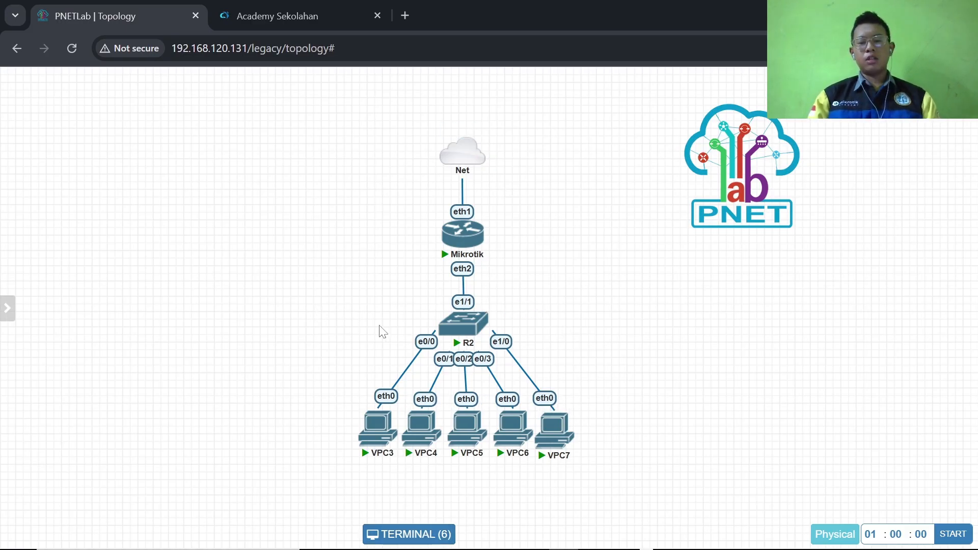
Display VPC3's current IP configuration by running show ip in its terminal.
mouse_move(487, 343)
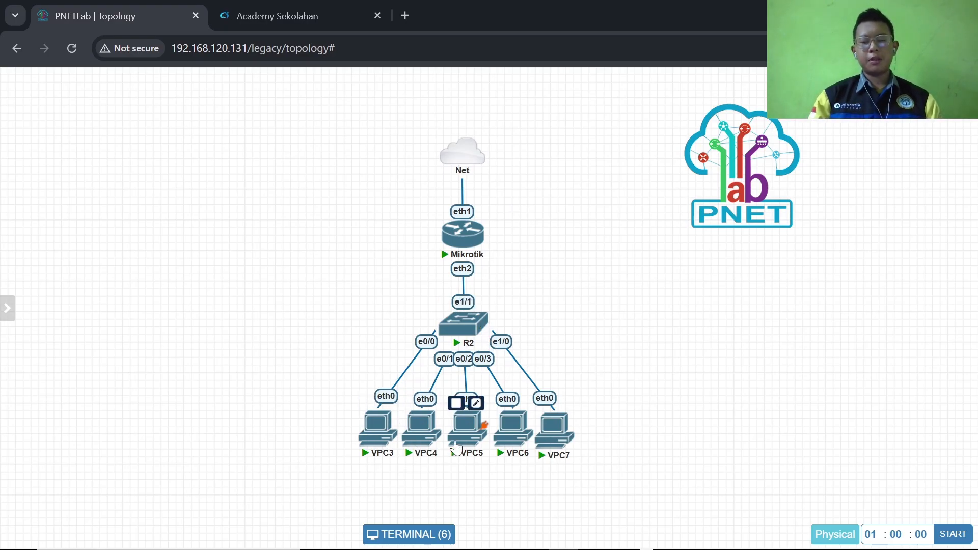
mouse_move(435, 445)
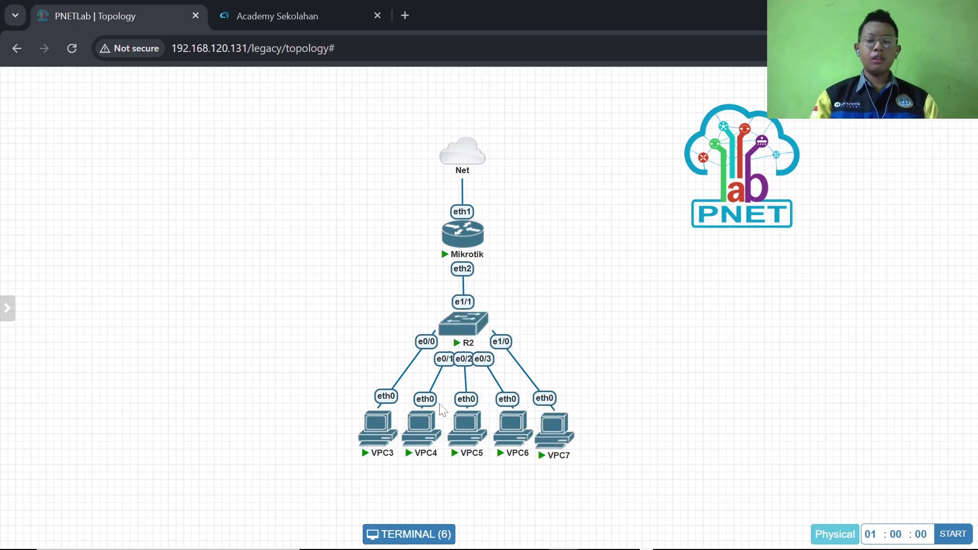
mouse_move(475, 326)
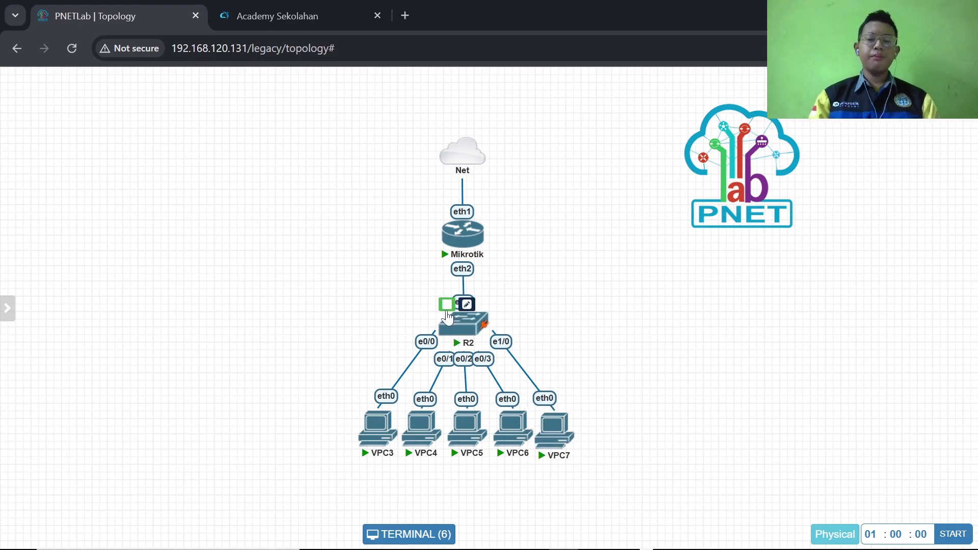
left_click(419, 535)
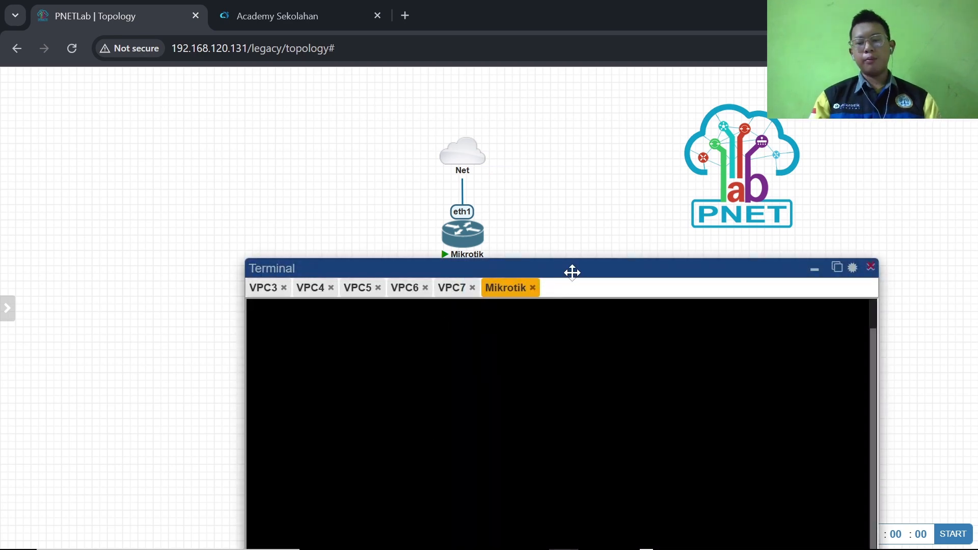
left_click_drag(569, 267, 541, 193)
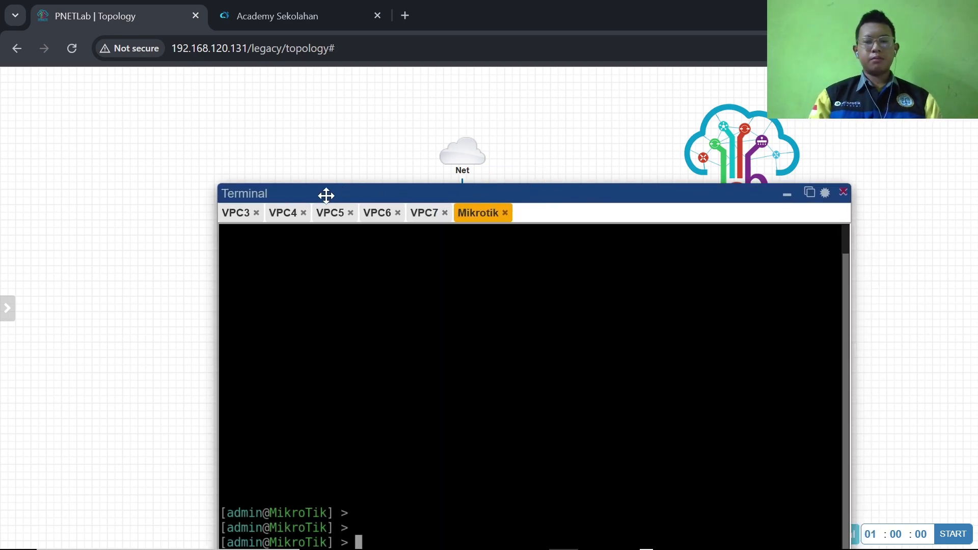
left_click(252, 213)
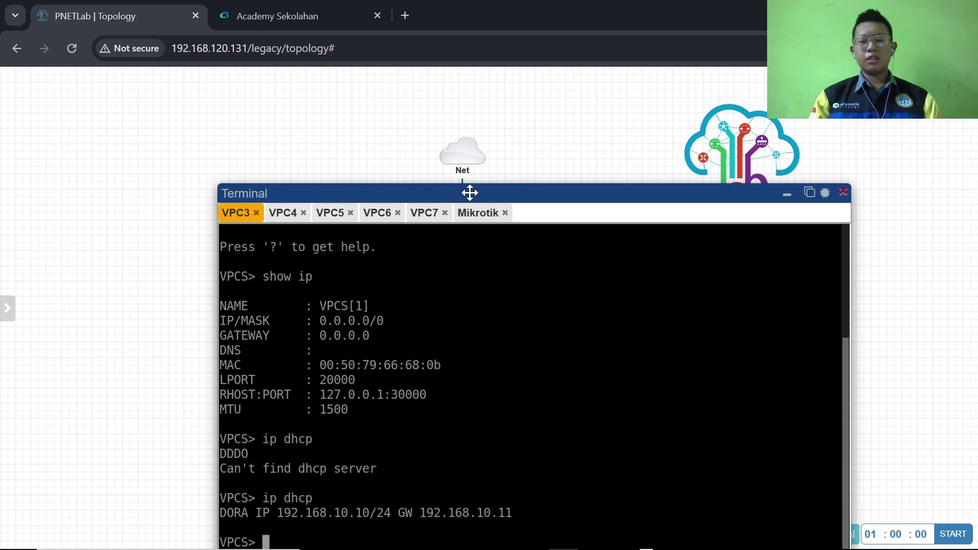
left_click_drag(470, 193, 455, 124)
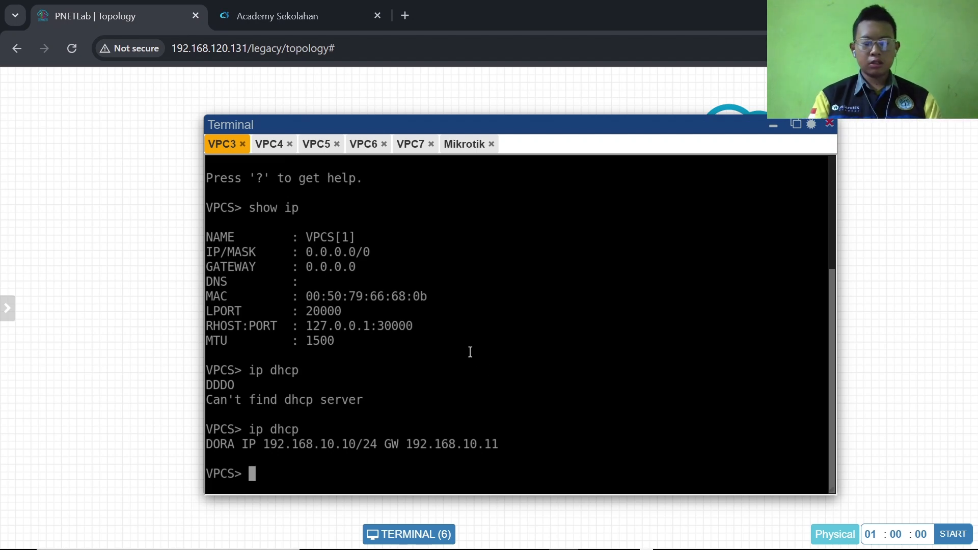
type("show ip")
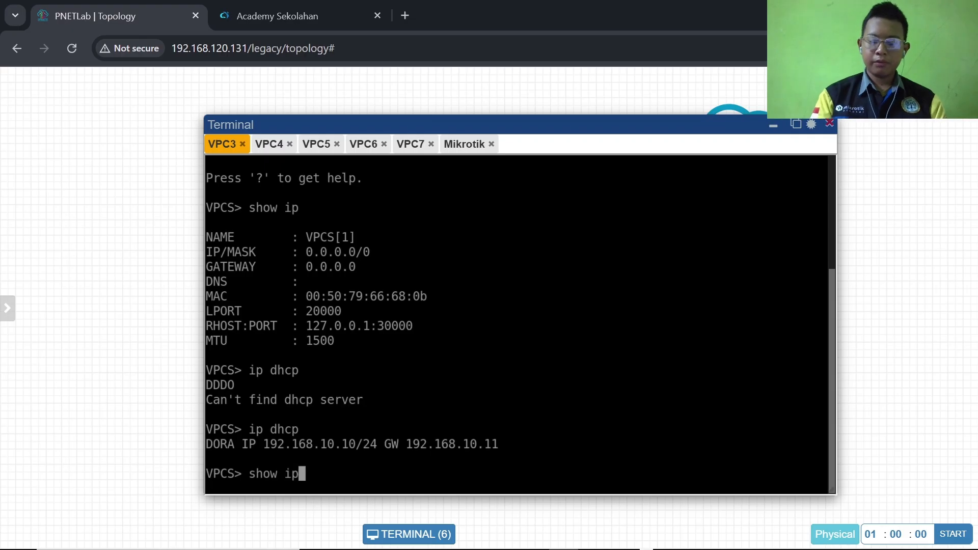
key("Return")
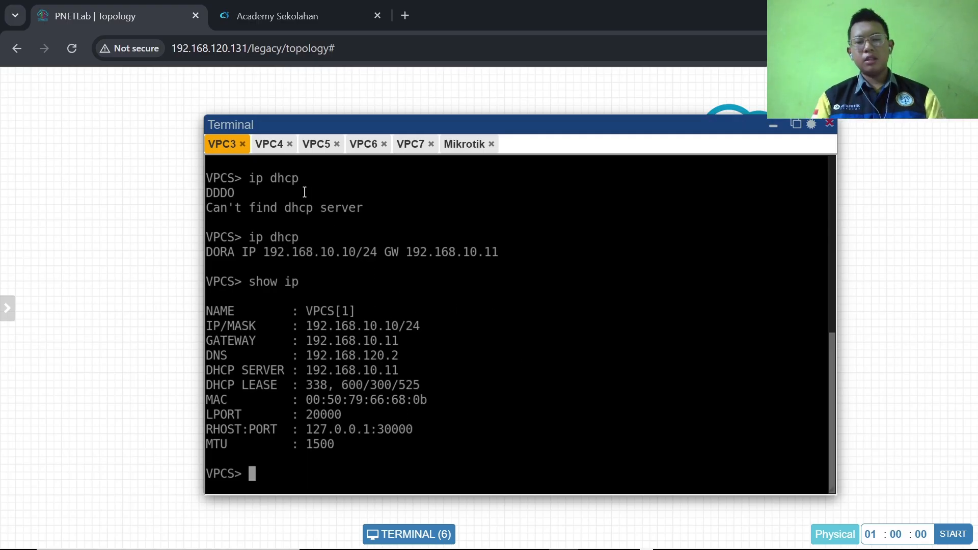
Launch WinBox and connect as admin to the MikroTik router 50:85:51:00:09:00 from the neighbors list.
mouse_move(591, 546)
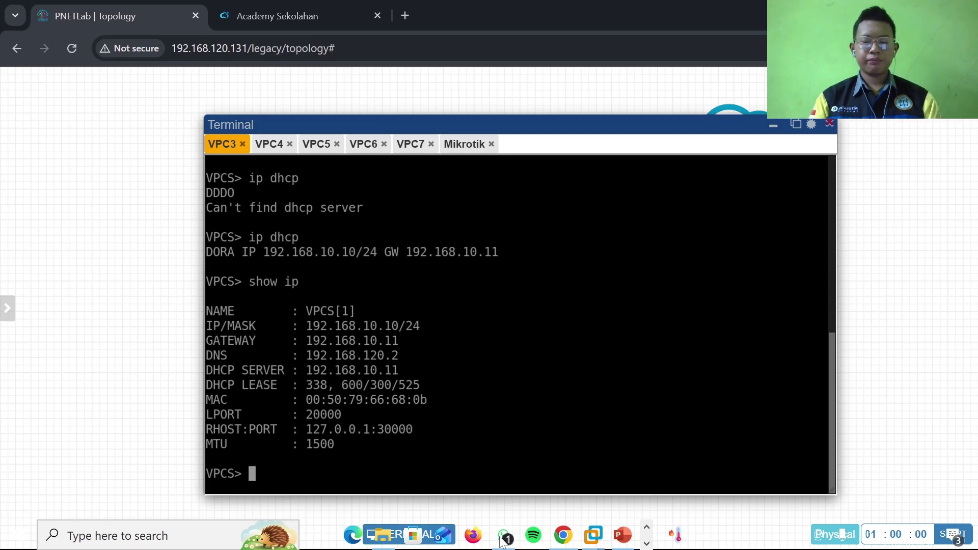
mouse_move(8, 508)
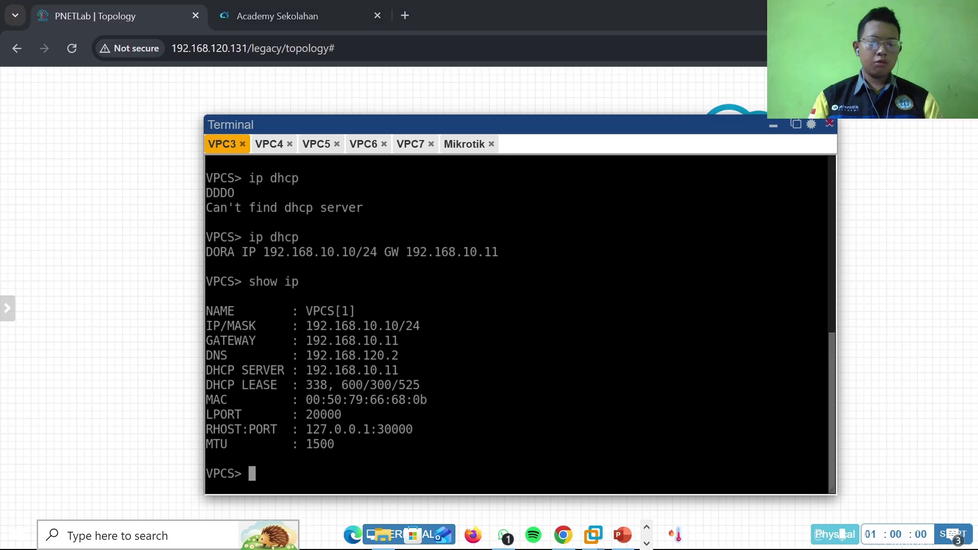
key("super")
type("winbo")
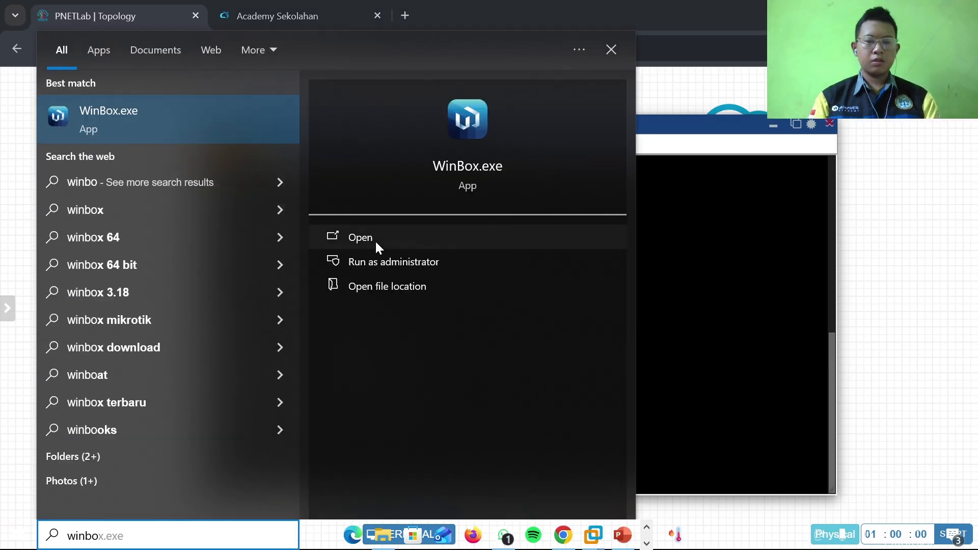
left_click(387, 240)
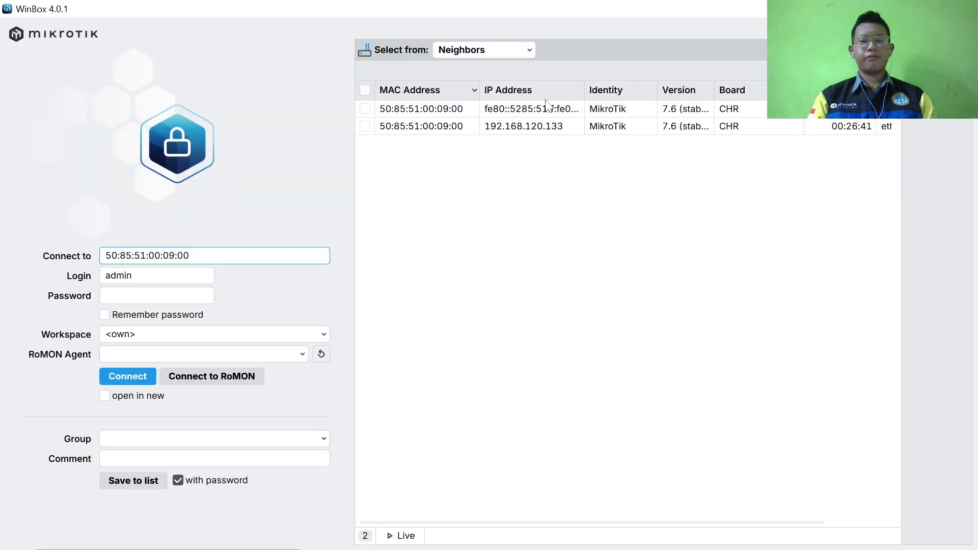
double_click(443, 128)
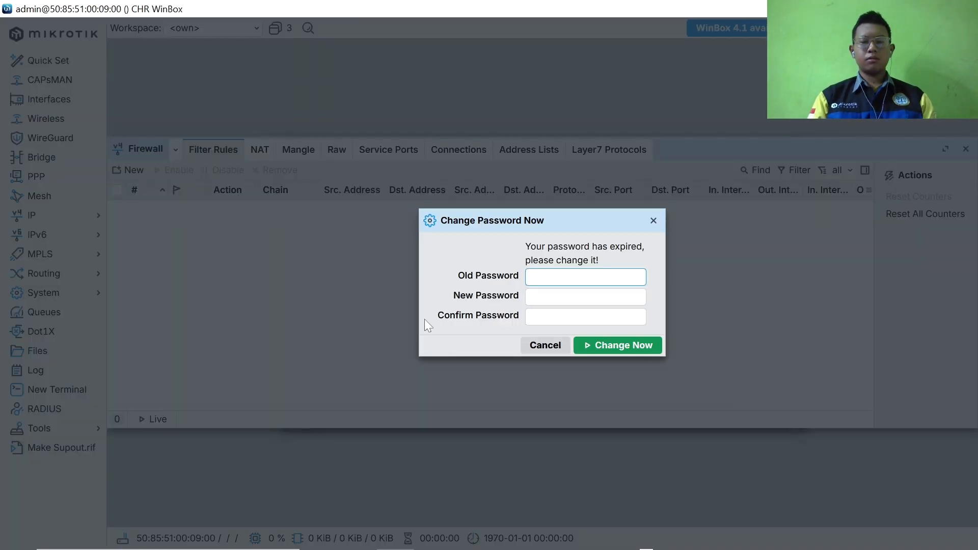
Dismiss the password change request and close all the restored windows, including Firewall and DHCP Server.
left_click(539, 346)
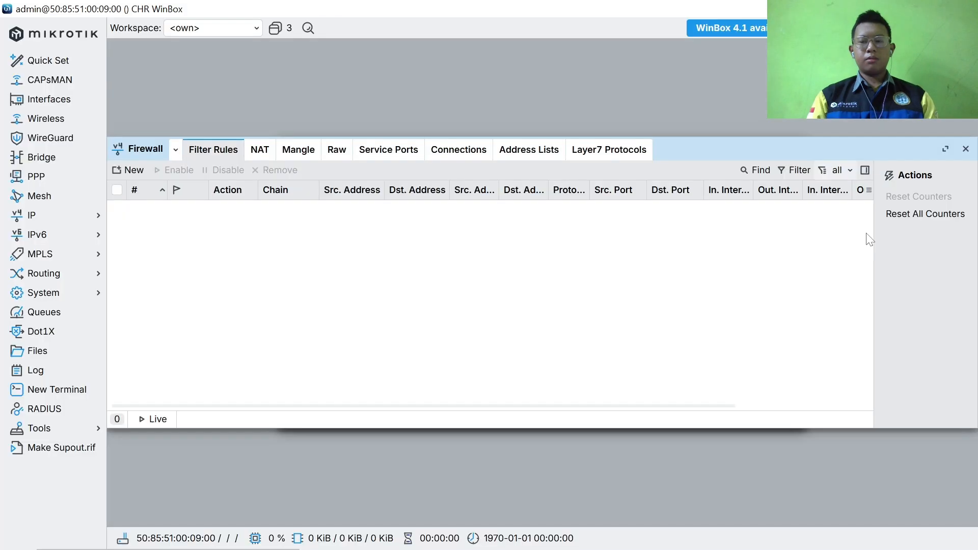
left_click(966, 149)
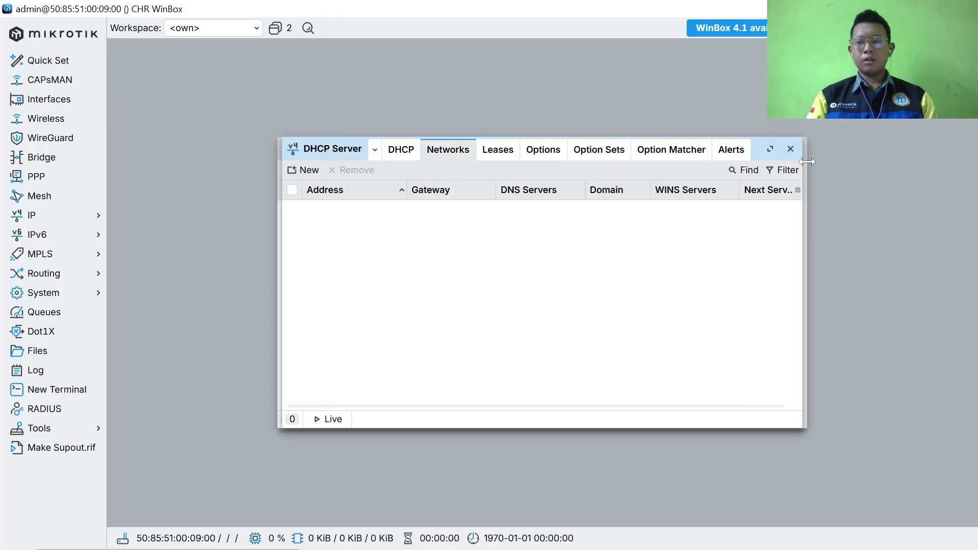
left_click(789, 150)
left_click(792, 148)
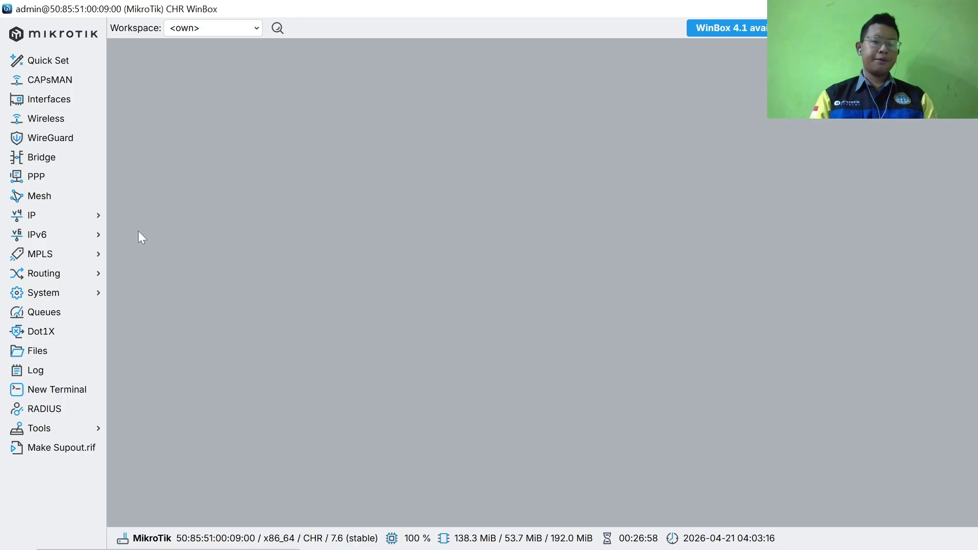
Create a new IP firewall filter rule and set its chain to input.
left_click(77, 217)
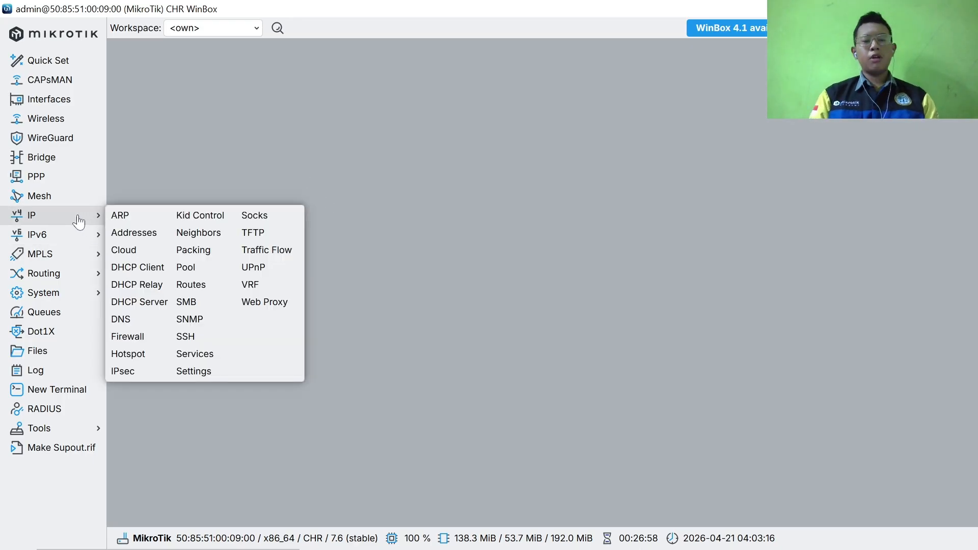
left_click(159, 343)
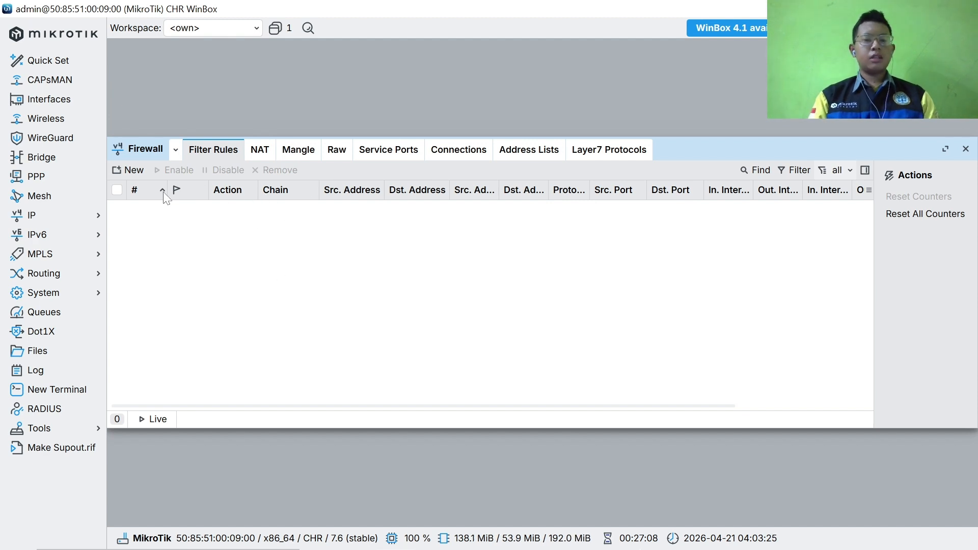
left_click(129, 171)
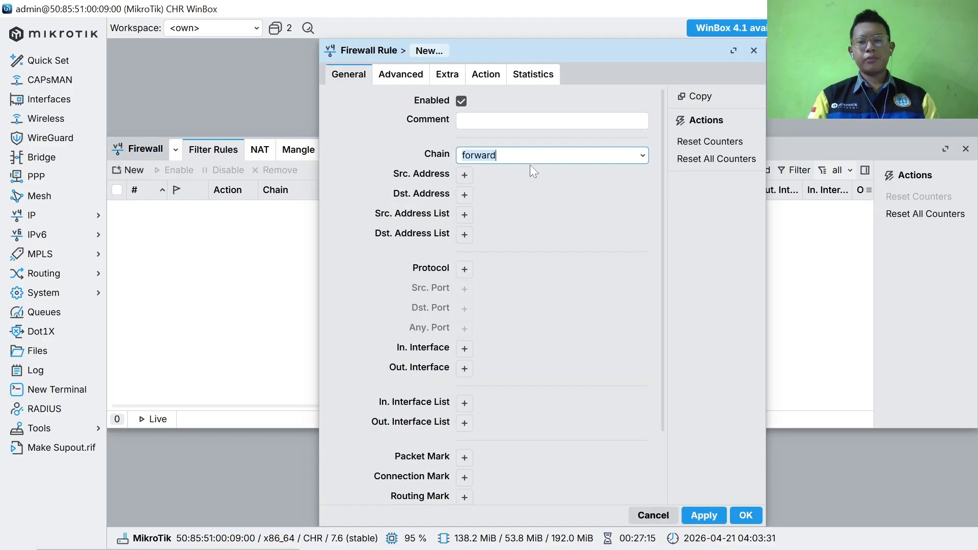
left_click(552, 156)
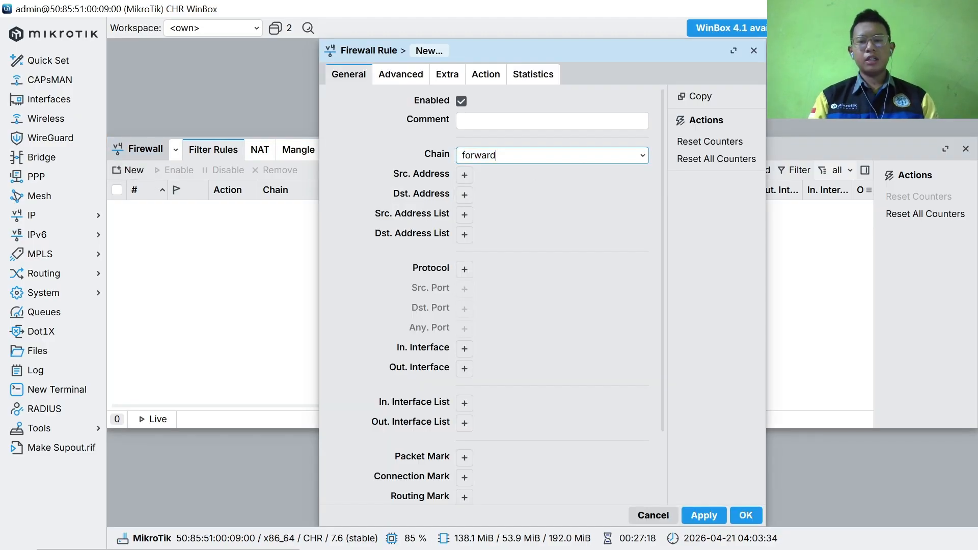
left_click(643, 157)
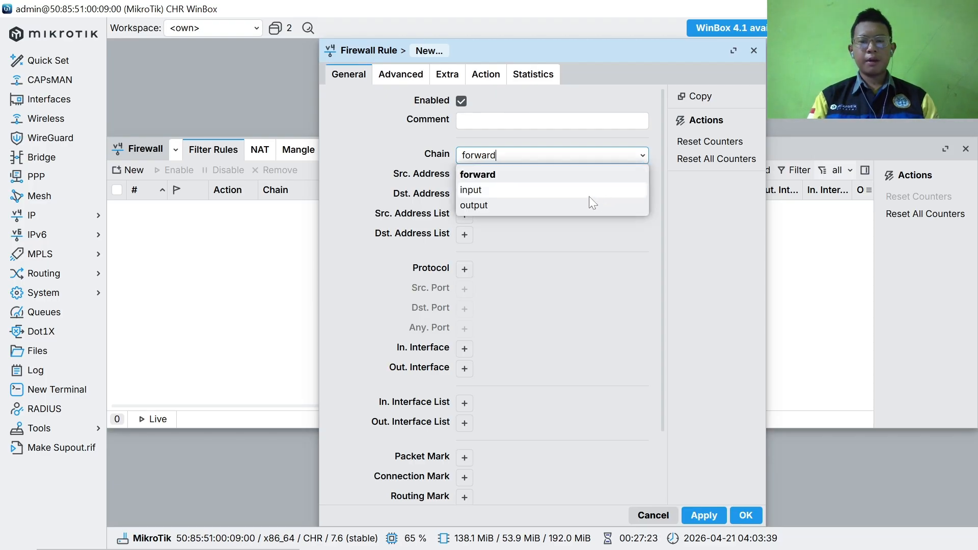
left_click(586, 191)
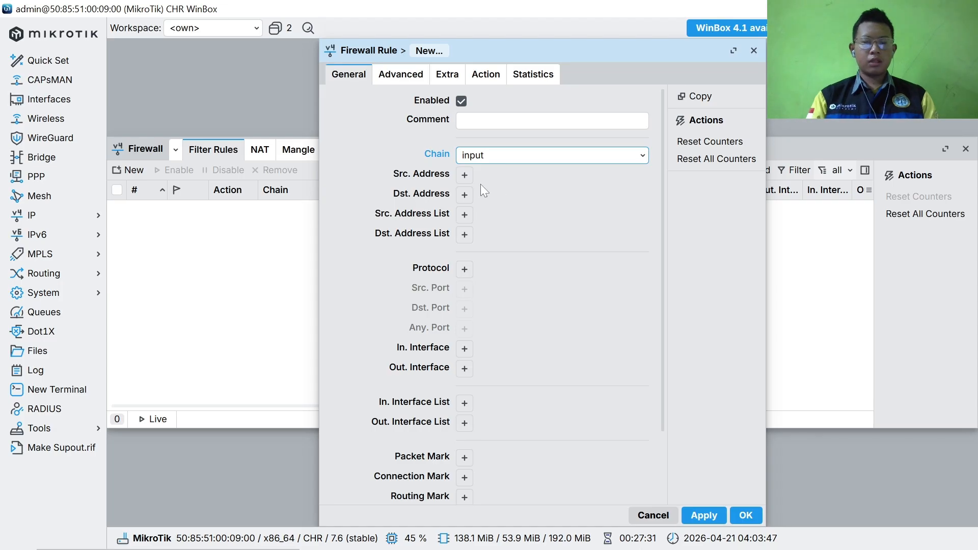
Set the firewall rule's source address to VPC3's IP address, 192.168.10.10, checking it in the PNETLab terminal.
left_click(464, 175)
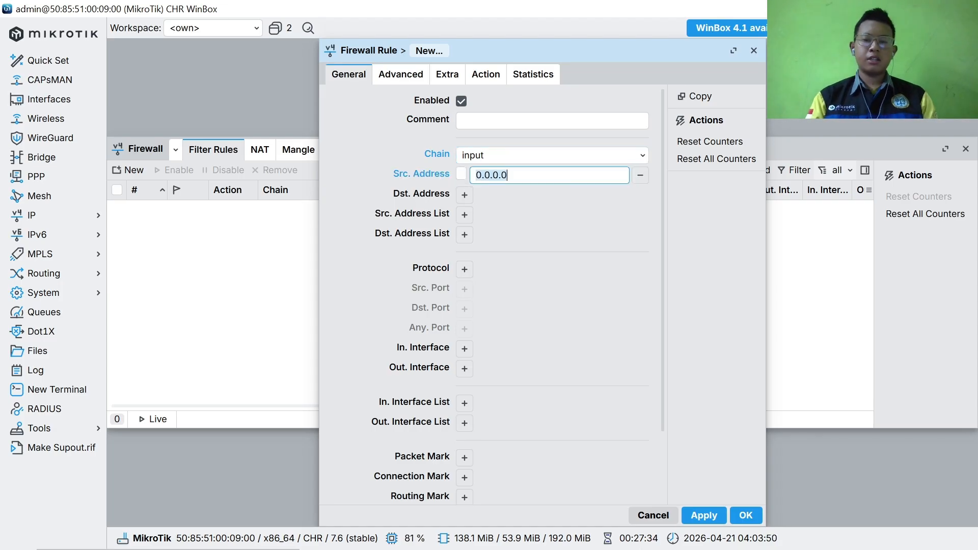
key("BackSpace")
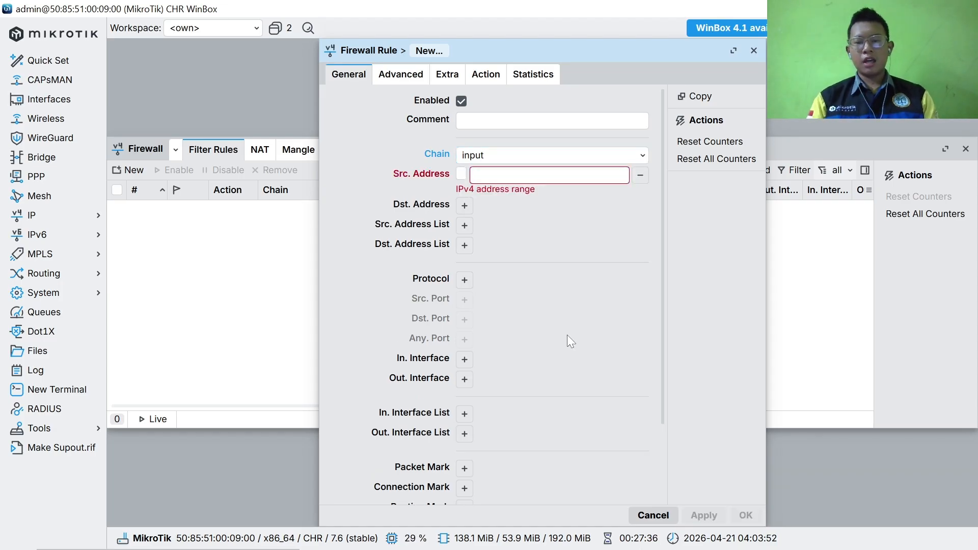
mouse_move(653, 545)
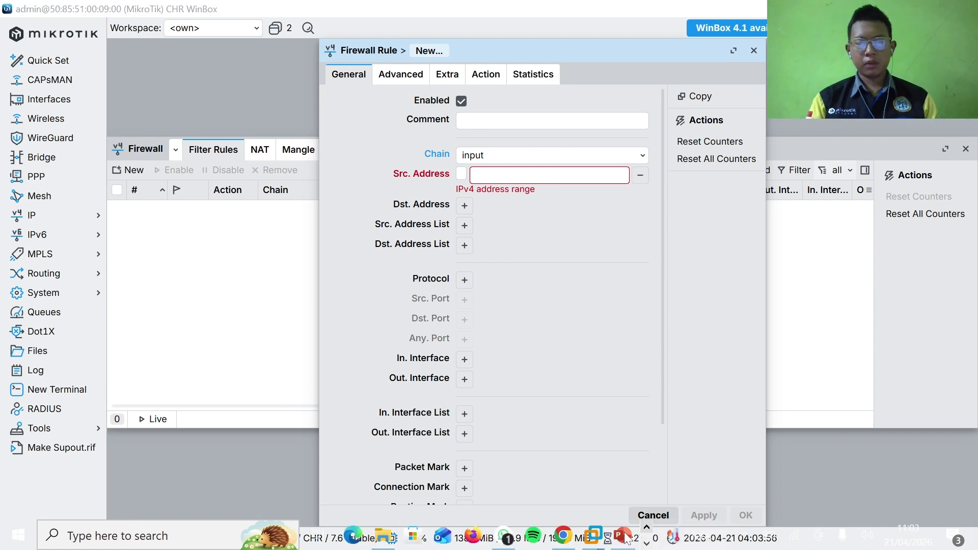
left_click(564, 543)
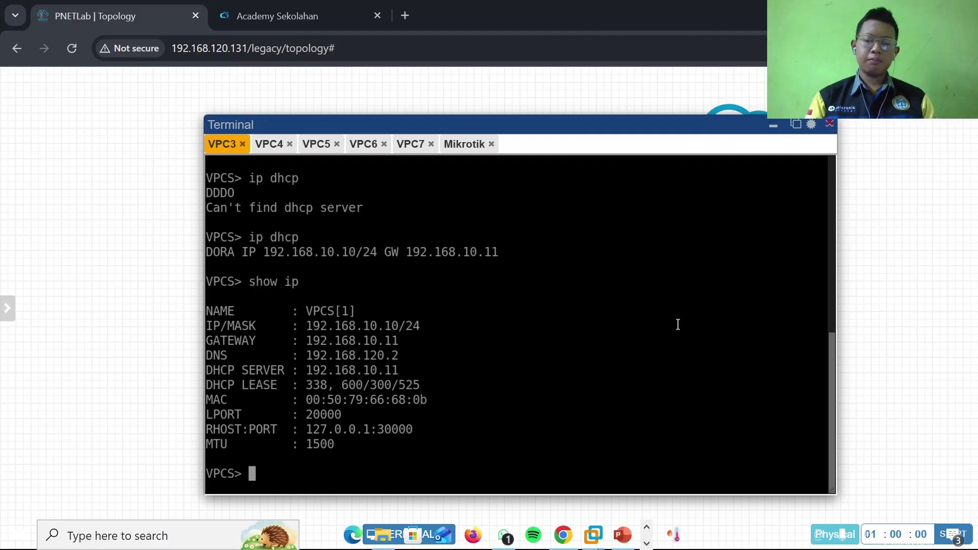
left_click(325, 547)
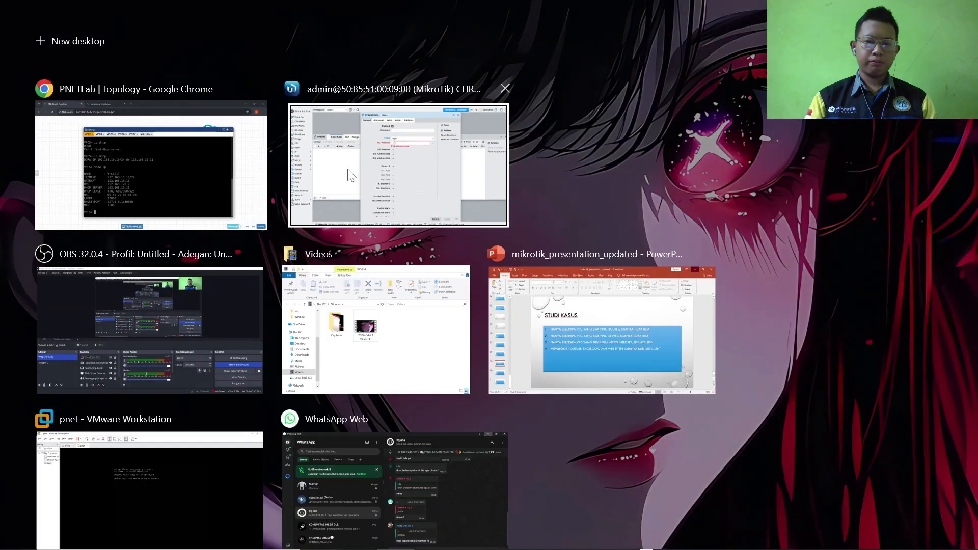
left_click(351, 175)
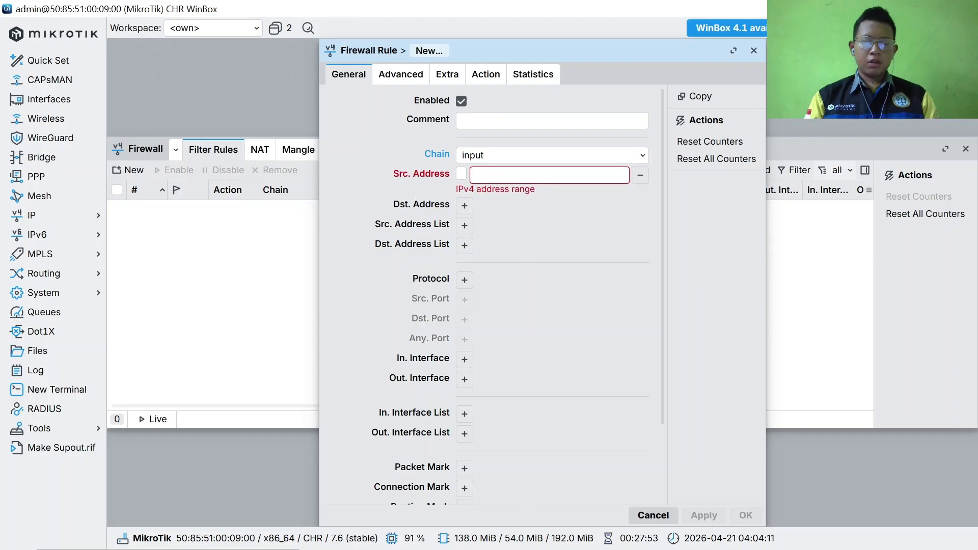
type("192")
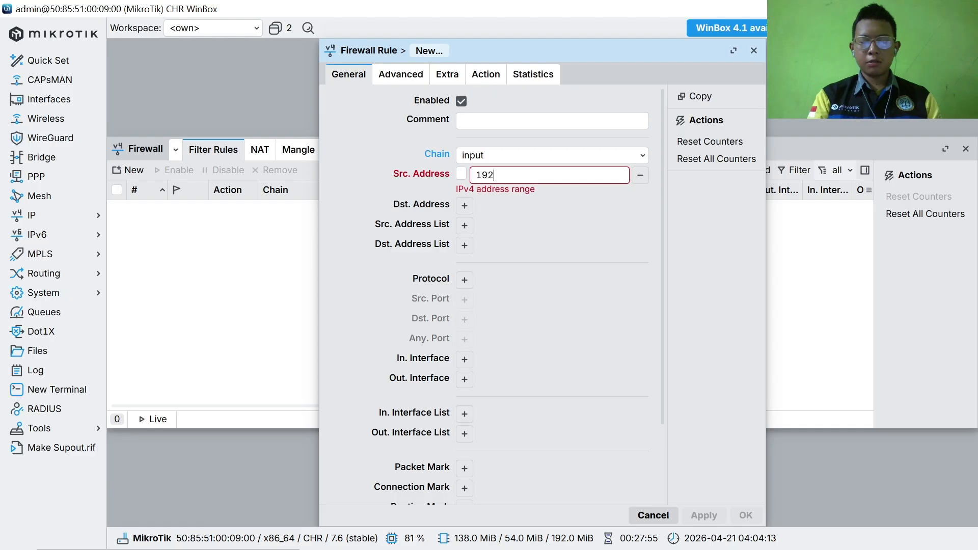
type(".16")
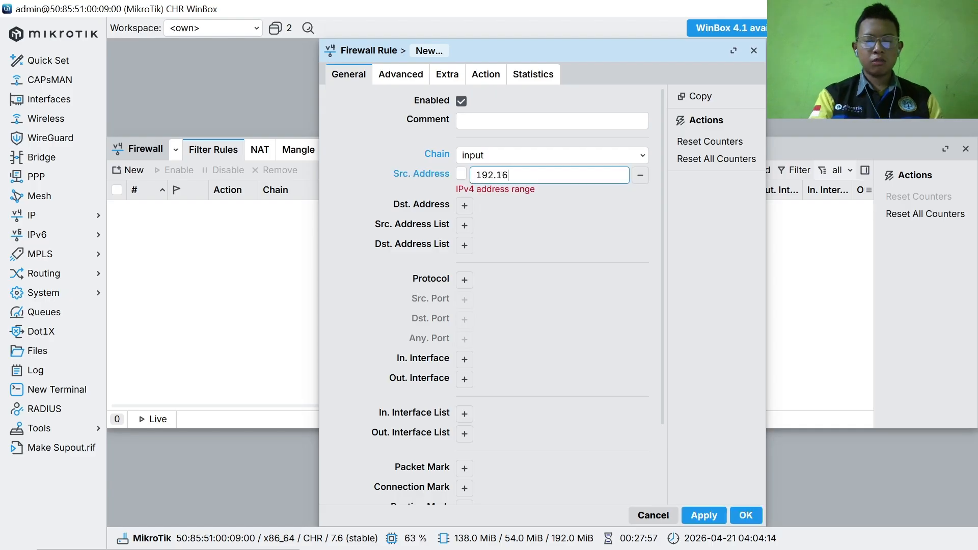
type("8.10")
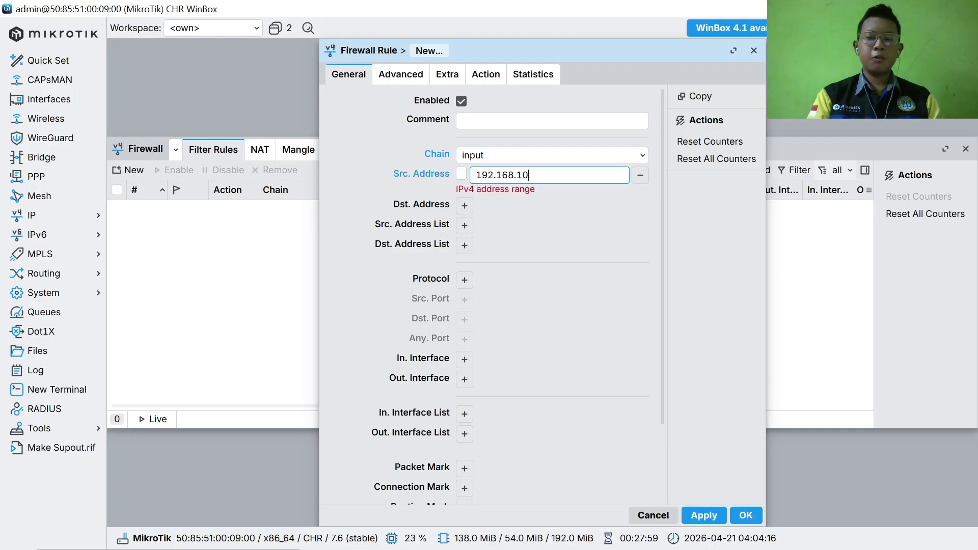
type(".10")
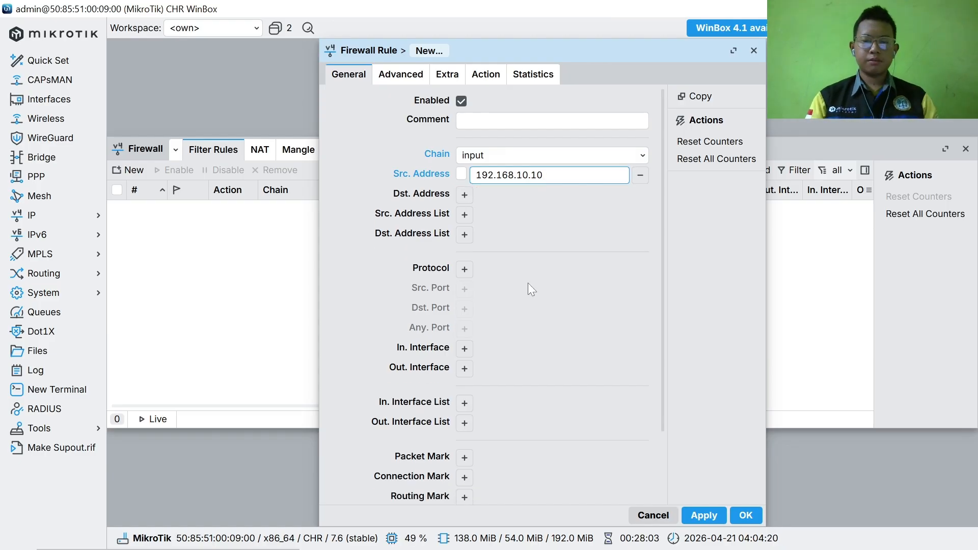
Set the firewall rule's protocol to icmp.
left_click(464, 269)
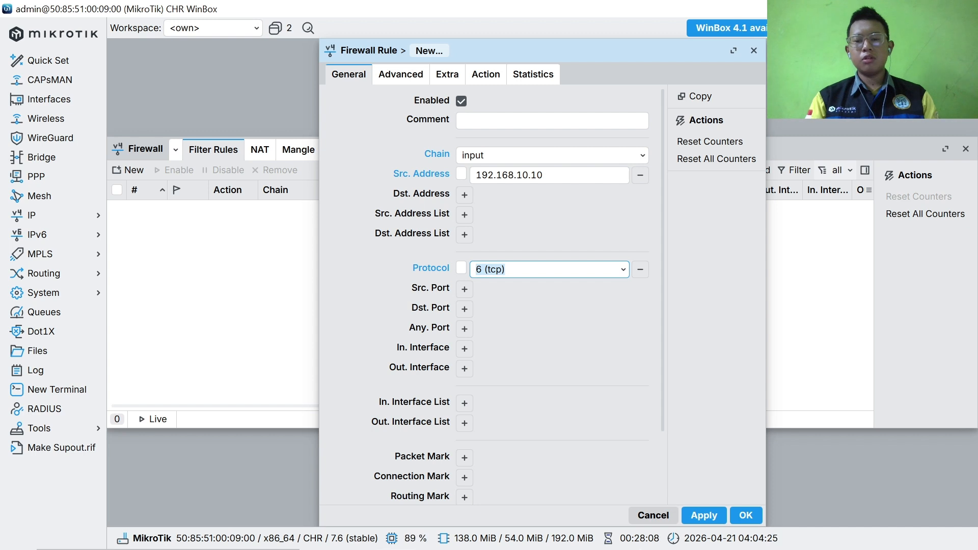
left_click(506, 269)
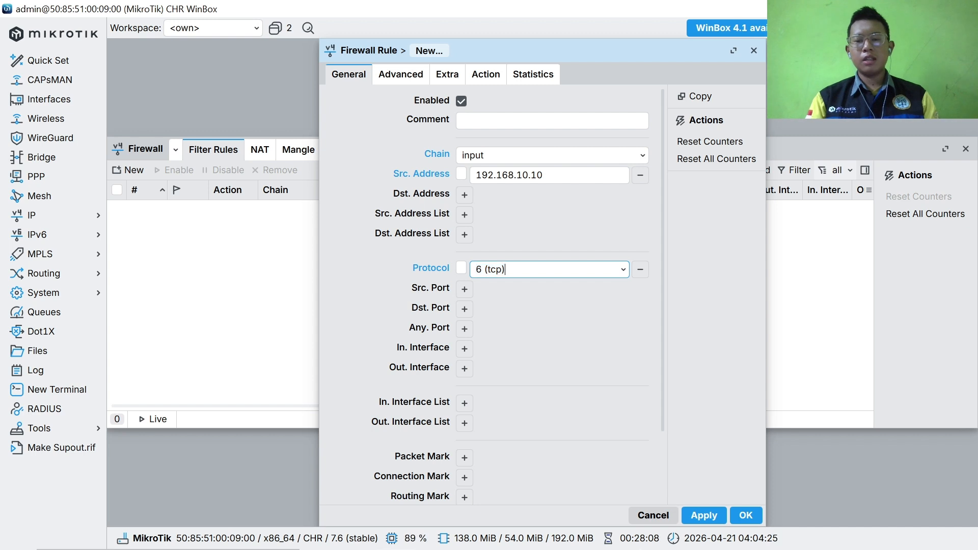
left_click(623, 270)
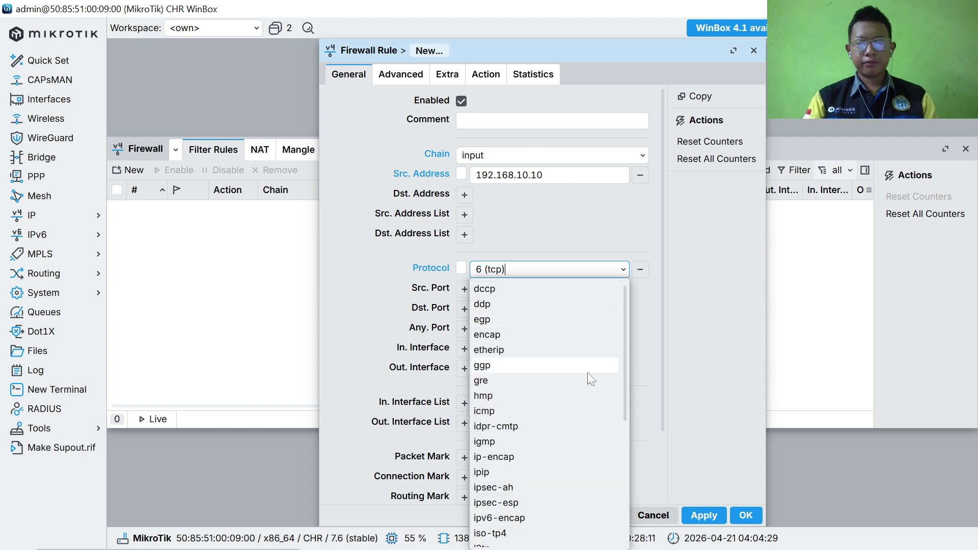
left_click(561, 412)
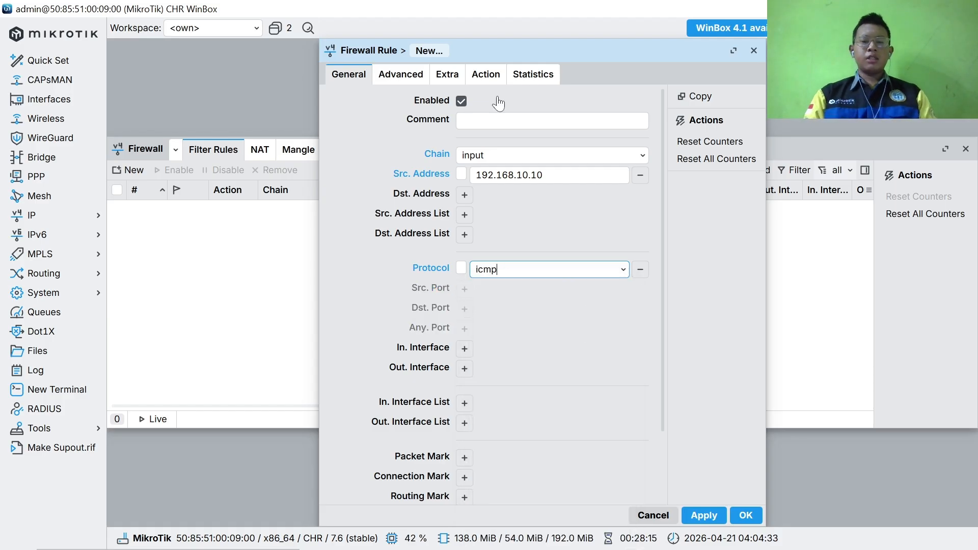
Keep the rule's action as accept, then apply and save the rule.
left_click(479, 79)
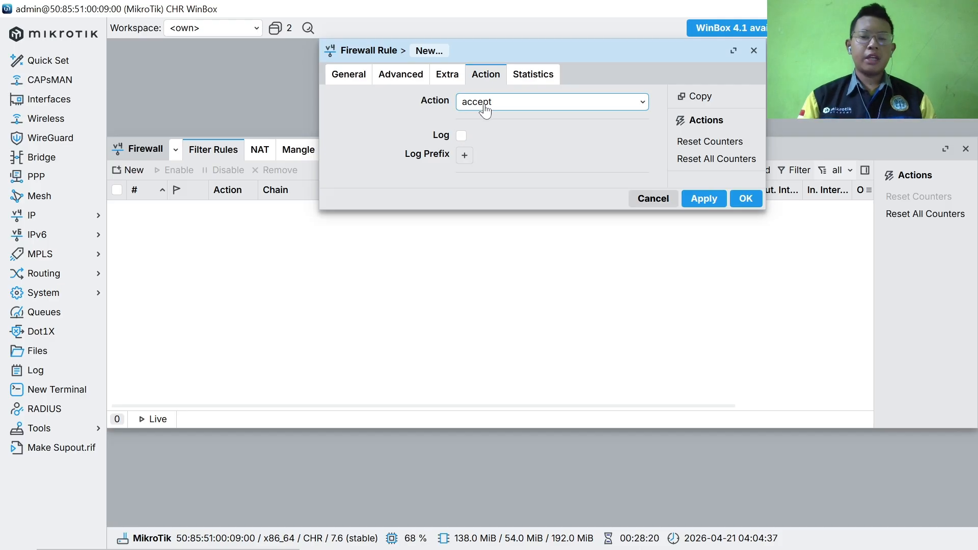
left_click(483, 106)
left_click(565, 104)
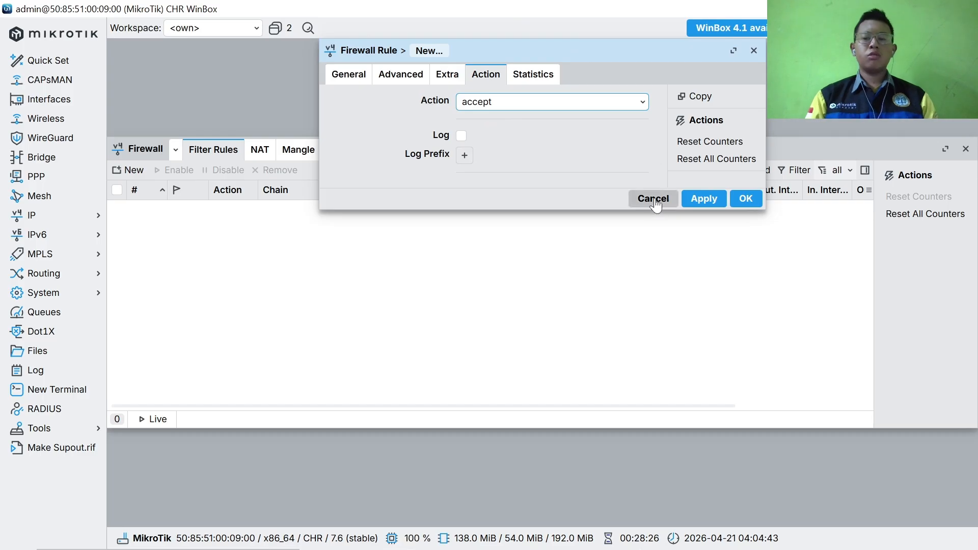
left_click(711, 204)
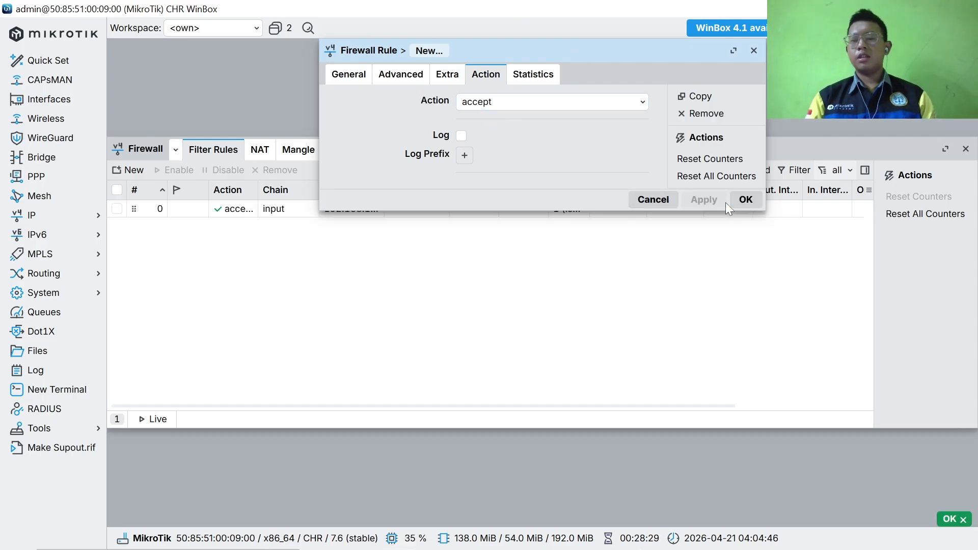
left_click(746, 199)
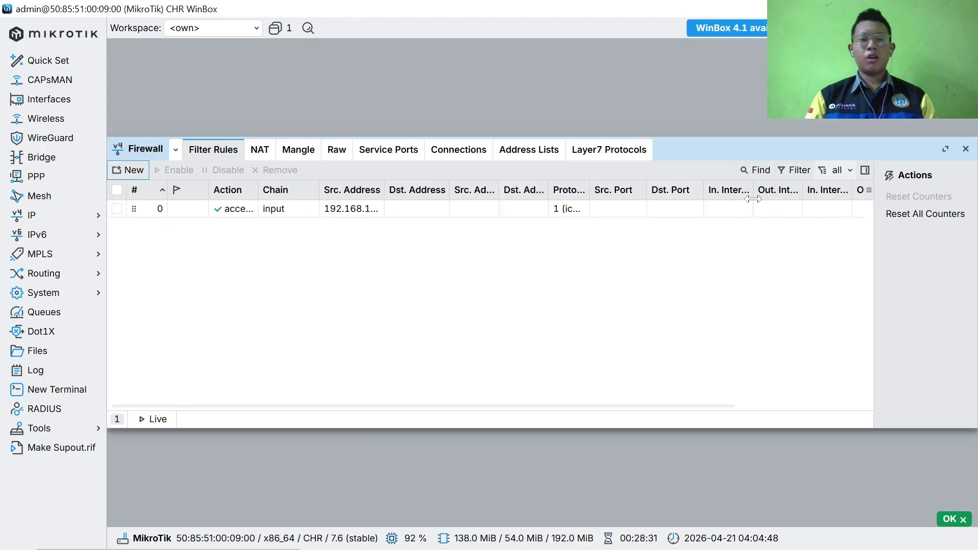
Switch to PNETLab, minimize the terminal to view the network topology, and return to WinBox.
mouse_move(645, 539)
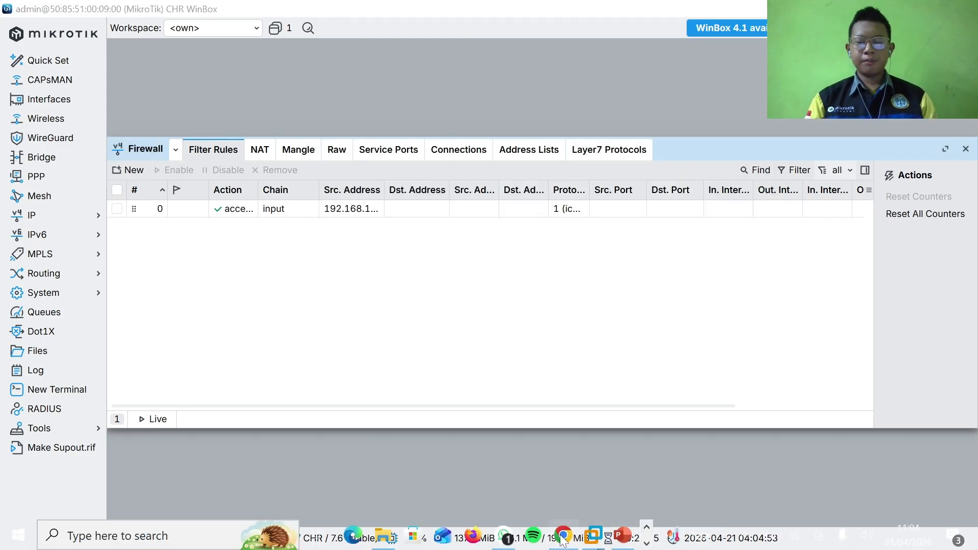
mouse_move(566, 537)
left_click(595, 458)
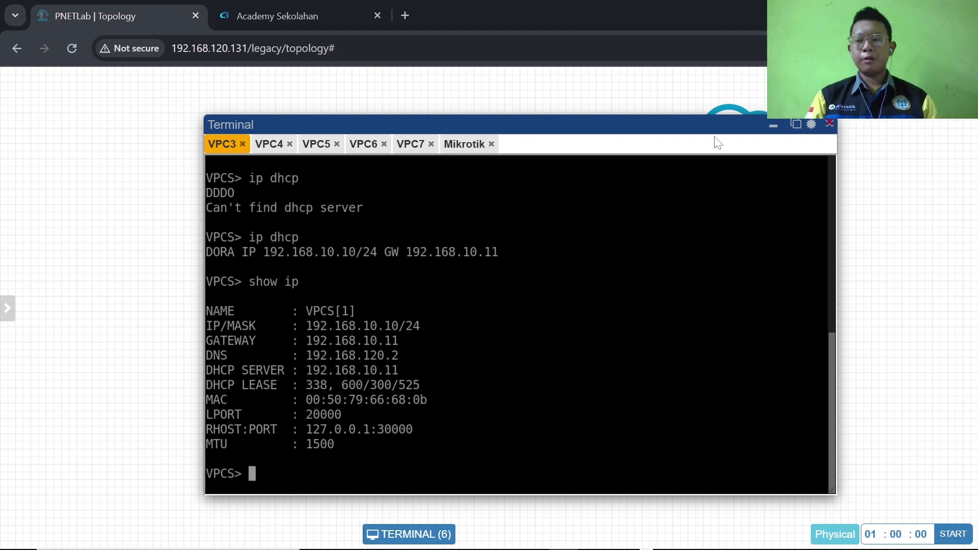
left_click(772, 127)
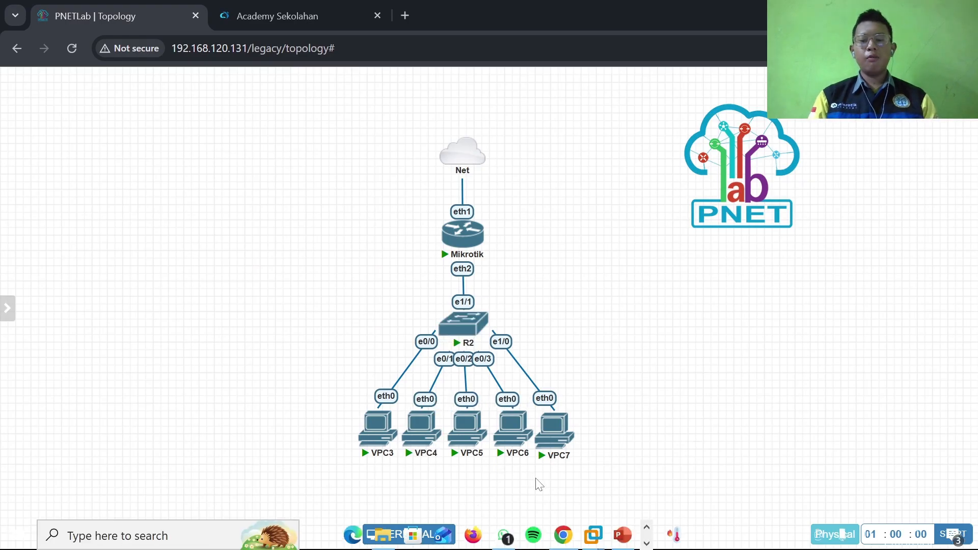
mouse_move(592, 548)
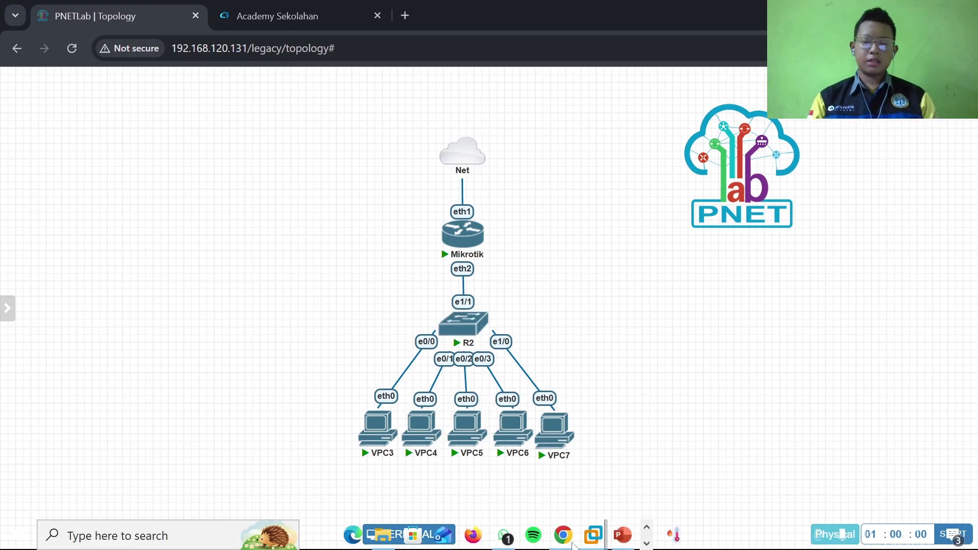
mouse_move(623, 535)
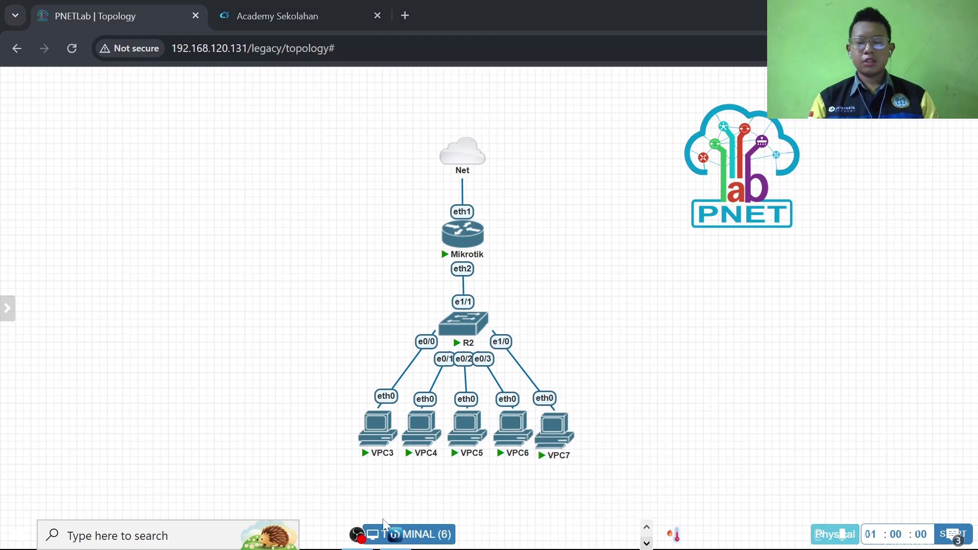
left_click(395, 533)
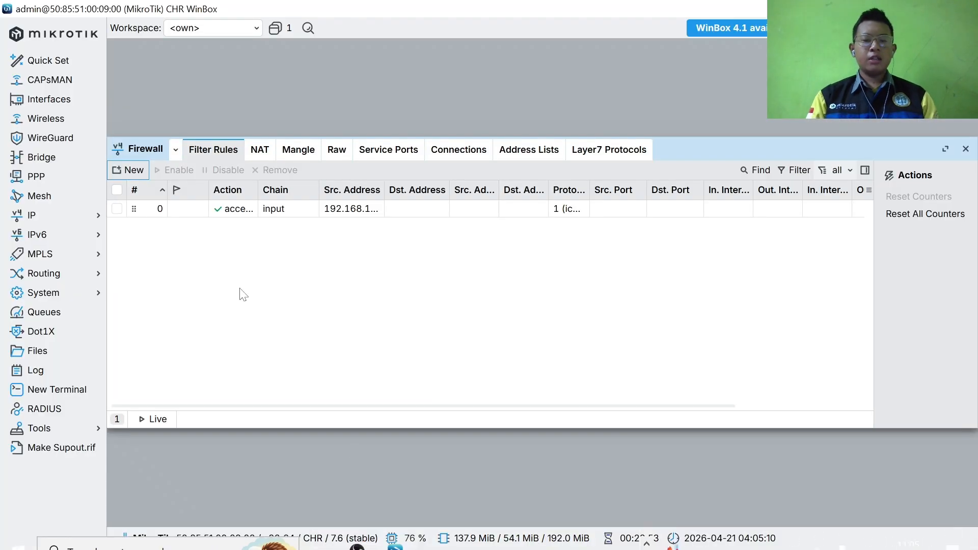
left_click(134, 171)
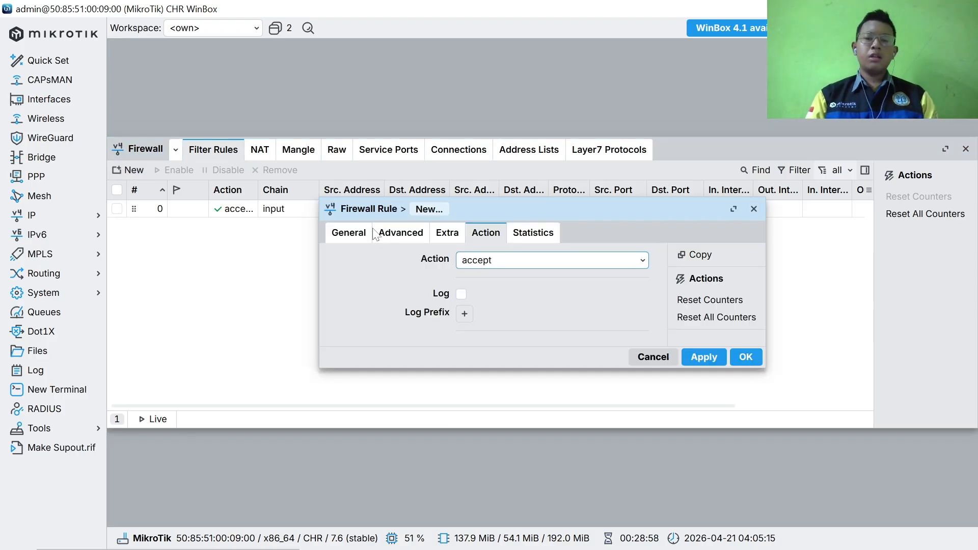
left_click(357, 235)
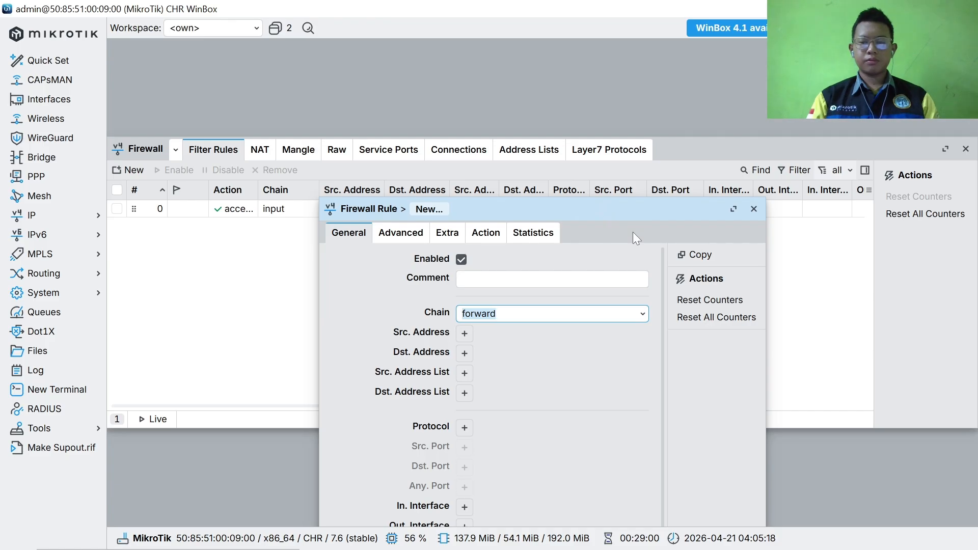
left_click(754, 209)
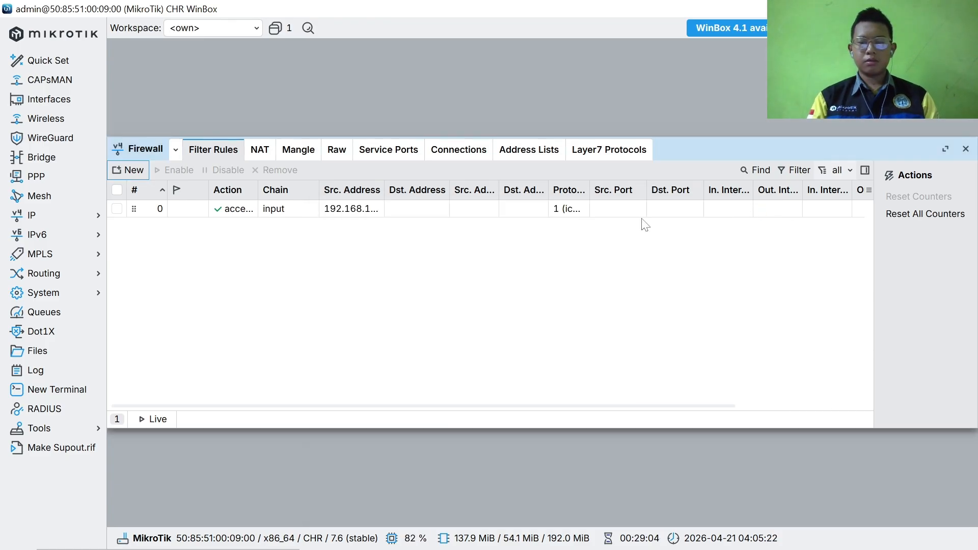
Create a second firewall filter rule and set its chain to input.
left_click(128, 169)
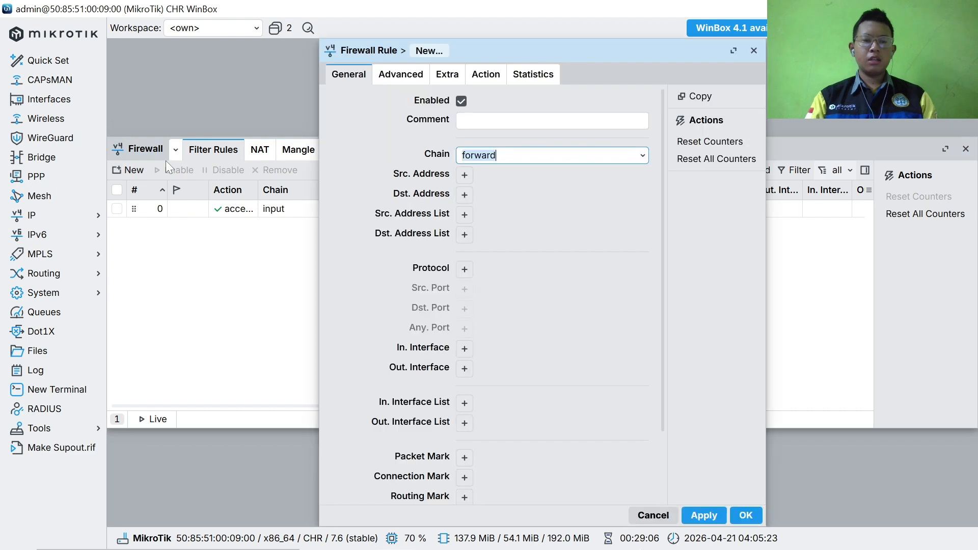
left_click(497, 156)
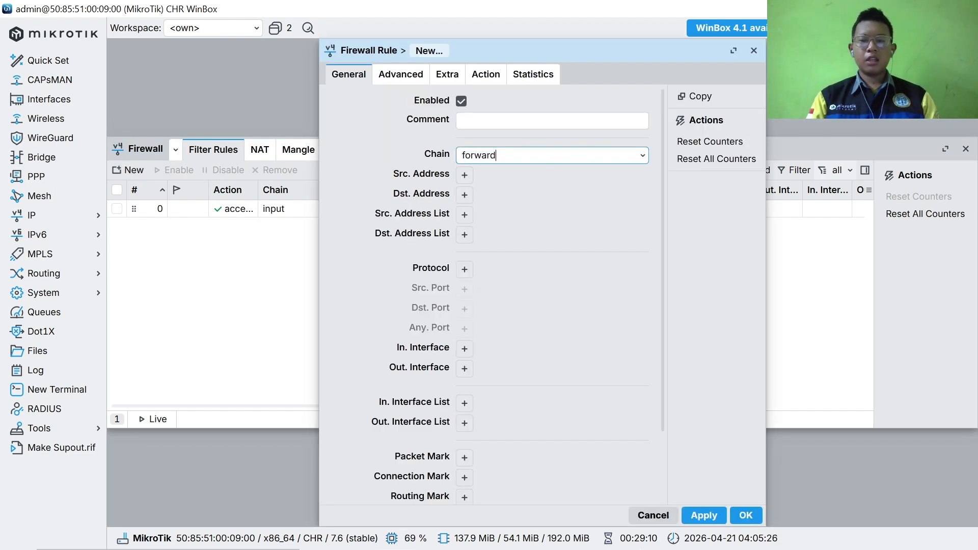
left_click(643, 162)
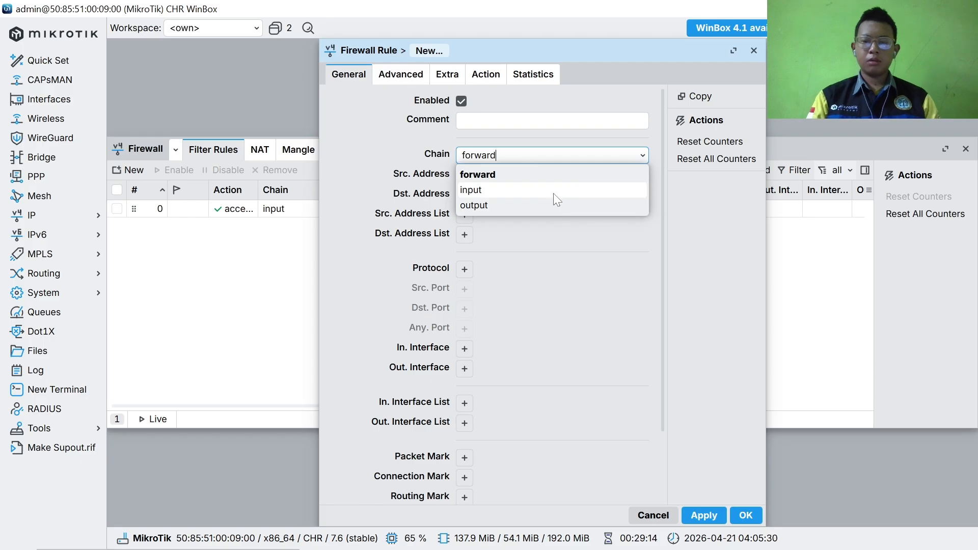
left_click(554, 193)
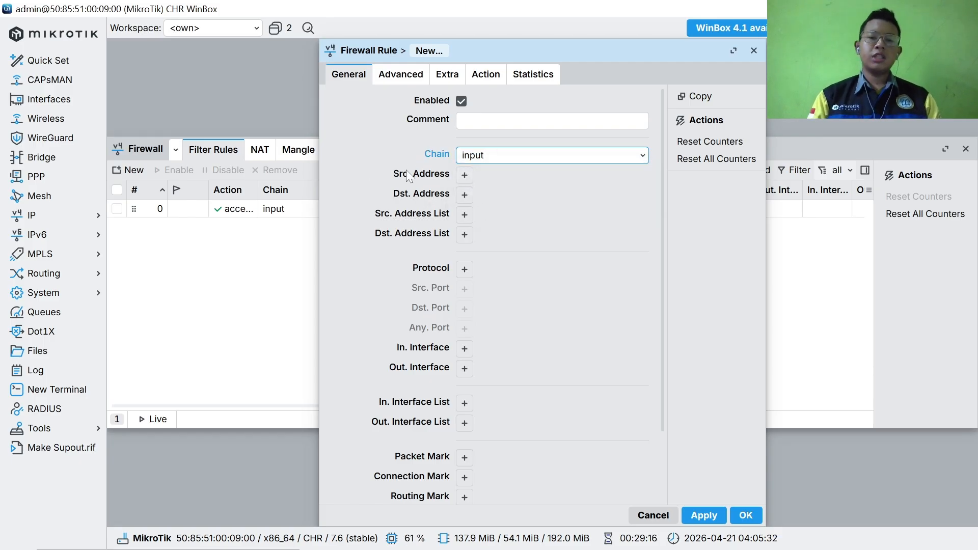
Set the second rule's protocol to icmp, leaving the source address empty.
left_click(466, 276)
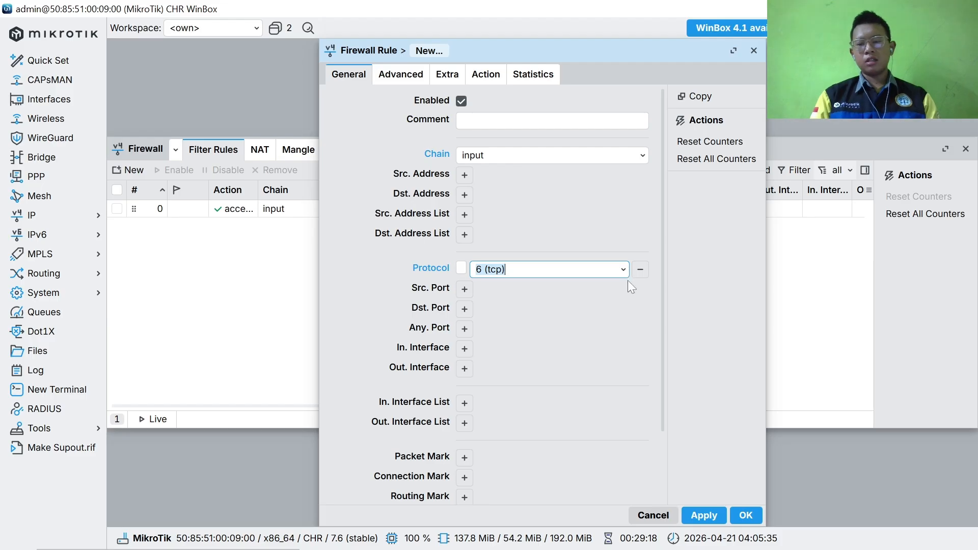
left_click(606, 271)
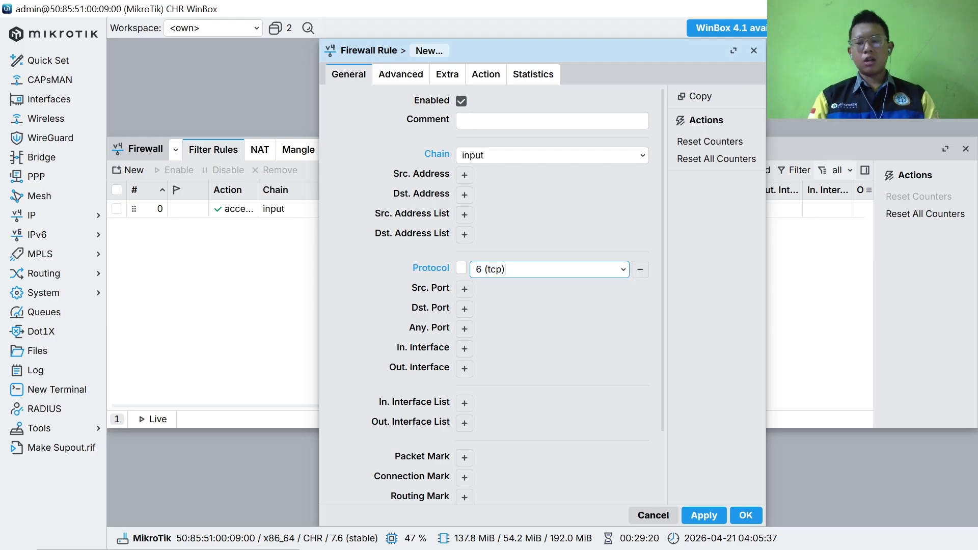
left_click(622, 271)
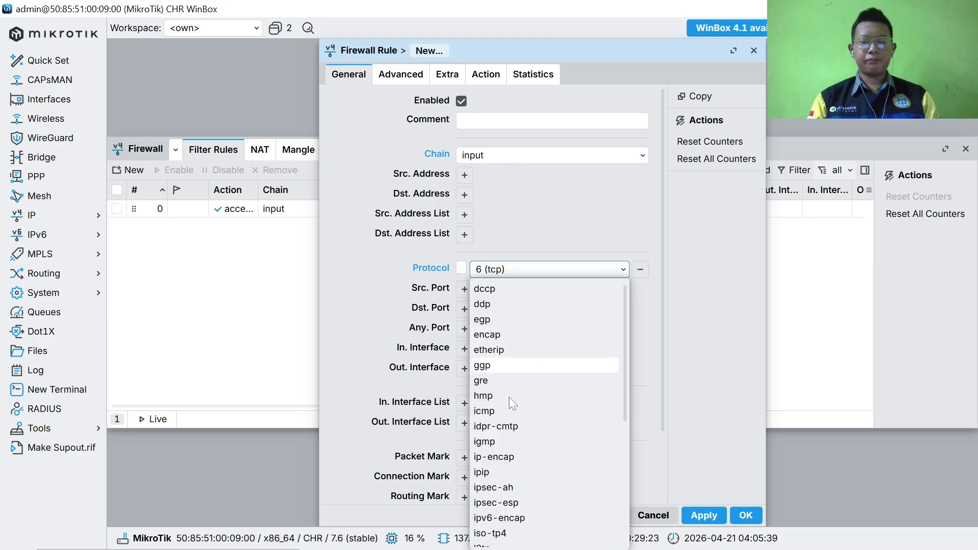
left_click(555, 412)
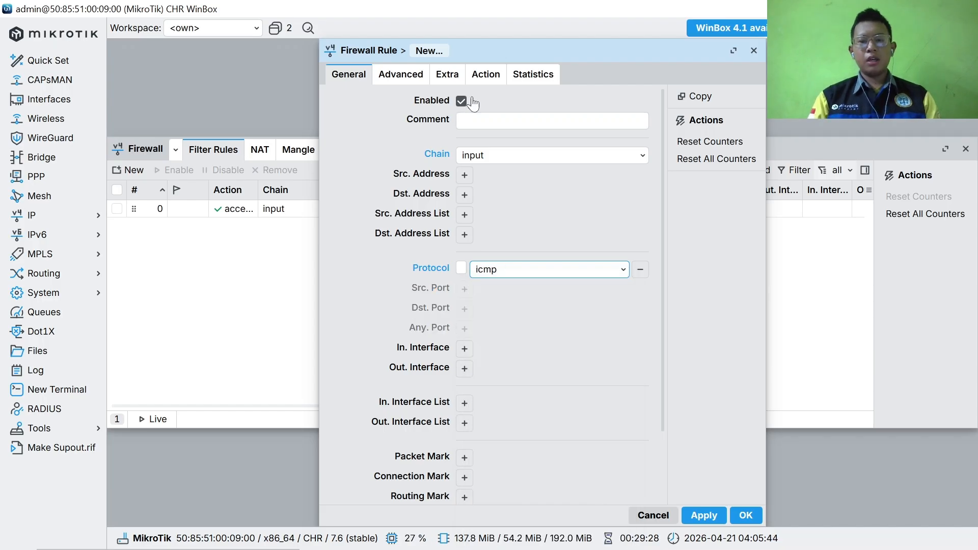
Set the second rule's action to drop, then apply and save it.
left_click(486, 75)
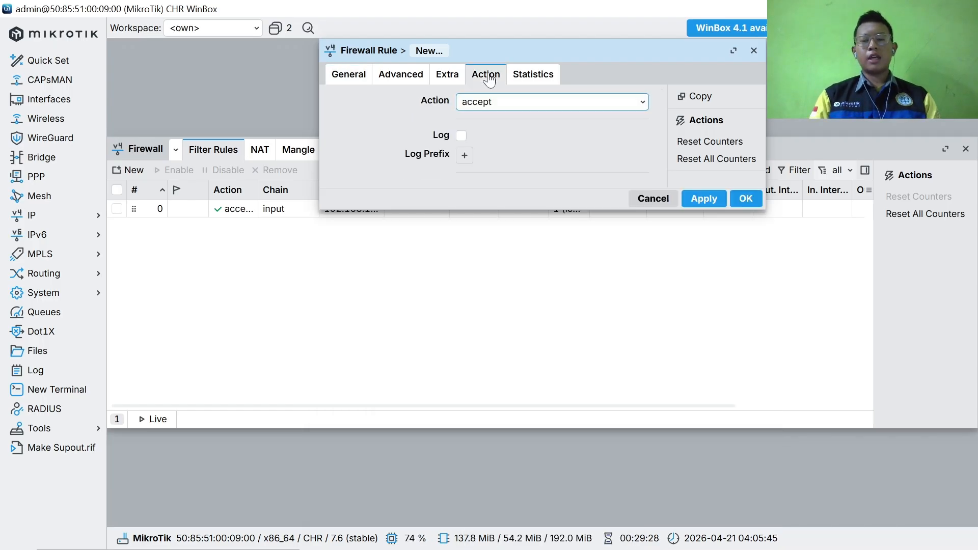
left_click(520, 103)
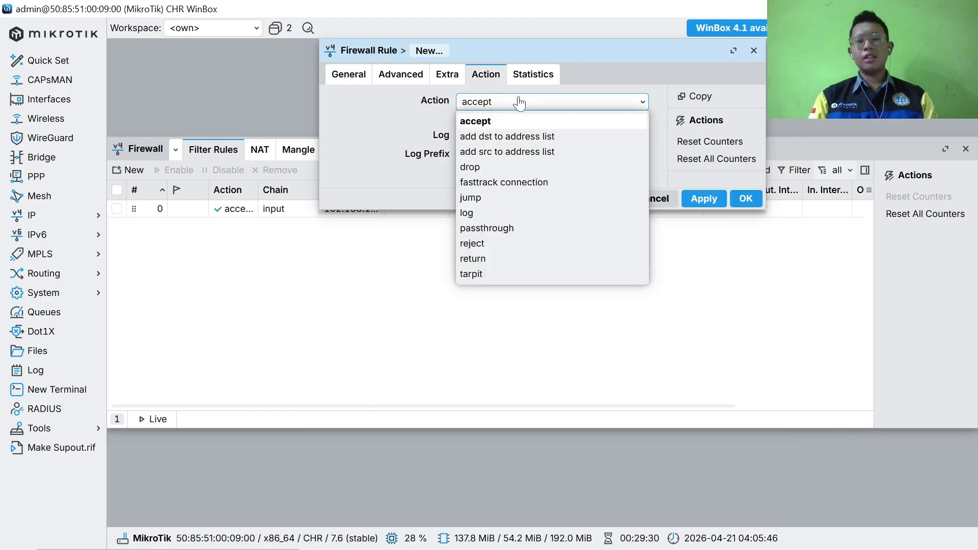
left_click(497, 166)
left_click(704, 199)
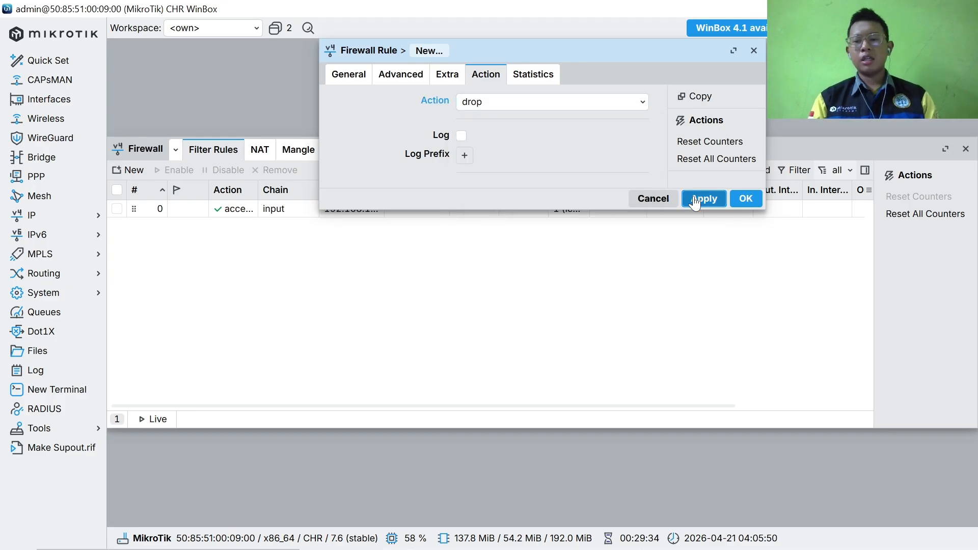
left_click(759, 199)
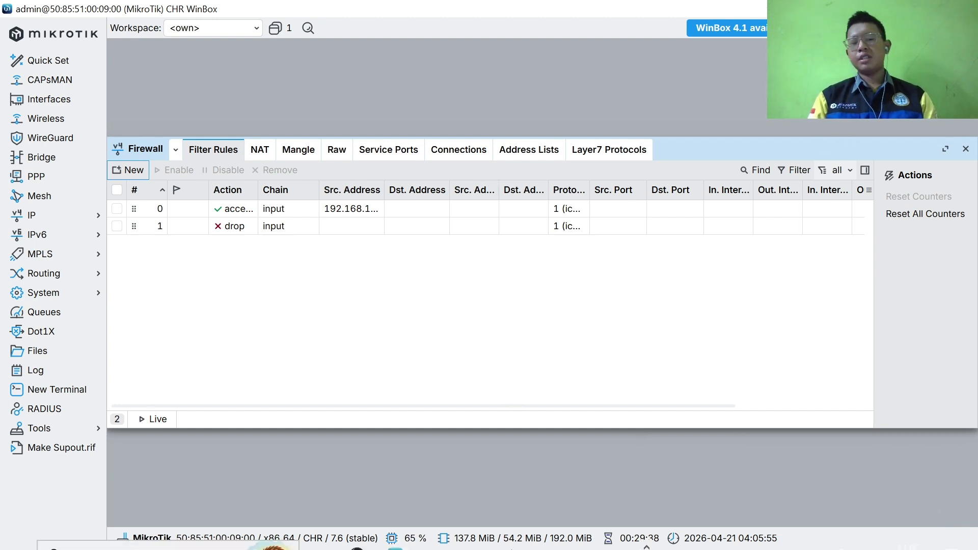
Switch to PNETLab and list the MikroTik router's IP addresses by running "ip address print" in its console.
mouse_move(658, 545)
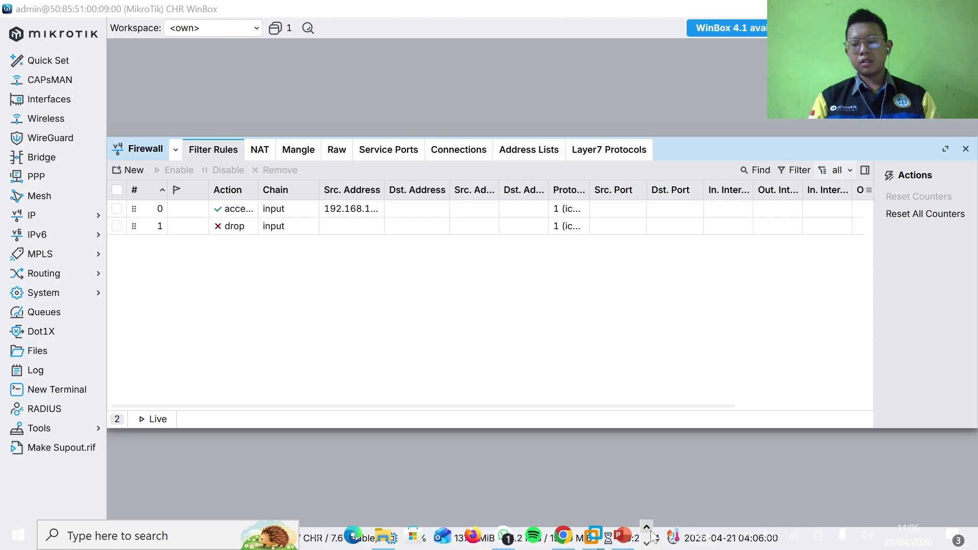
left_click(562, 541)
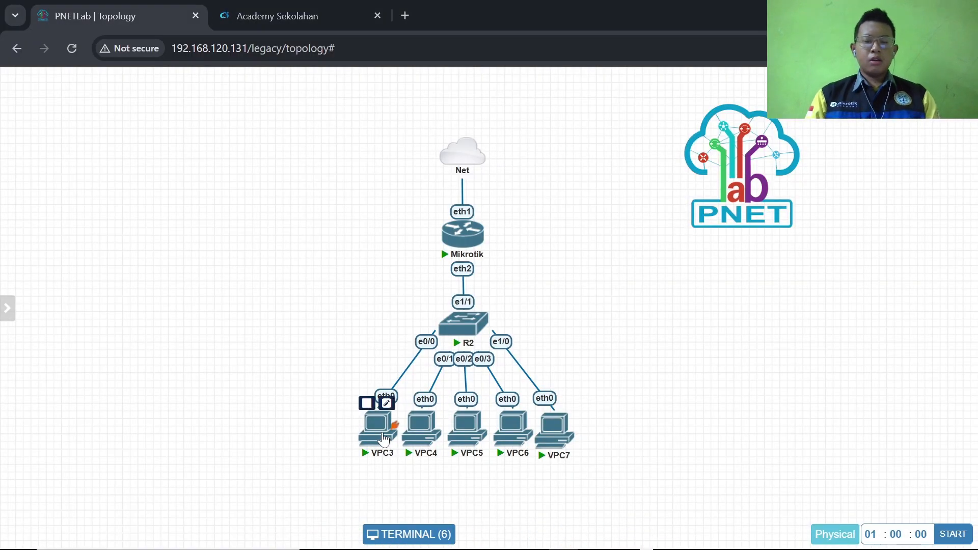
left_click(384, 440)
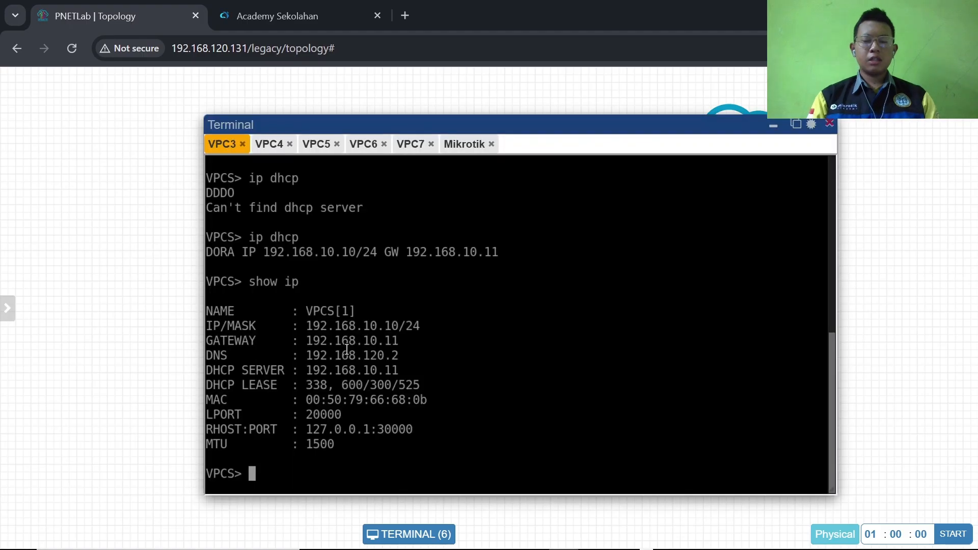
left_click(464, 144)
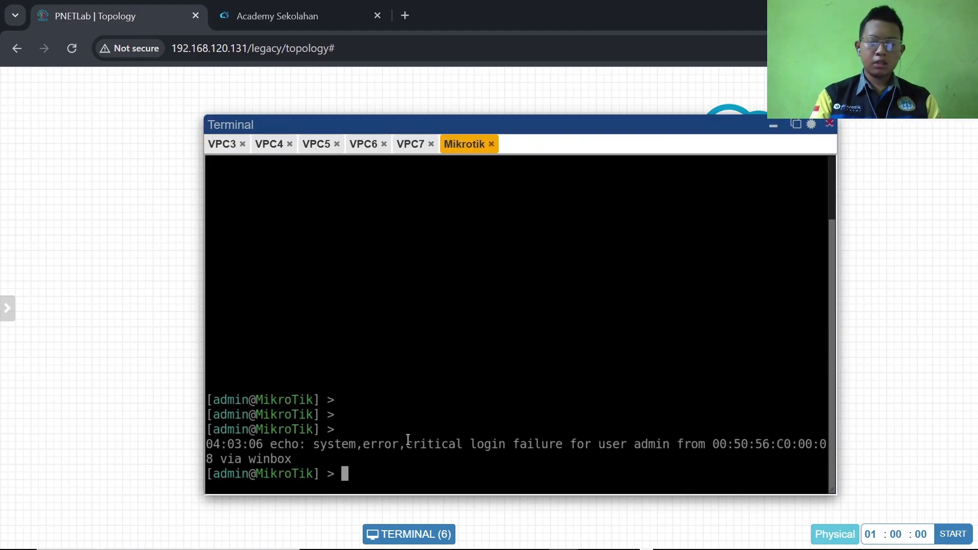
type("ip addre")
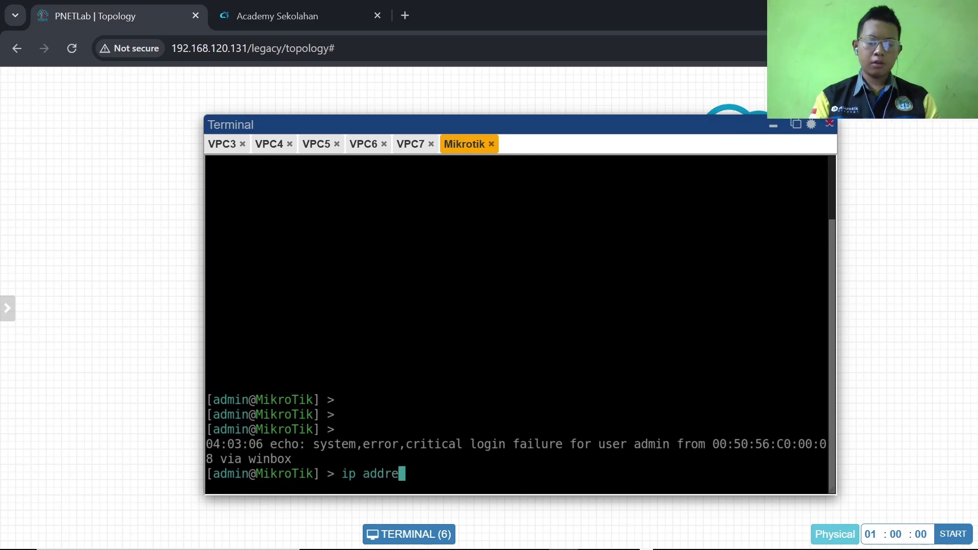
type("ss print")
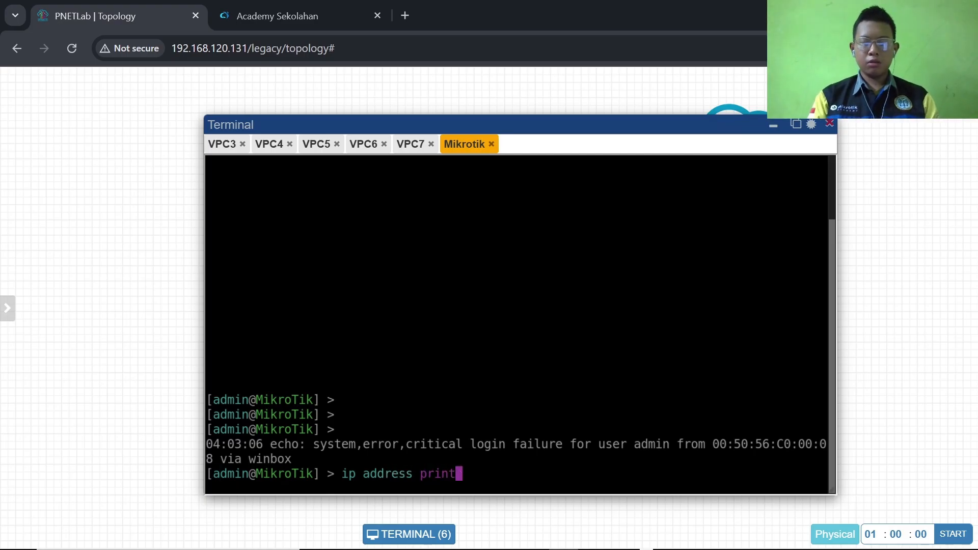
key("Return")
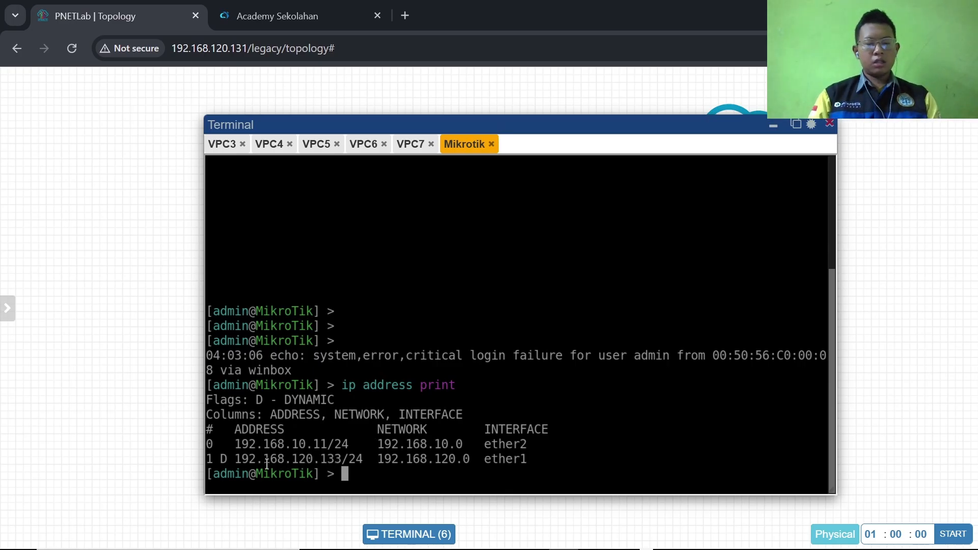
Ping the router at 192.168.120.133 from VPC3, and stop the ping after a few replies.
left_click(220, 144)
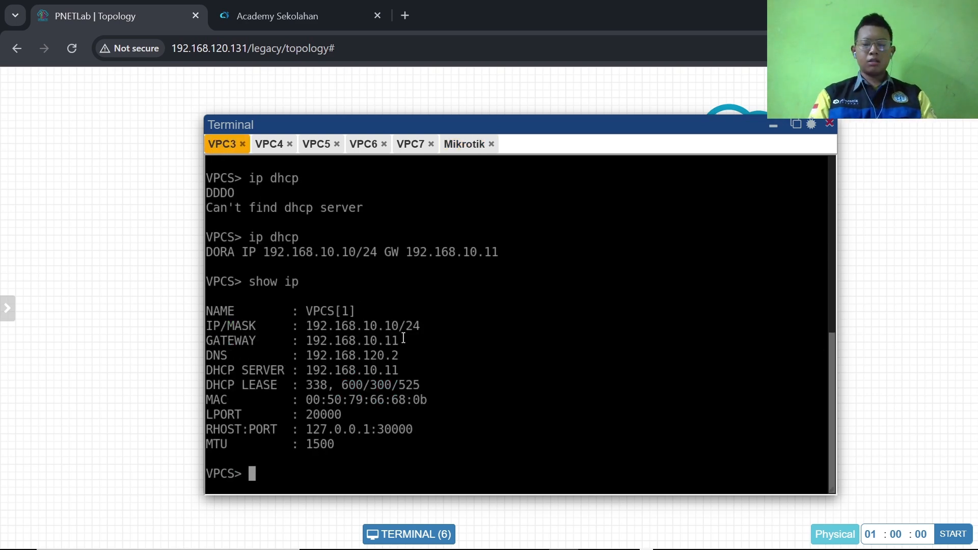
type("ping ")
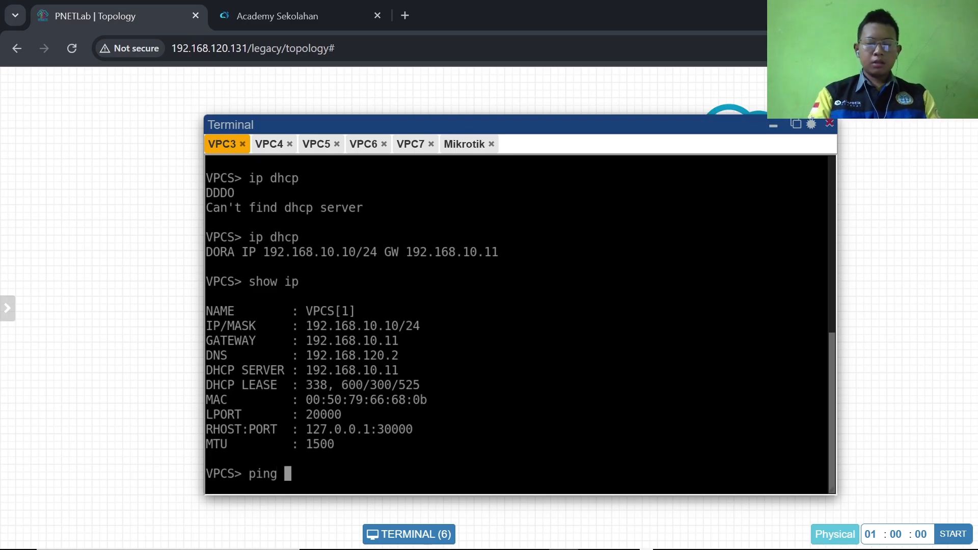
type("192.16")
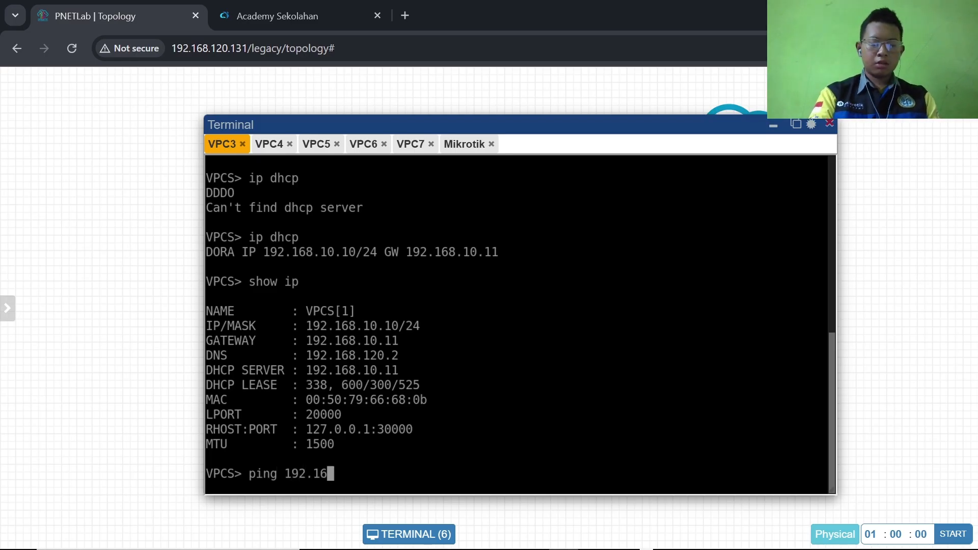
type("8")
type(".1")
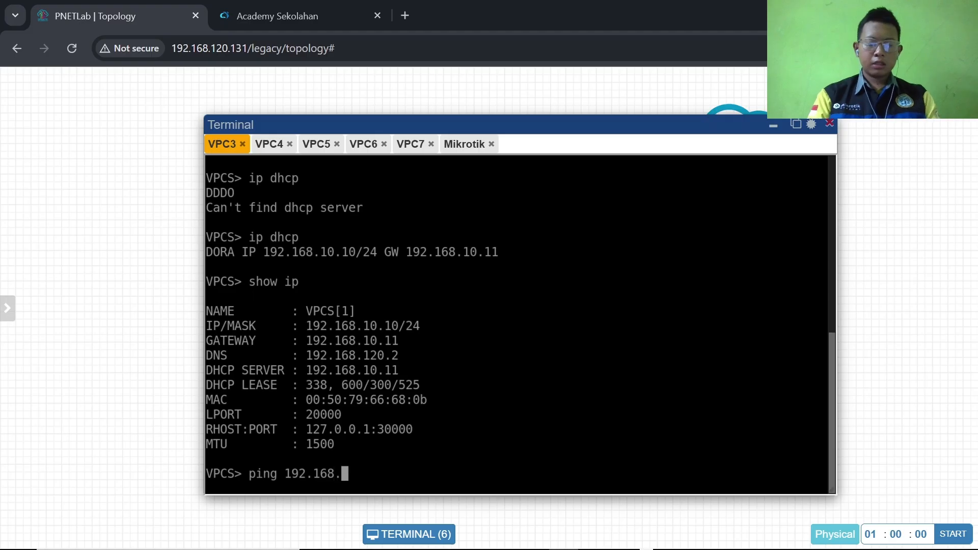
type("20")
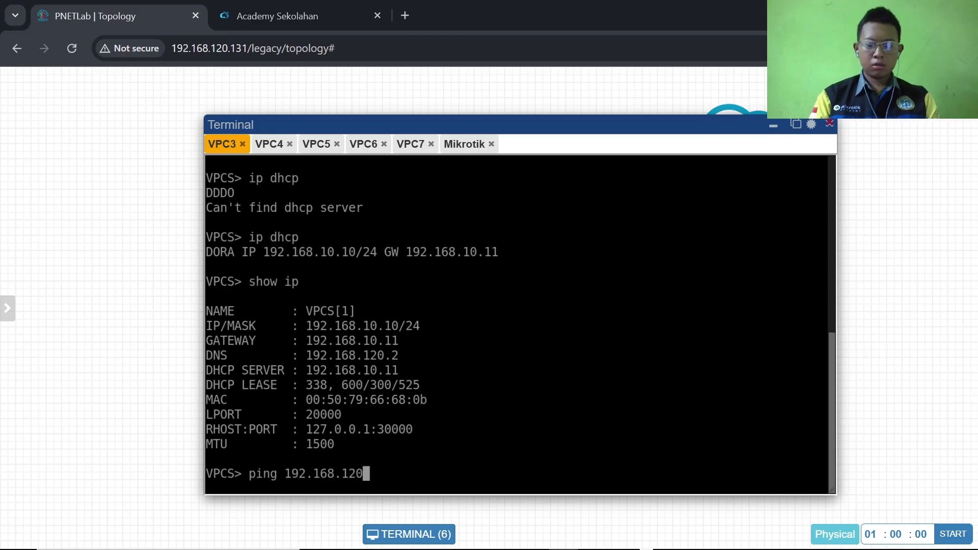
type(".133")
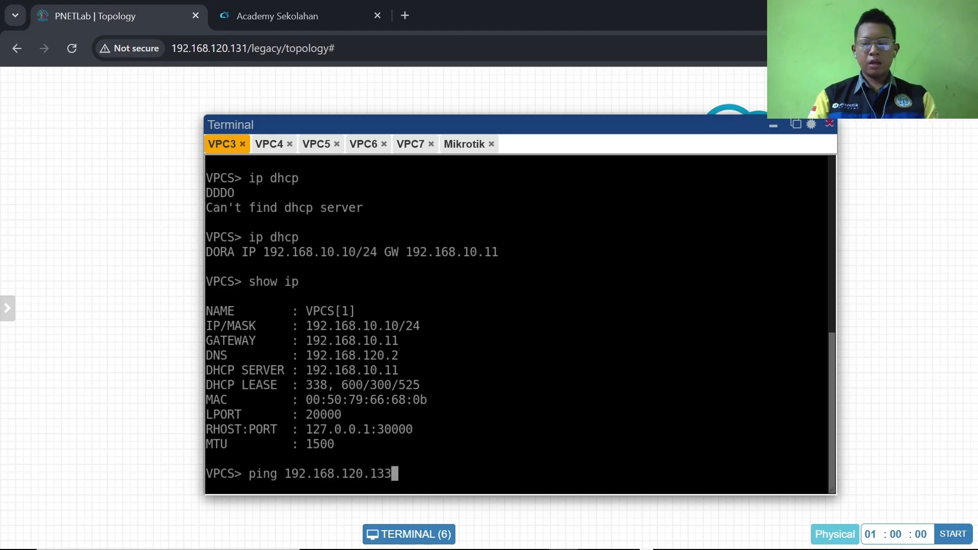
key("Return")
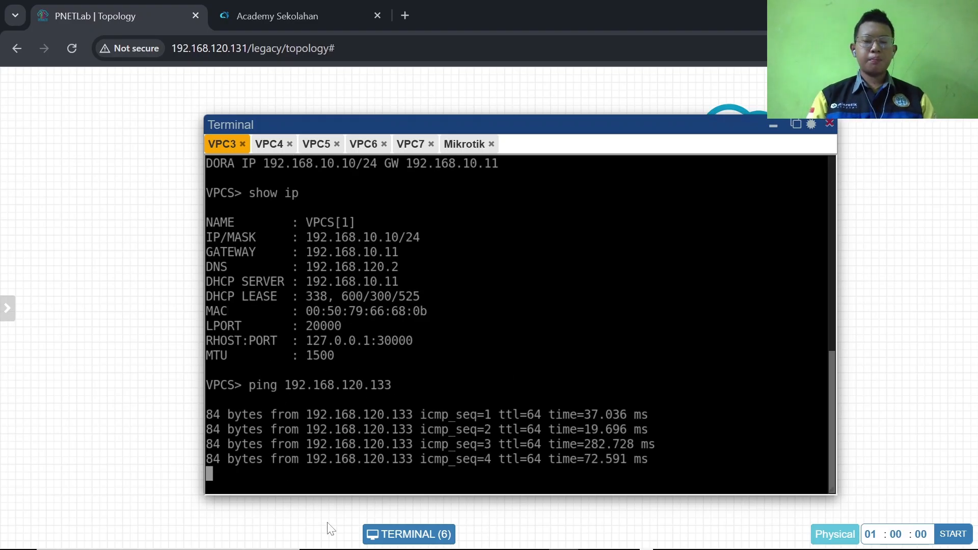
key("ctrl+c")
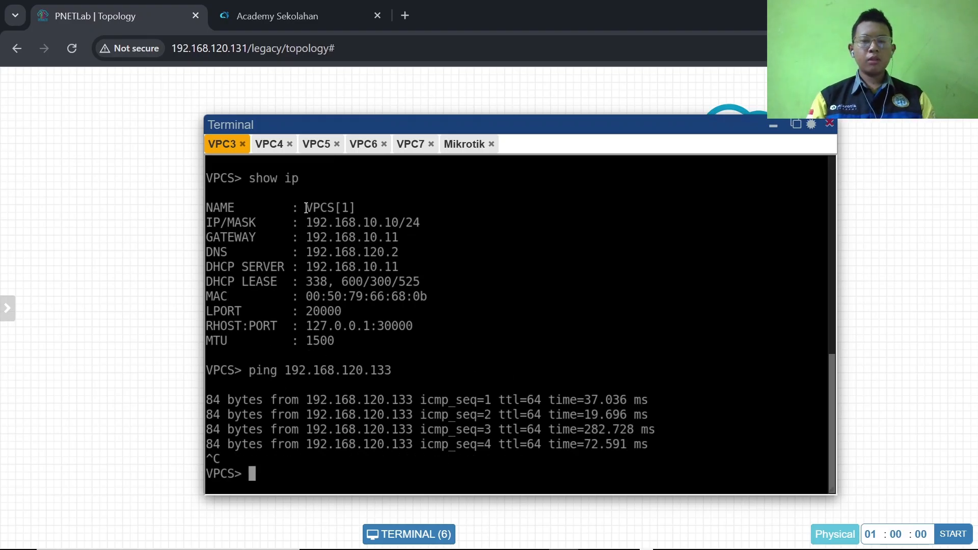
Ping 192.168.120.133 from VPC4 to test the drop rule, and stop the ping after several attempts.
left_click(267, 144)
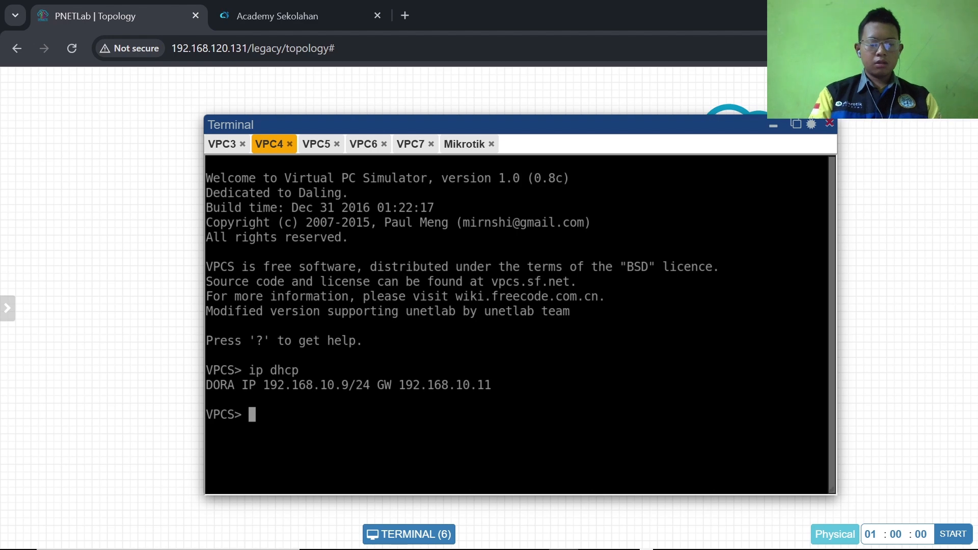
type("sh")
key("BackSpace")
key("BackSpace")
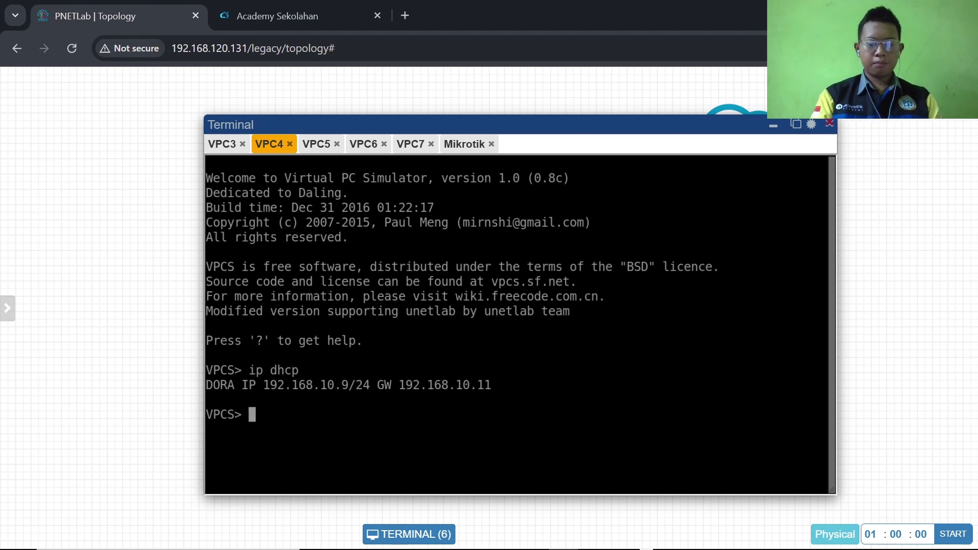
type("pi")
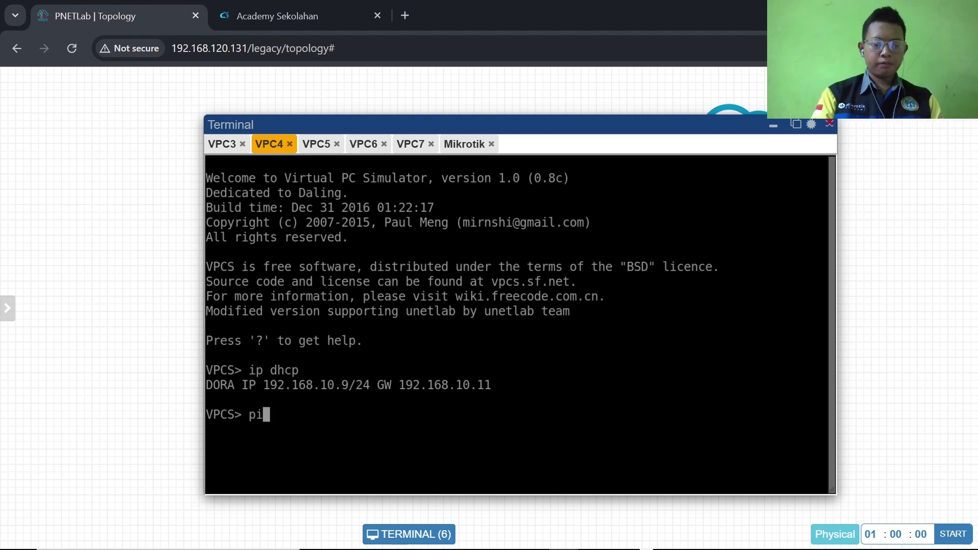
type("ng 192")
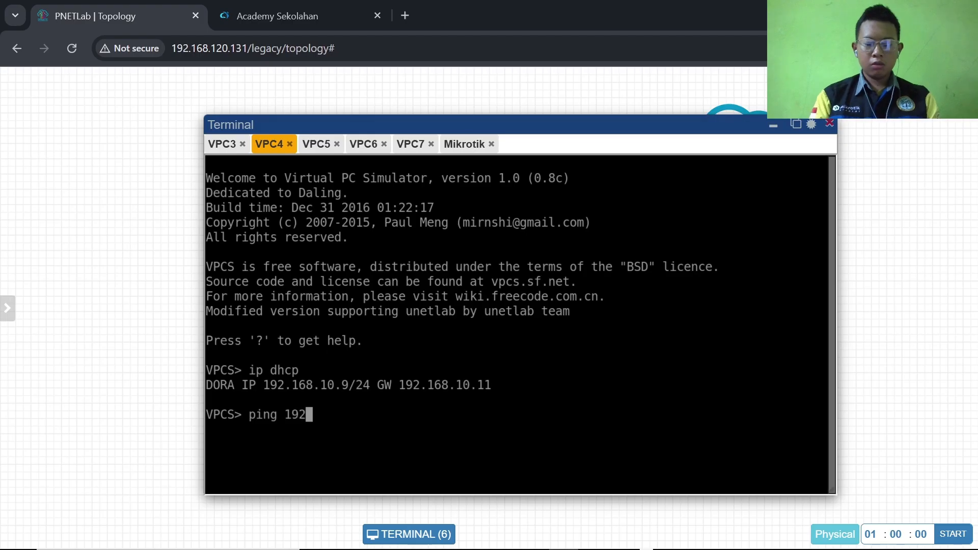
type(".168")
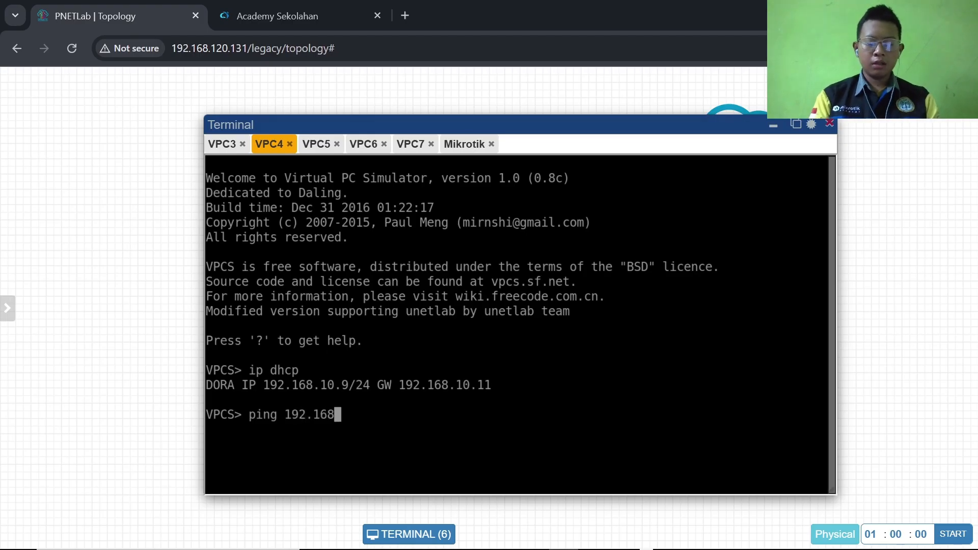
type(".12")
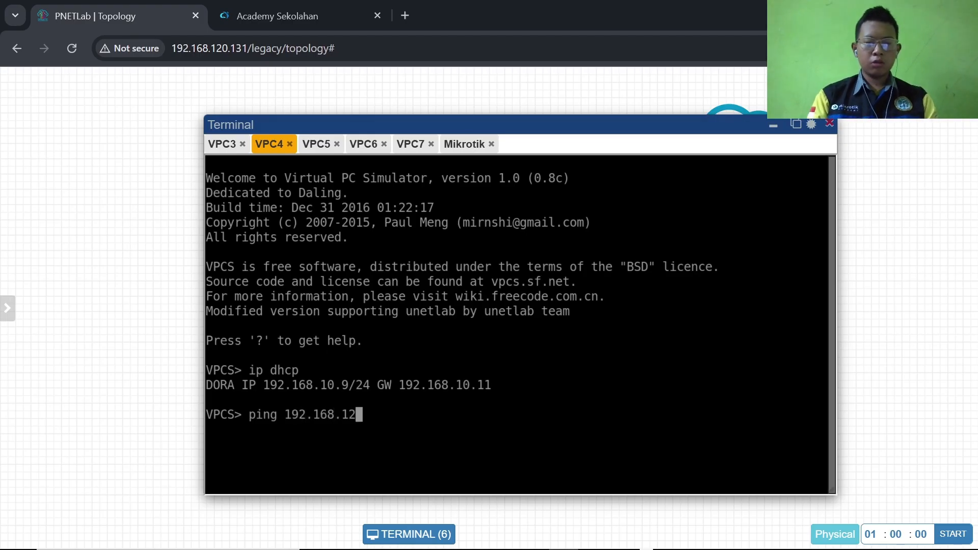
type("0")
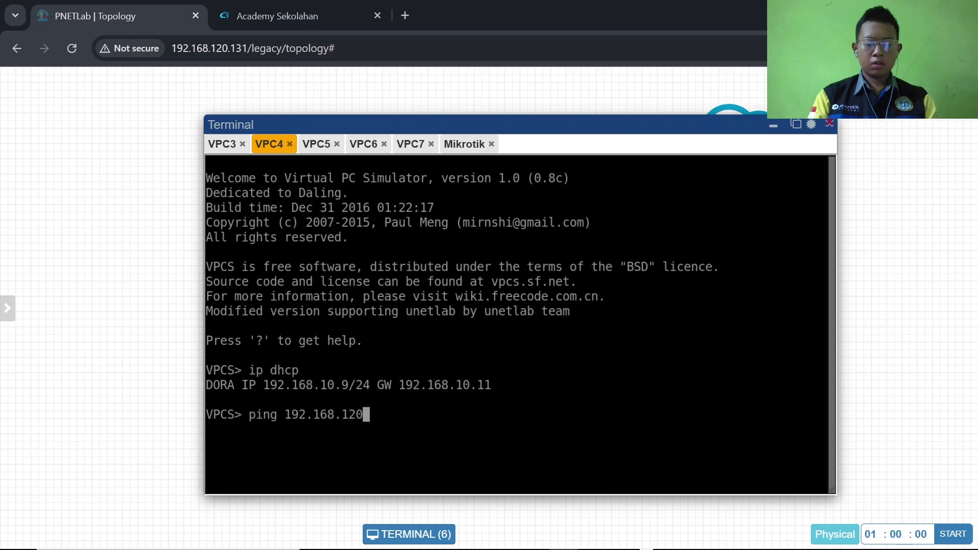
type(".133")
key("Return")
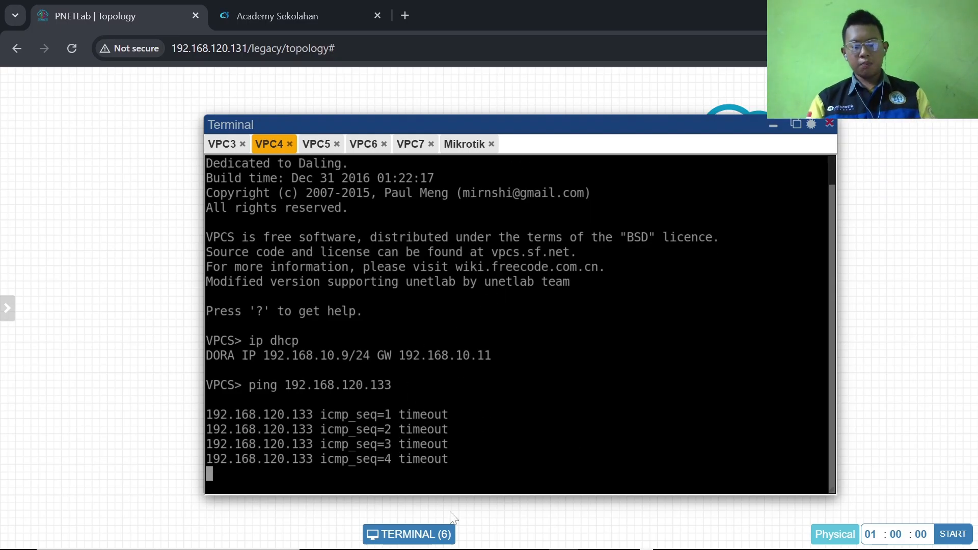
key("ctrl+c")
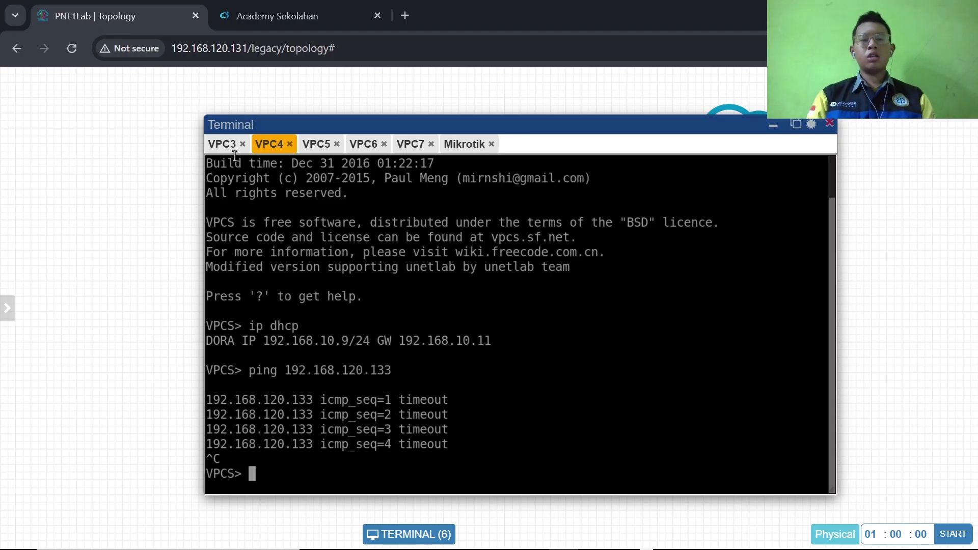
Review VPC3's ping output, run and stop a ping to 192.168.120.133 from VPC5, and minimize the terminal to view the topology.
left_click(220, 144)
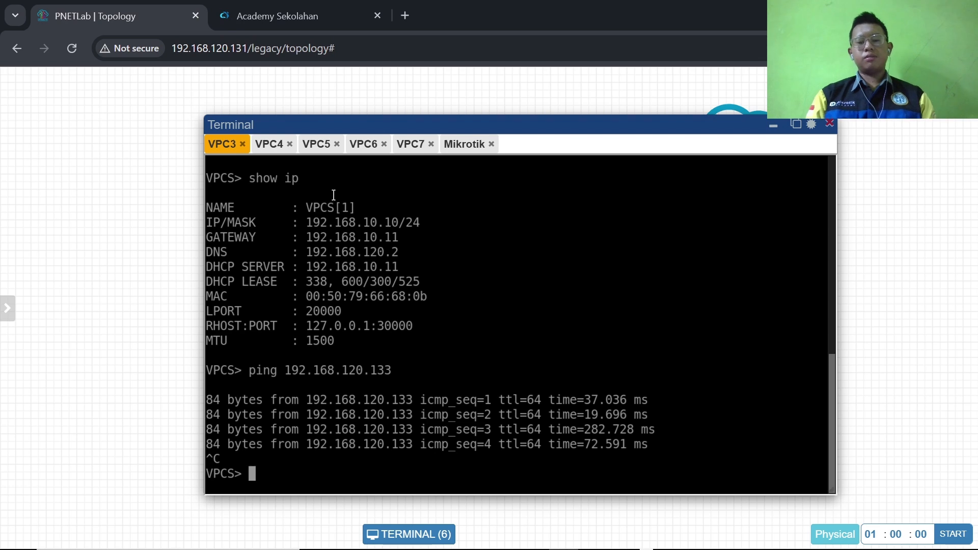
left_click(315, 147)
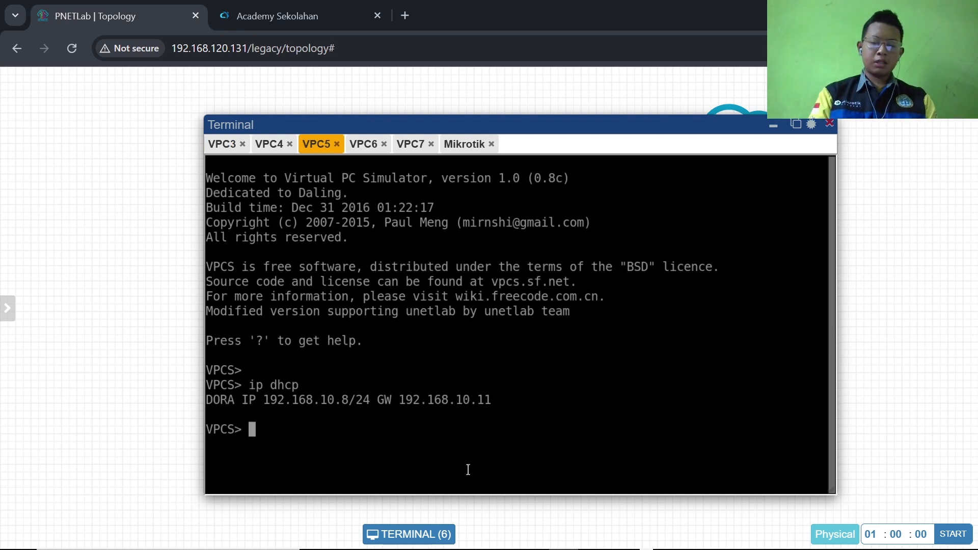
type("pin")
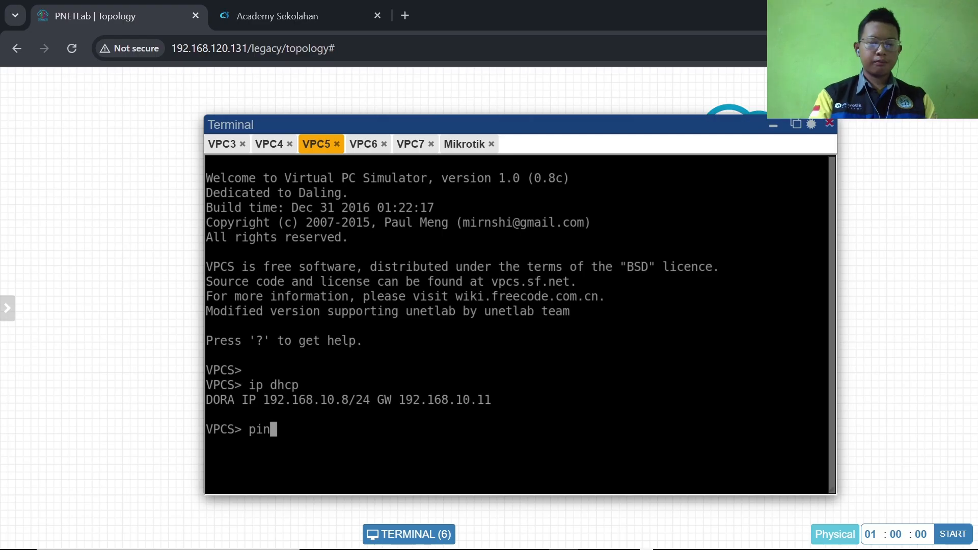
type("g 192")
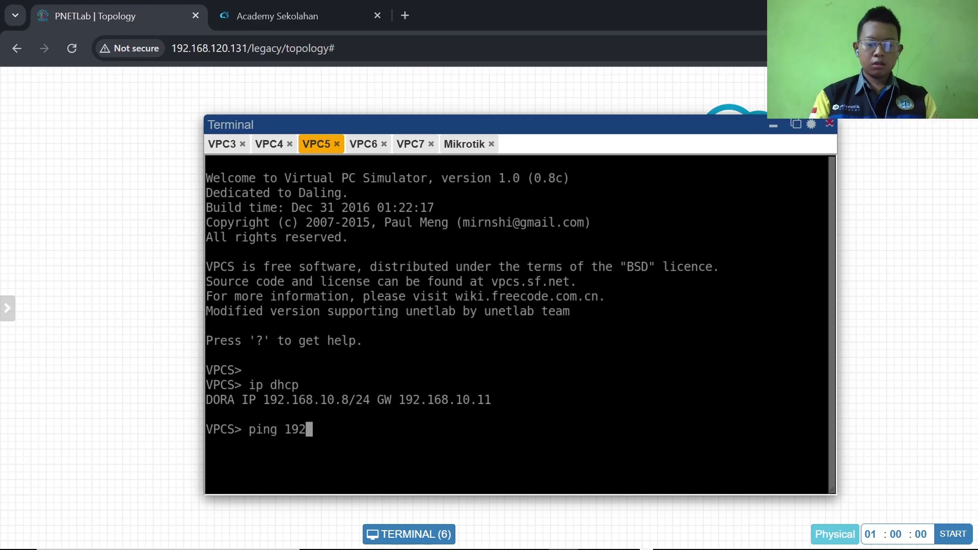
type(".168")
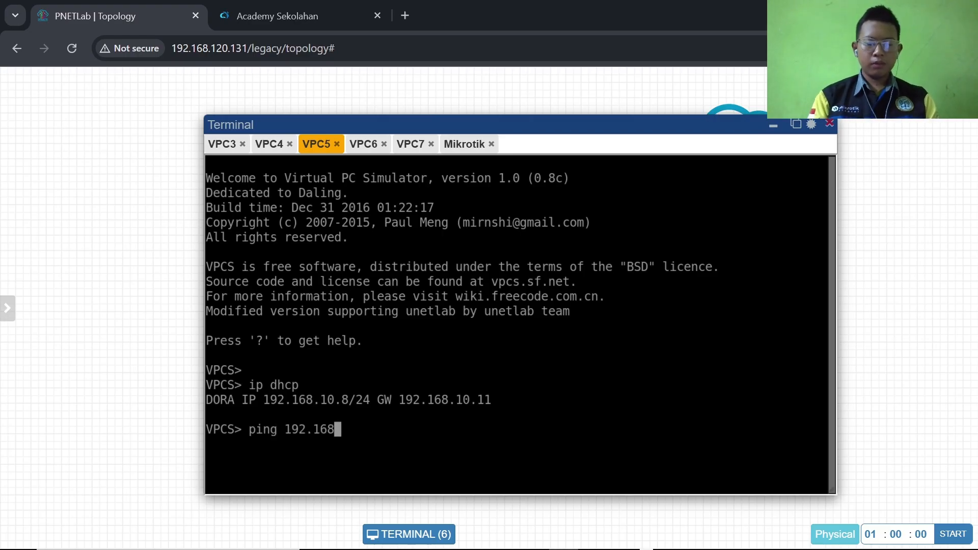
type(".120.")
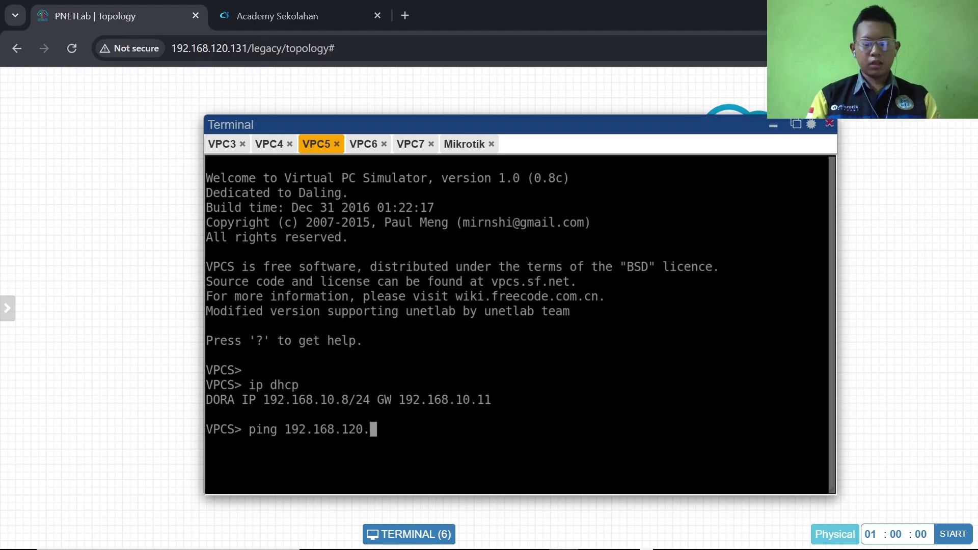
type("1")
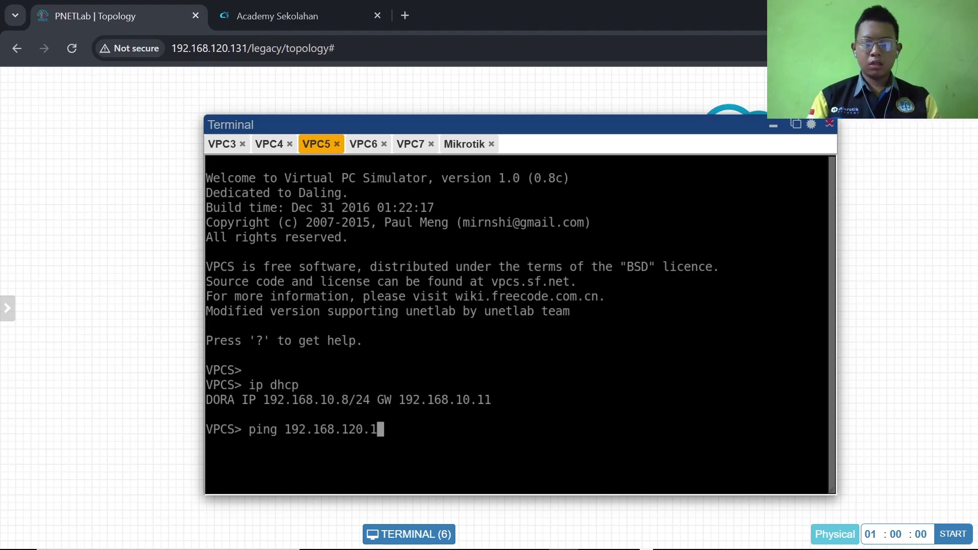
type("33")
key("Return")
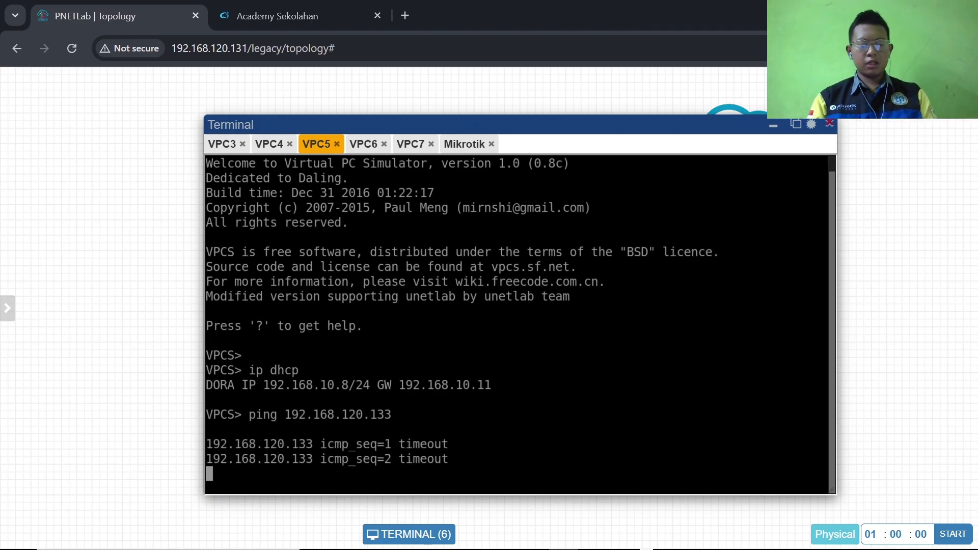
key("ctrl+c")
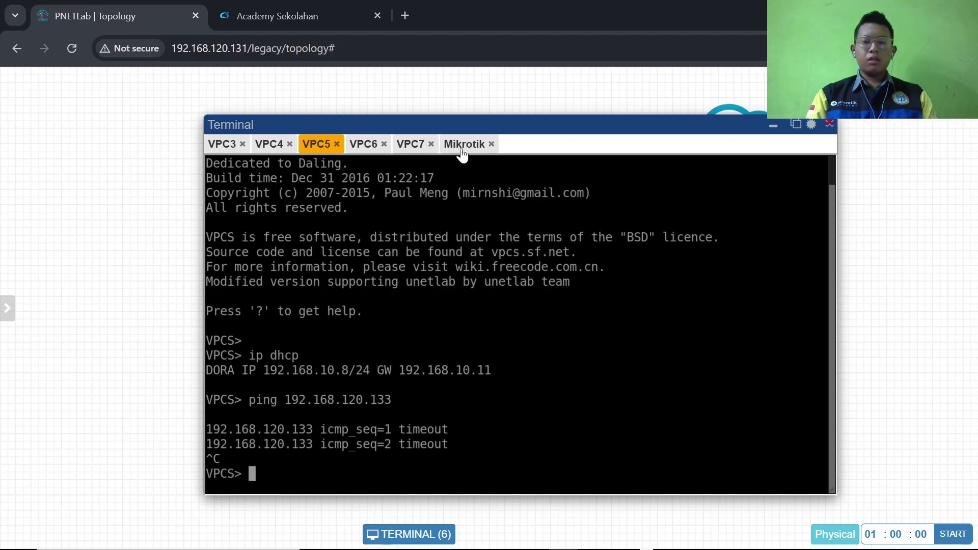
left_click(774, 126)
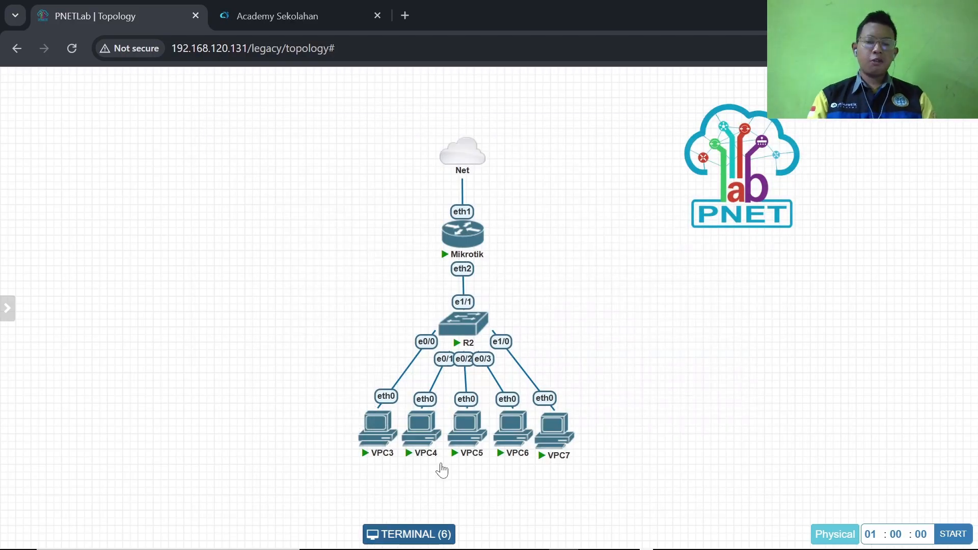
mouse_move(369, 433)
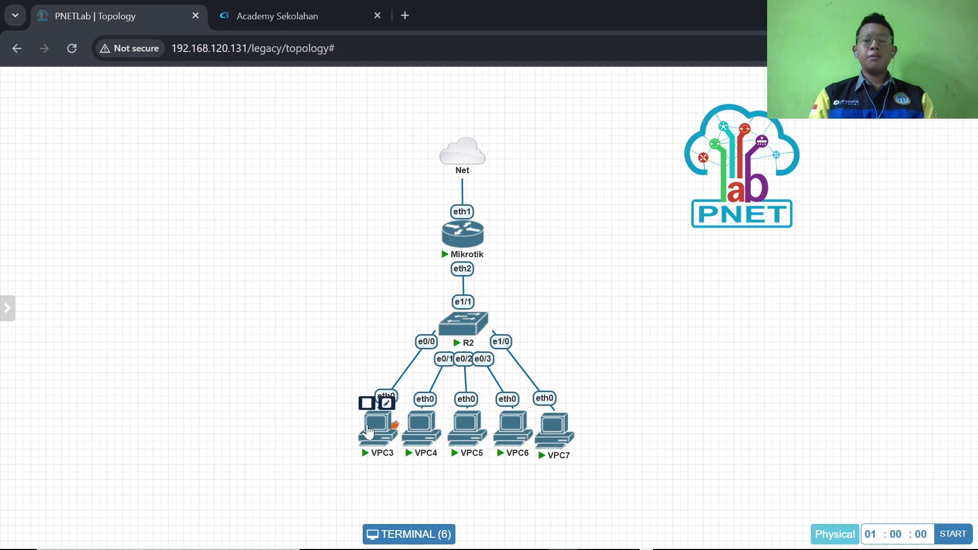
Switch from the PNETLab topology to WinBox, showing the MikroTik firewall filter rules.
left_click_drag(370, 427, 348, 425)
left_click(454, 478)
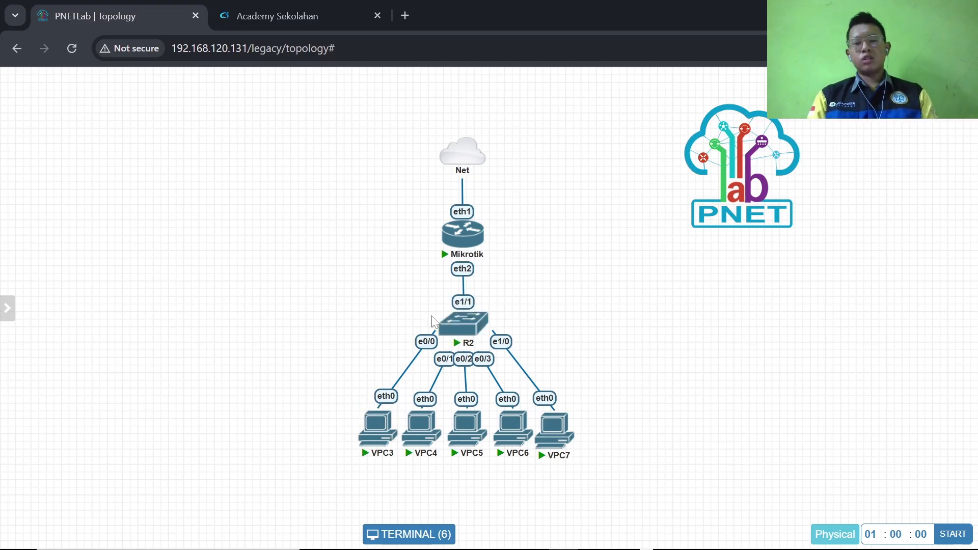
mouse_move(439, 549)
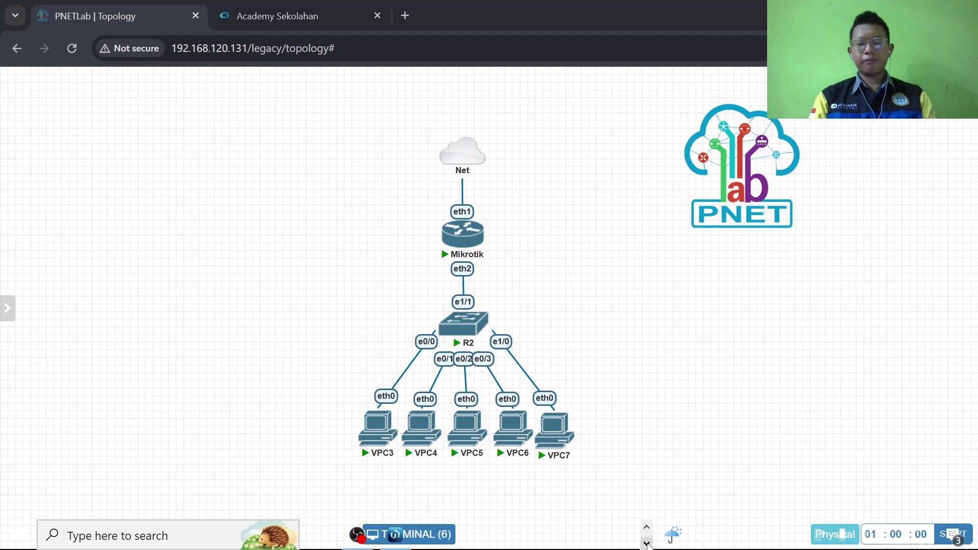
left_click(402, 540)
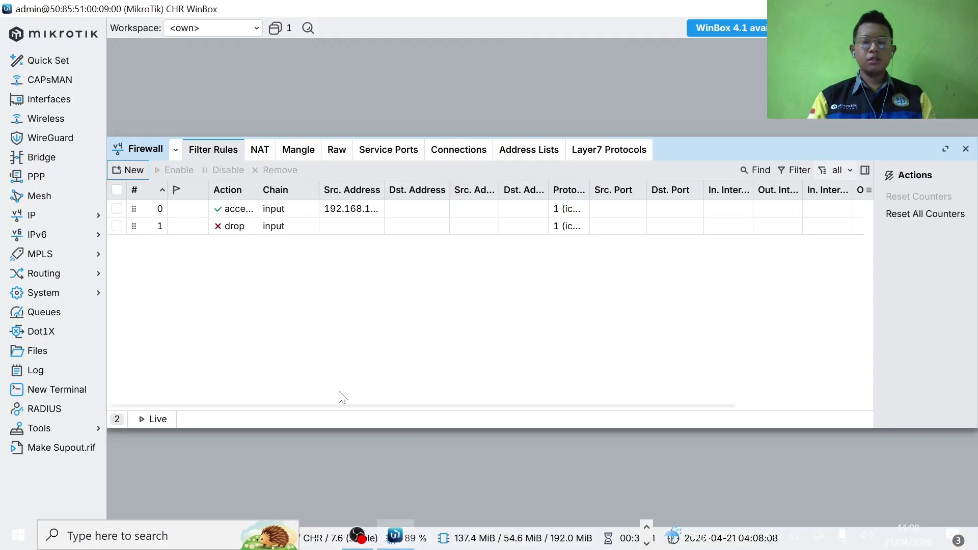
left_click(131, 170)
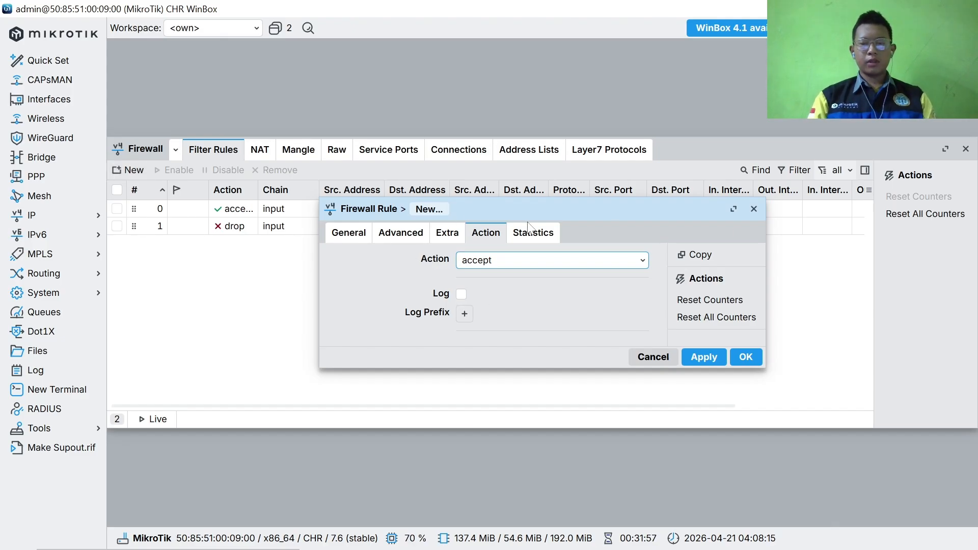
left_click(344, 237)
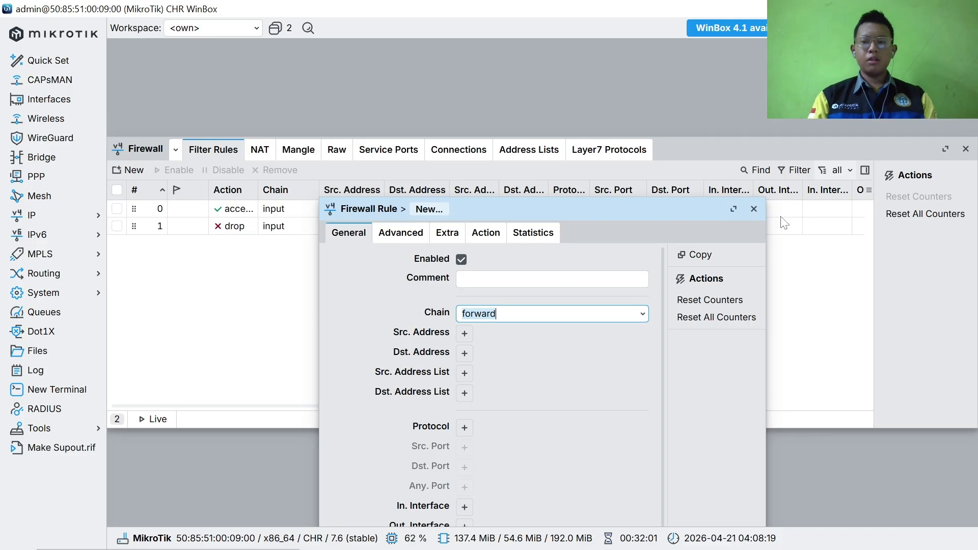
left_click(754, 210)
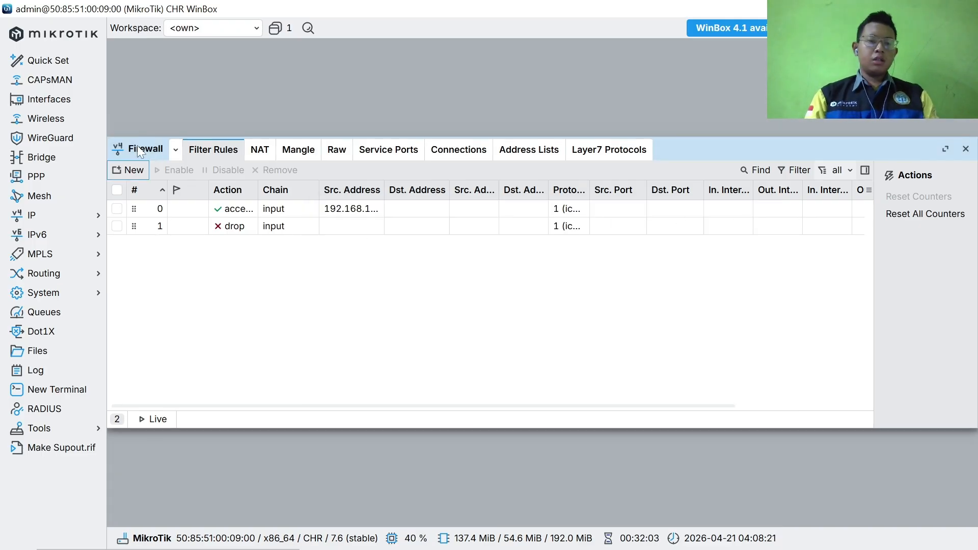
left_click(130, 170)
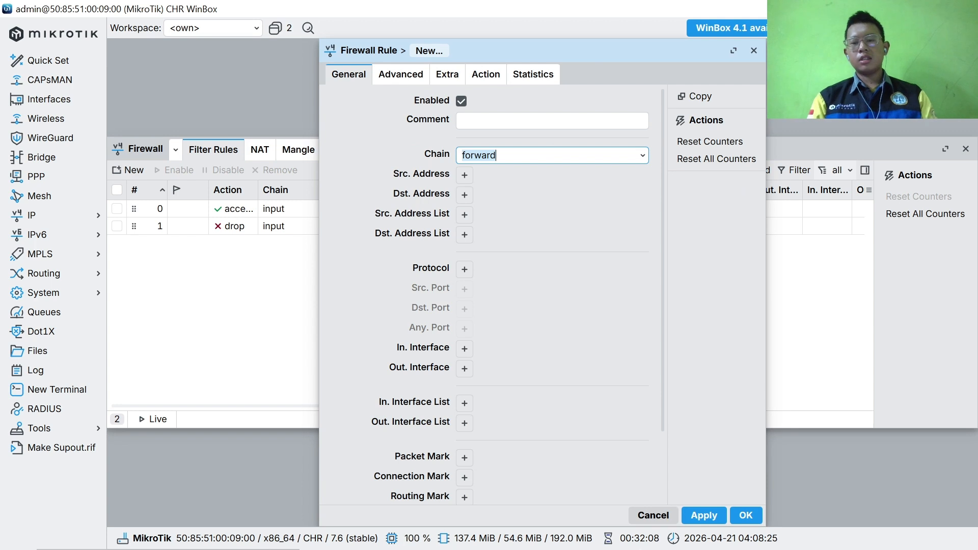
left_click(754, 50)
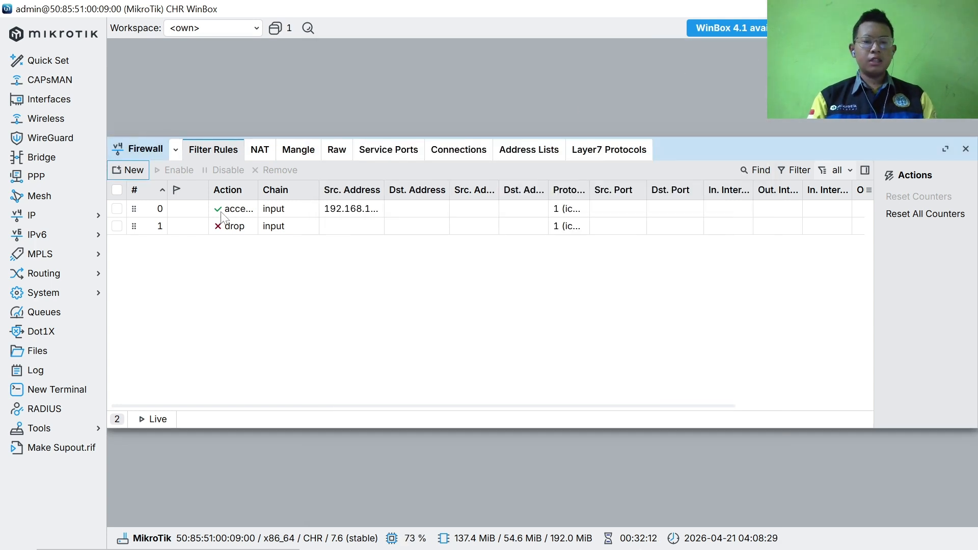
Duplicate the accept rule for 192.168.10.10 and clear the last octet of the copy's source address.
left_click(222, 214)
double_click(302, 214)
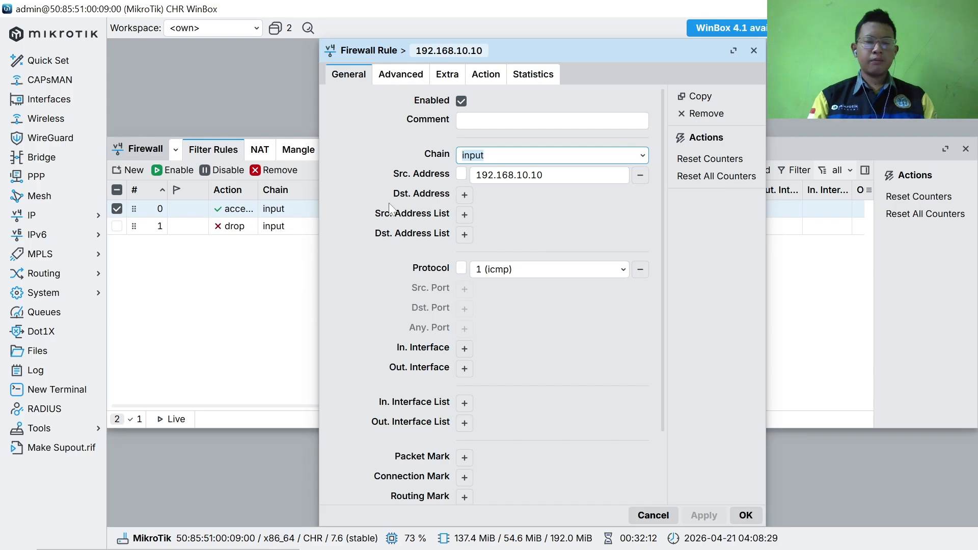
left_click(710, 100)
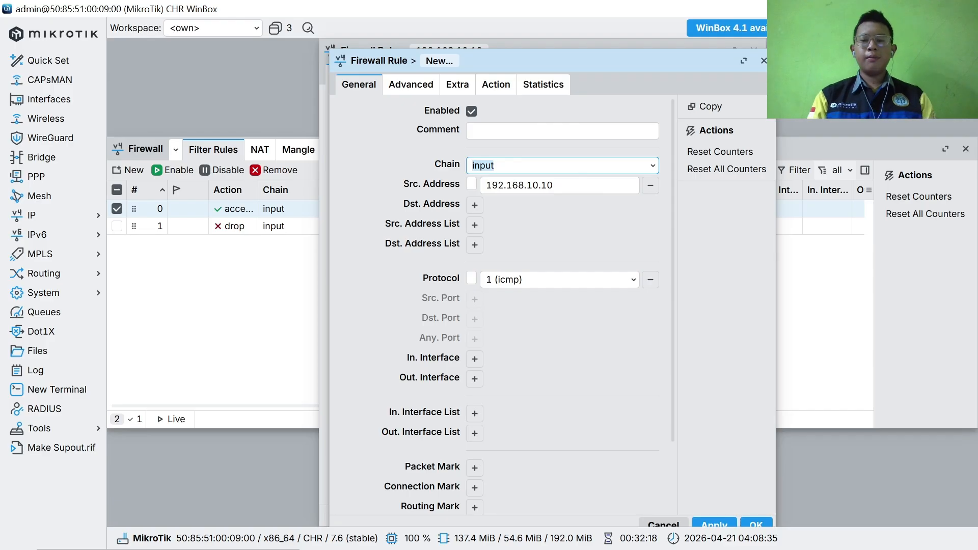
left_click(555, 185)
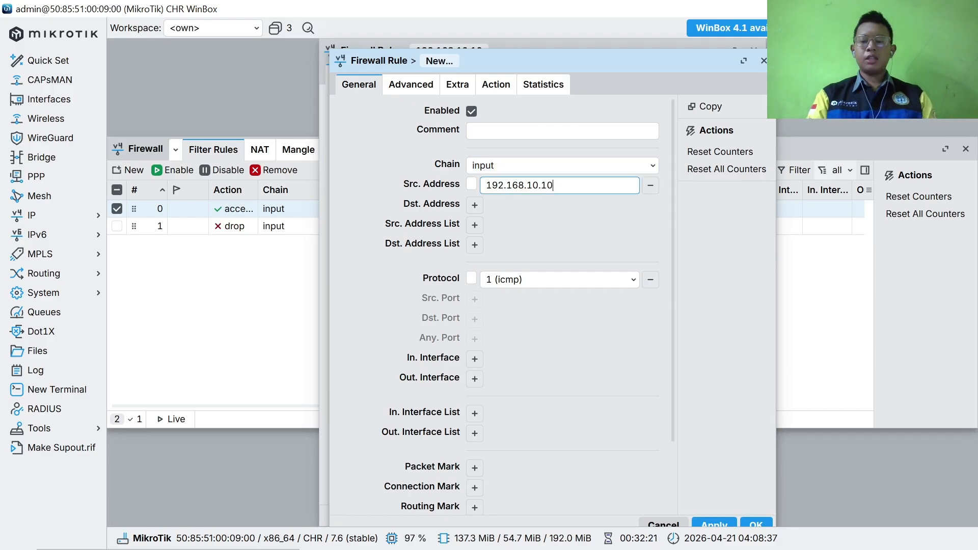
key("BackSpace")
key("BackSpace")
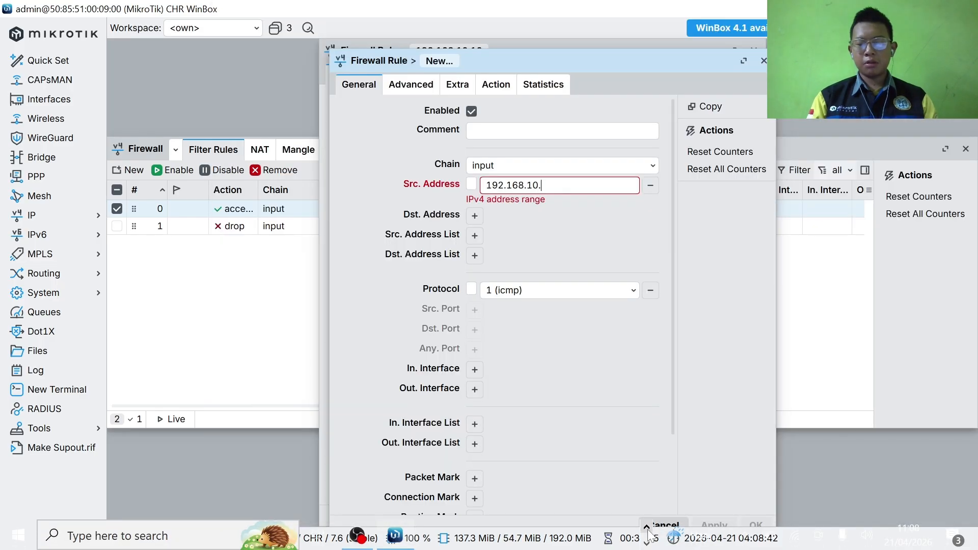
Switch to PNETLab and look up VPC4's IP address by running "show ip" in its console.
left_click(562, 543)
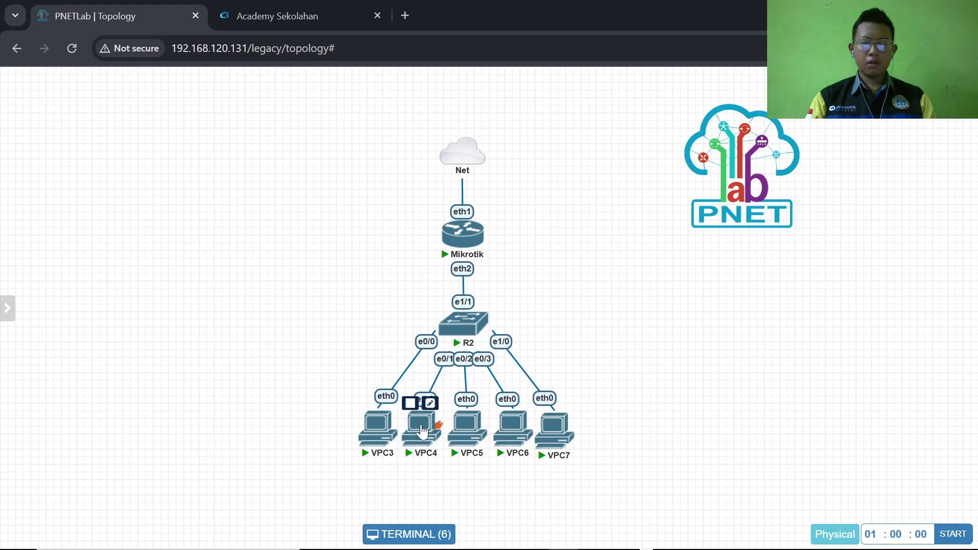
left_click(409, 534)
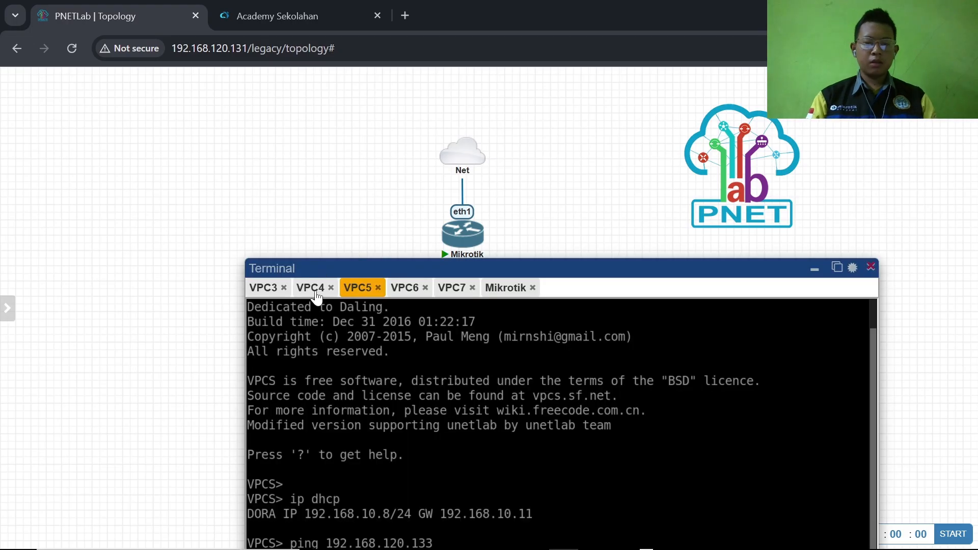
left_click(315, 295)
left_click_drag(389, 264, 371, 127)
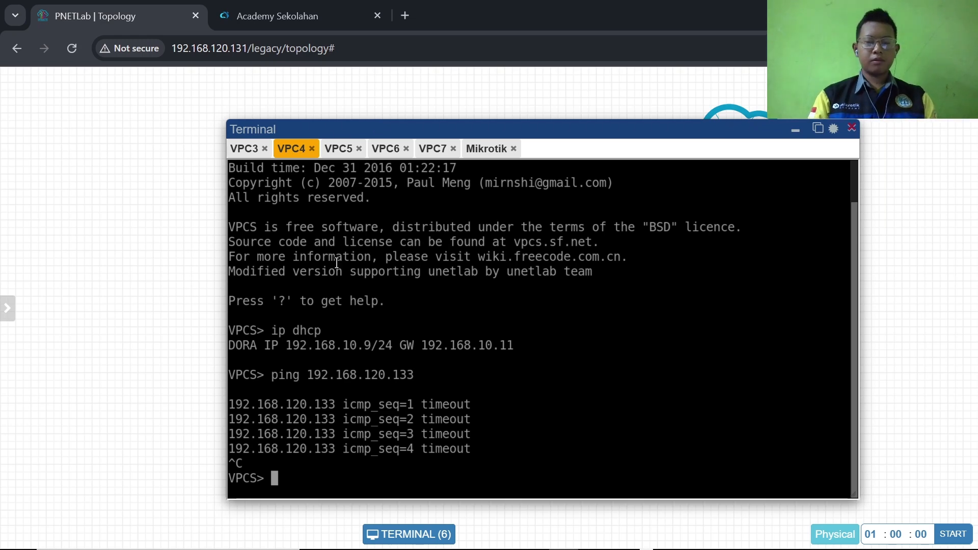
type("sho")
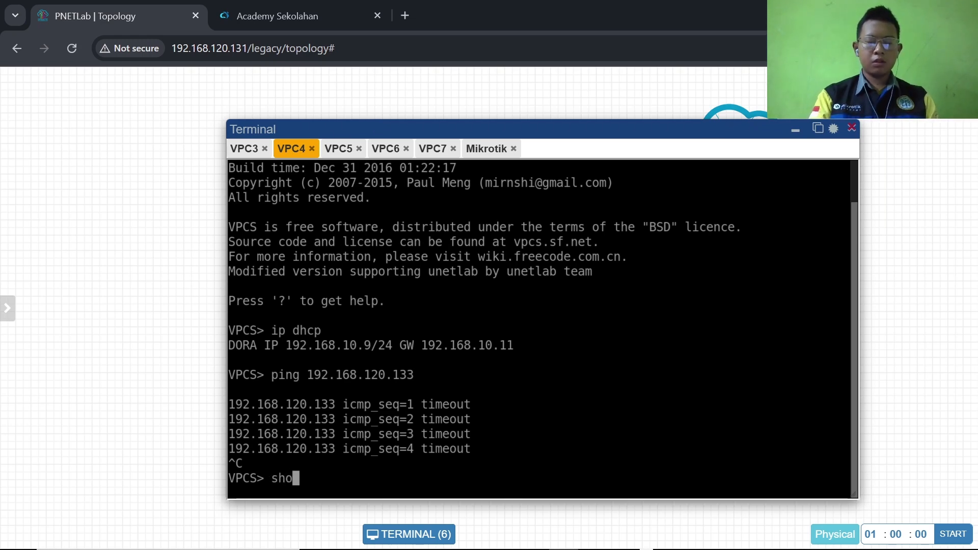
type("w ip")
key("Return")
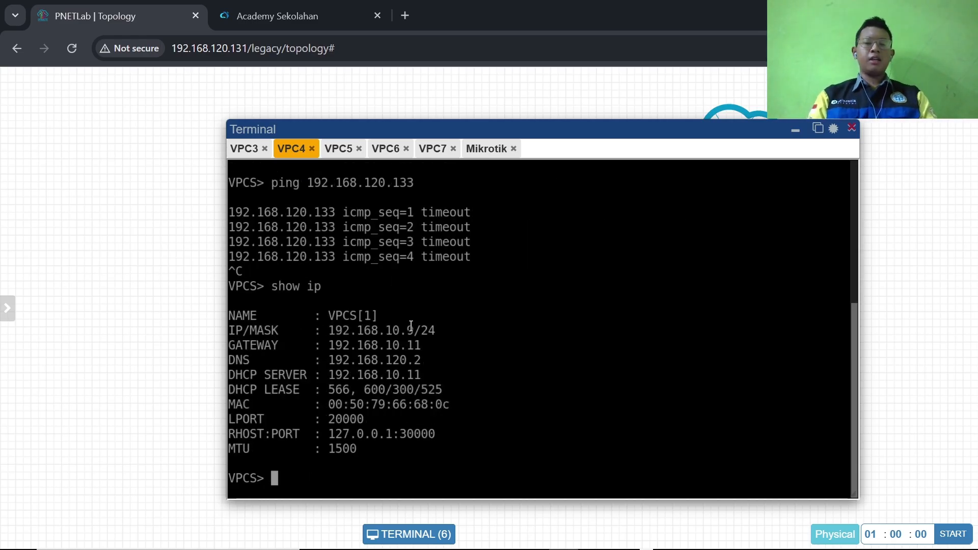
Back in WinBox, set the copied ICMP accept rule's source address to 192.168.10.9, save it, and close the original rule.
mouse_move(566, 549)
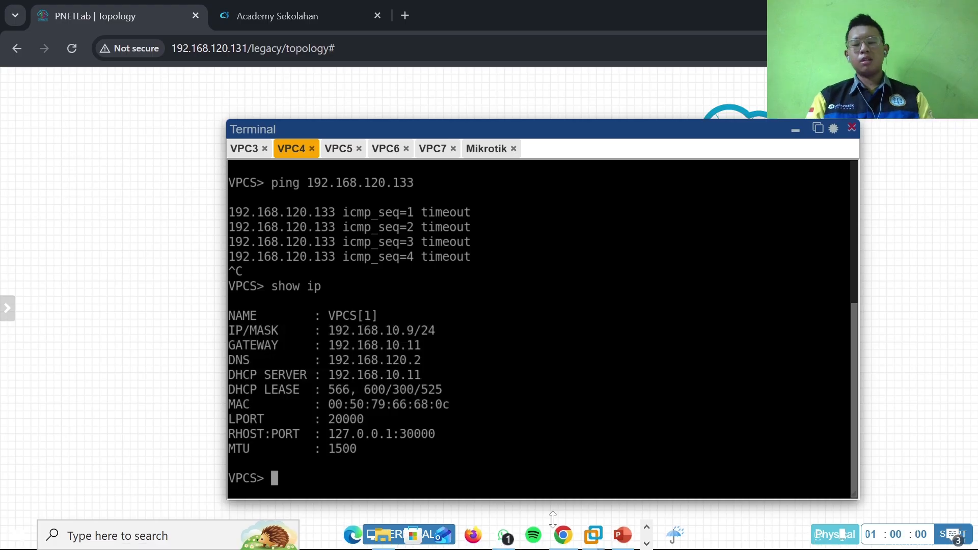
left_click(646, 544)
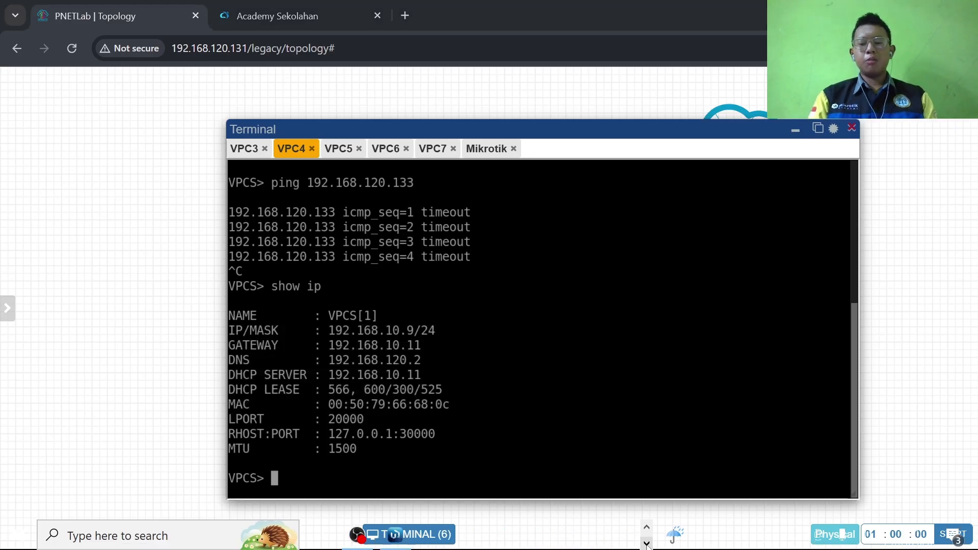
left_click(396, 544)
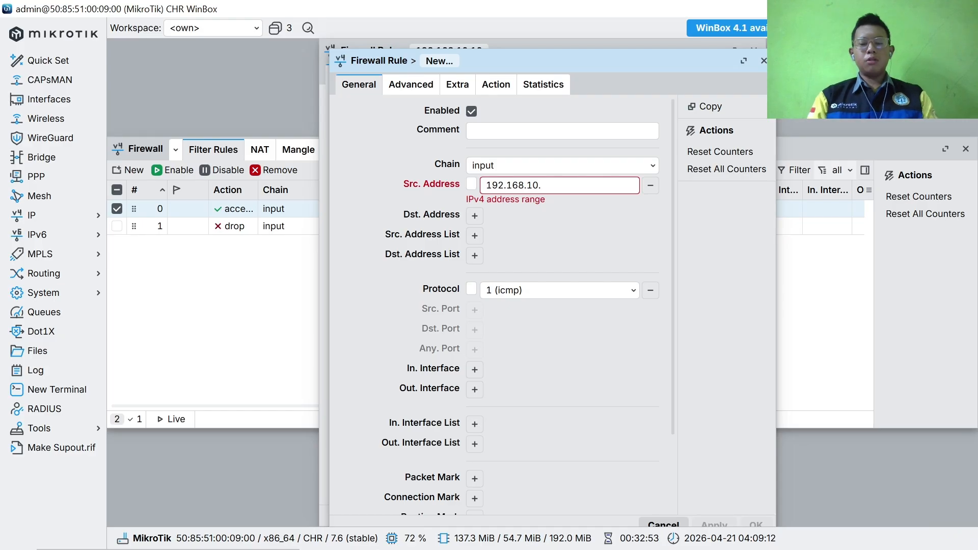
type("9")
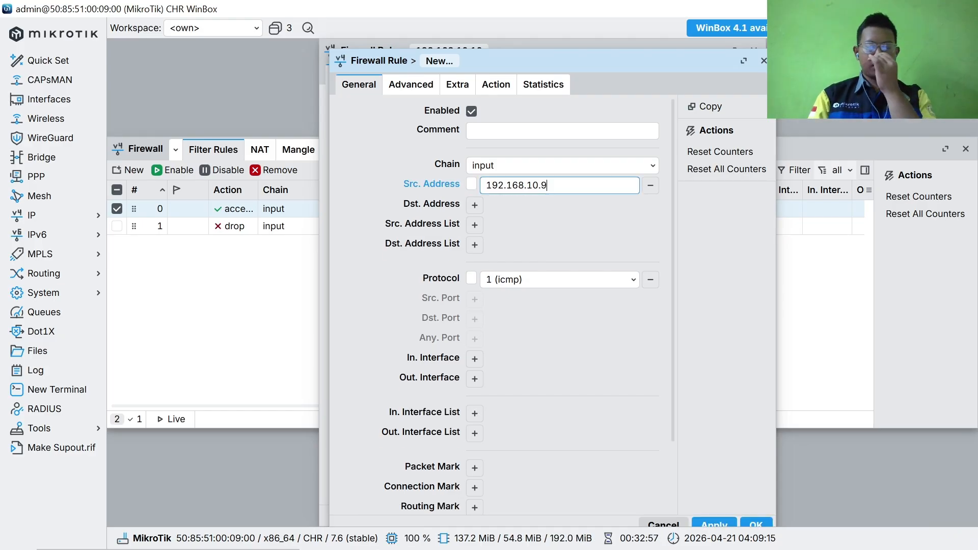
left_click(501, 85)
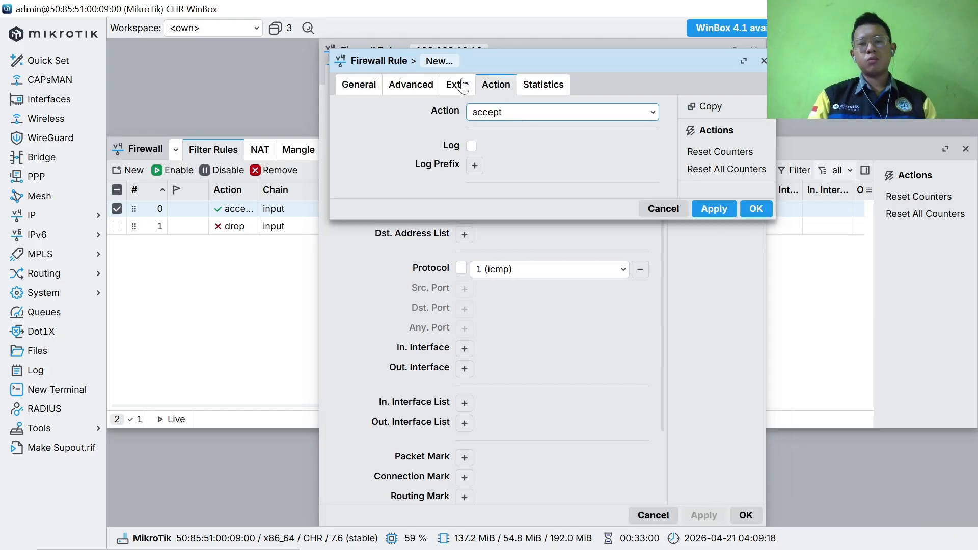
left_click(347, 86)
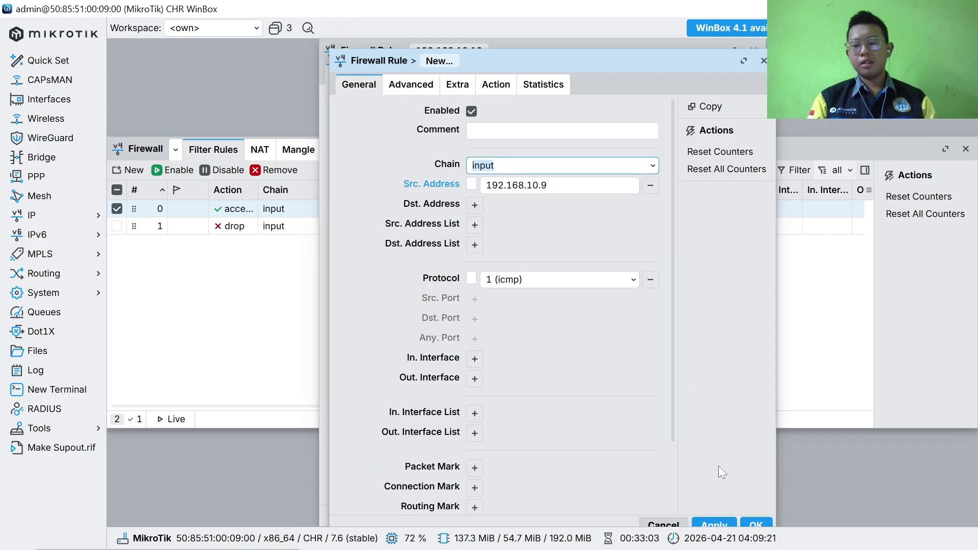
left_click(714, 524)
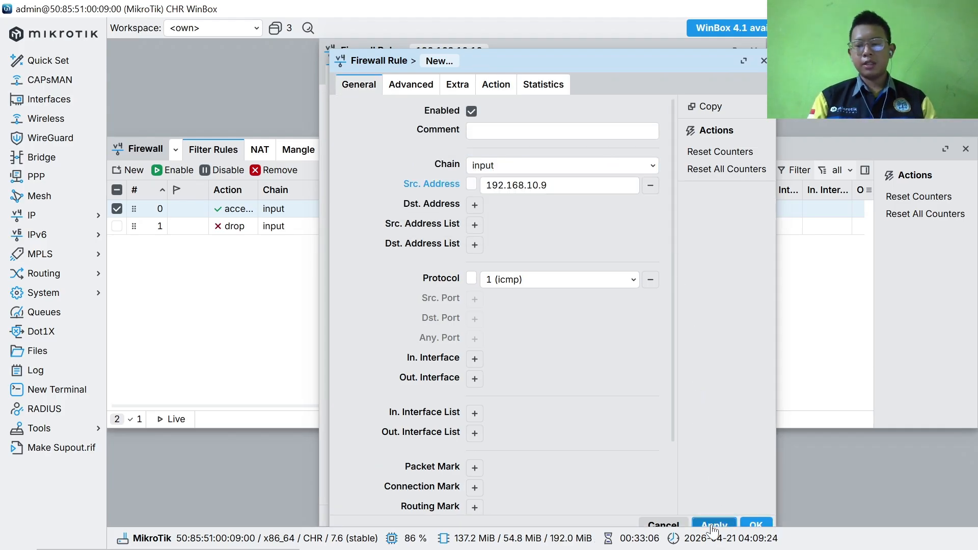
left_click(755, 525)
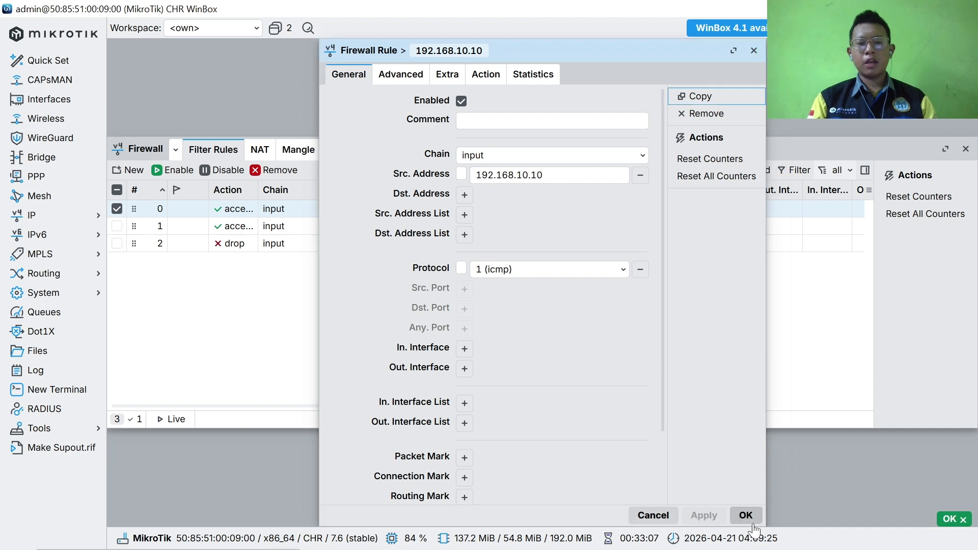
left_click(753, 51)
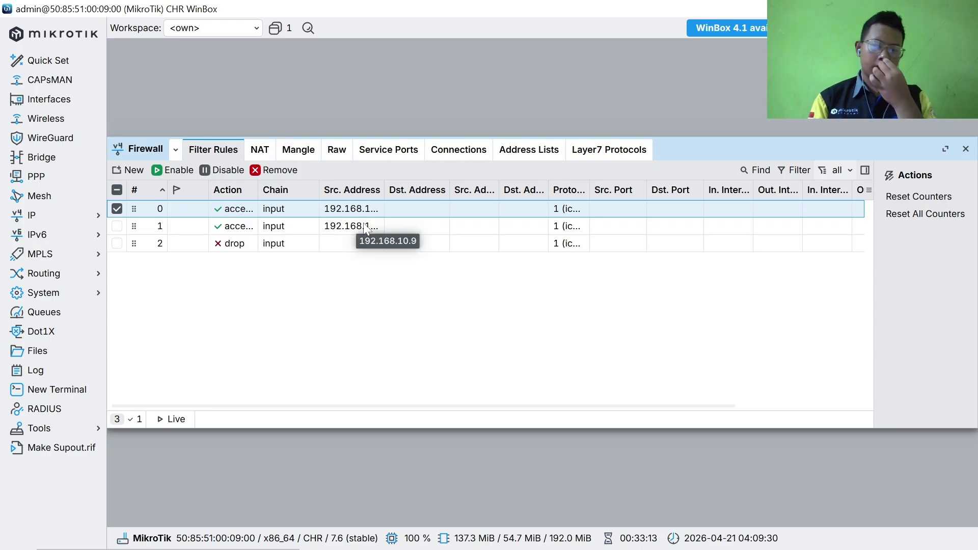
Switch to PNETLab and ping the router at 192.168.120.133 from VPC4 to test the new accept rule.
mouse_move(570, 549)
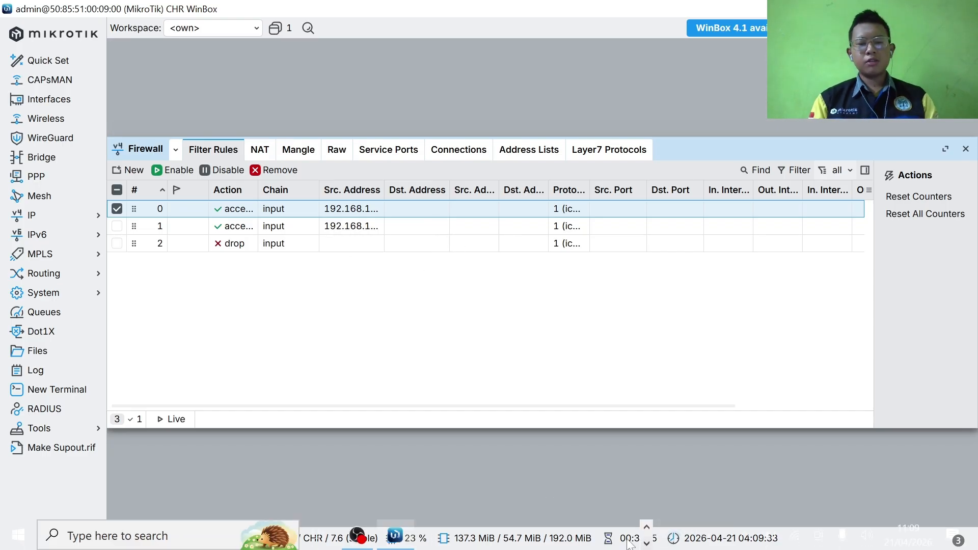
left_click(647, 527)
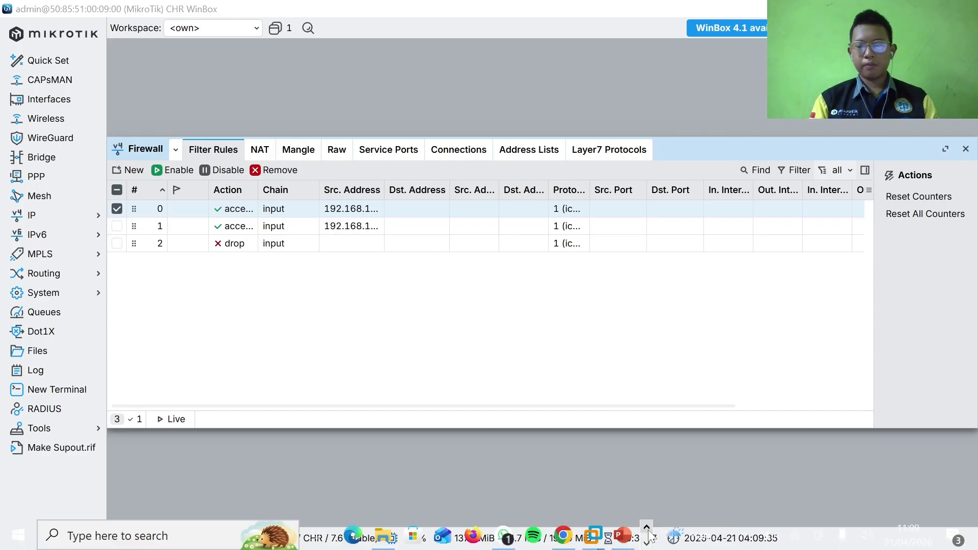
left_click(563, 537)
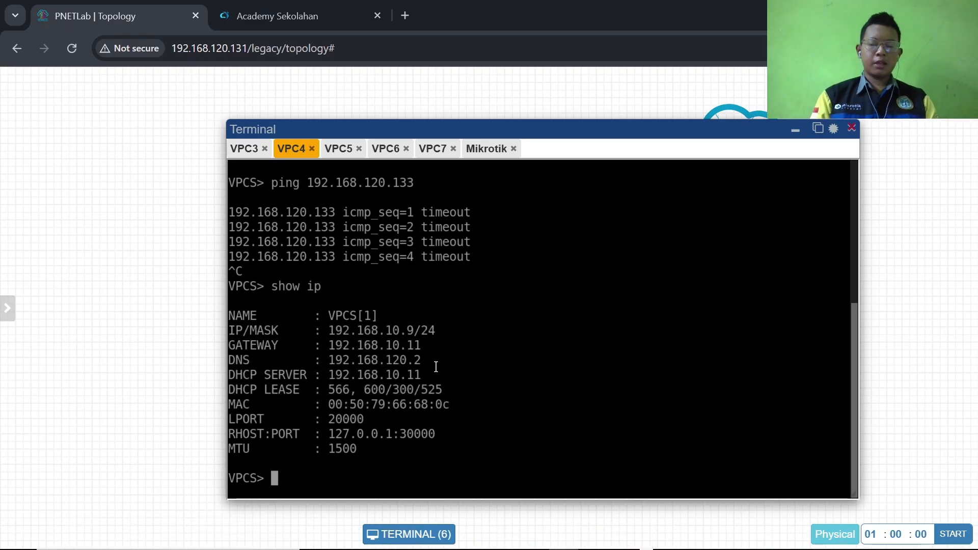
type("ping")
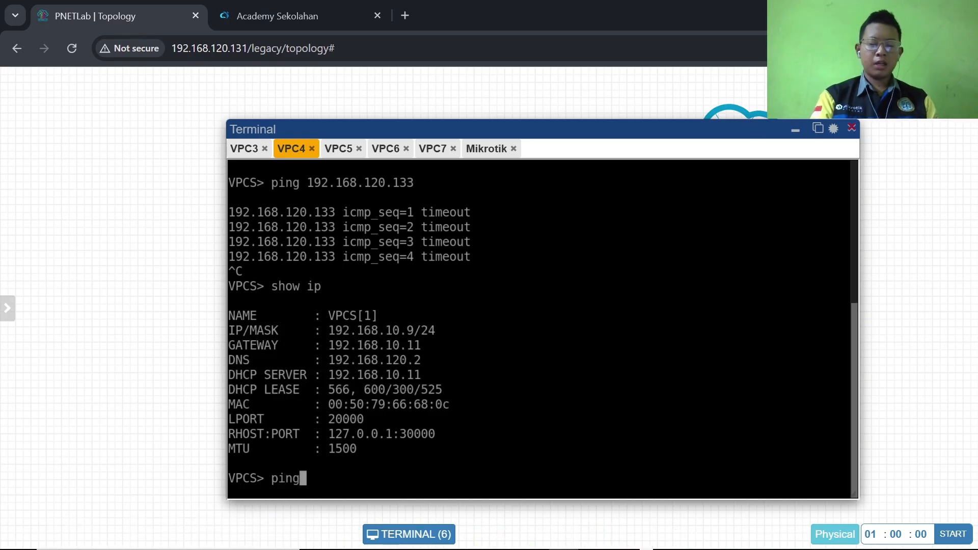
type(" 19")
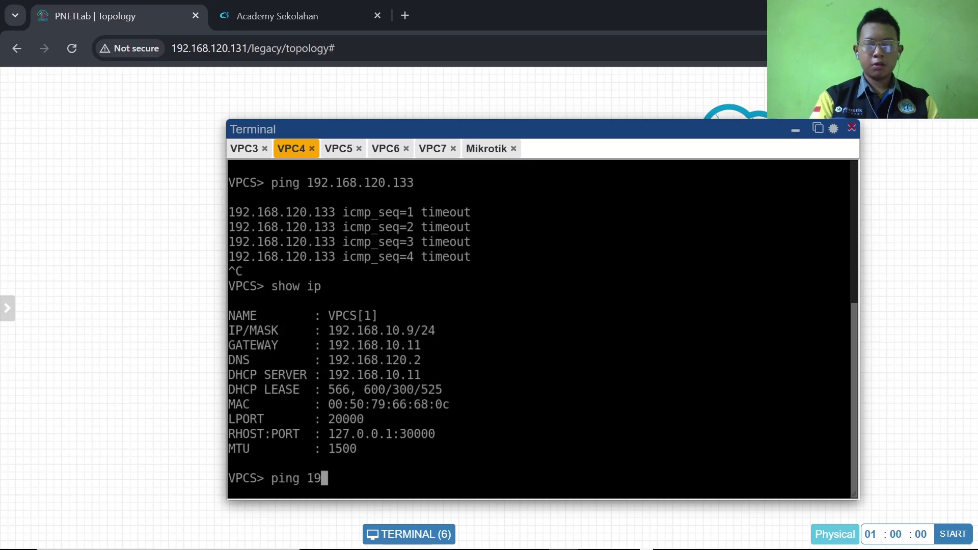
type("2.16")
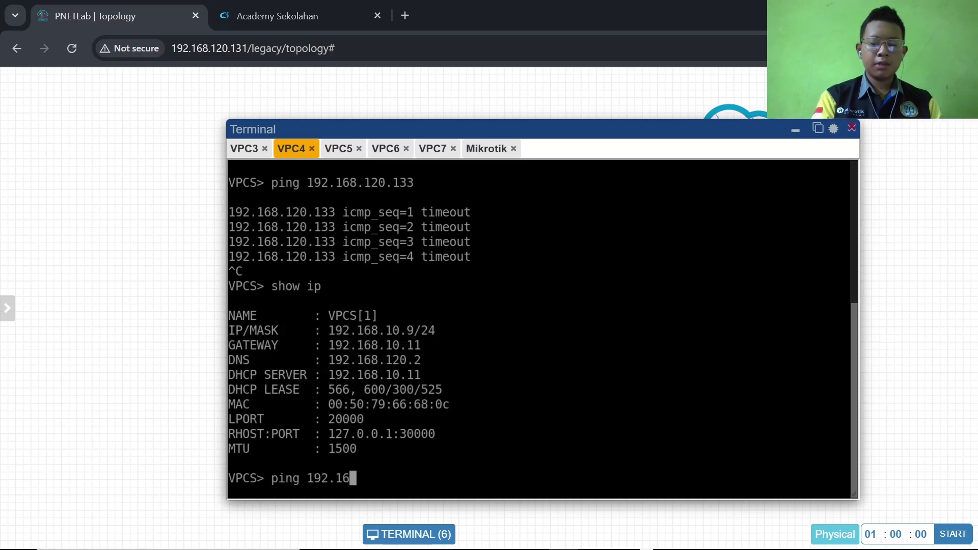
type("8.120")
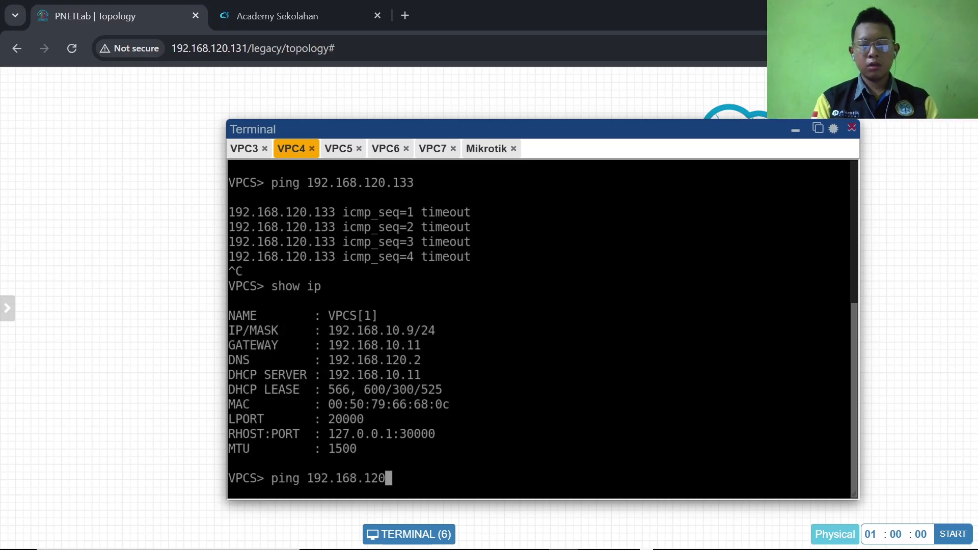
type(".133")
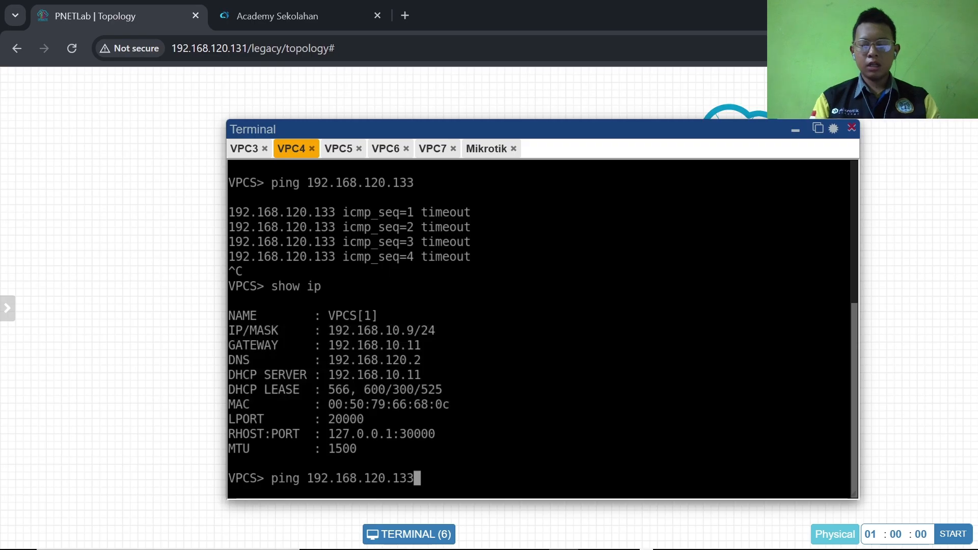
key("Return")
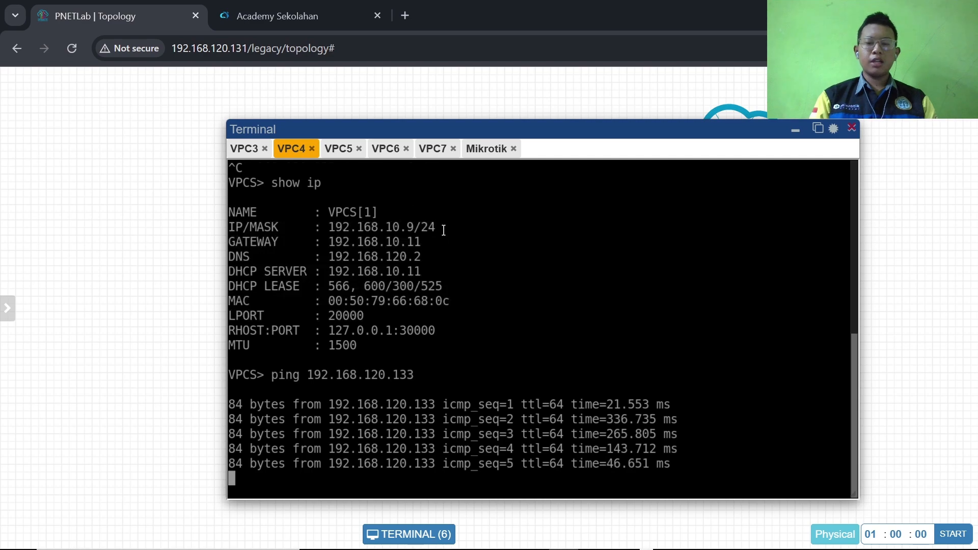
Minimize the VPC4 console, read the case study slide in PowerPoint, and return to PNETLab to examine the server's link to the Mikrotik router.
key("Return")
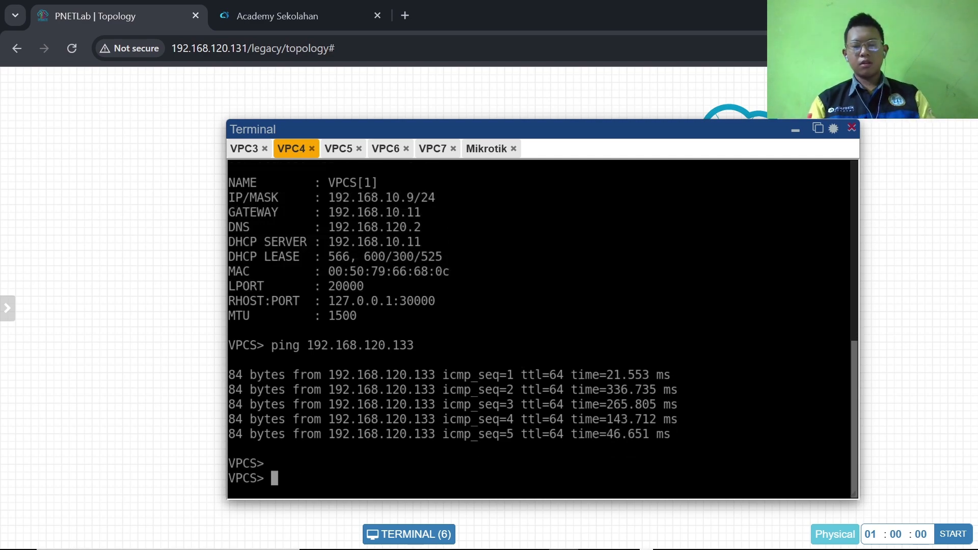
left_click(793, 132)
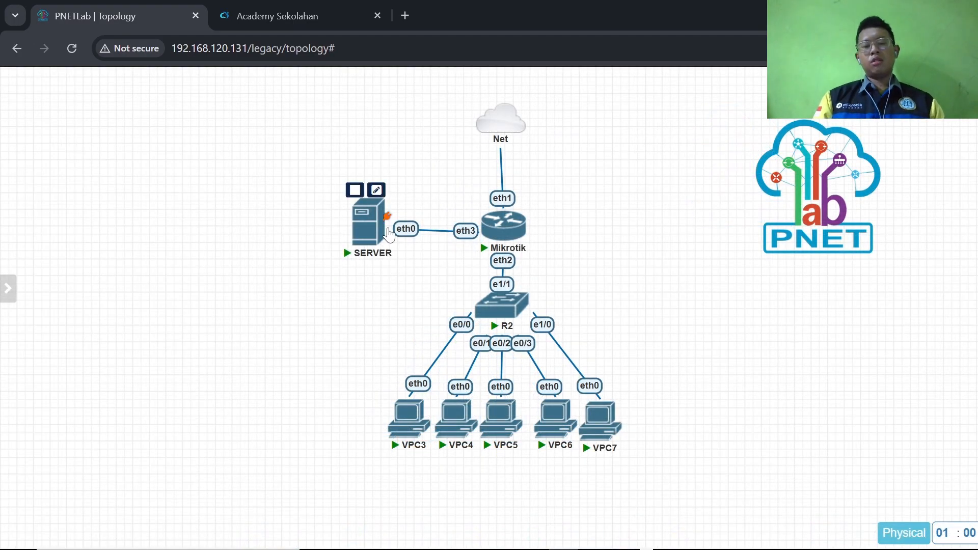
mouse_move(477, 123)
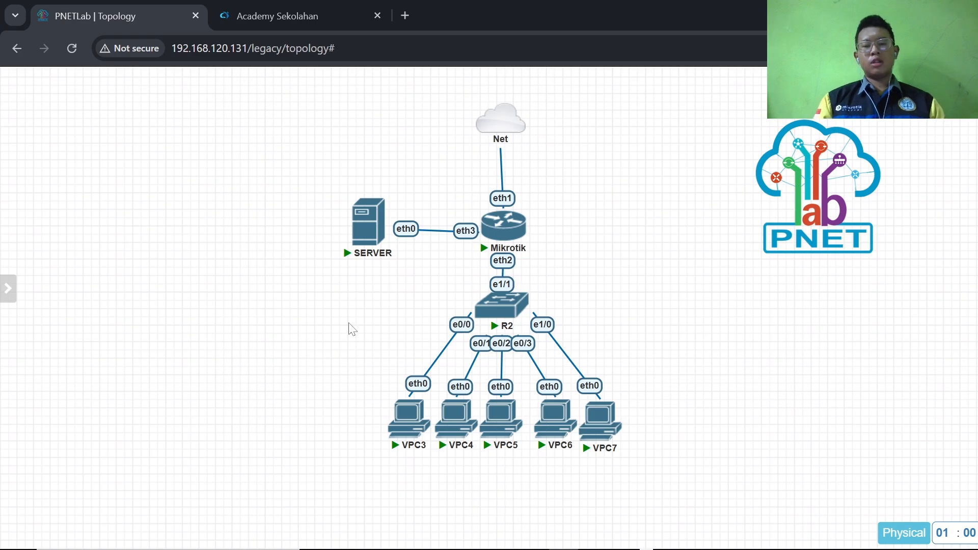
mouse_move(672, 547)
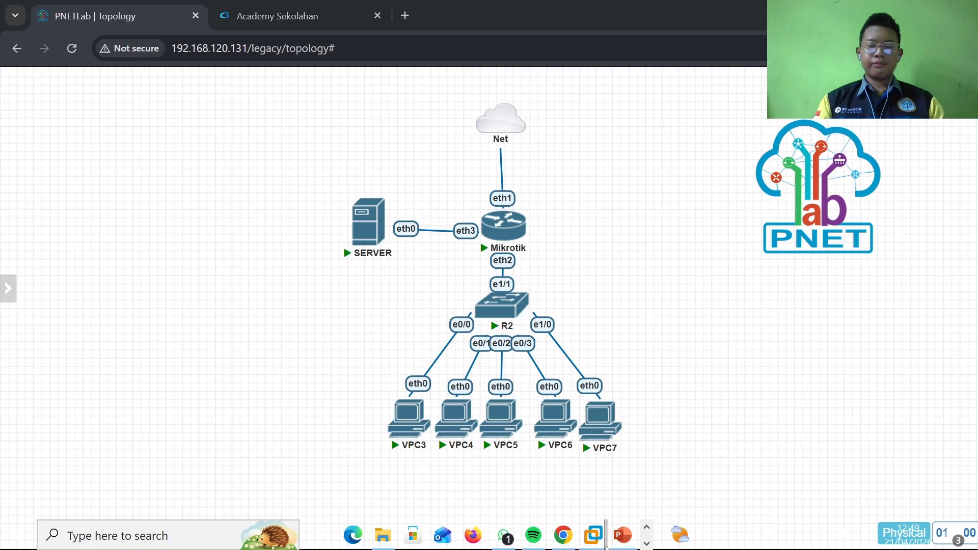
left_click(621, 542)
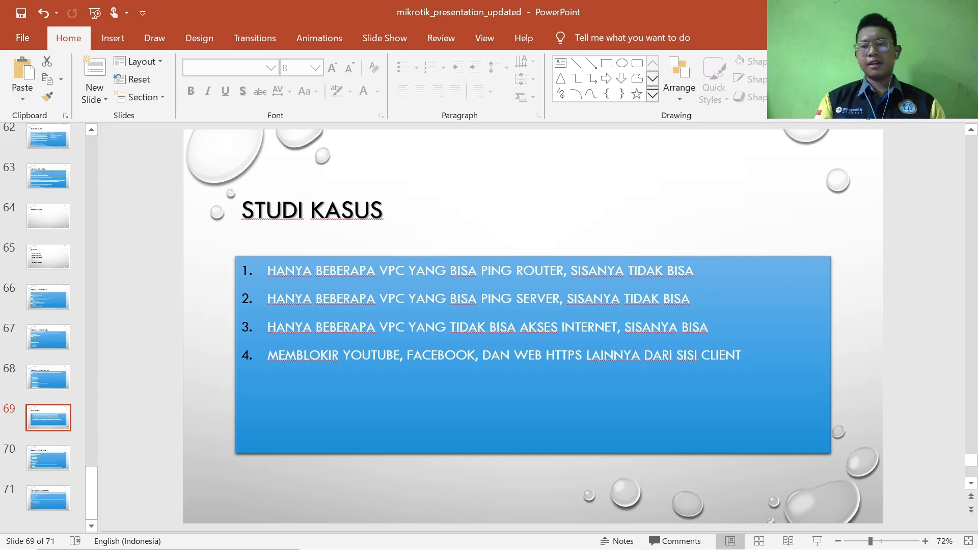
key("alt+Tab")
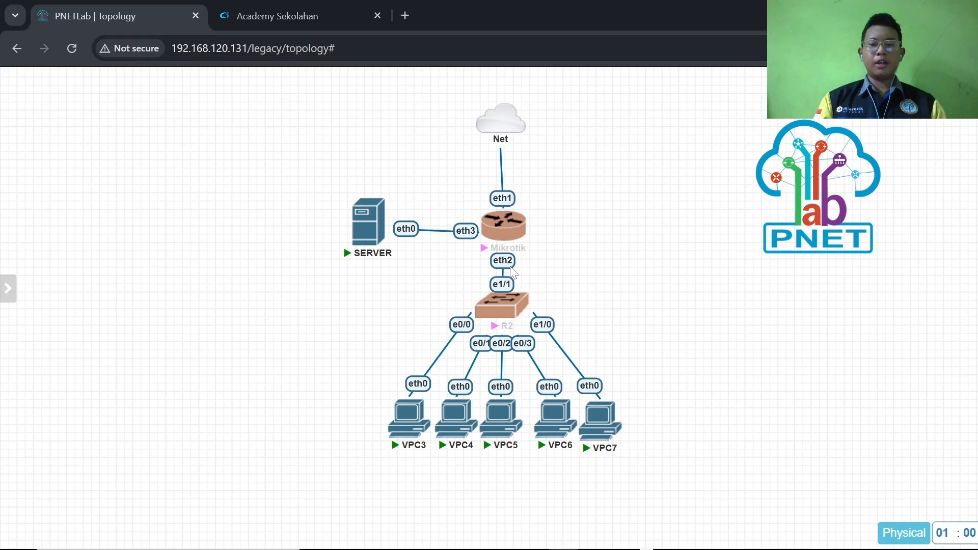
left_click_drag(503, 230, 497, 232)
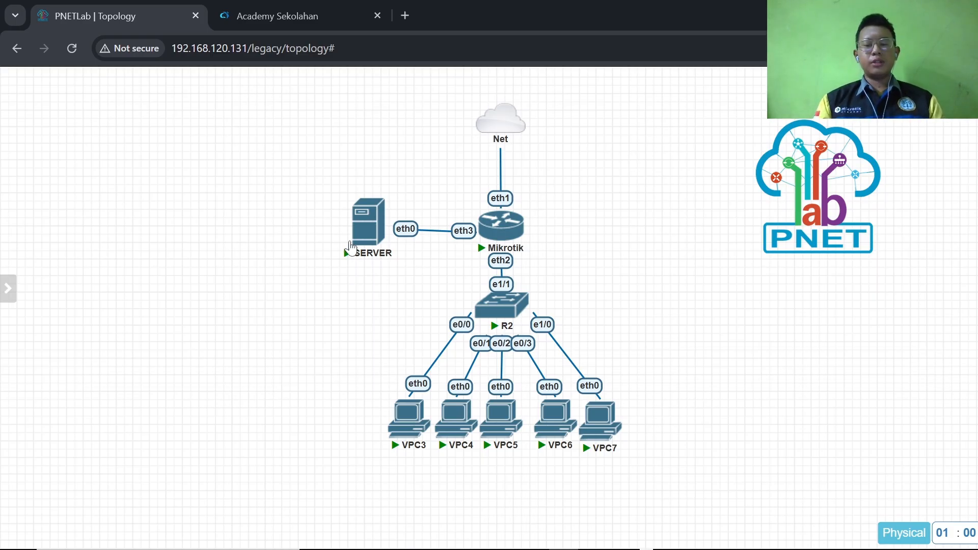
mouse_move(364, 247)
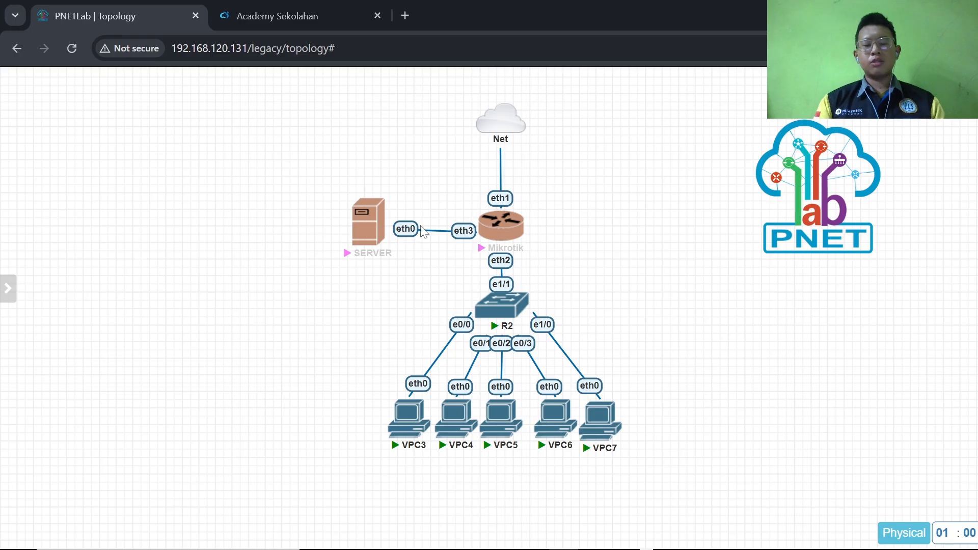
mouse_move(347, 210)
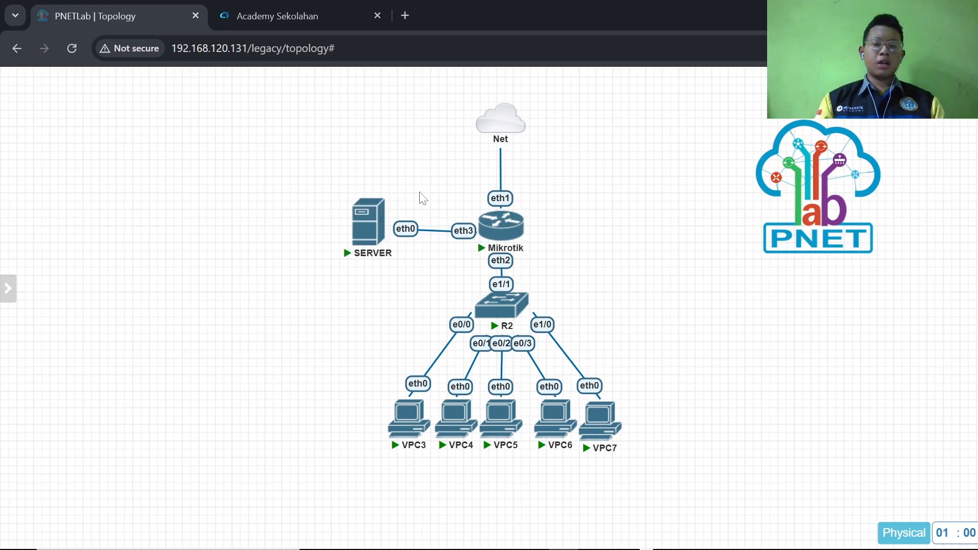
right_click(392, 280)
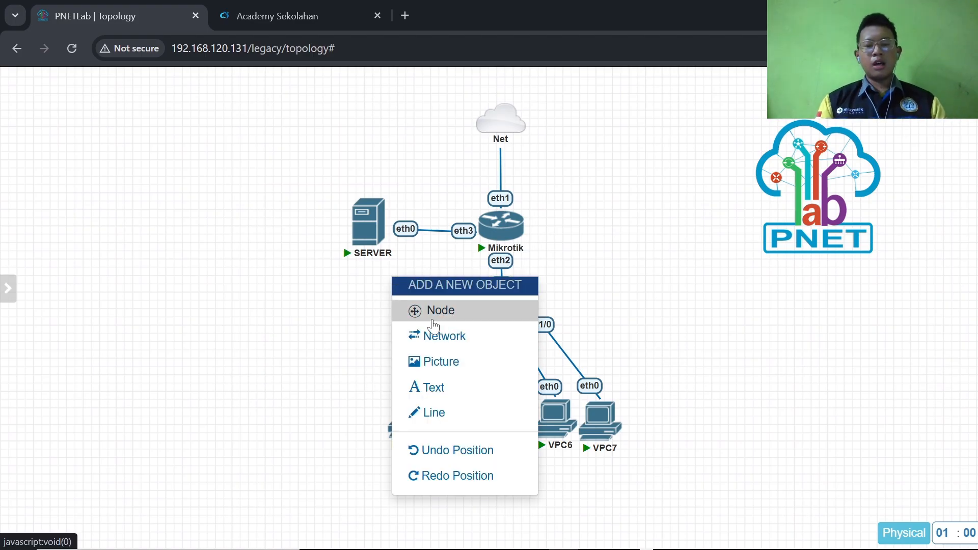
left_click(433, 311)
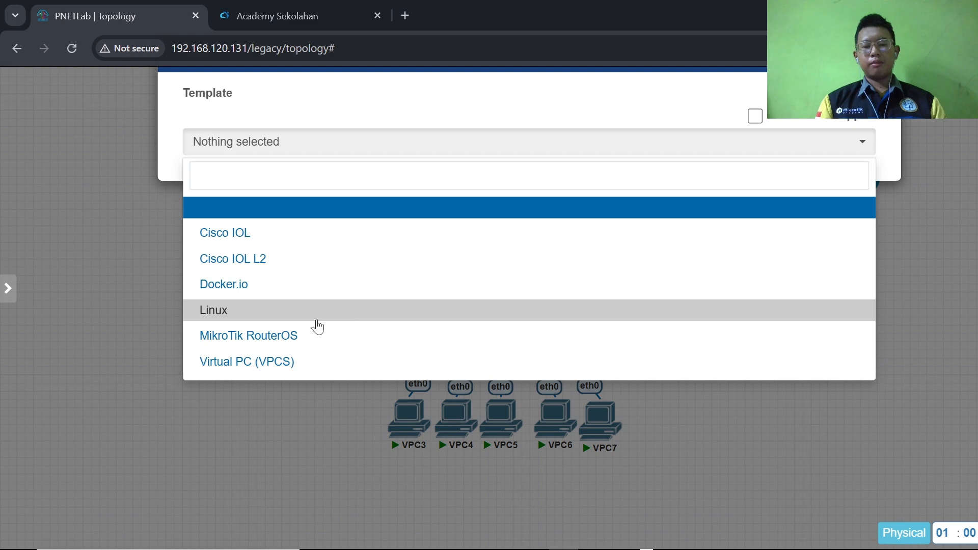
left_click(318, 368)
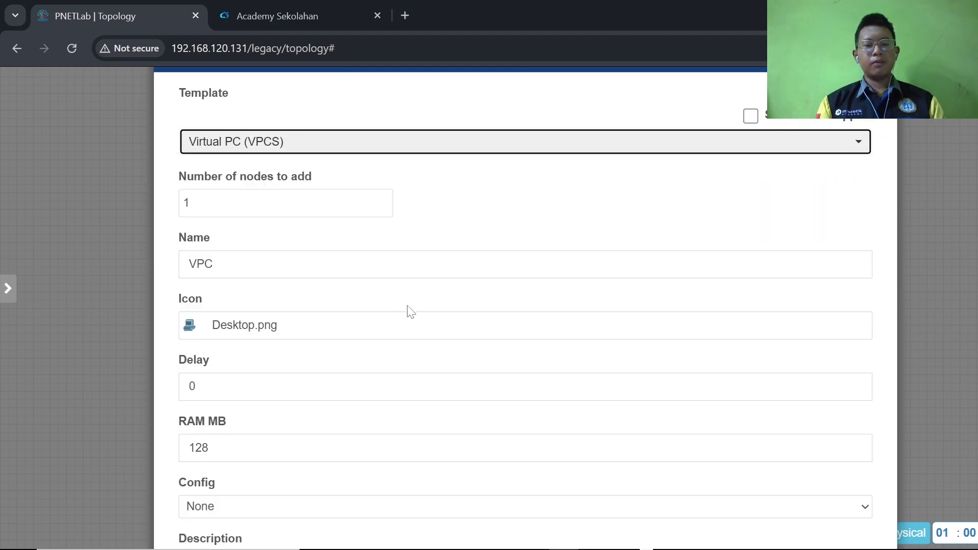
scroll(408, 311, "down", 1)
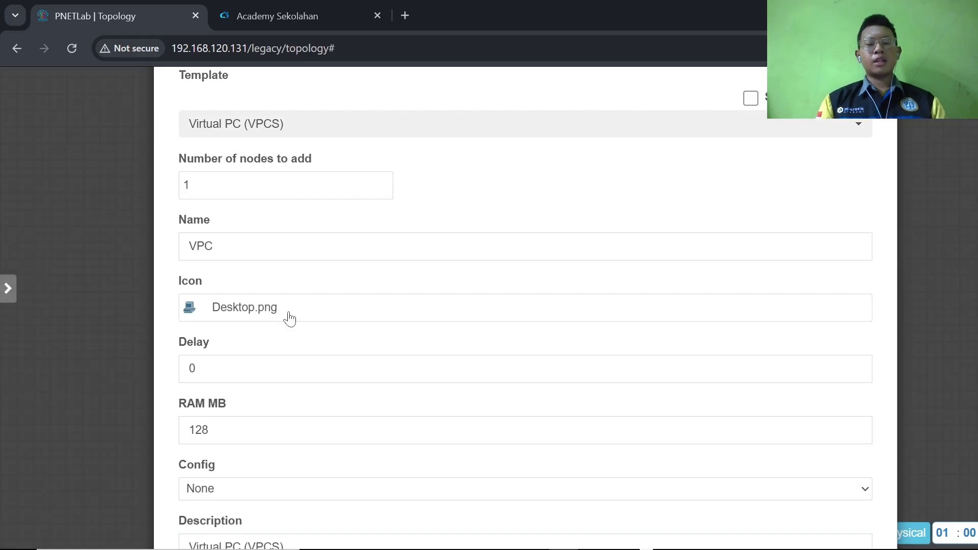
left_click(290, 319)
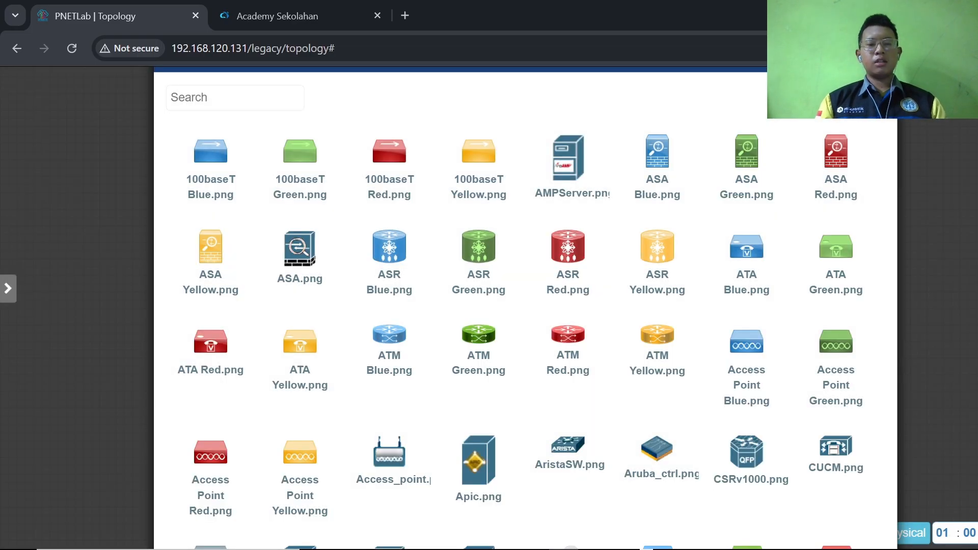
left_click(235, 98)
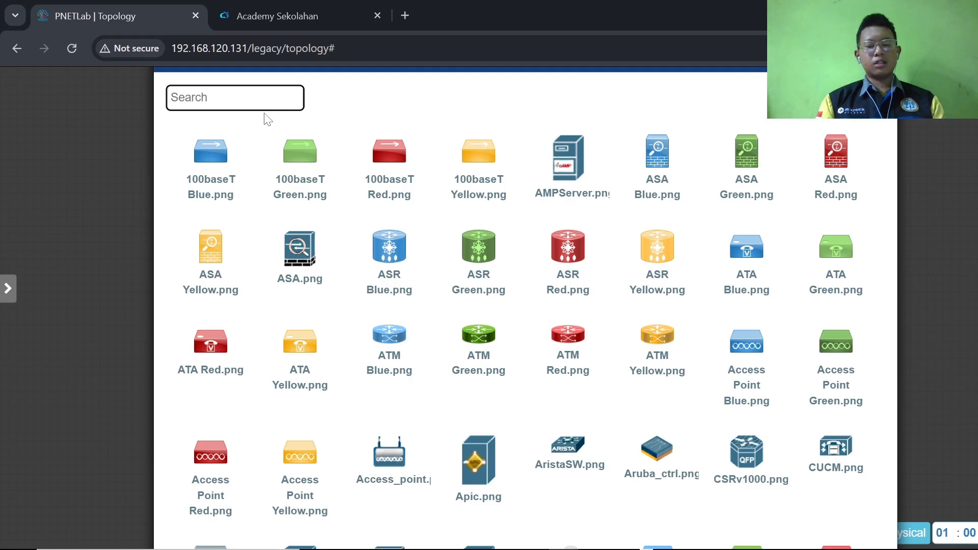
type("server")
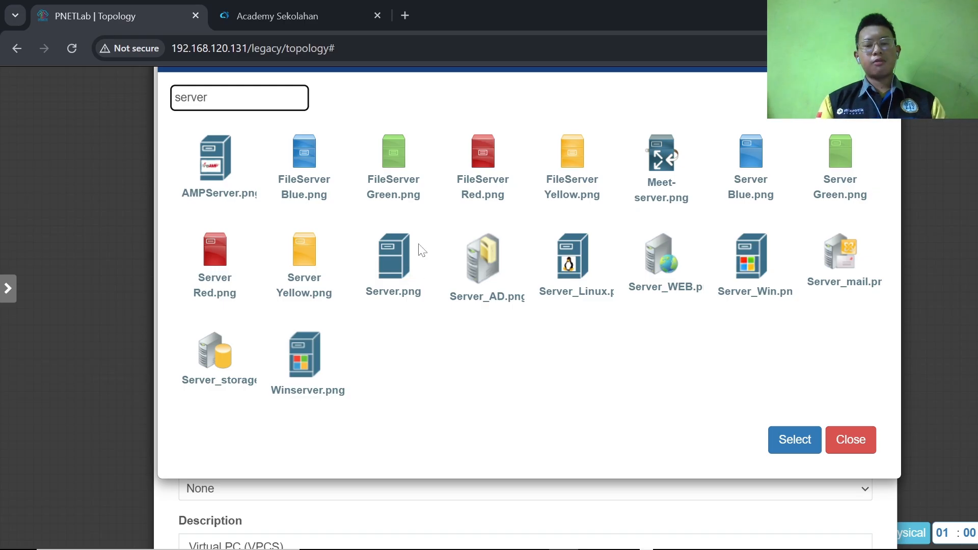
left_click(846, 439)
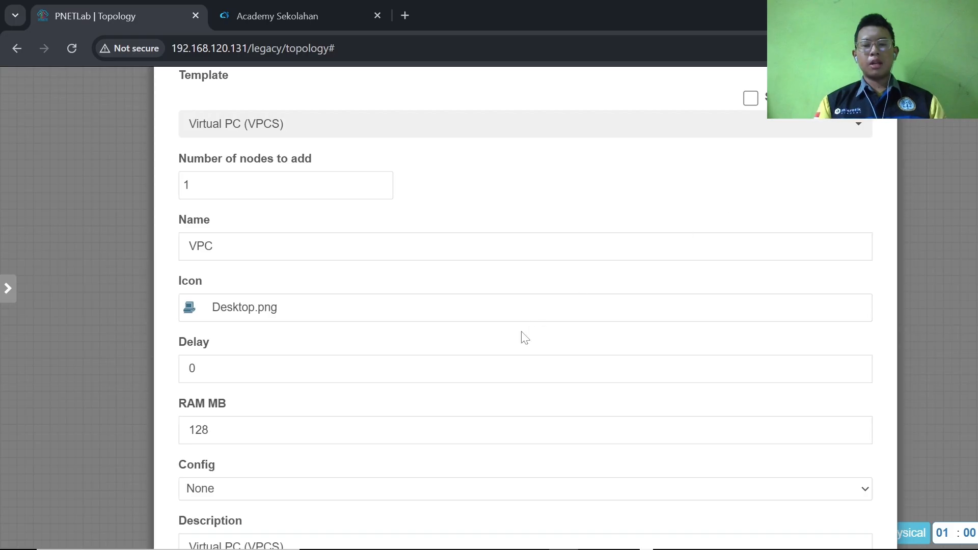
scroll(524, 337, "down", 5)
left_click(554, 497)
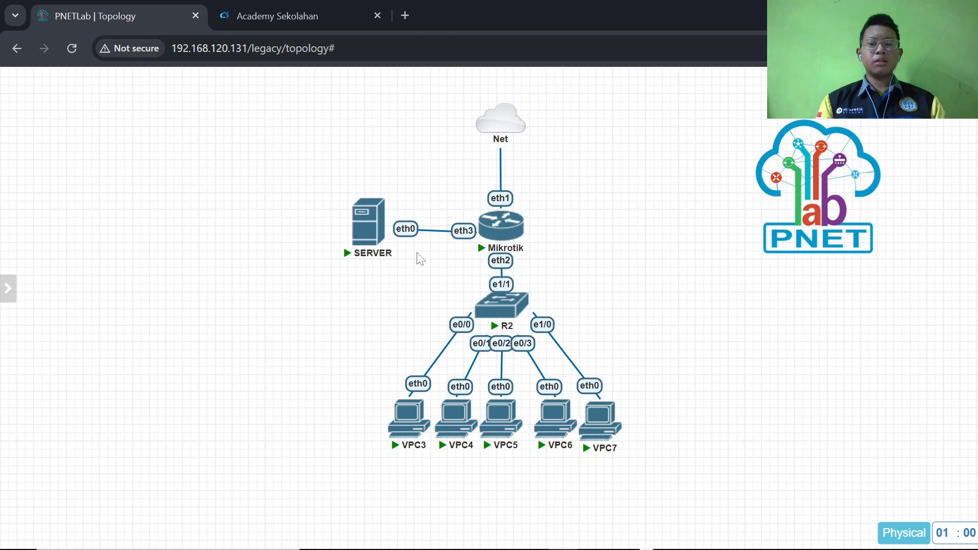
Switch to WinBox and open the router's IP address list to check which network is assigned to each interface.
mouse_move(634, 549)
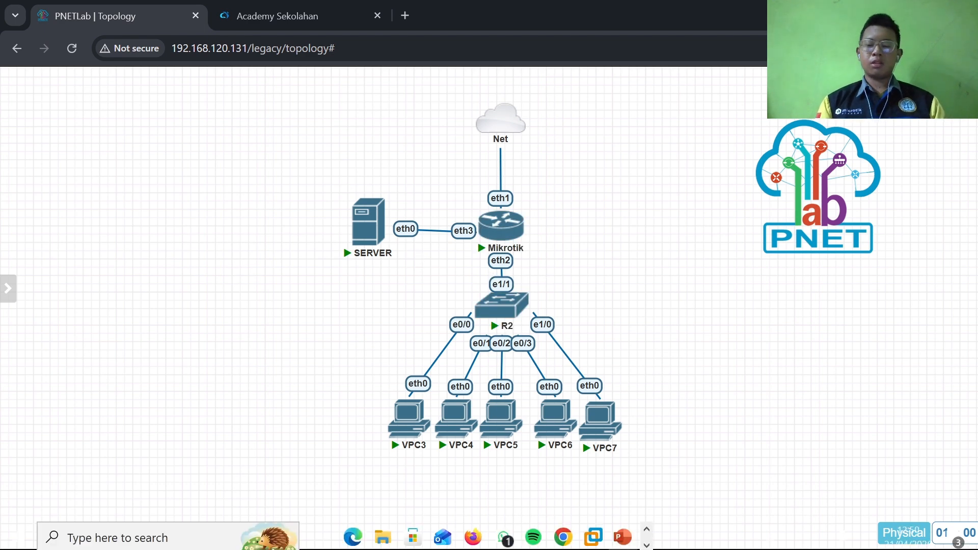
left_click(646, 543)
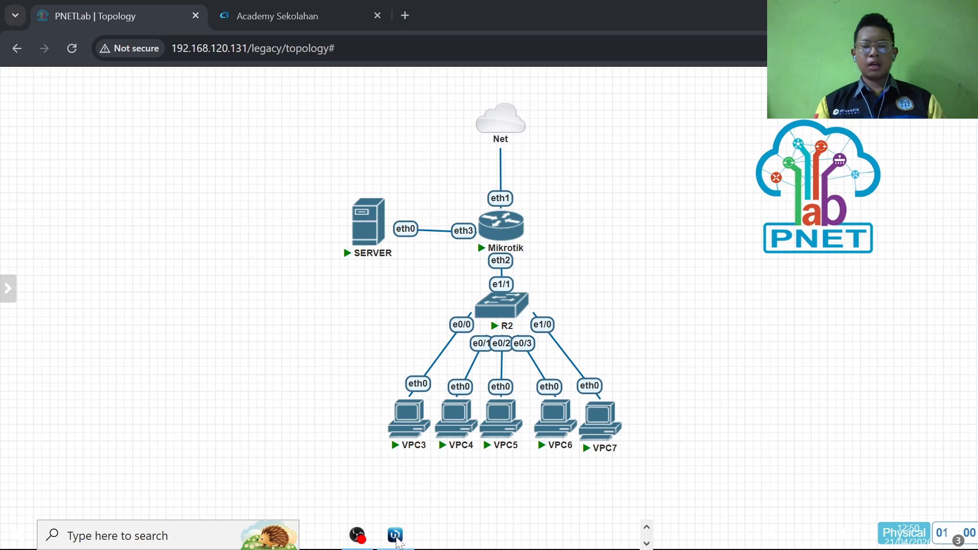
left_click(397, 539)
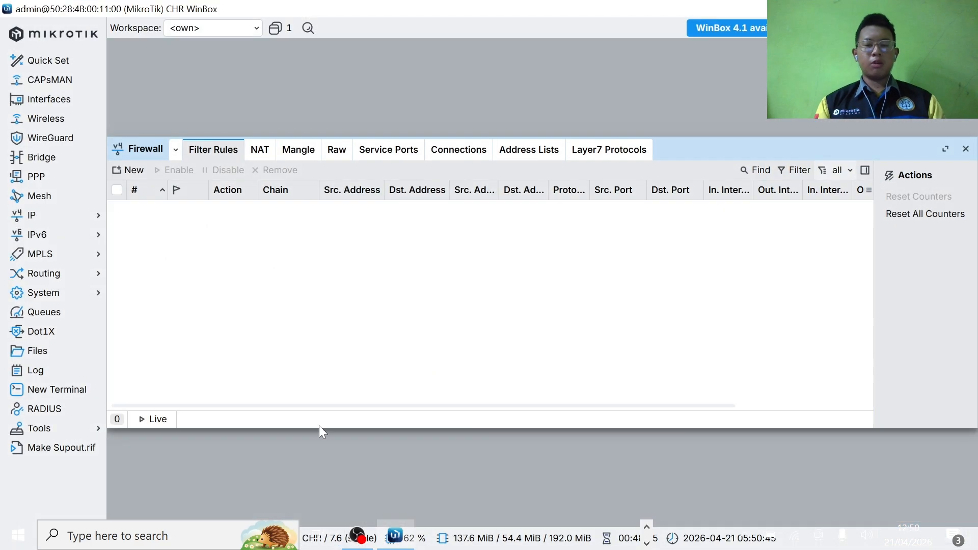
left_click(73, 222)
left_click(124, 235)
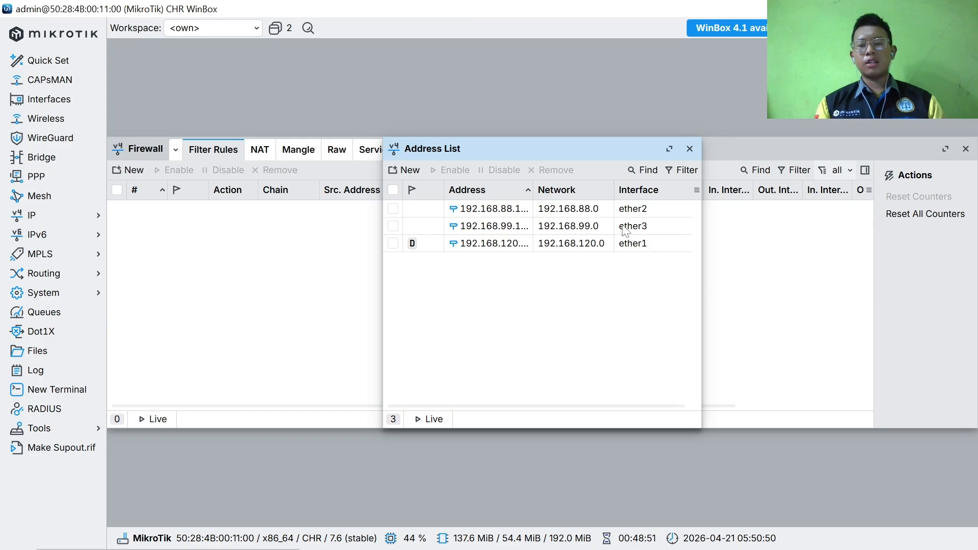
left_click(398, 175)
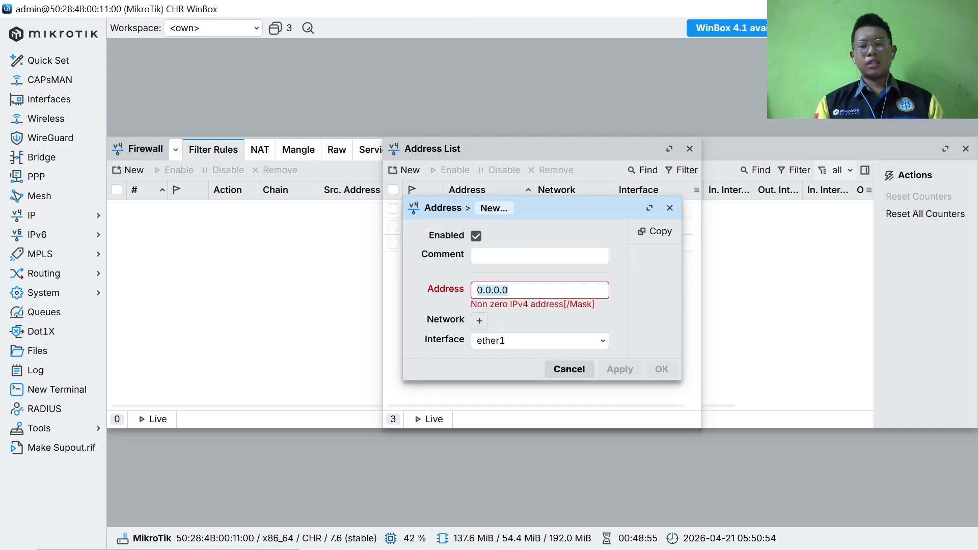
left_click(512, 346)
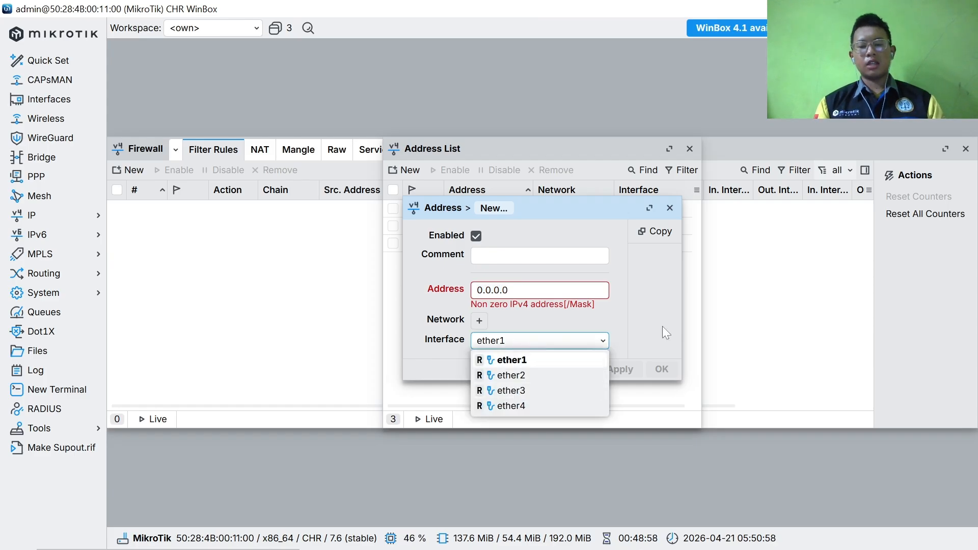
left_click(674, 241)
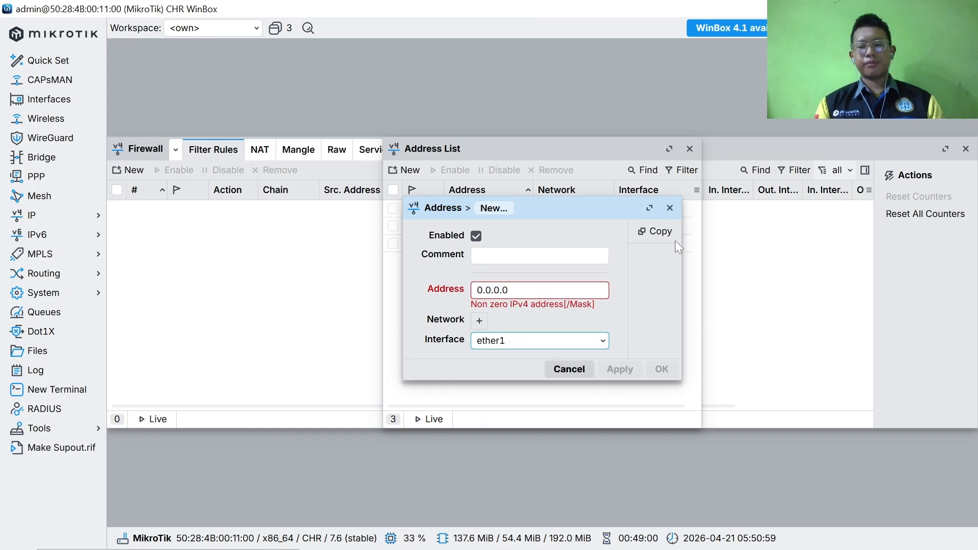
left_click(670, 208)
left_click(690, 148)
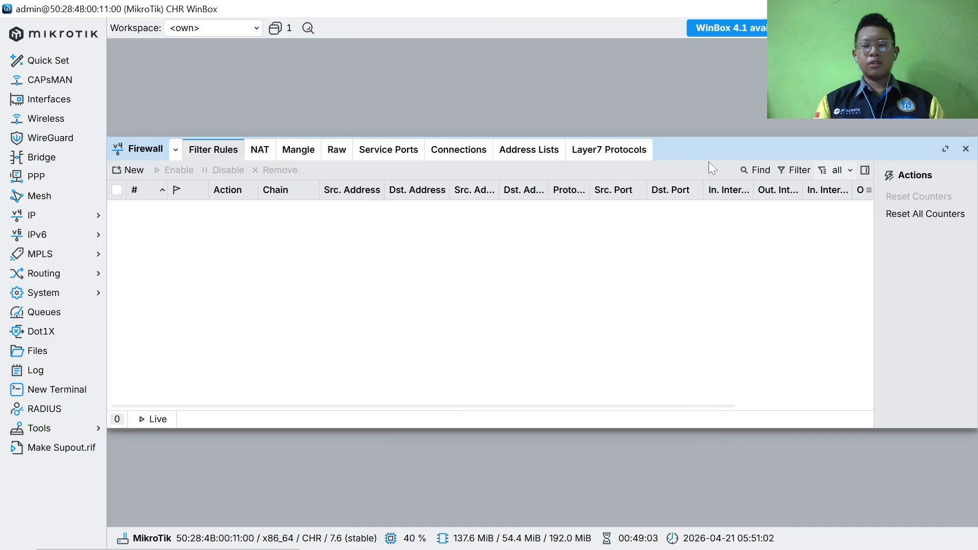
Switch to PNETLab, open the SERVER node's console, and look up its IP settings with "show ip".
key("alt+Tab")
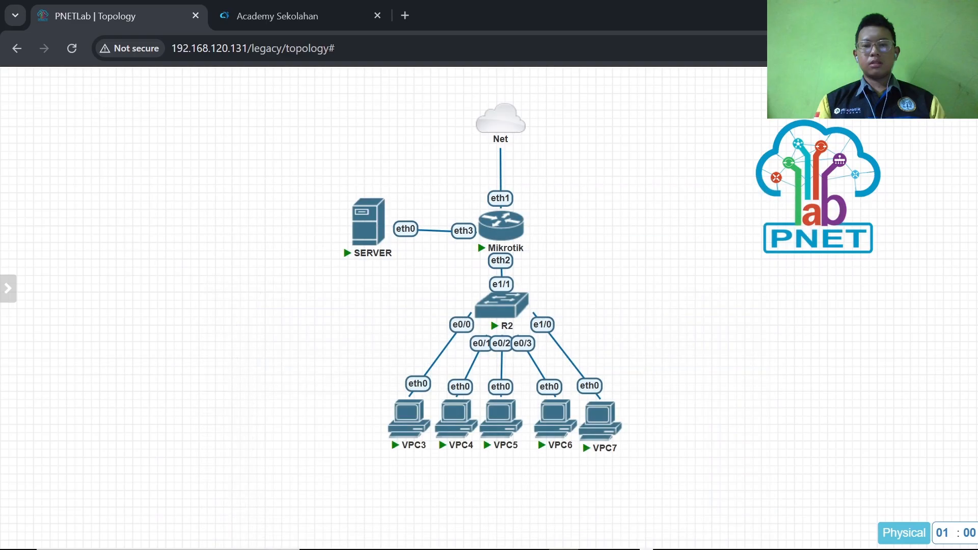
left_click(367, 238)
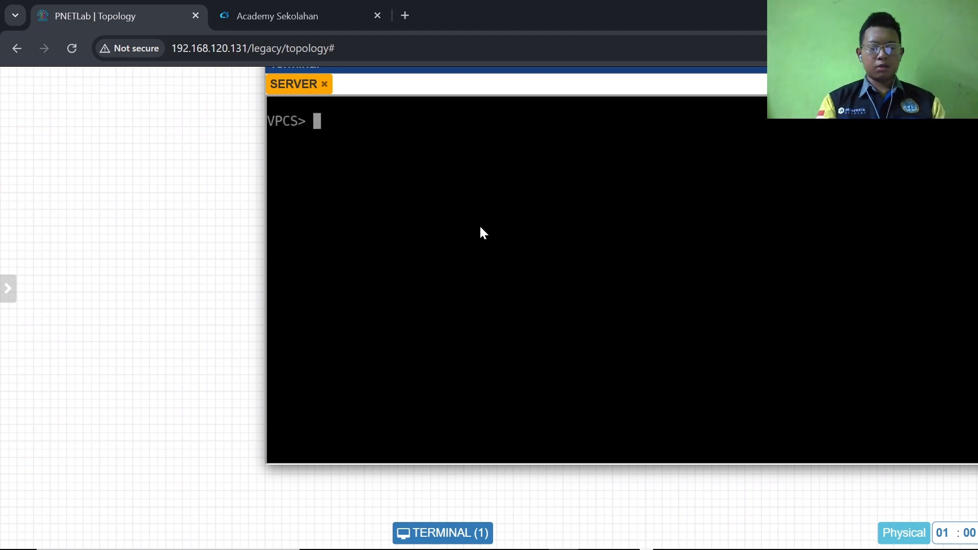
type("show ")
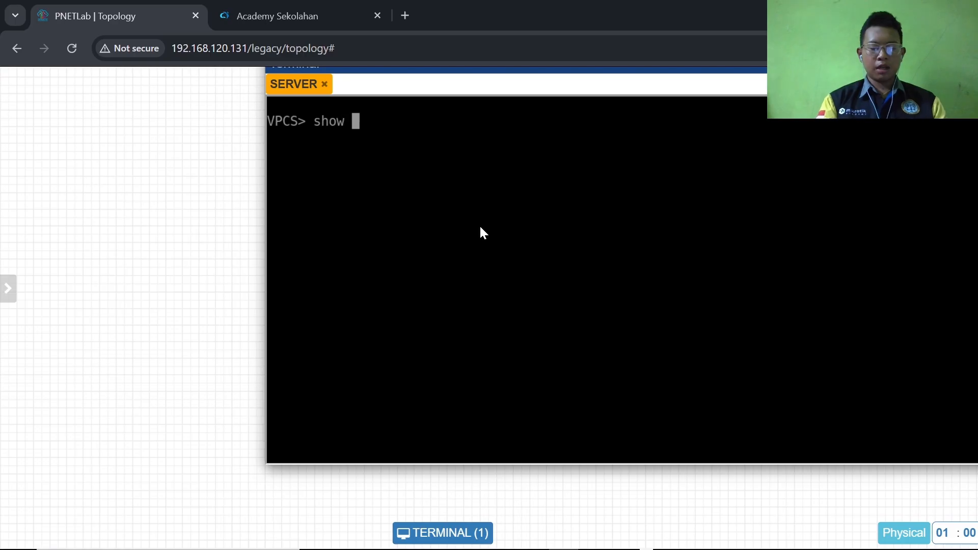
type("ip")
key("Return")
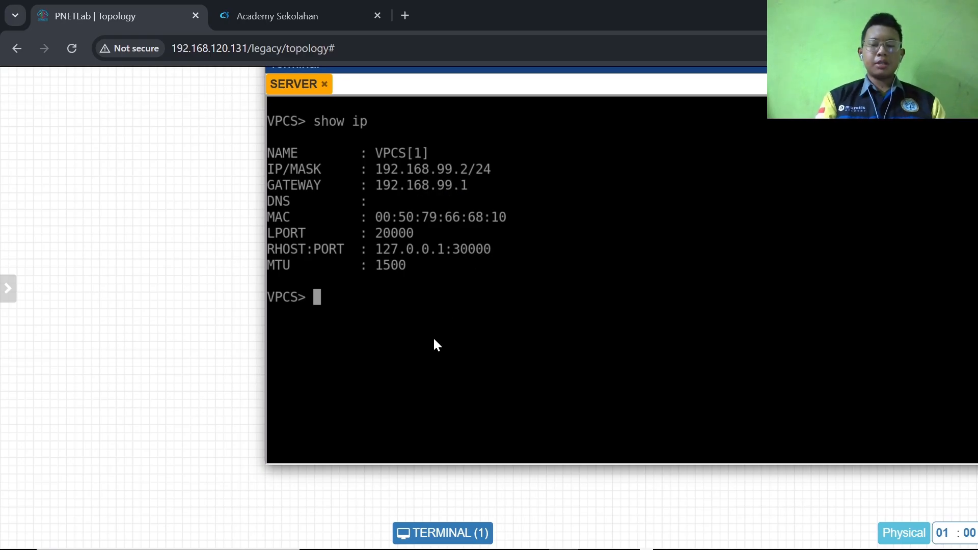
type("ip ")
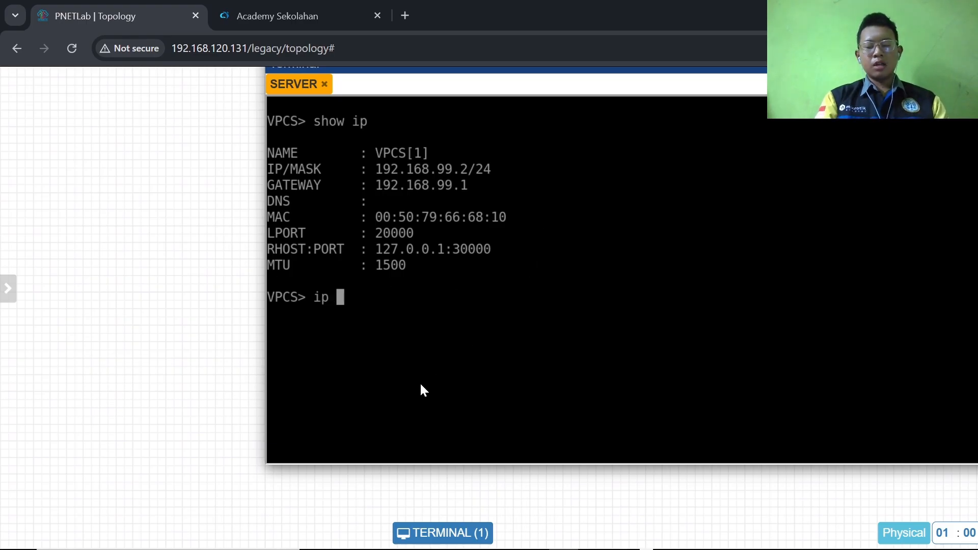
type("192.")
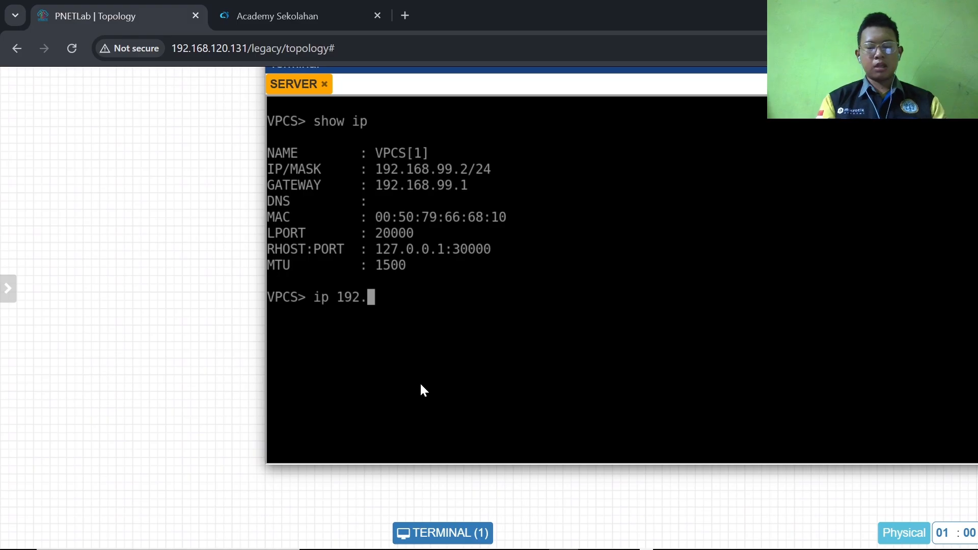
type("168.99.3")
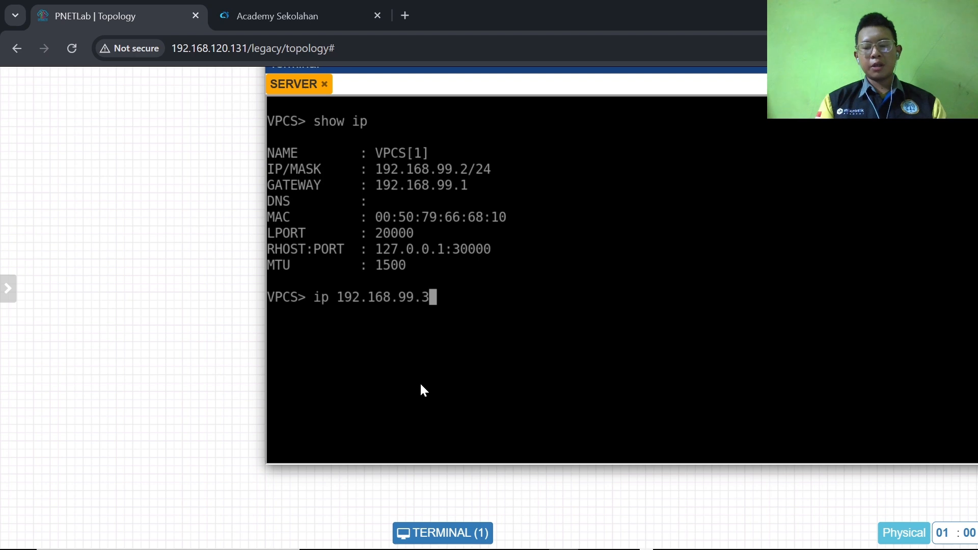
type("/24")
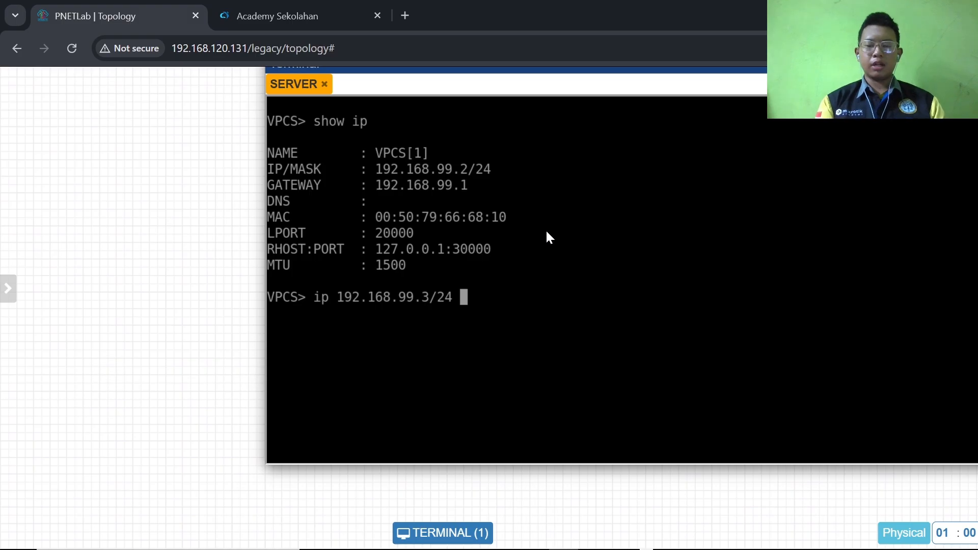
key("BackSpace")
key("BackSpace")
key("BackSpace")
key("BackSpace")
key("BackSpace")
key("BackSpace")
key("BackSpace")
key("BackSpace")
key("BackSpace")
key("BackSpace")
key("BackSpace")
key("BackSpace")
key("BackSpace")
key("BackSpace")
key("BackSpace")
key("BackSpace")
key("BackSpace")
key("BackSpace")
key("BackSpace")
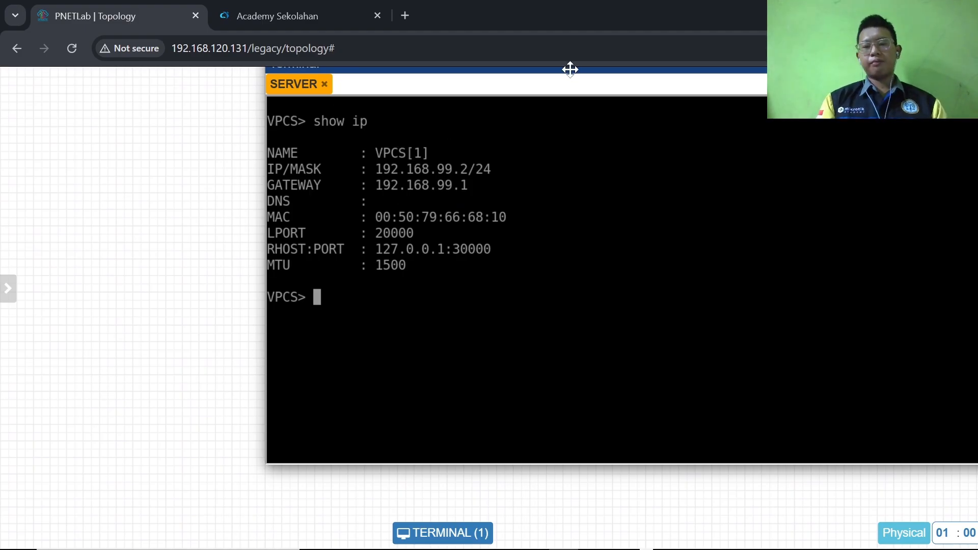
Minimize the SERVER console and open the consoles of VPC3, VPC4, VPC5, VPC6 and VPC7 from the topology.
left_click_drag(569, 68, 411, 126)
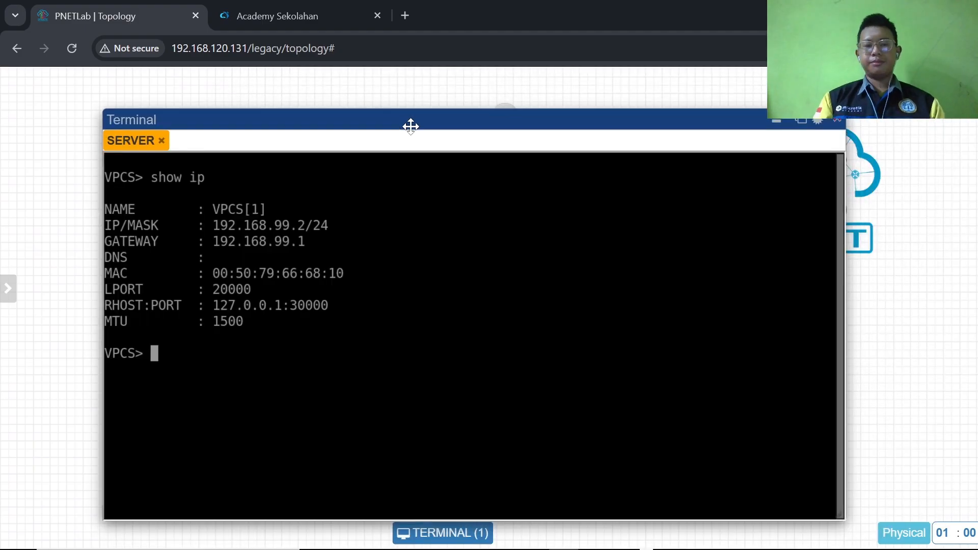
left_click(775, 124)
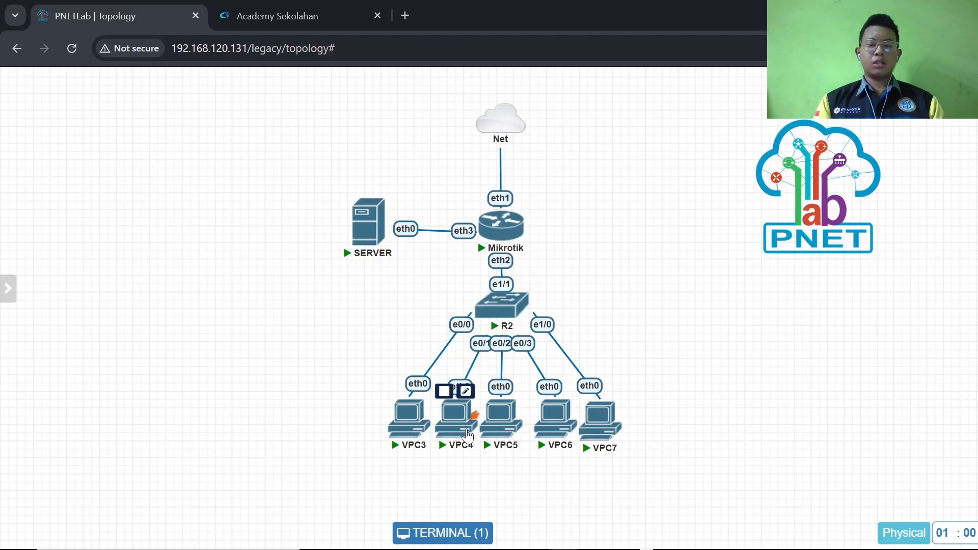
mouse_move(413, 415)
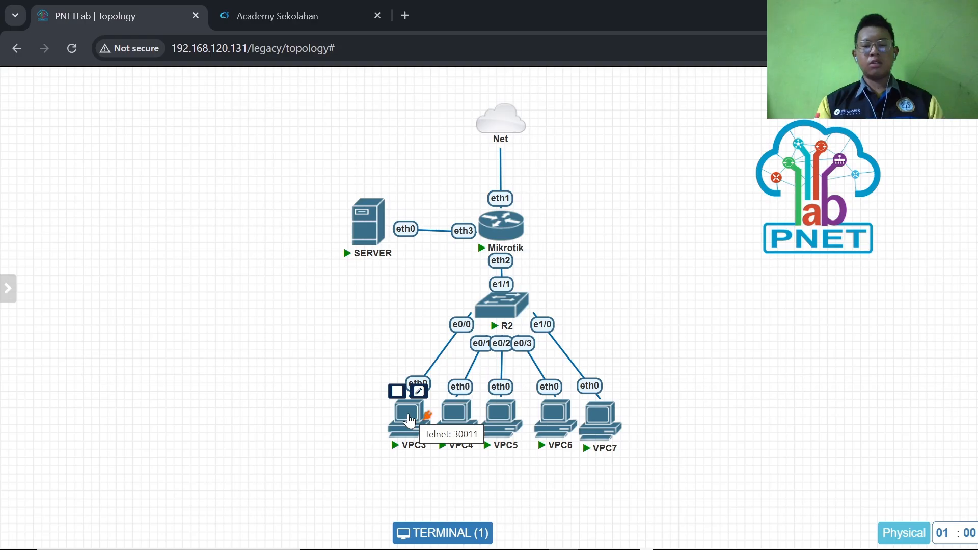
left_click(409, 420)
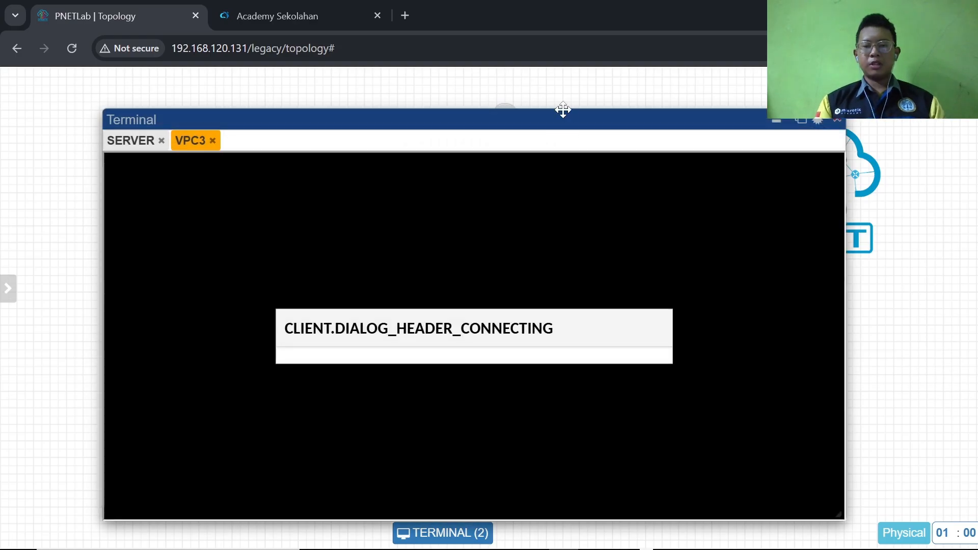
left_click_drag(563, 121, 572, 479)
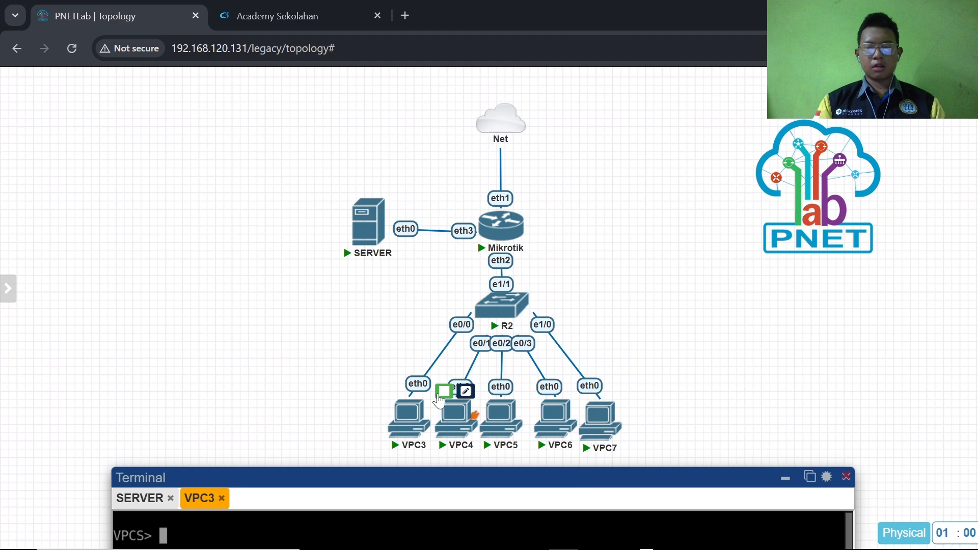
left_click(461, 437)
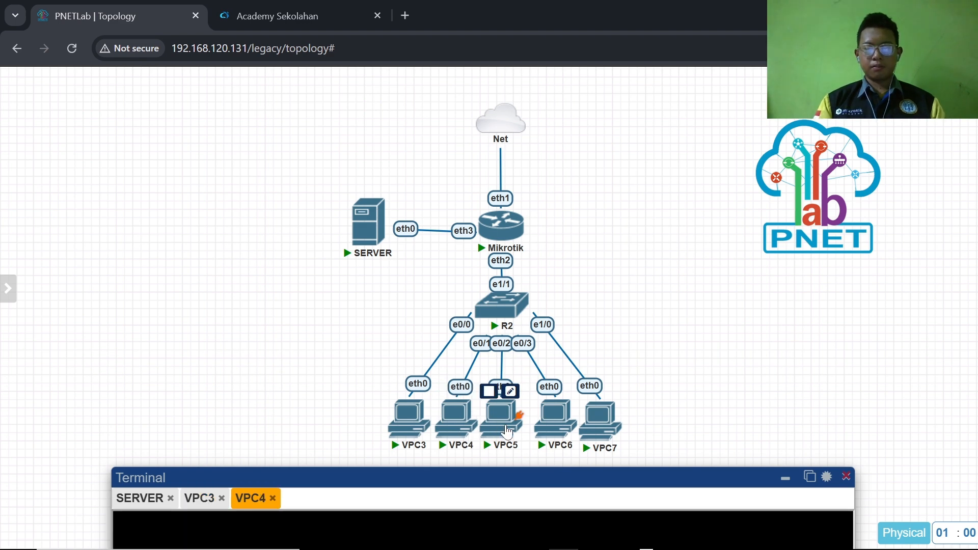
left_click(595, 434)
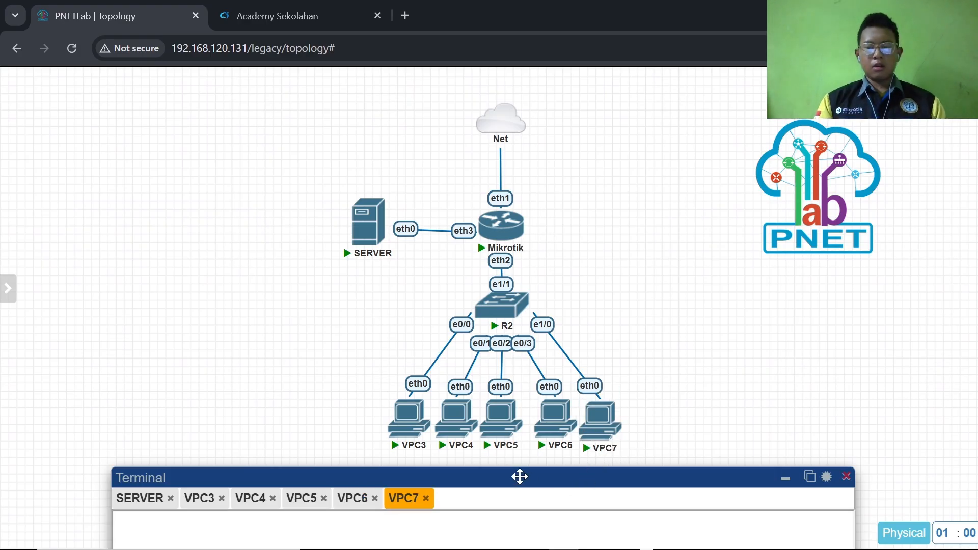
Bring the terminal window fully into view and look up VPC3's IP settings with "show ip".
left_click_drag(520, 476, 564, 140)
left_click(228, 170)
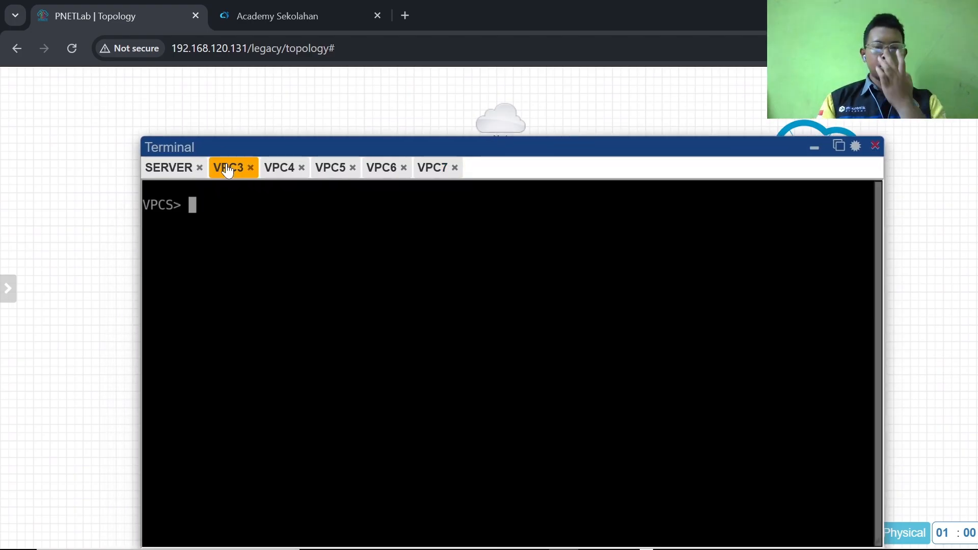
type("s")
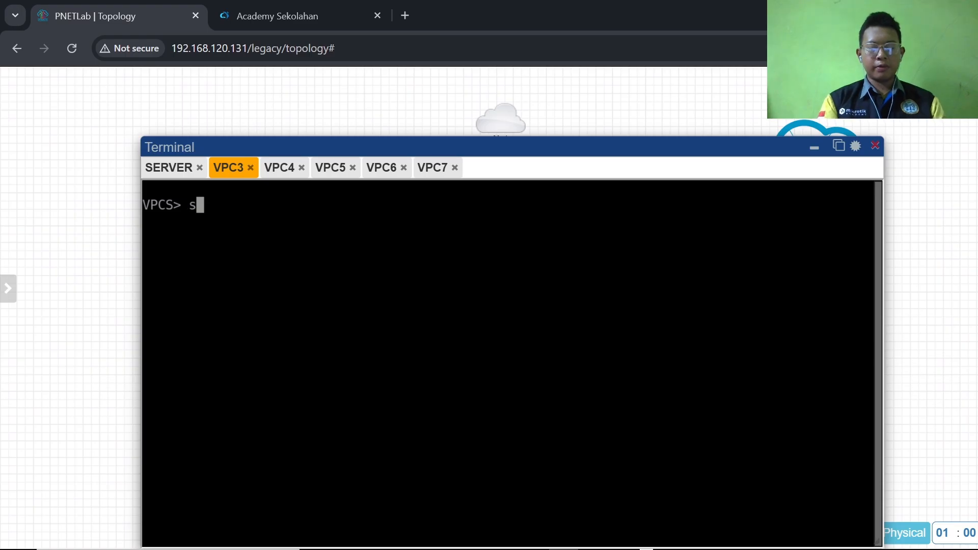
type("how ip")
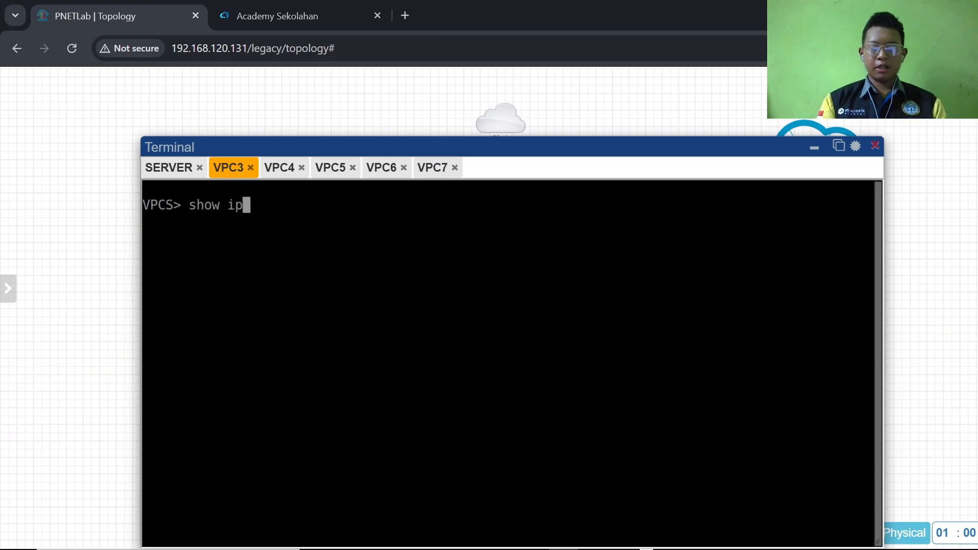
key("Return")
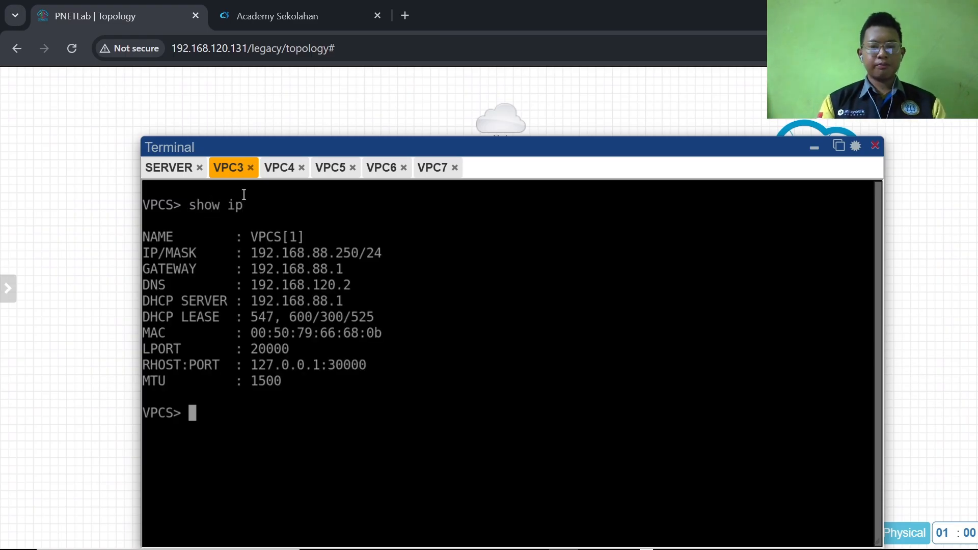
Check the blank consoles of VPC4, VPC5, VPC6 and VPC7, and close all four.
left_click(281, 168)
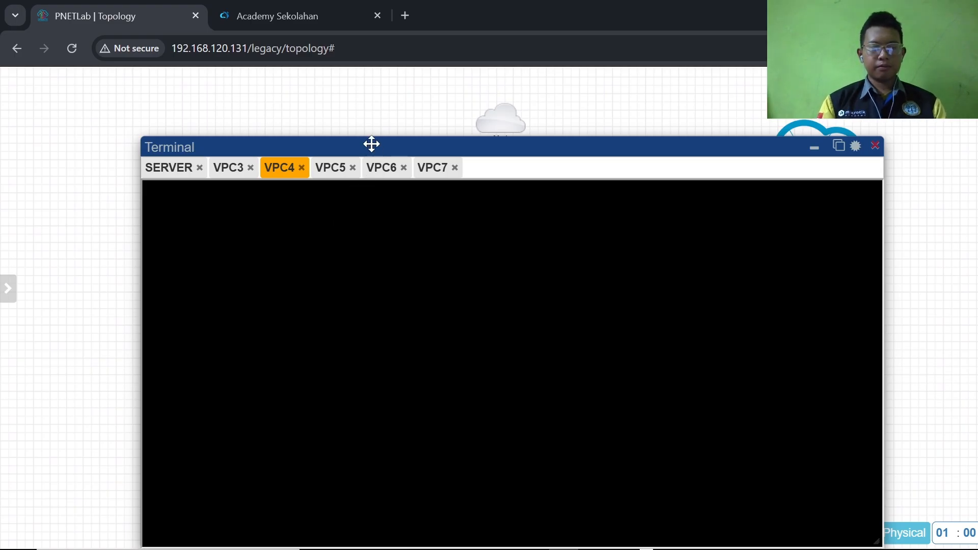
left_click_drag(372, 144, 364, 110)
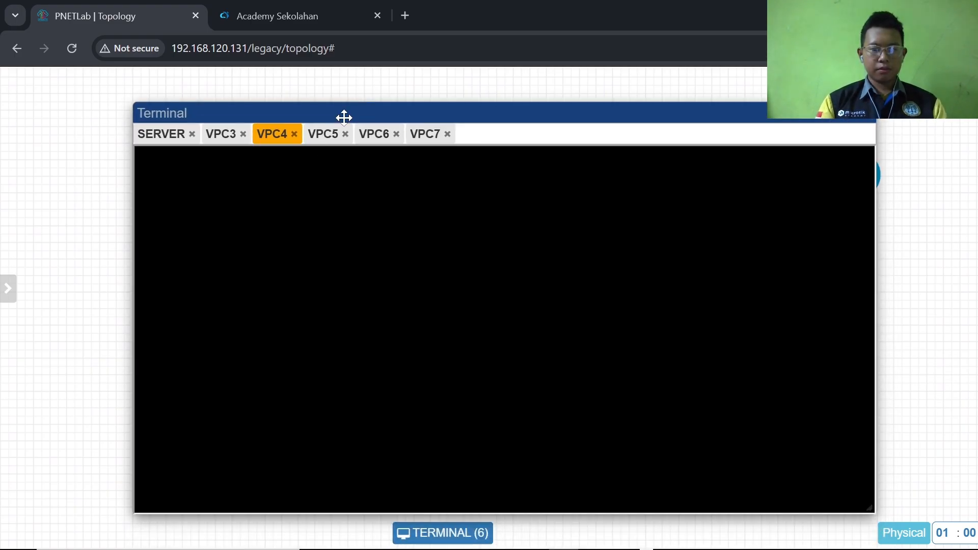
left_click(314, 139)
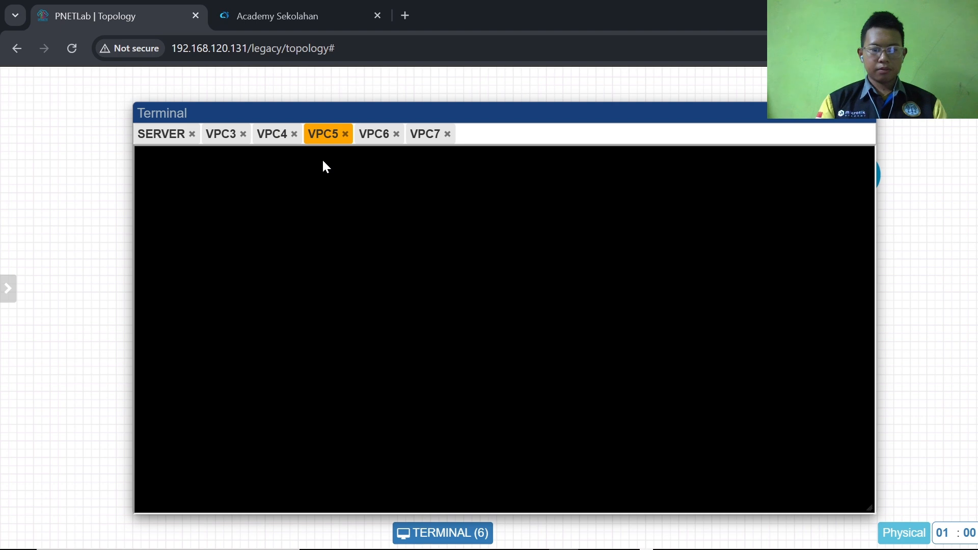
left_click(383, 146)
left_click(411, 143)
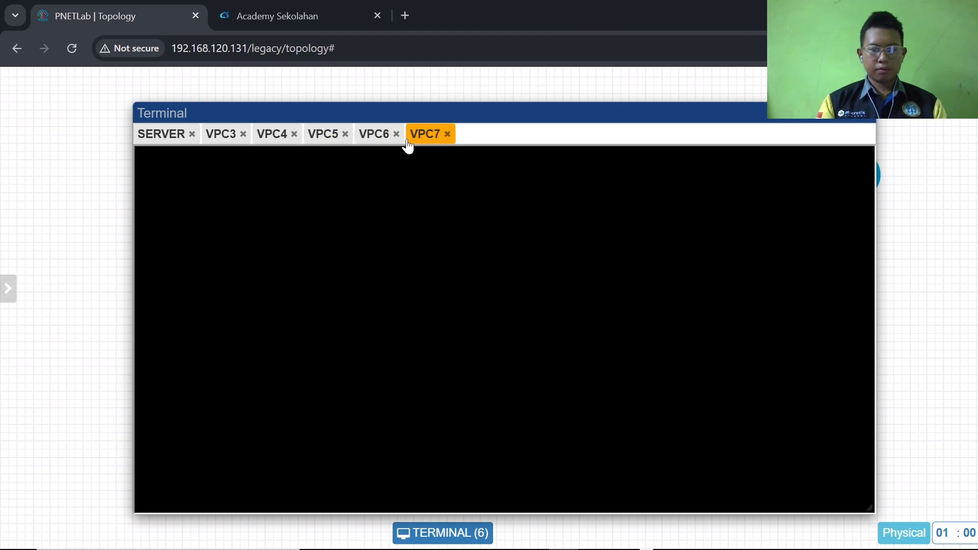
left_click(448, 134)
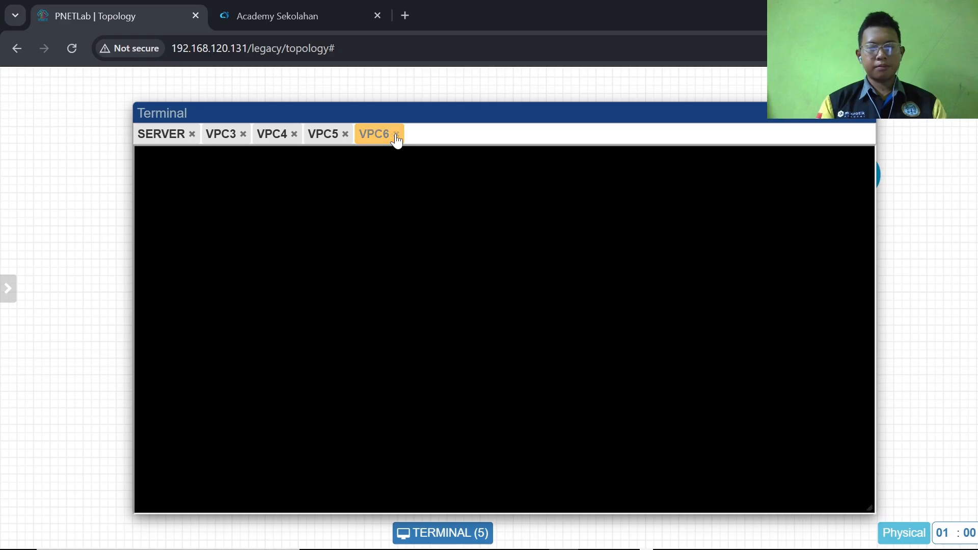
left_click(396, 134)
left_click(345, 135)
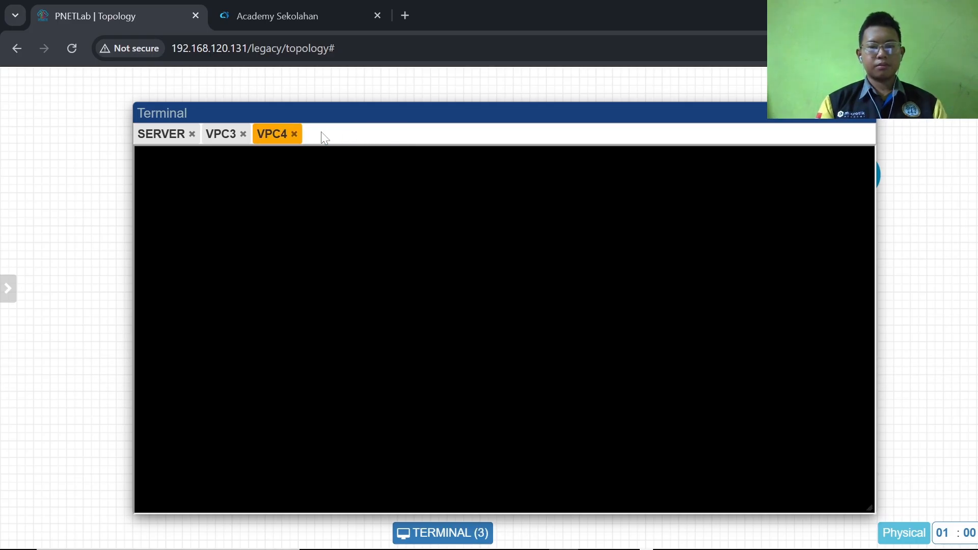
left_click(294, 135)
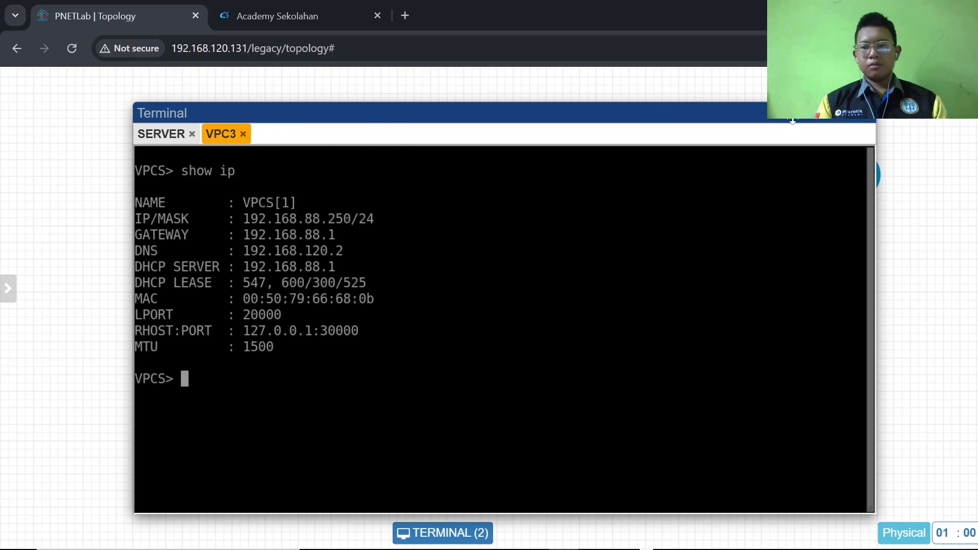
Reopen the consoles of VPC4, VPC5, VPC6 and VPC7 one by one from the topology.
left_click(805, 122)
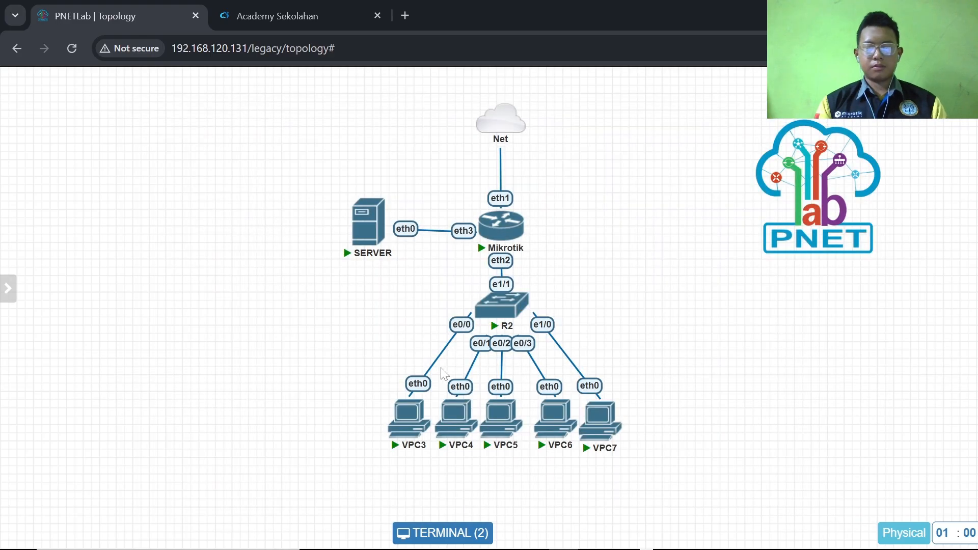
left_click(458, 435)
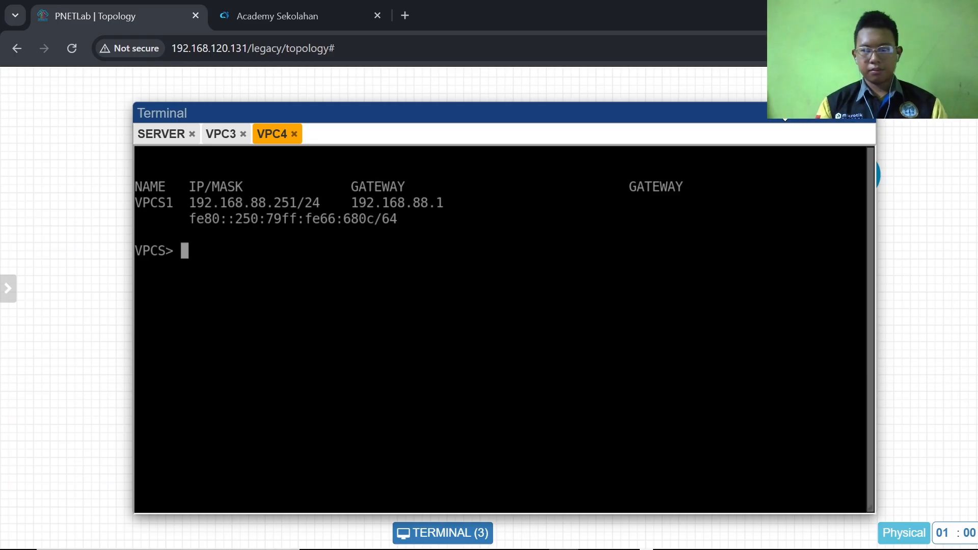
left_click(813, 121)
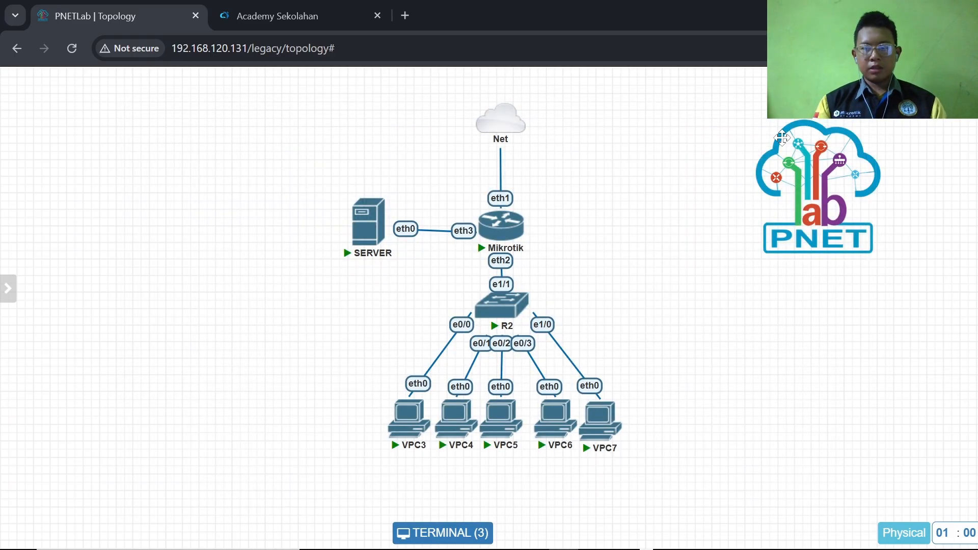
left_click(508, 426)
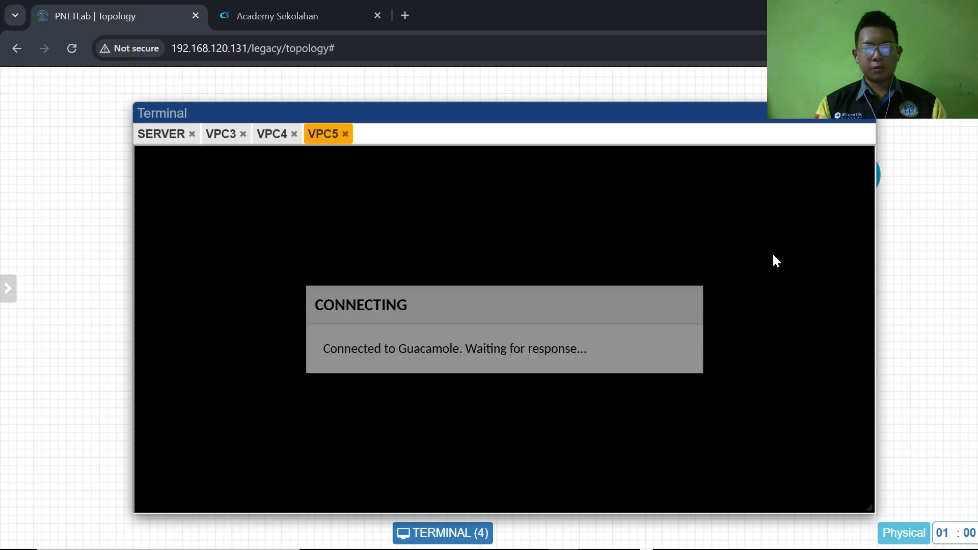
left_click(804, 124)
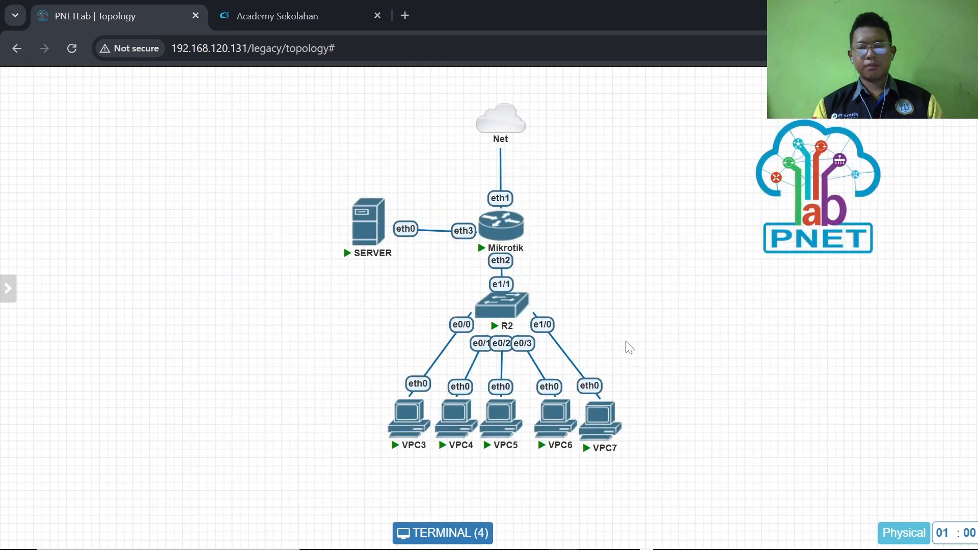
left_click(553, 422)
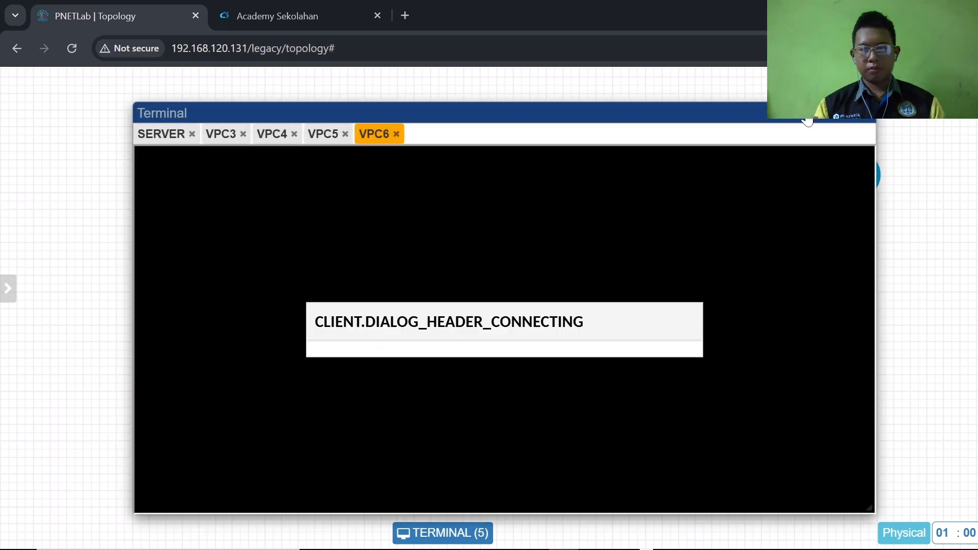
left_click(806, 122)
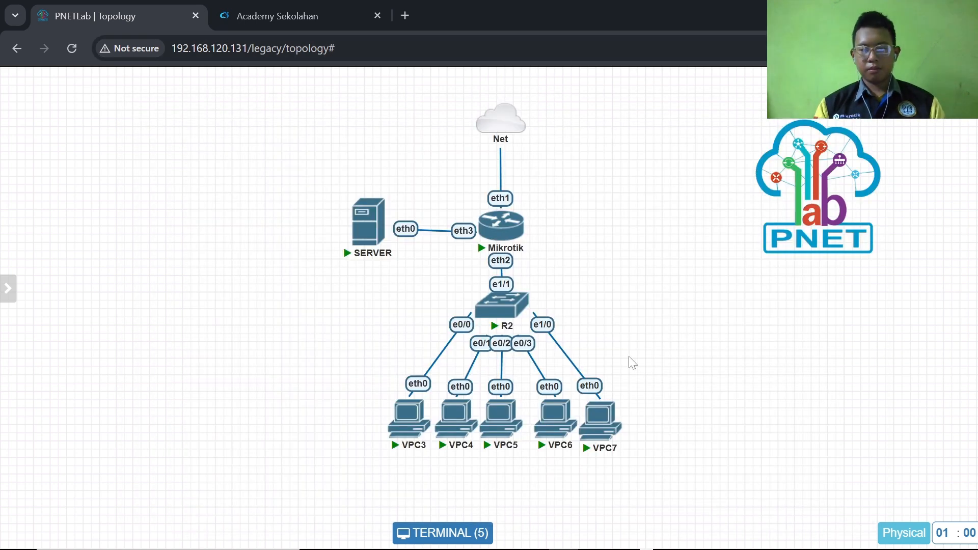
right_click(602, 428)
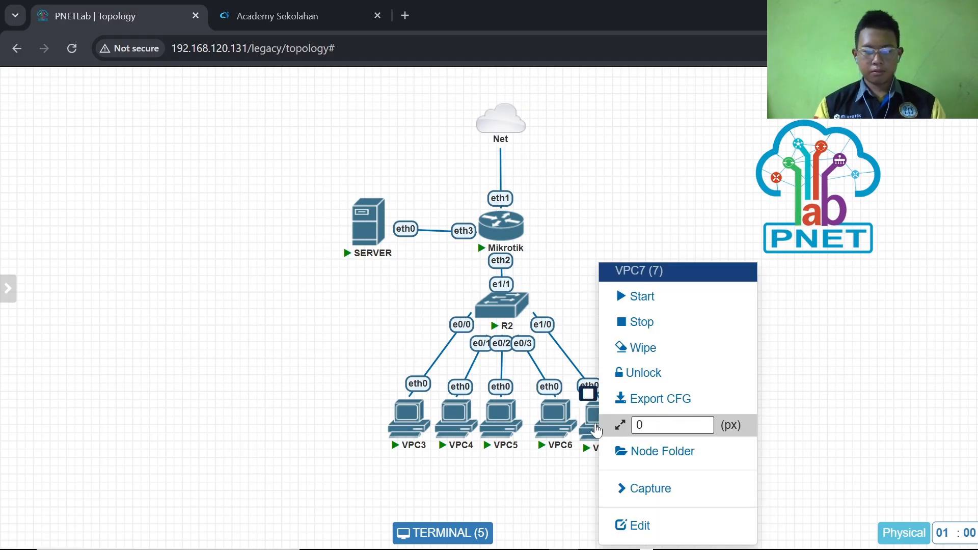
left_click(596, 427)
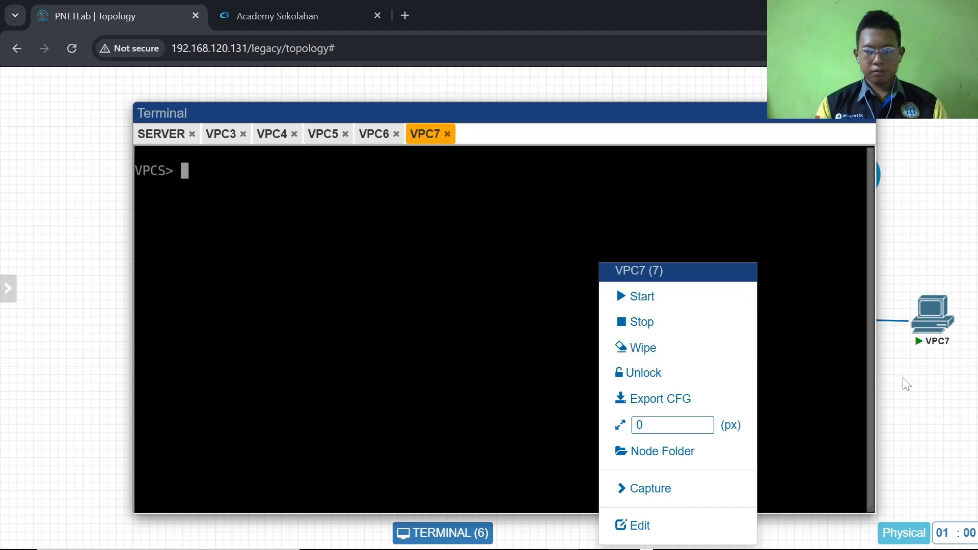
left_click(884, 383)
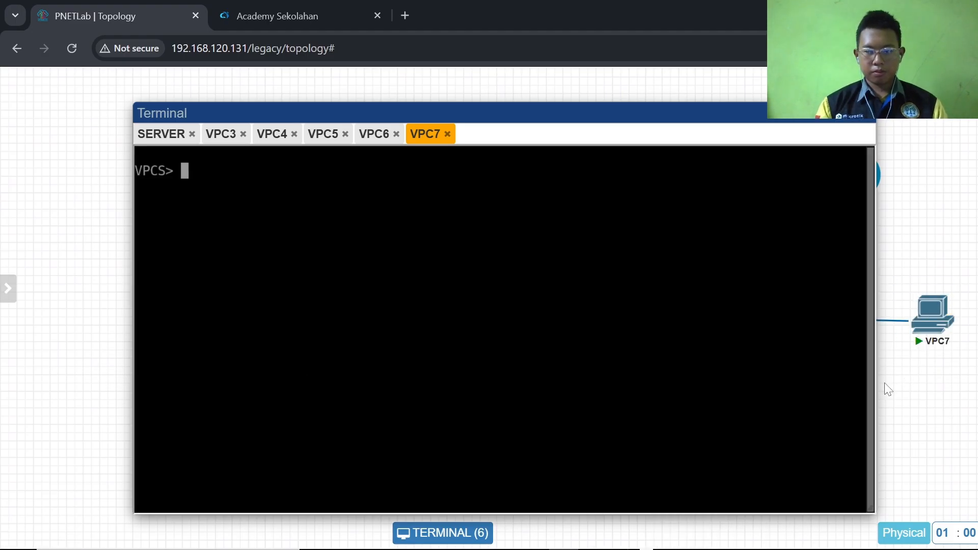
Return to the VPC4 console and look up its IP settings with "show ip".
left_click(229, 132)
left_click(283, 142)
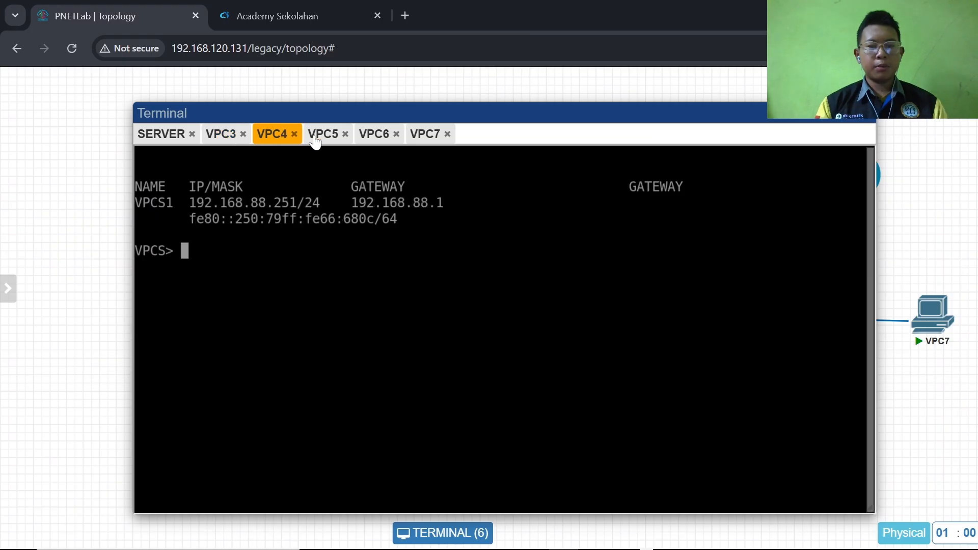
mouse_move(323, 134)
left_mouse_down()
mouse_move(276, 134)
mouse_move(319, 134)
left_mouse_up()
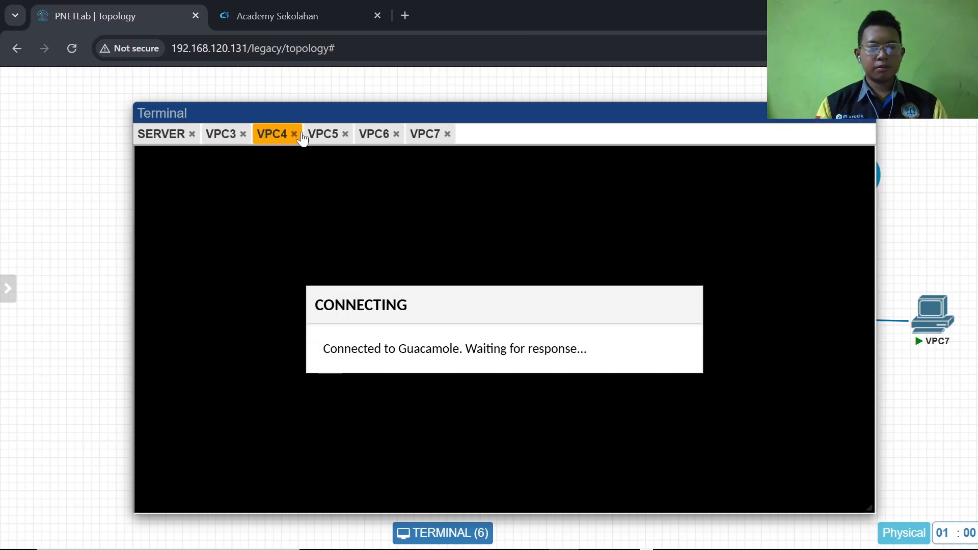
left_click(282, 136)
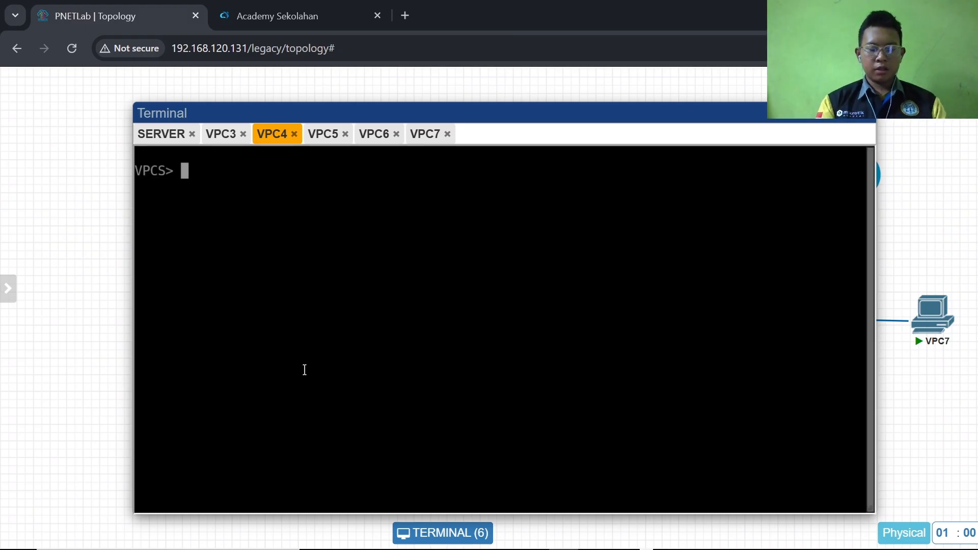
type("show i")
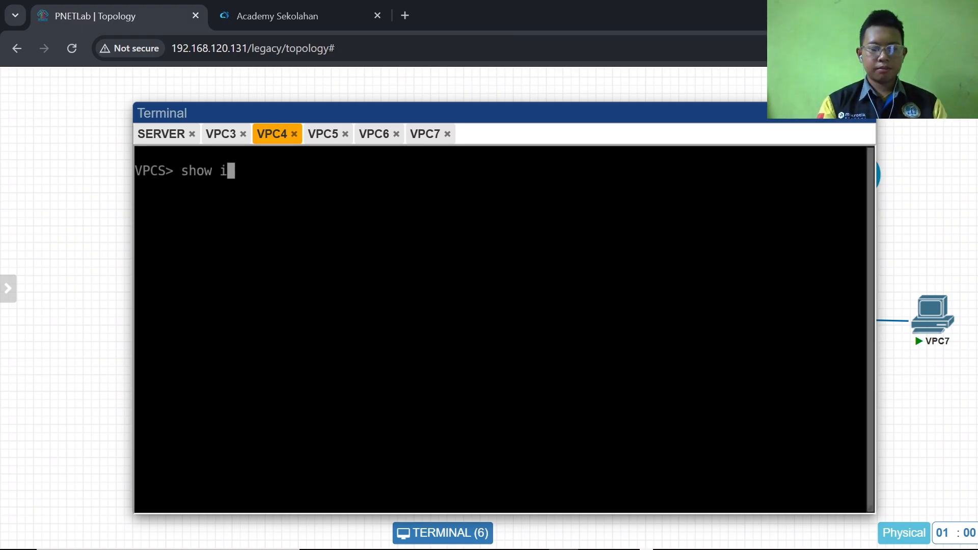
type("p")
key("Return")
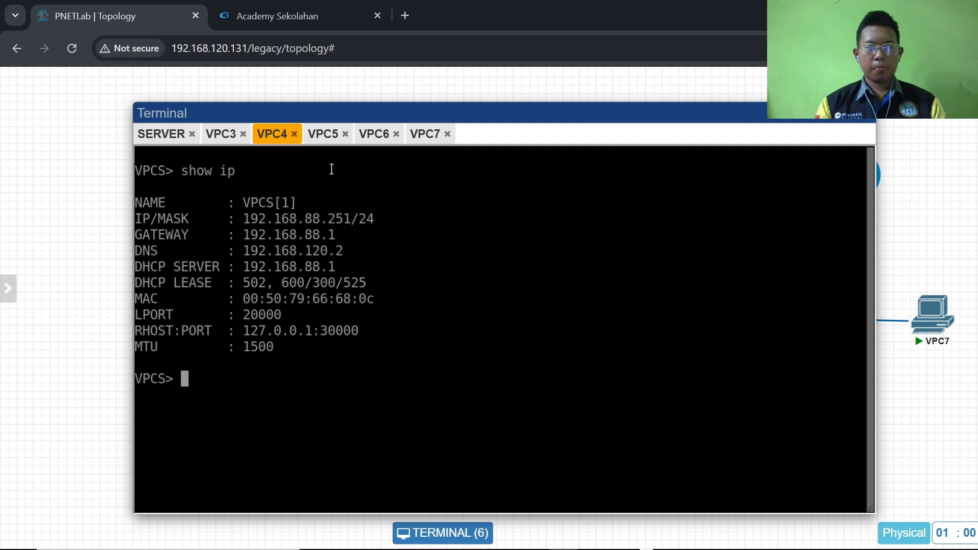
Reconnect the disconnected VPC5 console and look up its IP settings with "show ip".
left_click(322, 134)
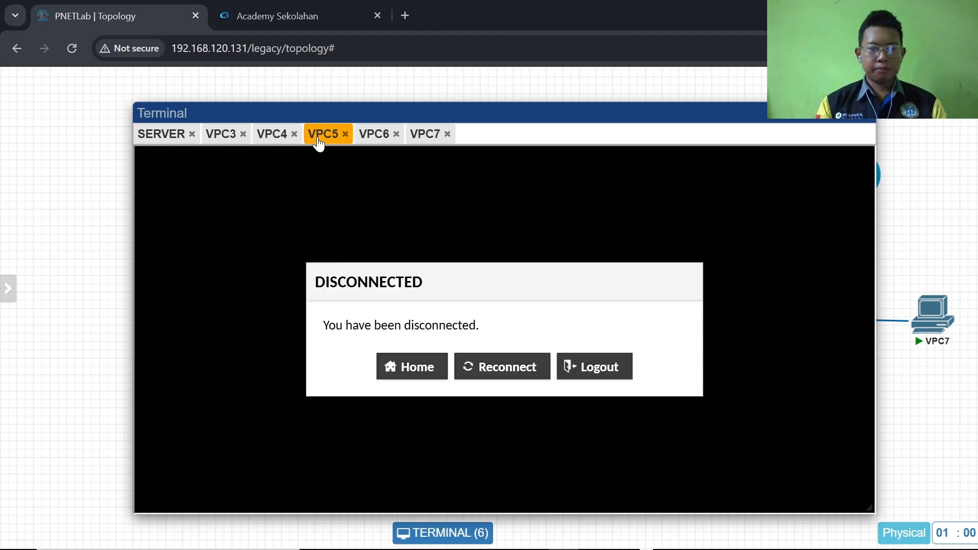
left_click(479, 367)
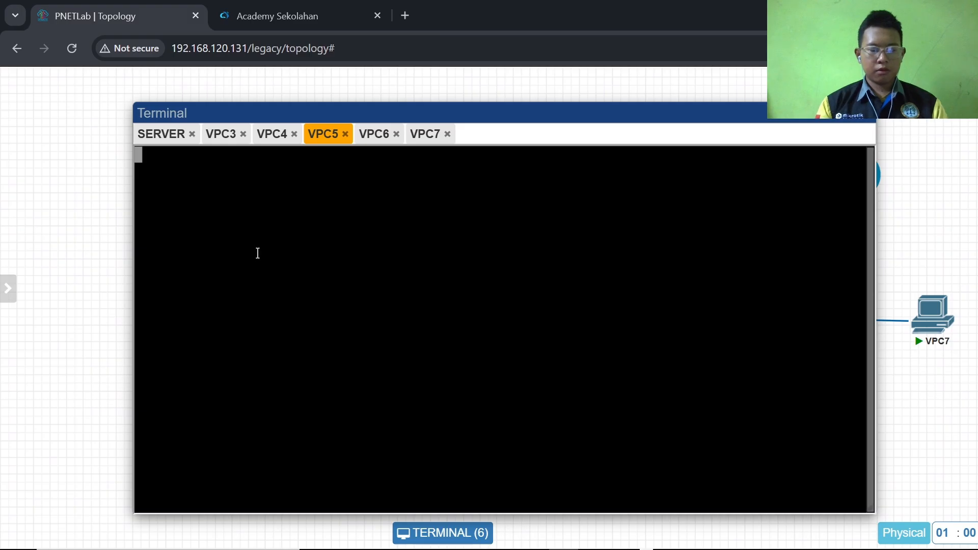
key("Return")
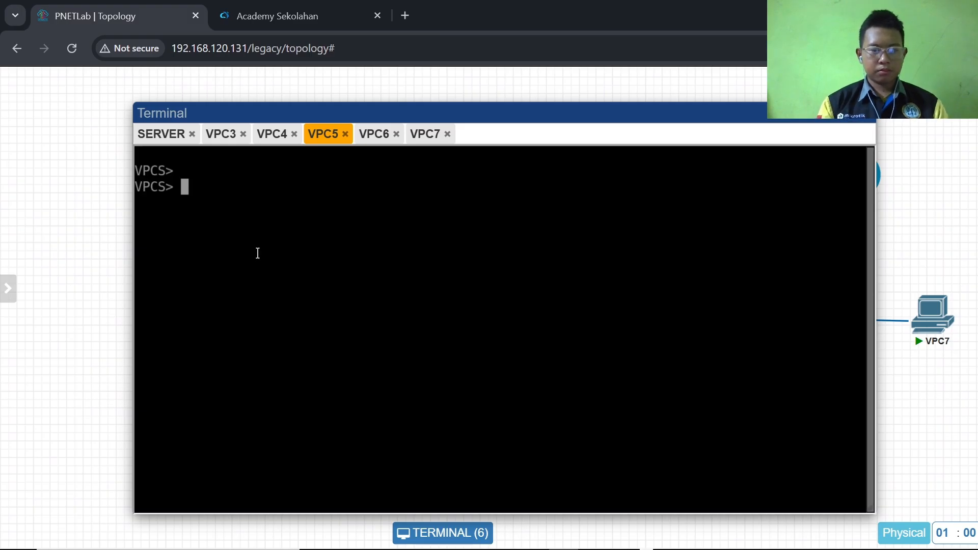
type("show ip")
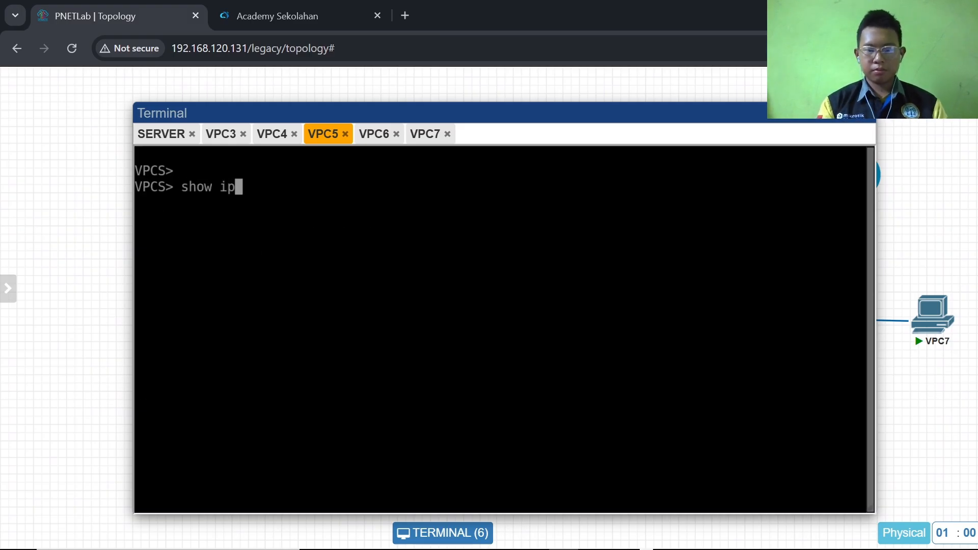
key("Return")
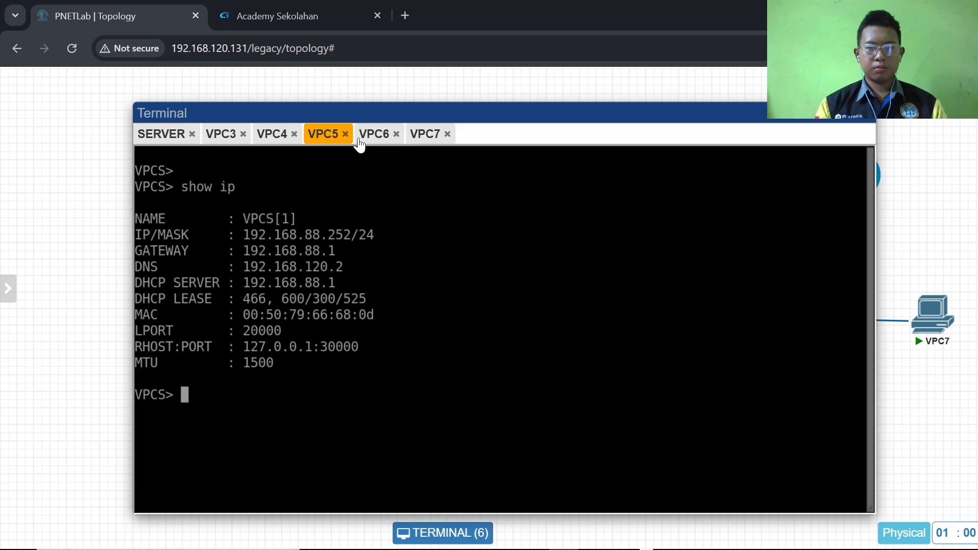
Check the VPC6 console, then look up VPC7's IP settings with "show ip".
left_click(375, 141)
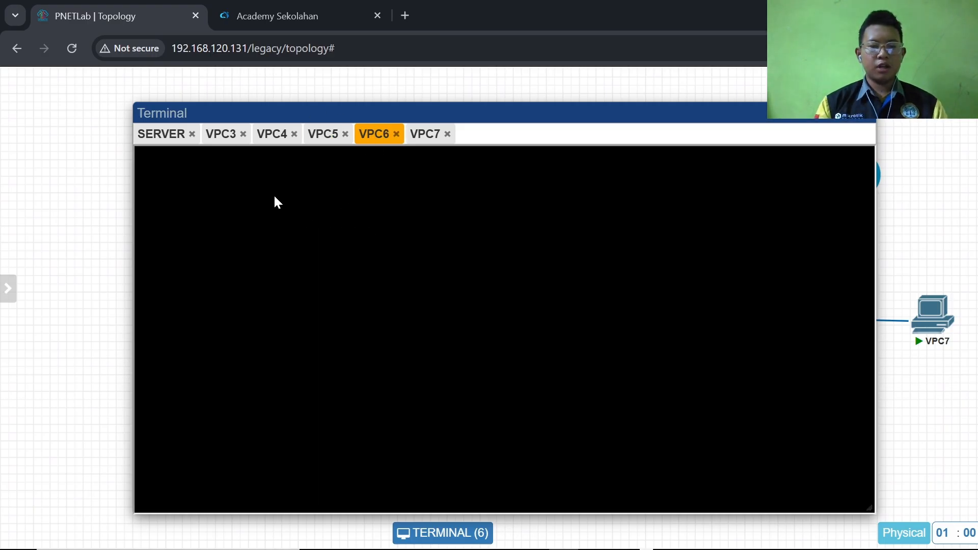
left_click(431, 135)
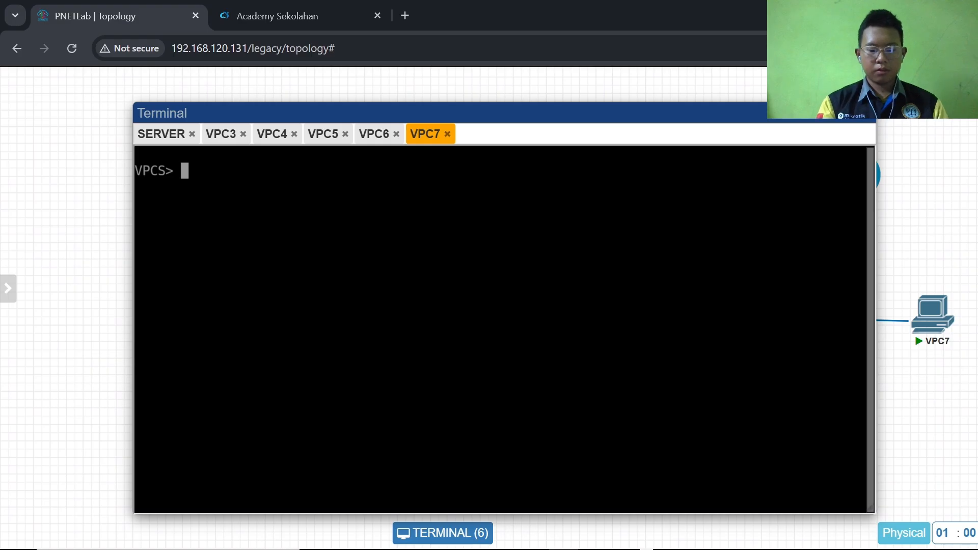
type("show ip")
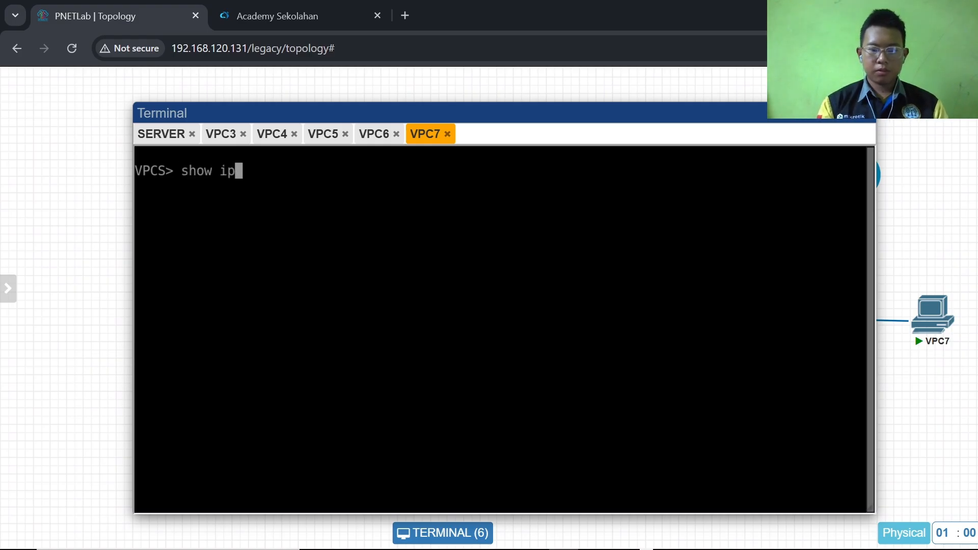
key("Return")
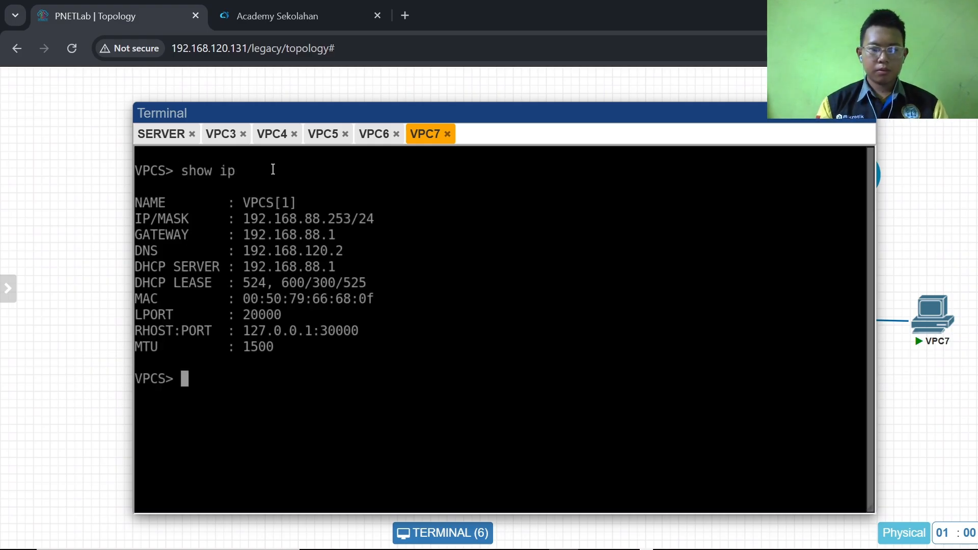
Close the blank VPC6 console and move the VPC7 node into line beside VPC6 in the topology.
left_click(373, 138)
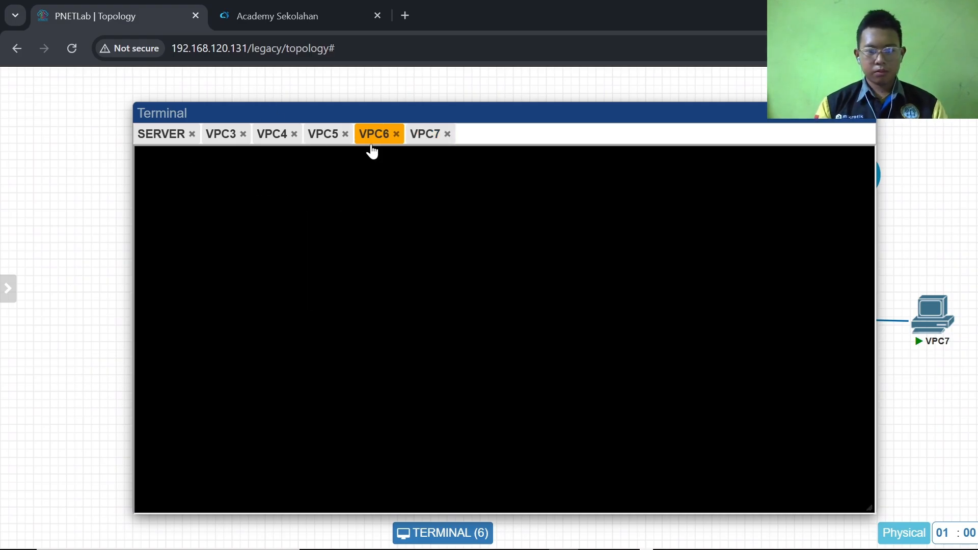
left_click(397, 134)
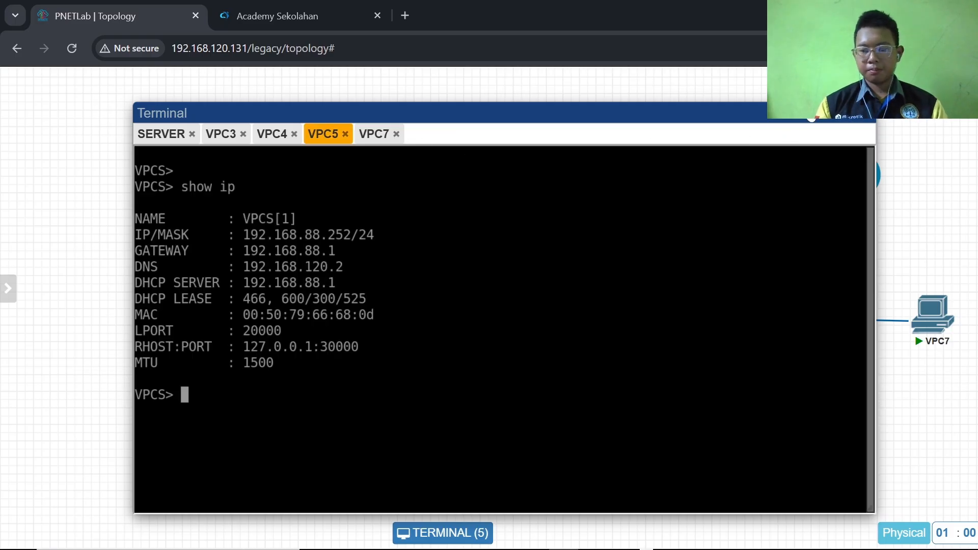
left_click(811, 117)
left_click_drag(932, 313, 608, 435)
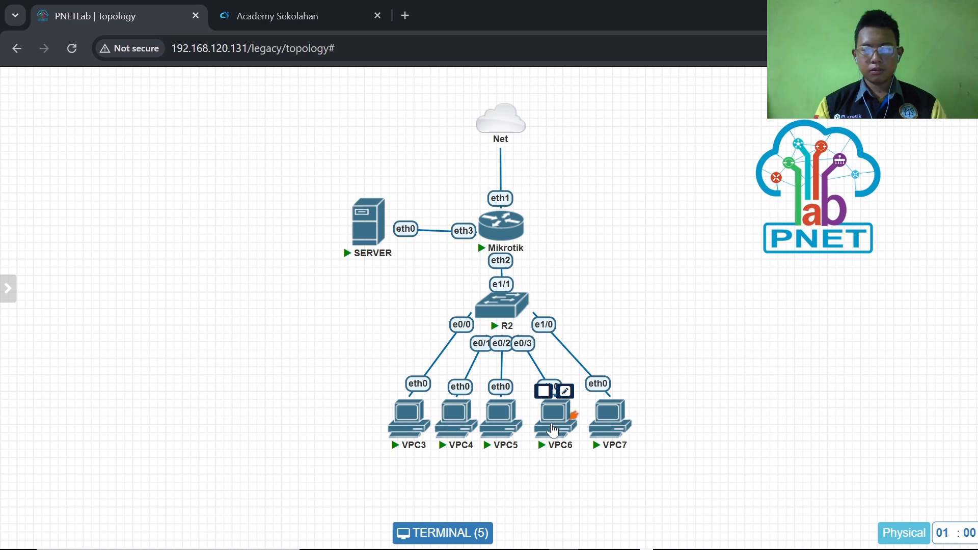
Reopen the VPC6 console, place it between VPC5 and VPC7, and look up its IP settings with "show ip".
left_click(568, 435)
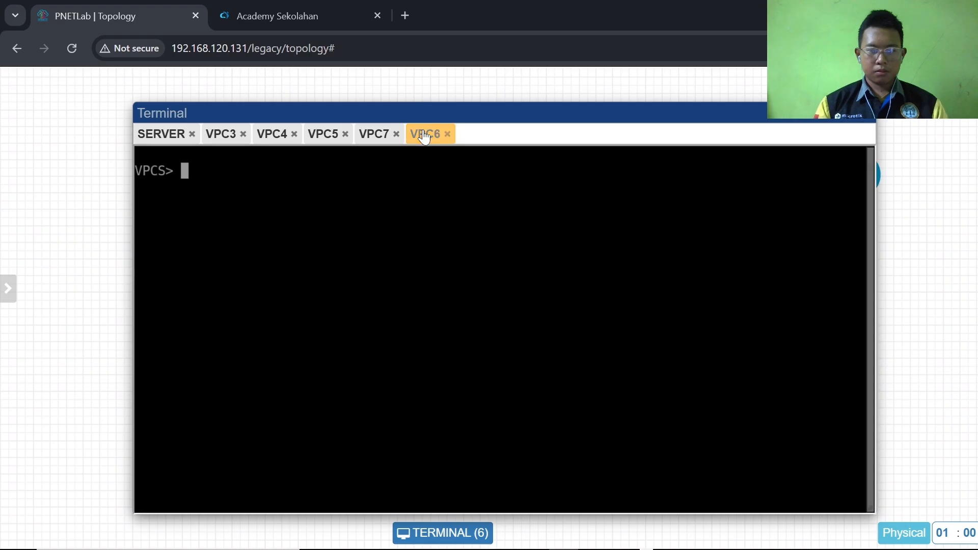
left_click_drag(423, 136, 389, 134)
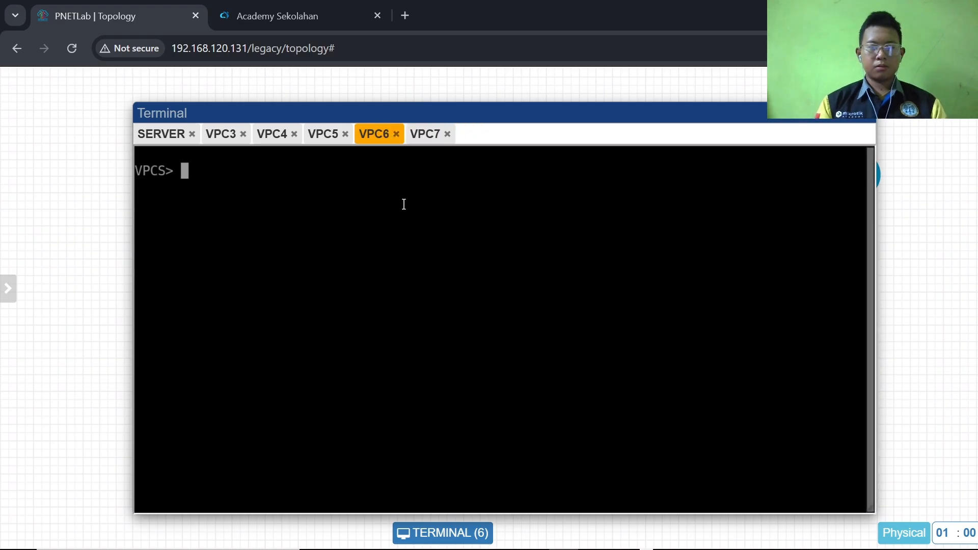
type("show ")
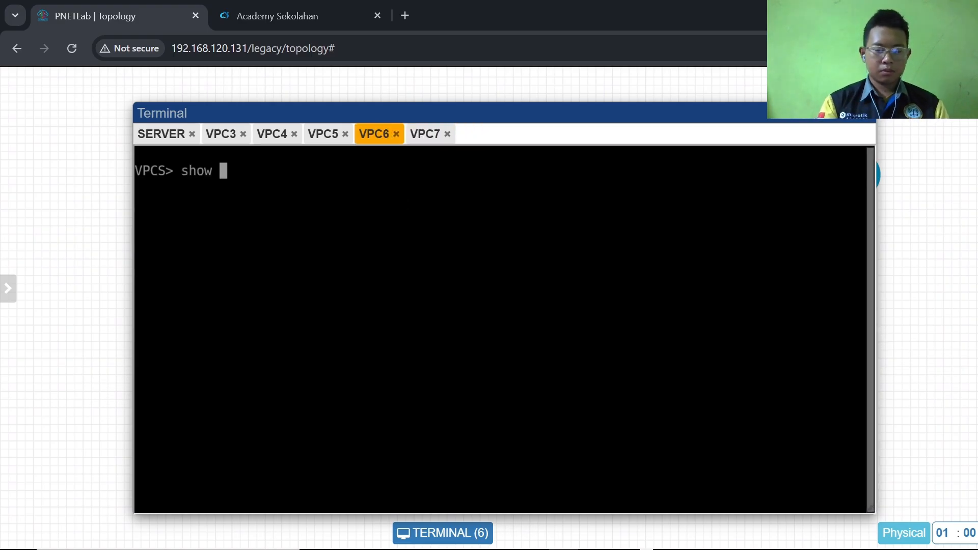
type("ip")
key("Return")
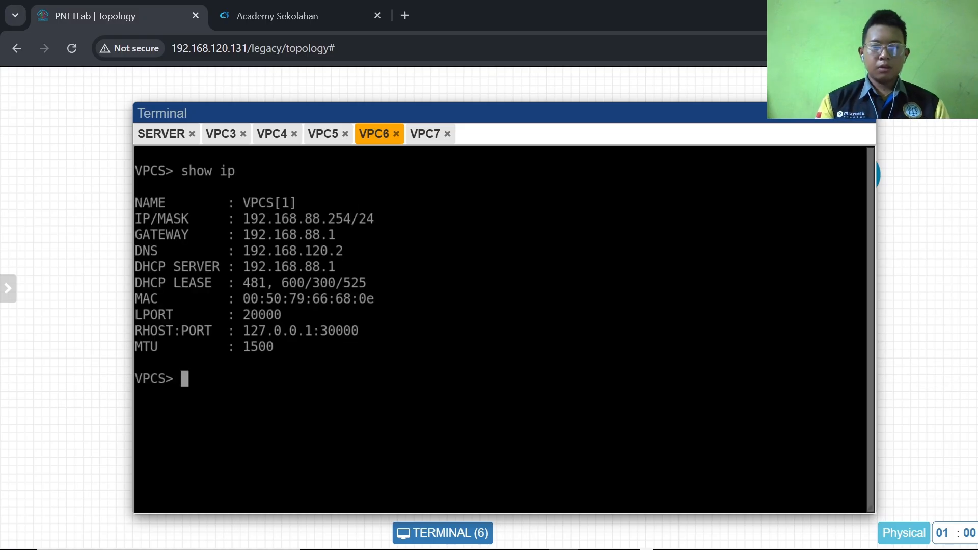
Review the IP addresses in the VPC3, VPC4, VPC5, VPC6 and VPC7 consoles one after another.
left_click(223, 137)
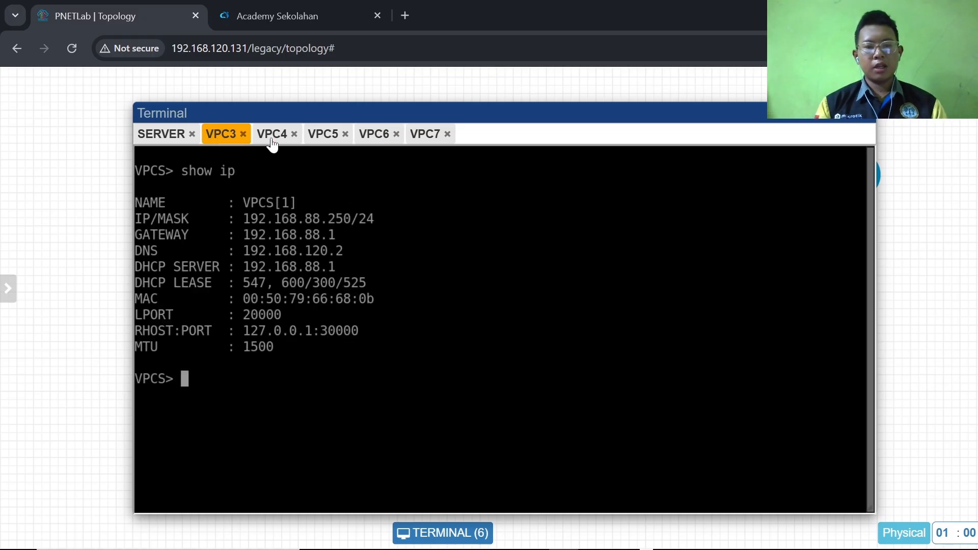
left_click(271, 142)
left_click(319, 142)
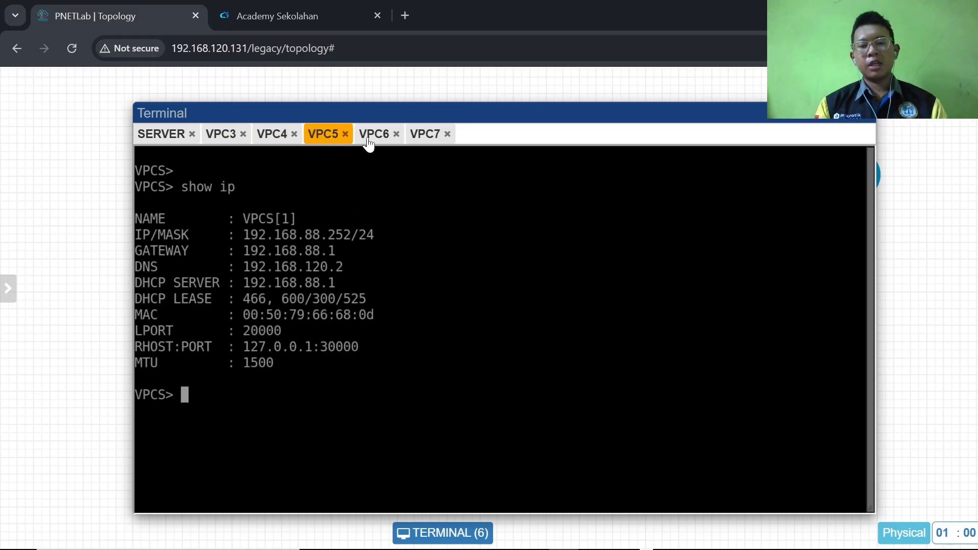
left_click(373, 146)
left_click(434, 140)
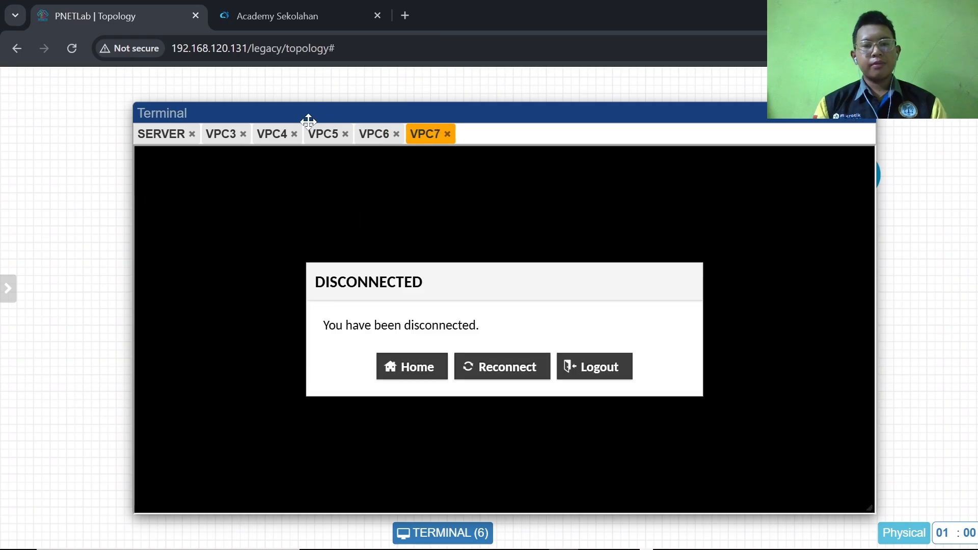
Reconnect the disconnected VPC7 console and look up its IP settings again with "show ip".
left_click(514, 362)
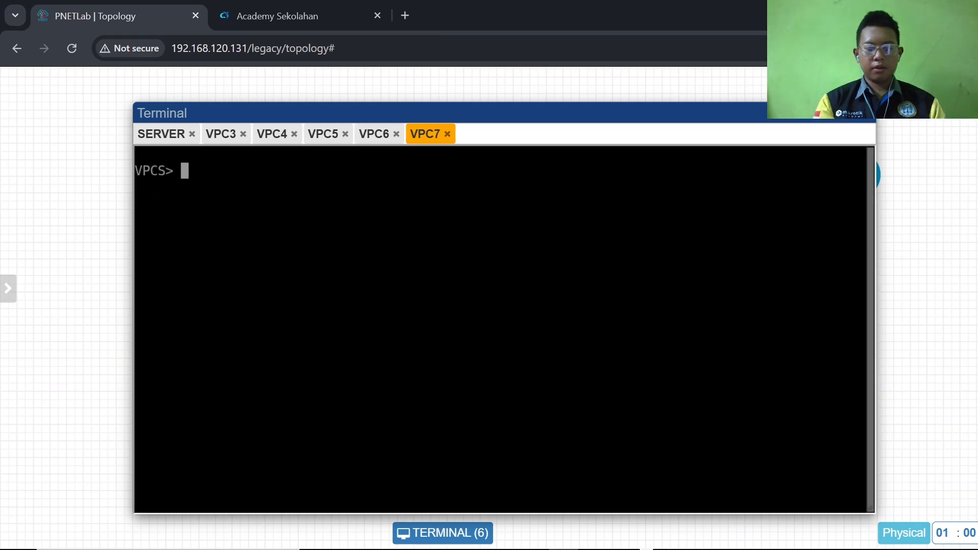
type("show ip")
key("Return")
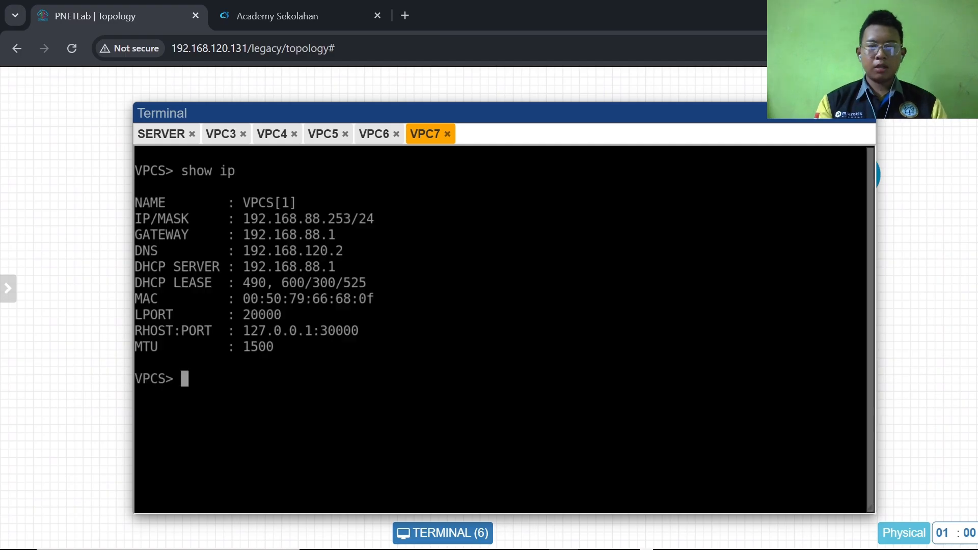
Switch to WinBox and start a new IP firewall filter rule in the forward chain.
mouse_move(565, 549)
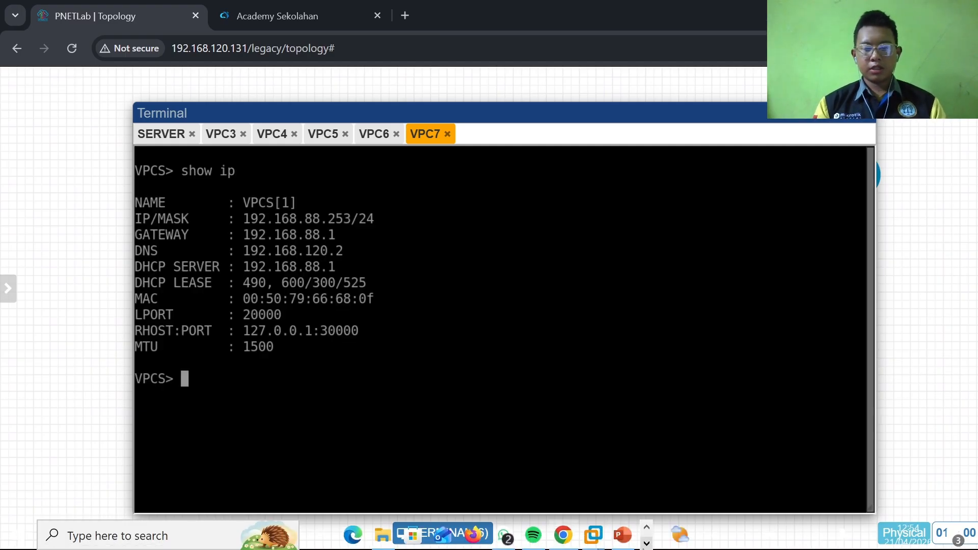
left_click(647, 543)
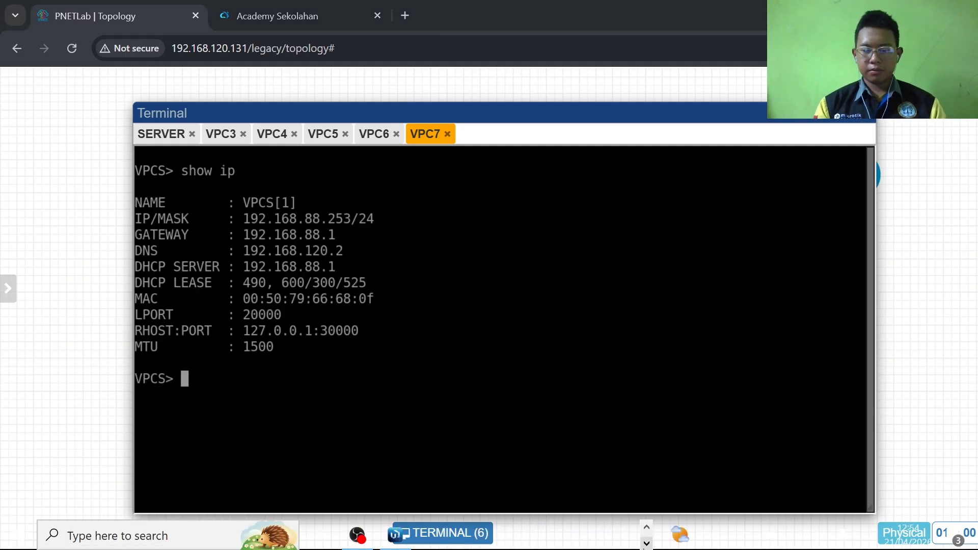
left_click(411, 543)
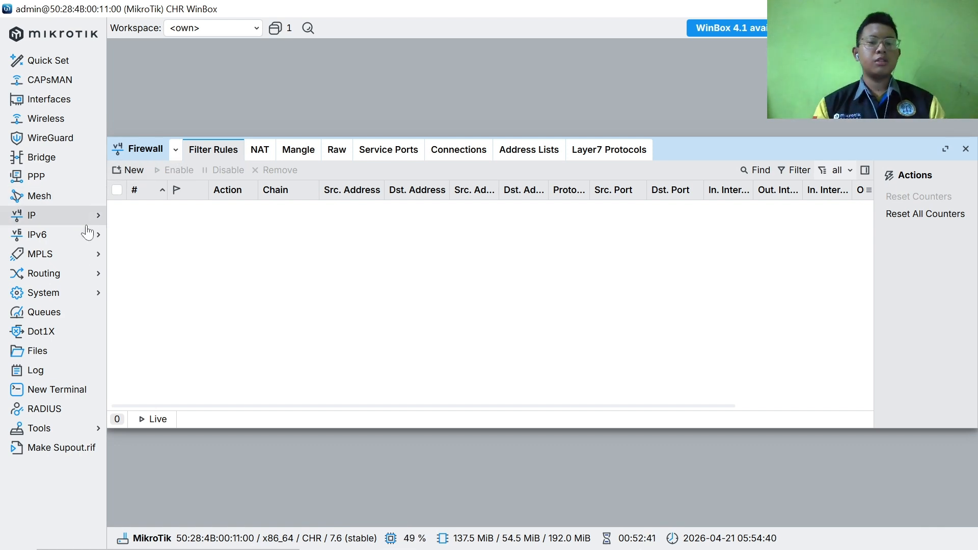
left_click(72, 217)
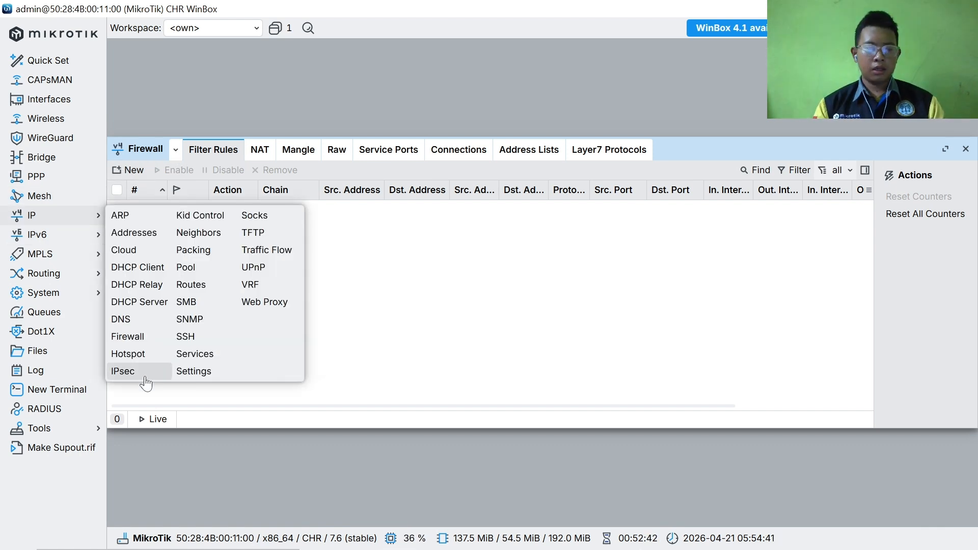
left_click(125, 341)
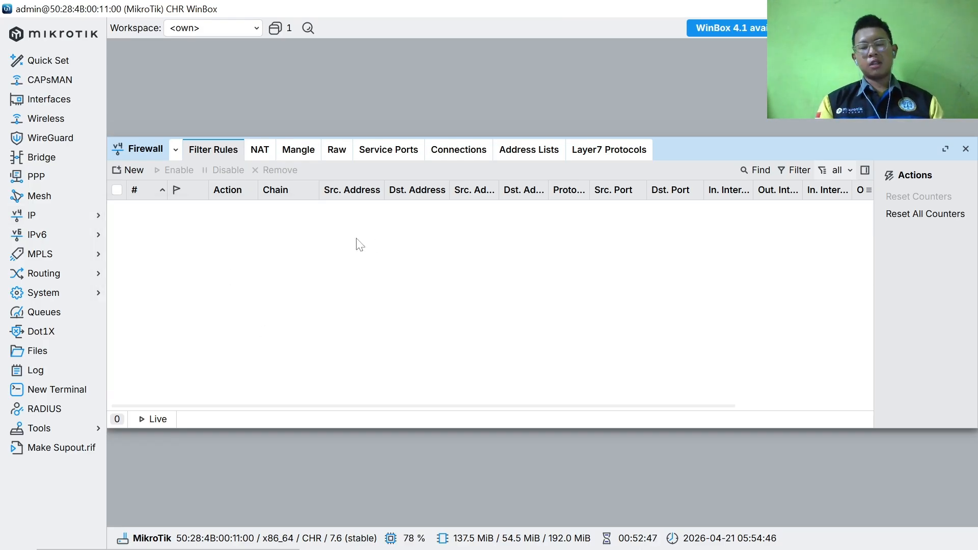
left_click(130, 173)
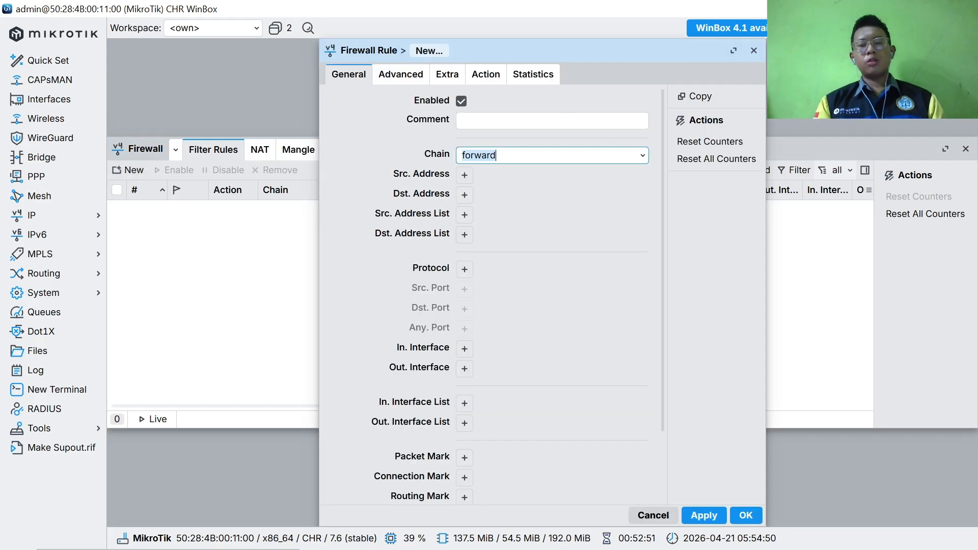
Enable the source and destination address conditions on the new rule, and leave the source address empty for entry.
left_click(464, 176)
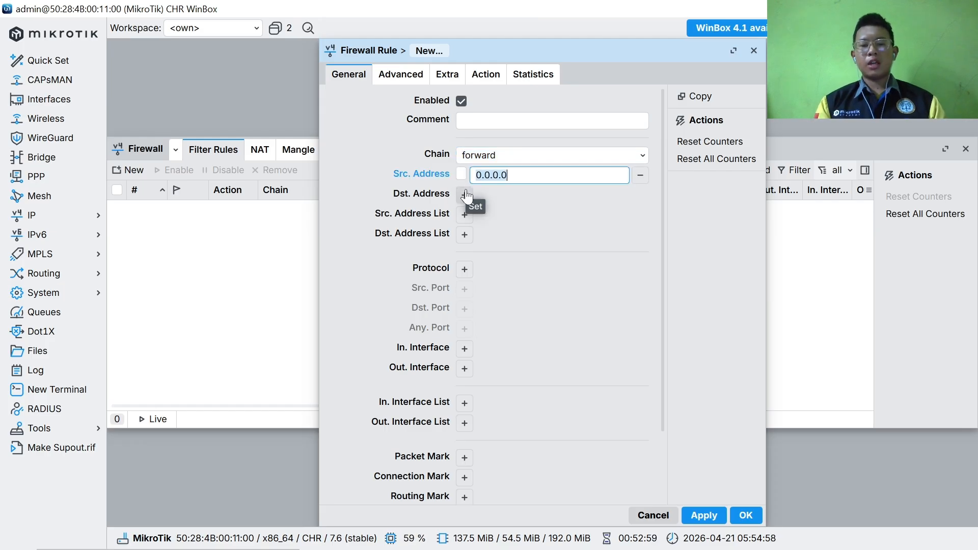
left_click(466, 197)
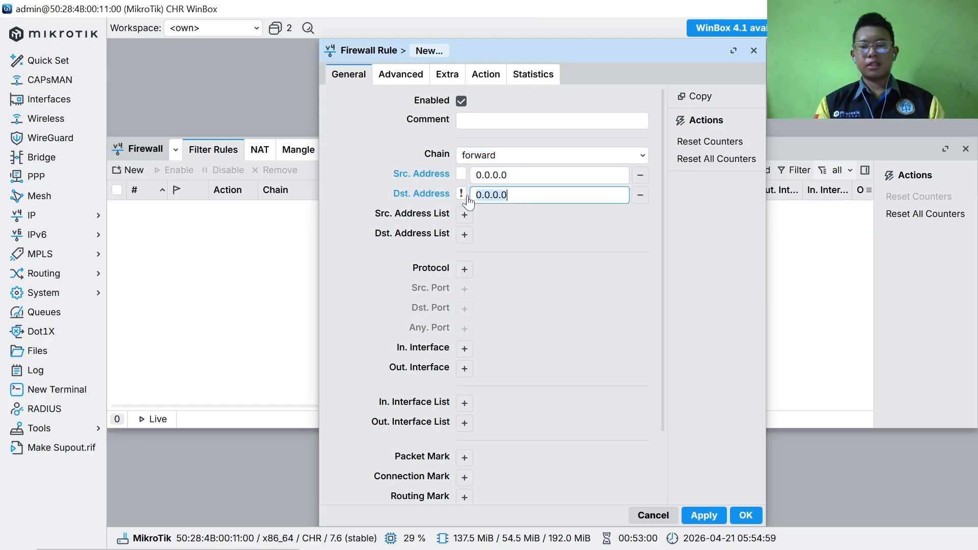
left_click(510, 175)
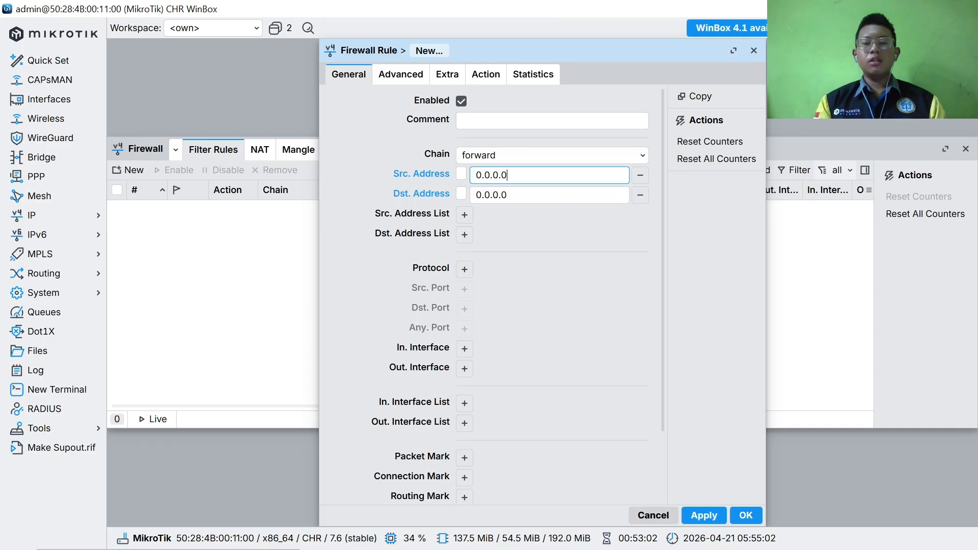
key("BackSpace")
key("BackSpace")
key("BackSpace")
key("BackSpace")
key("BackSpace")
key("BackSpace")
key("BackSpace")
key("BackSpace")
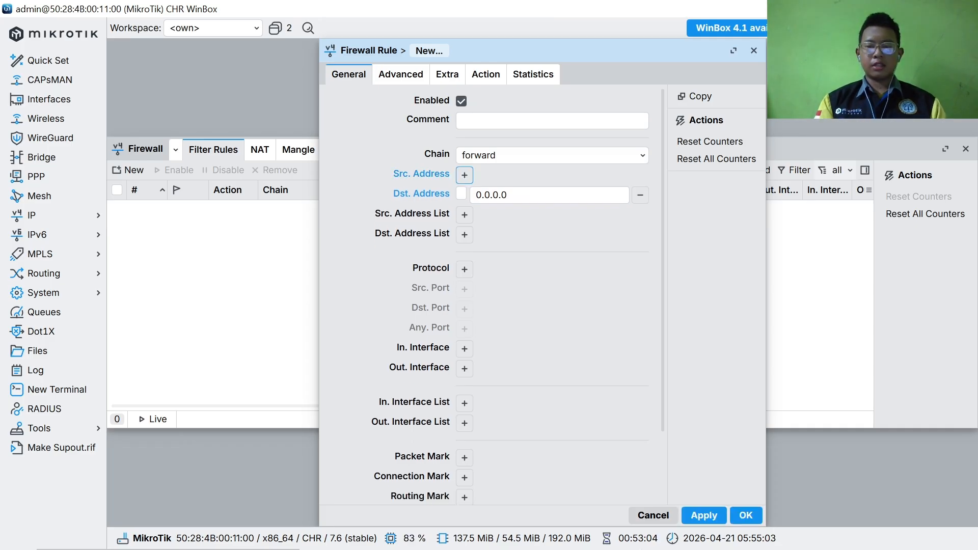
left_click(464, 175)
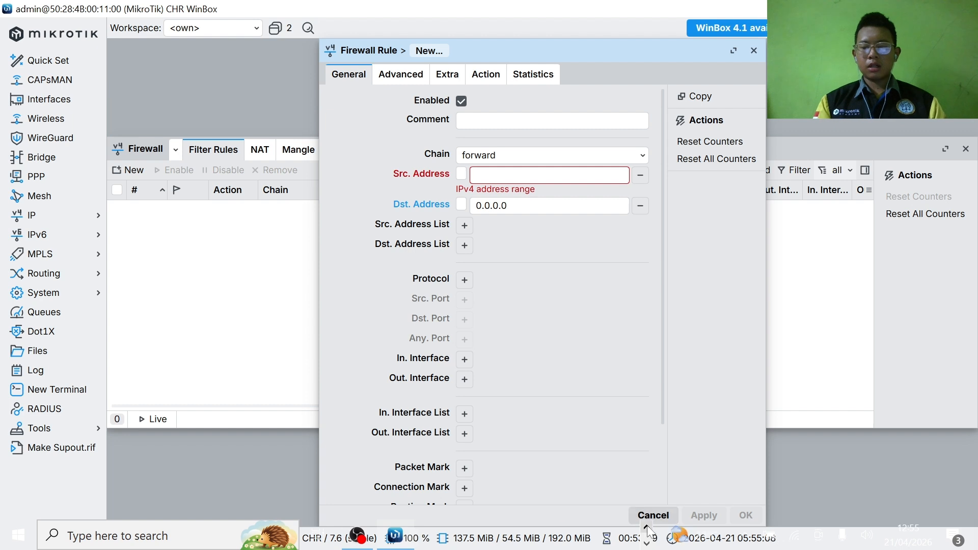
Switch back to PNETLab in Chrome and check the IP address in the VPC5 console.
mouse_move(508, 544)
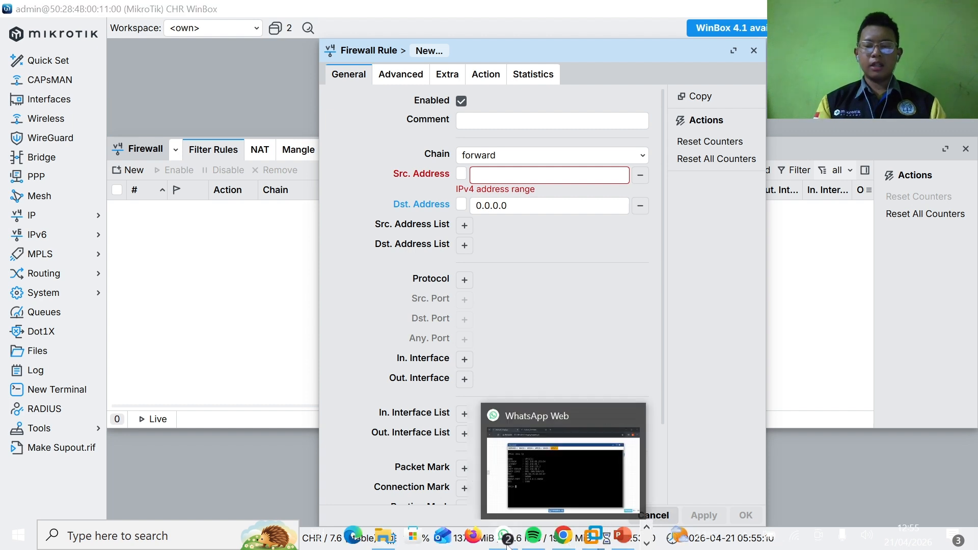
left_click(563, 543)
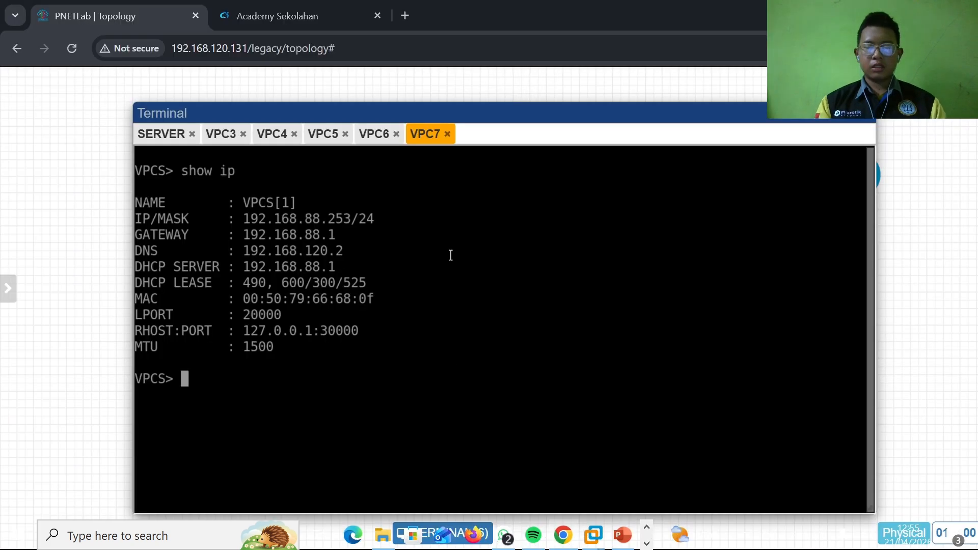
left_click(324, 135)
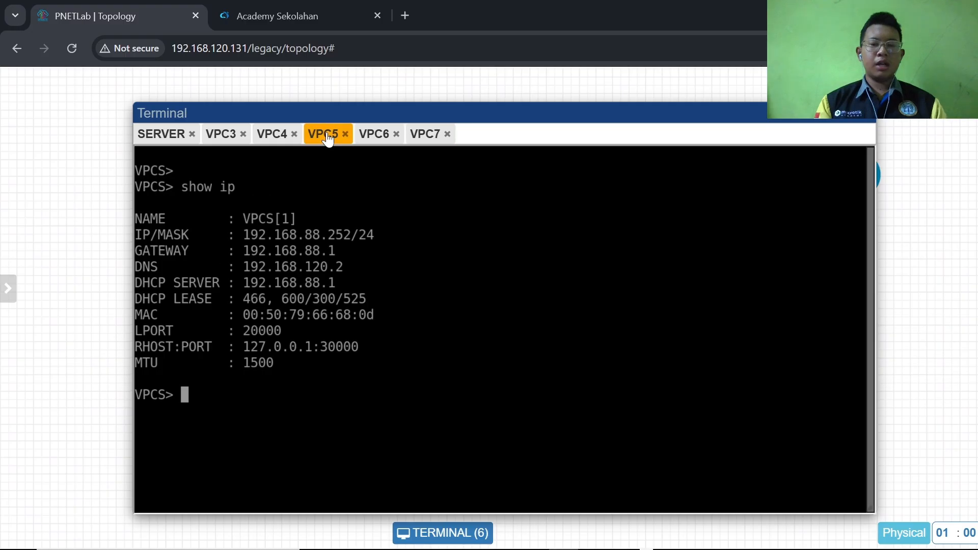
Compare the VPC6 and VPC5 console addresses, and switch to WinBox to set the new rule's source address to 192.168.88.252.
left_click(369, 136)
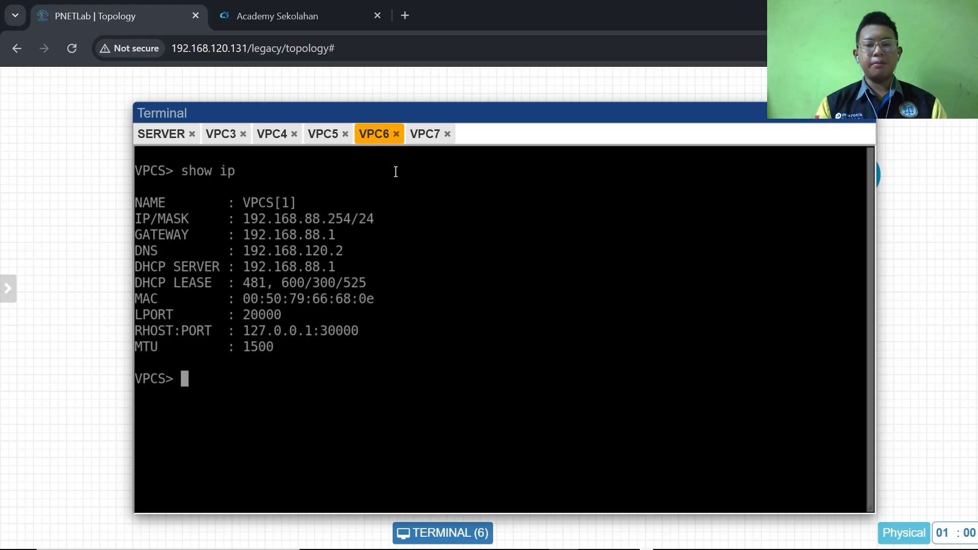
left_click(336, 138)
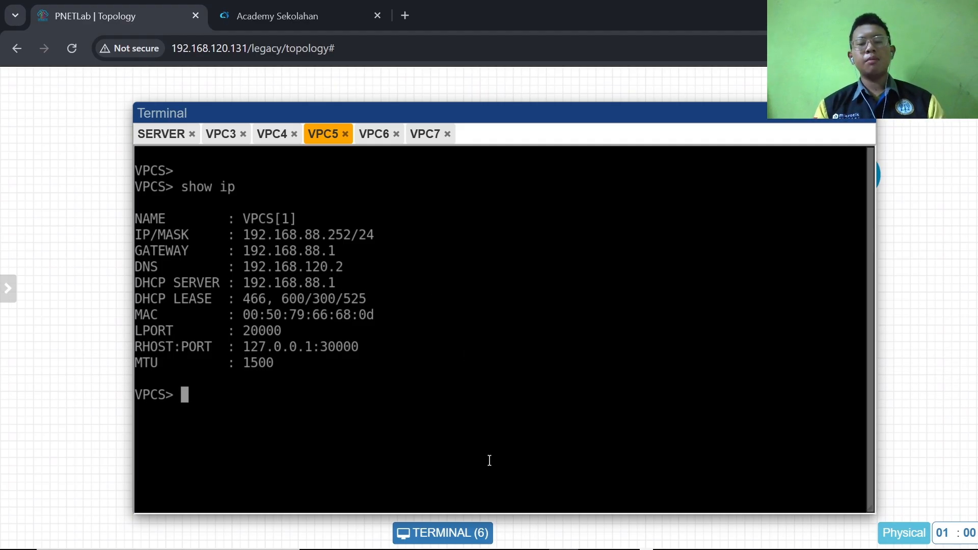
mouse_move(673, 548)
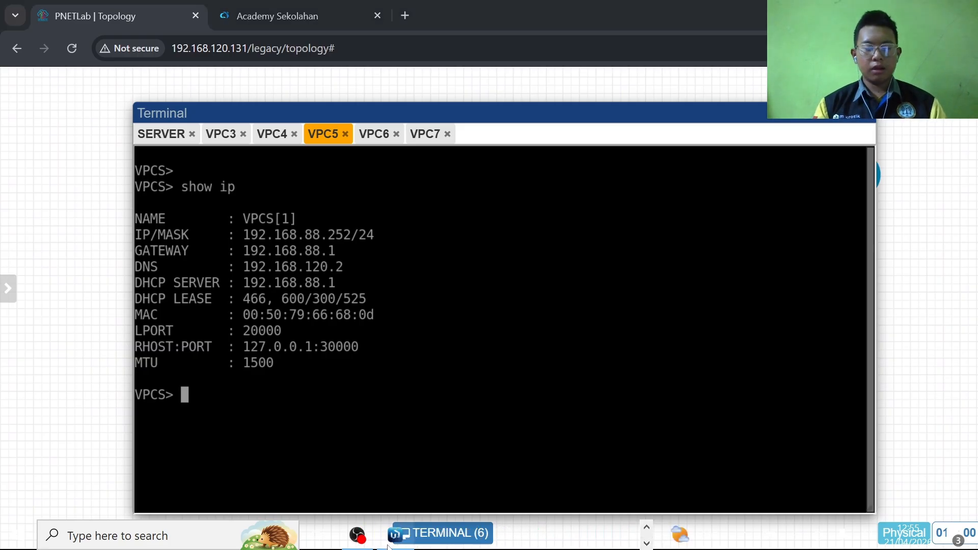
left_click(389, 544)
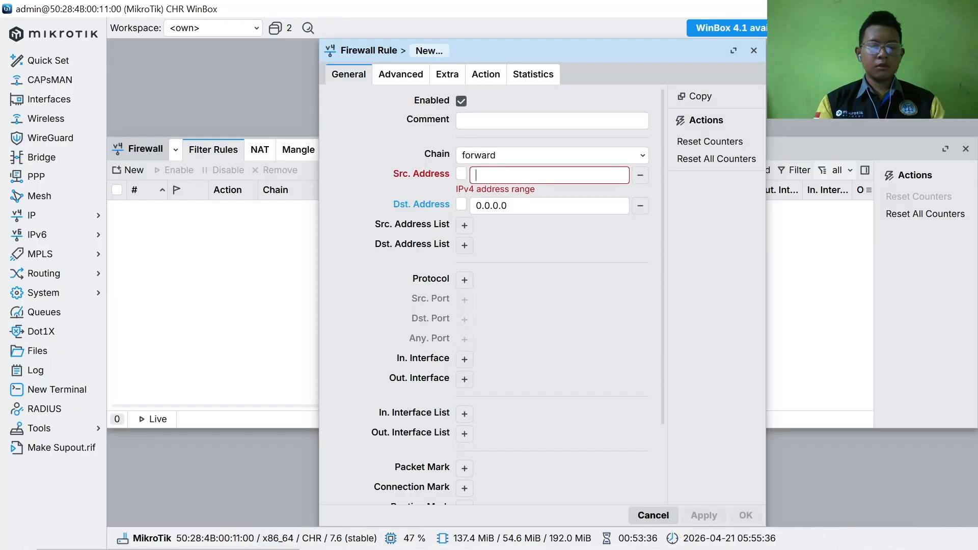
type("192.1")
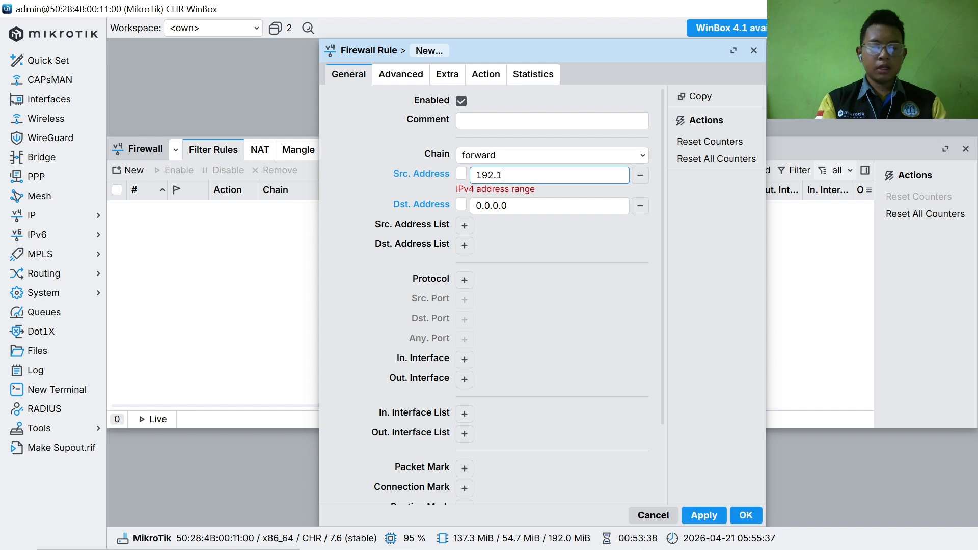
type("68.")
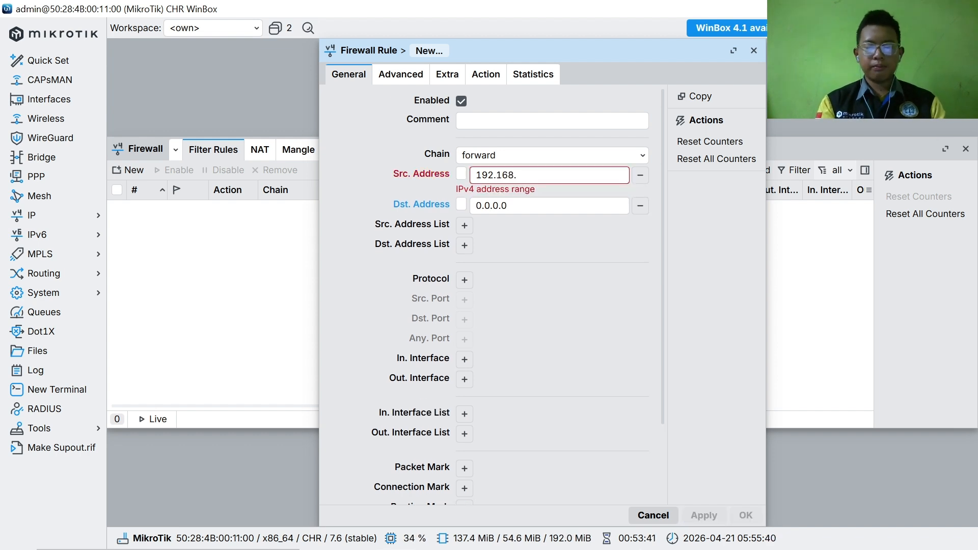
type("0")
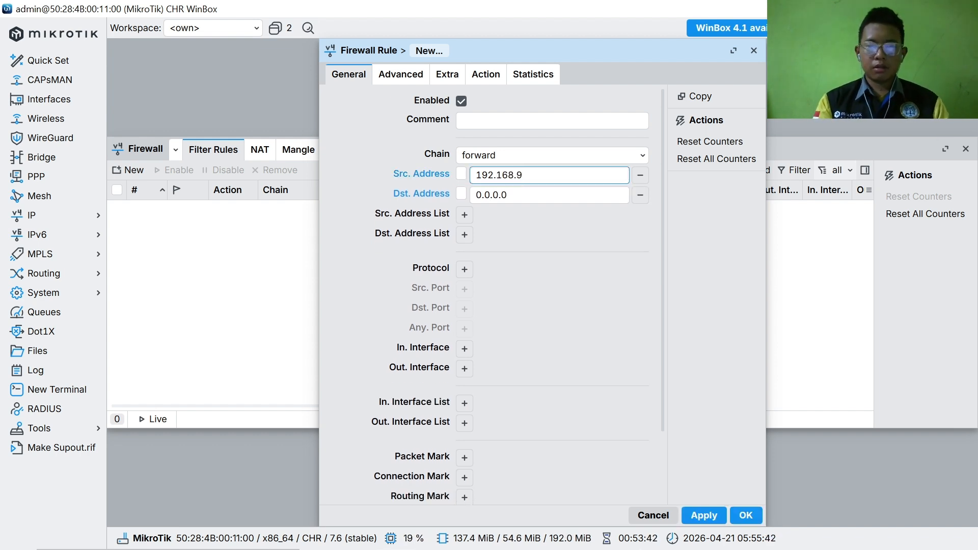
key("BackSpace")
type("88.252")
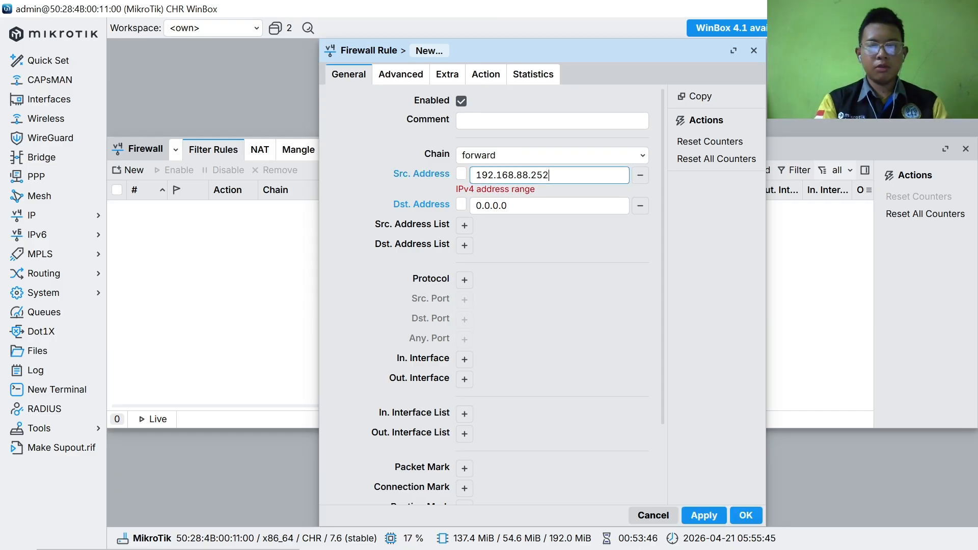
Clear the default destination address 0.0.0.0 from the new forward rule, leaving the field empty for entry.
left_click(507, 196)
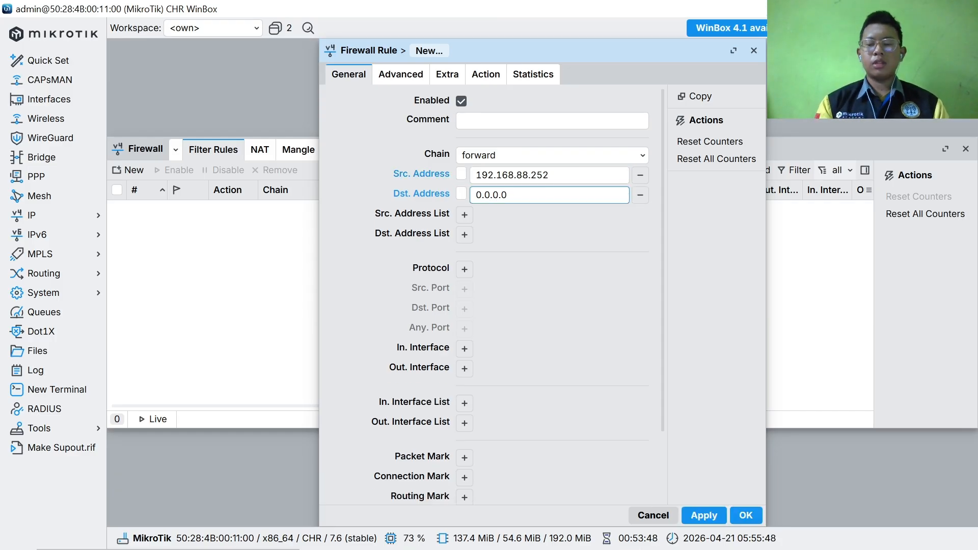
key("BackSpace")
key("BackSpace")
key("BackSpace")
key("BackSpace")
key("BackSpace")
key("BackSpace")
key("BackSpace")
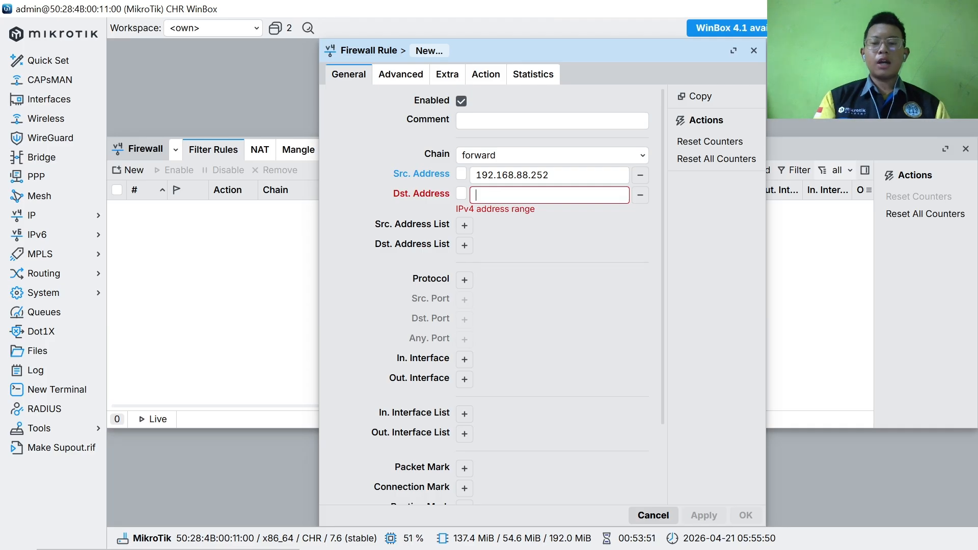
Switch back to PNETLab in Chrome and check the server's IP address in the SERVER console.
mouse_move(653, 546)
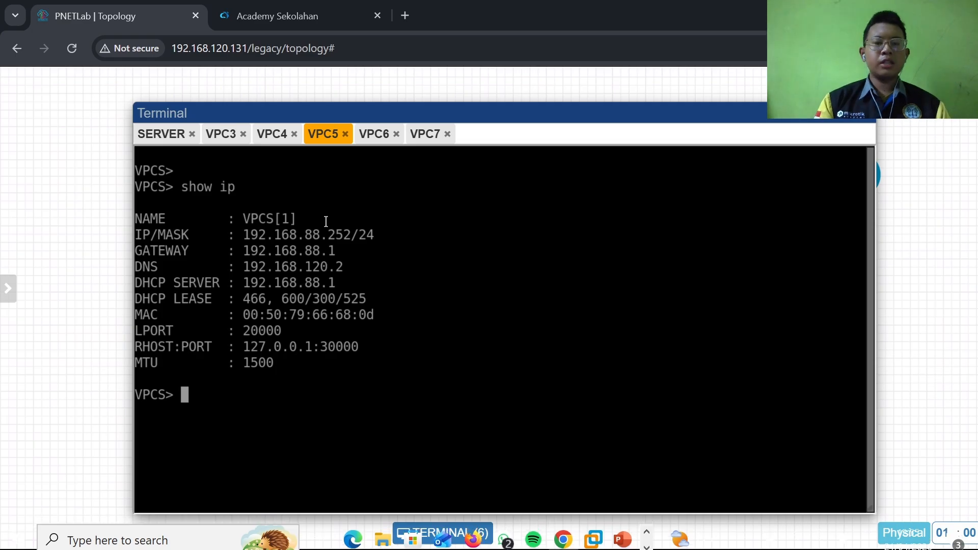
left_click(148, 134)
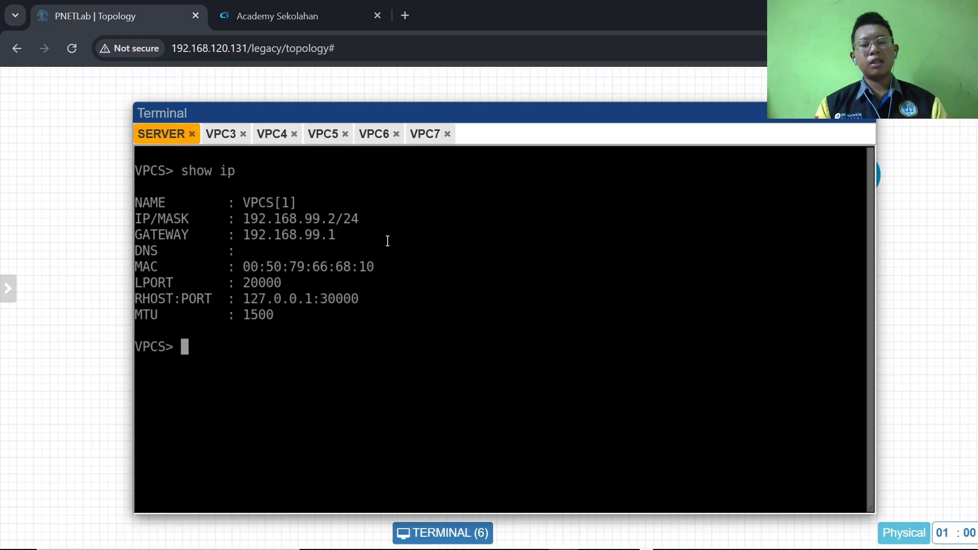
mouse_move(596, 548)
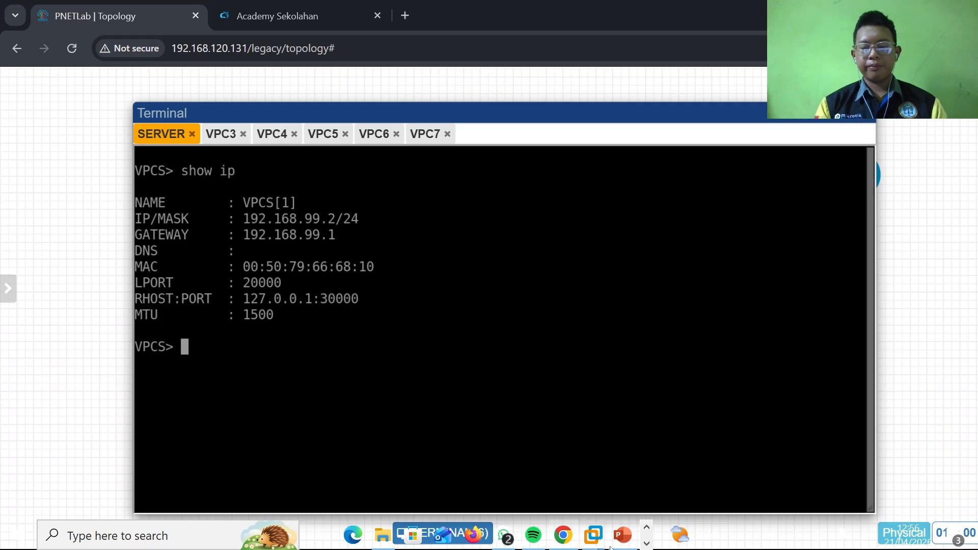
Switch to WinBox and set the new forward firewall rule's destination address to 192.168.99.2.
left_click(646, 543)
left_click(398, 539)
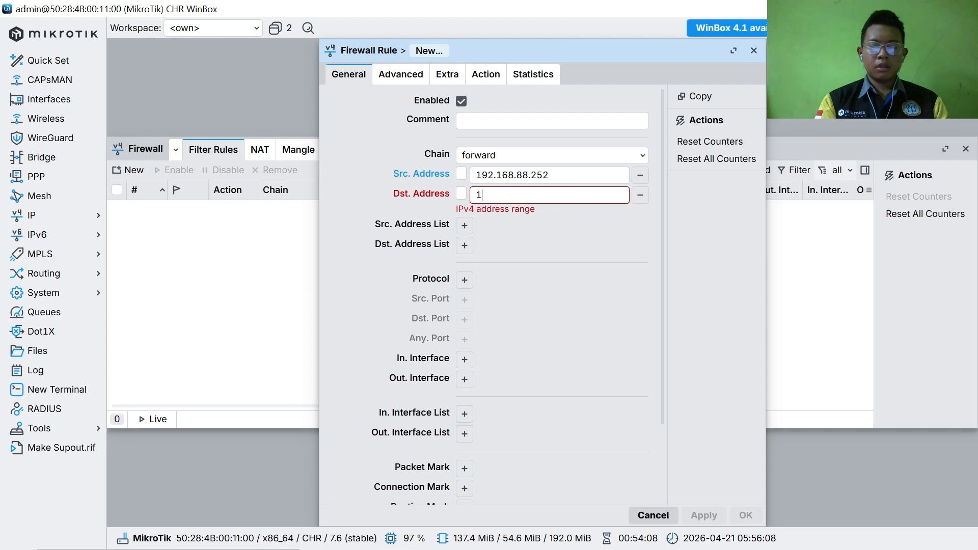
type(".16")
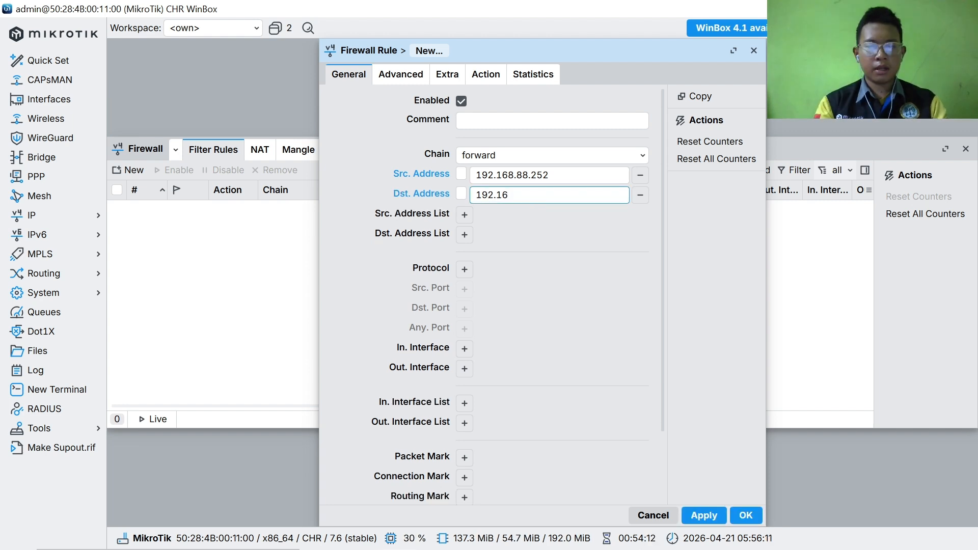
type("6")
key("BackSpace")
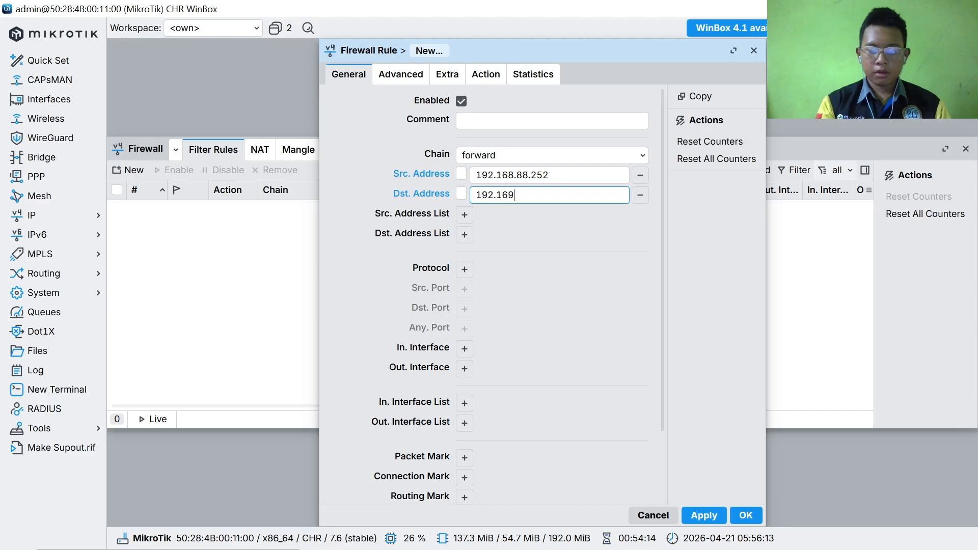
type("8")
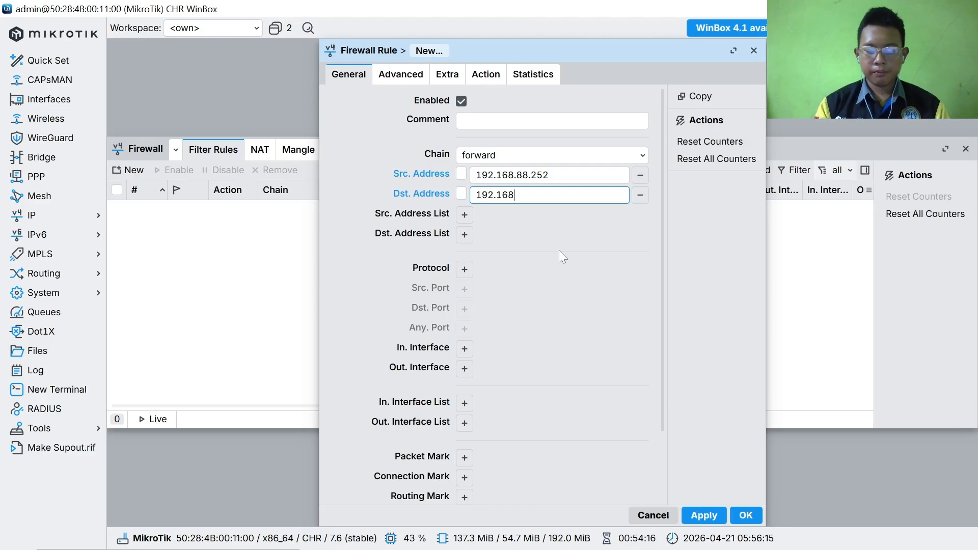
type(".99.1")
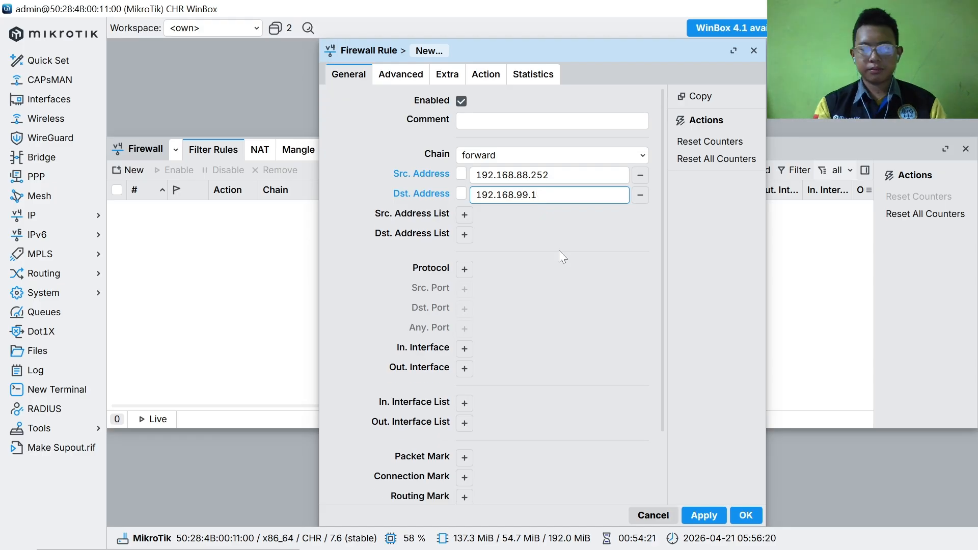
key("BackSpace")
type("2")
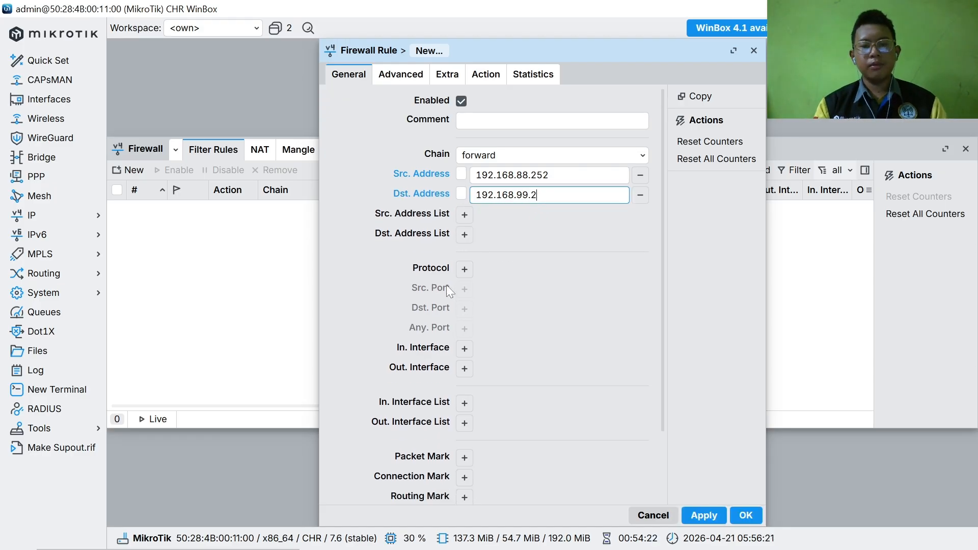
Set the new firewall rule's protocol to icmp.
left_click(461, 275)
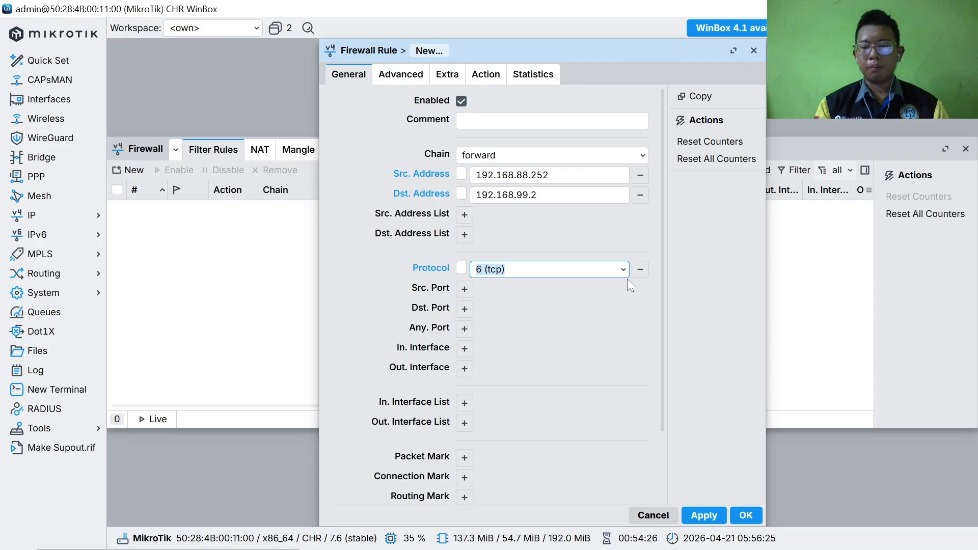
left_click(623, 270)
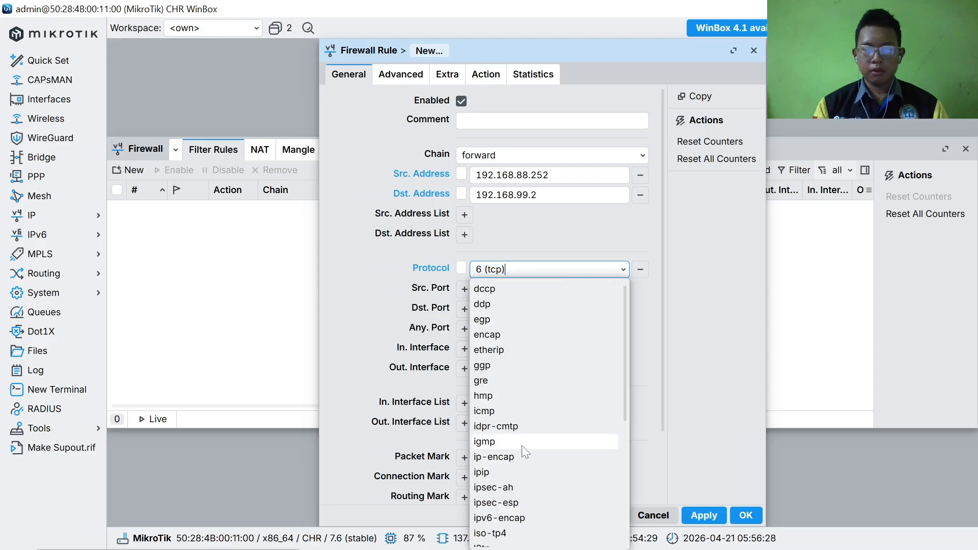
left_click(518, 417)
Review the action set for the new firewall rule, apply the rule and close its window.
left_click(485, 74)
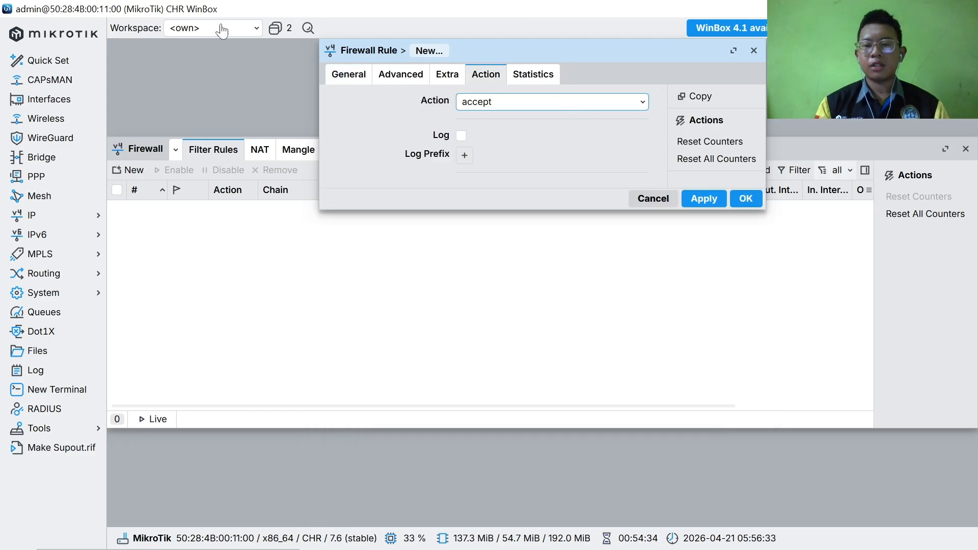
left_click(338, 75)
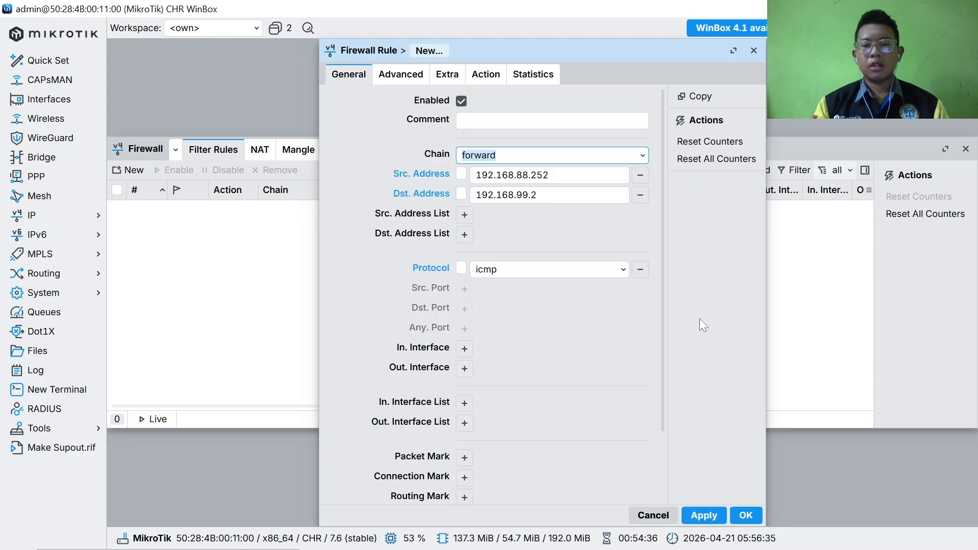
left_click(700, 515)
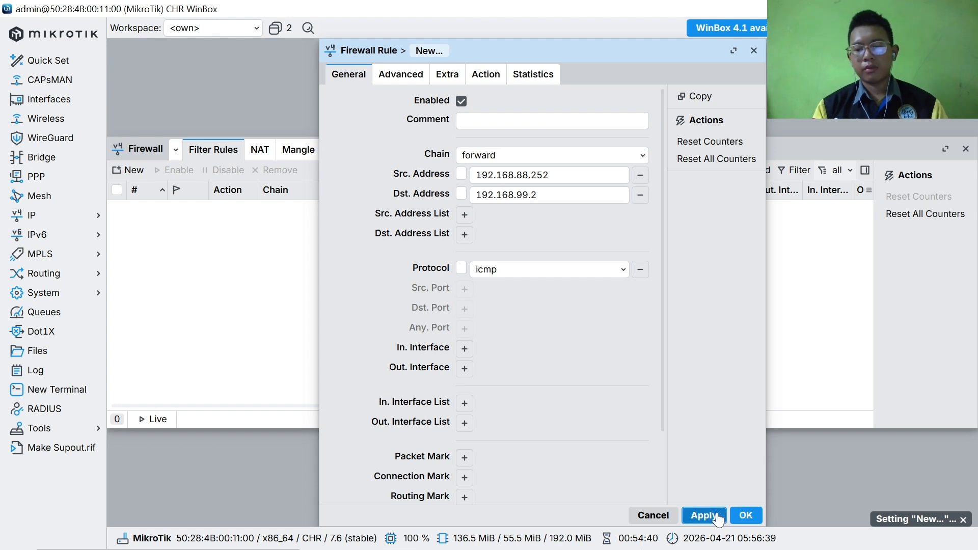
left_click(718, 516)
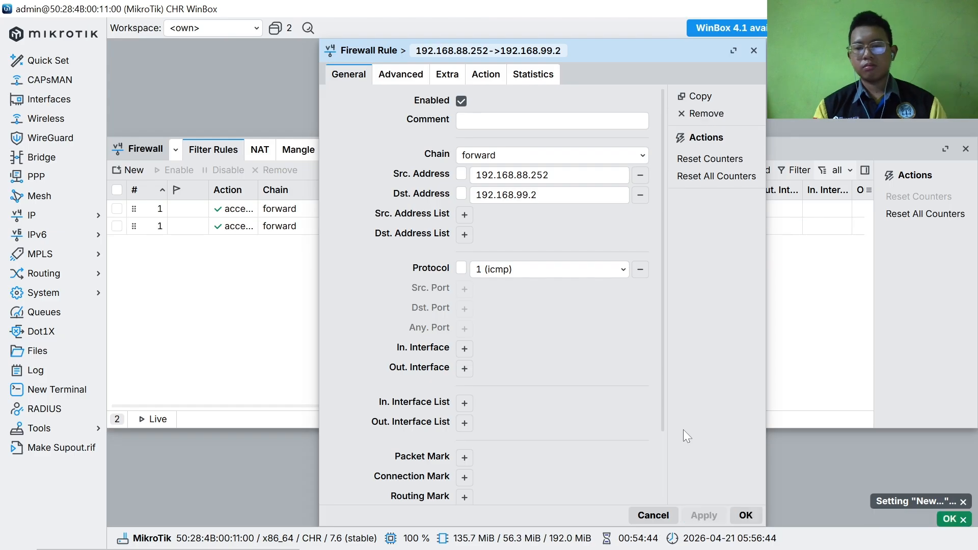
left_click(744, 515)
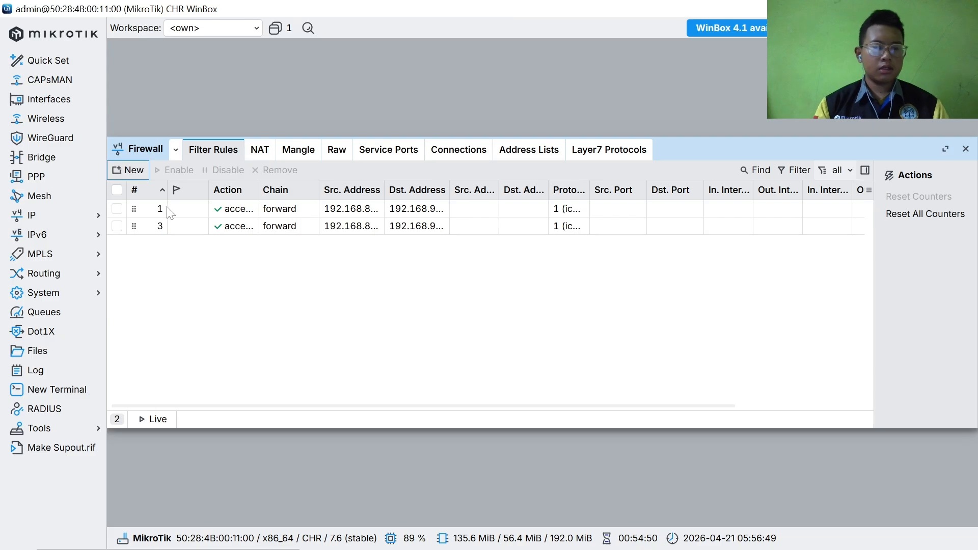
Remove the duplicate ICMP rule from the firewall filter rules, leaving one copy unselected.
left_click(117, 226)
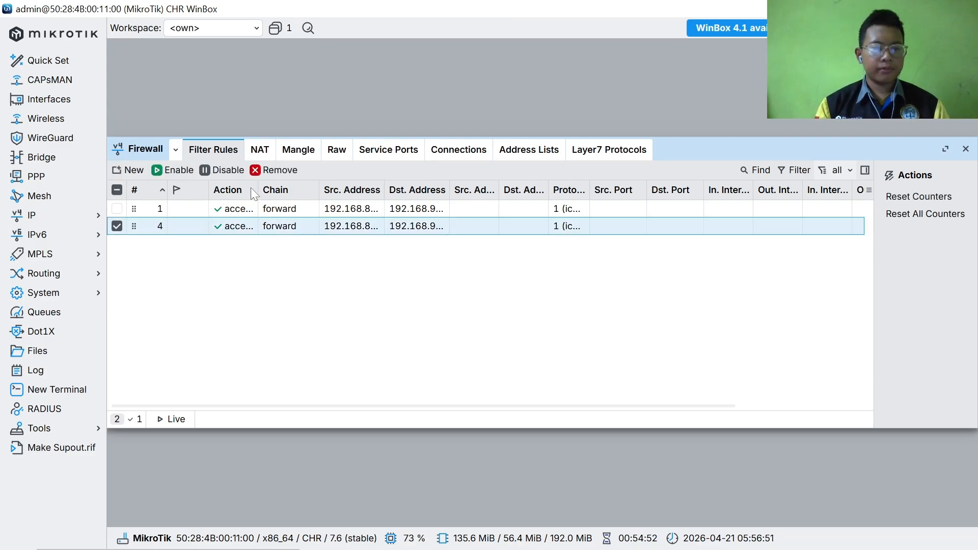
left_click(257, 175)
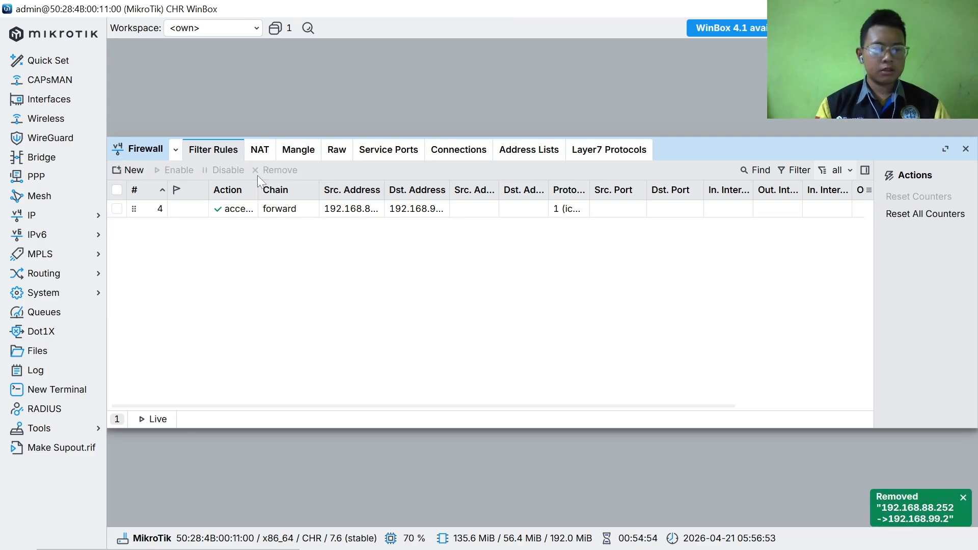
left_click(169, 215)
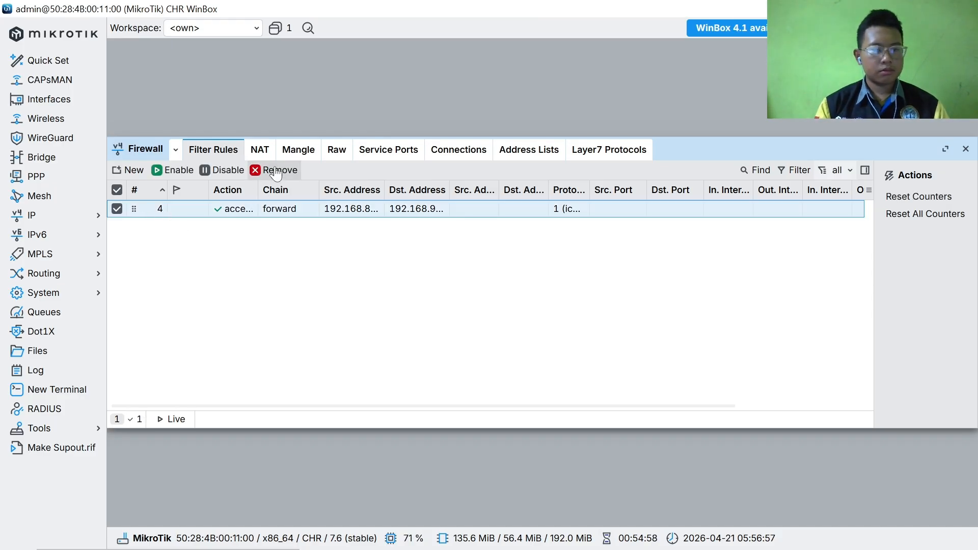
left_click(179, 213)
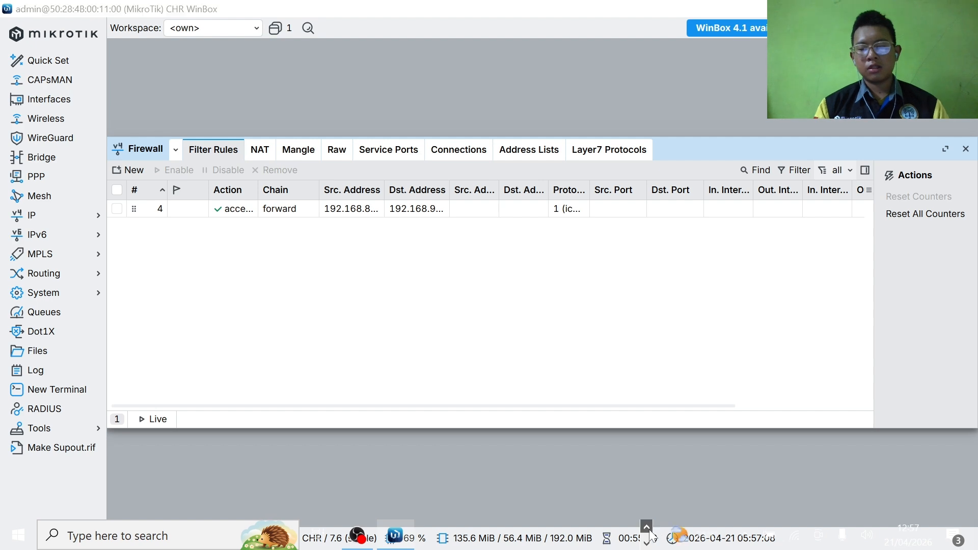
Check VPC6's IP settings in the PNETLab terminal in the browser and return to WinBox.
left_click(563, 543)
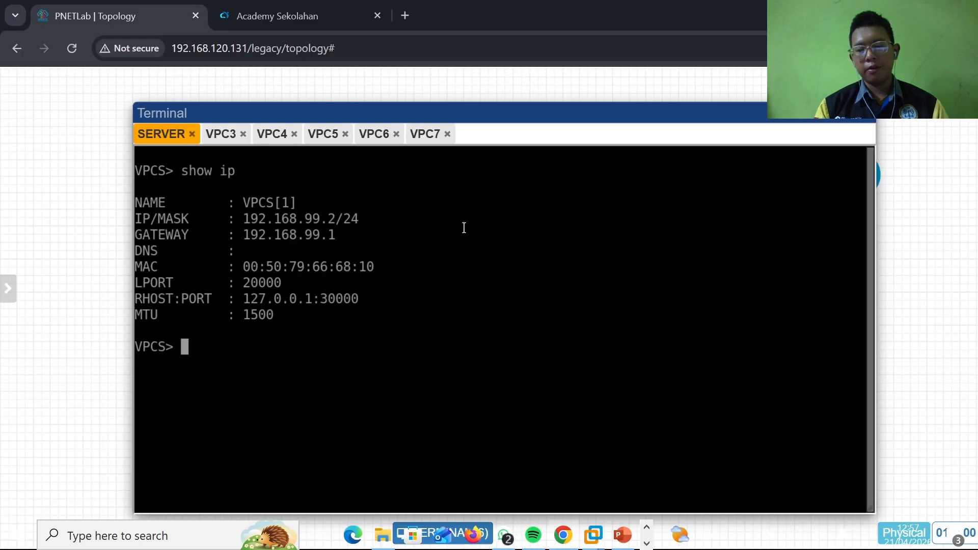
left_click(371, 137)
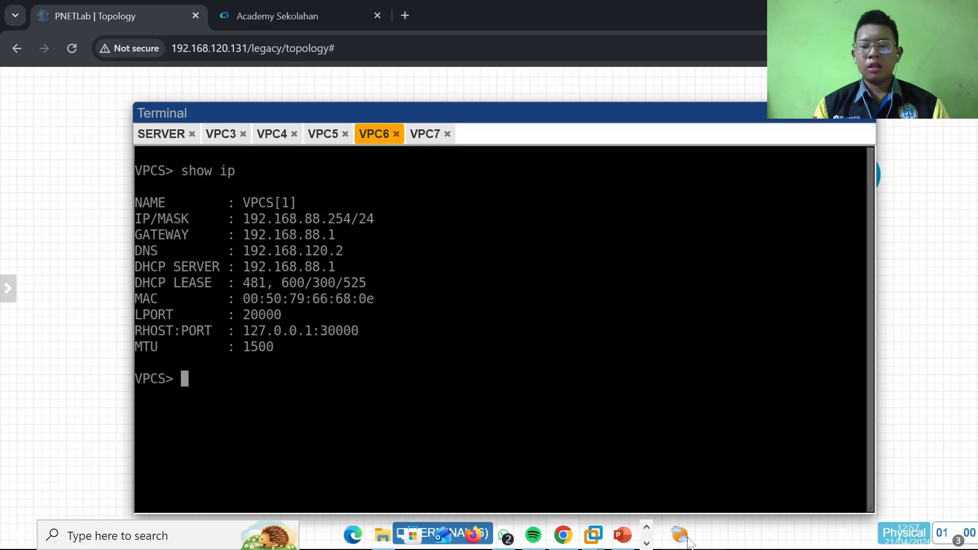
left_click(681, 535)
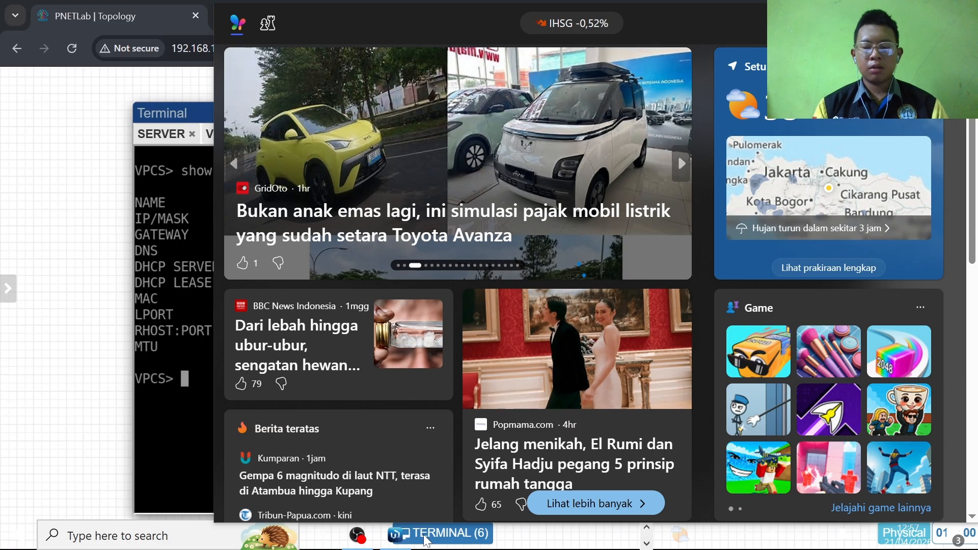
left_click(426, 541)
left_click(395, 539)
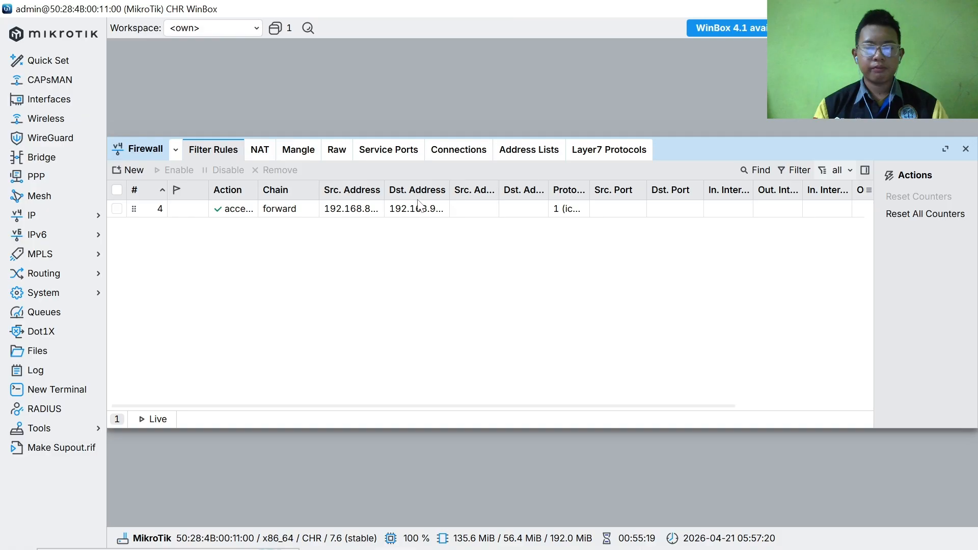
Open the 192.168.88.252 to 192.168.99.2 filter rule and try to copy it.
left_click(385, 209)
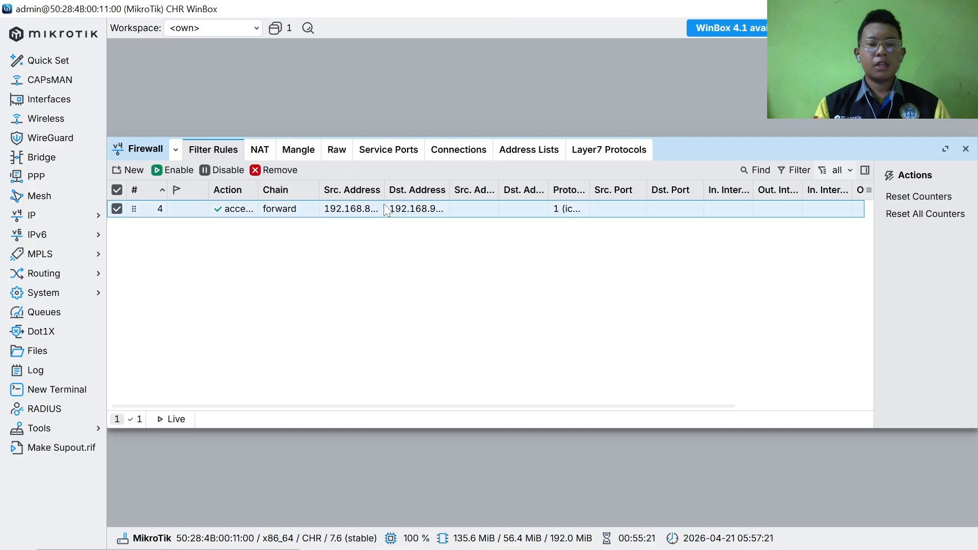
double_click(385, 209)
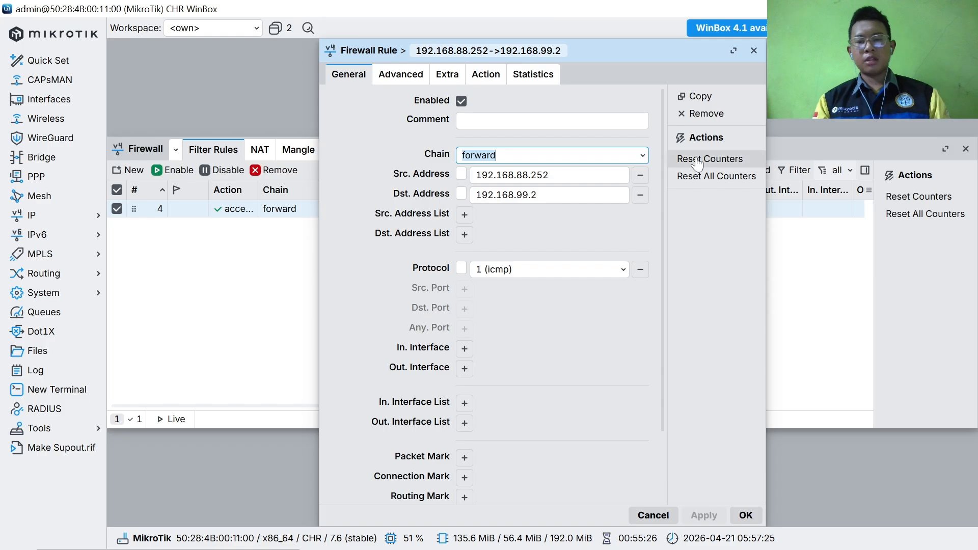
left_click(690, 104)
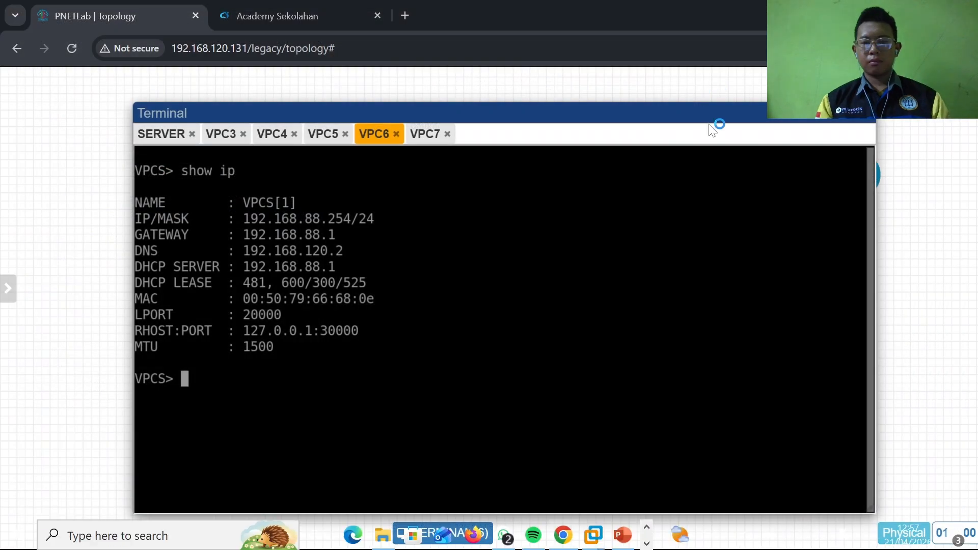
Search Windows for winbox and launch WinBox.exe again.
left_click(647, 543)
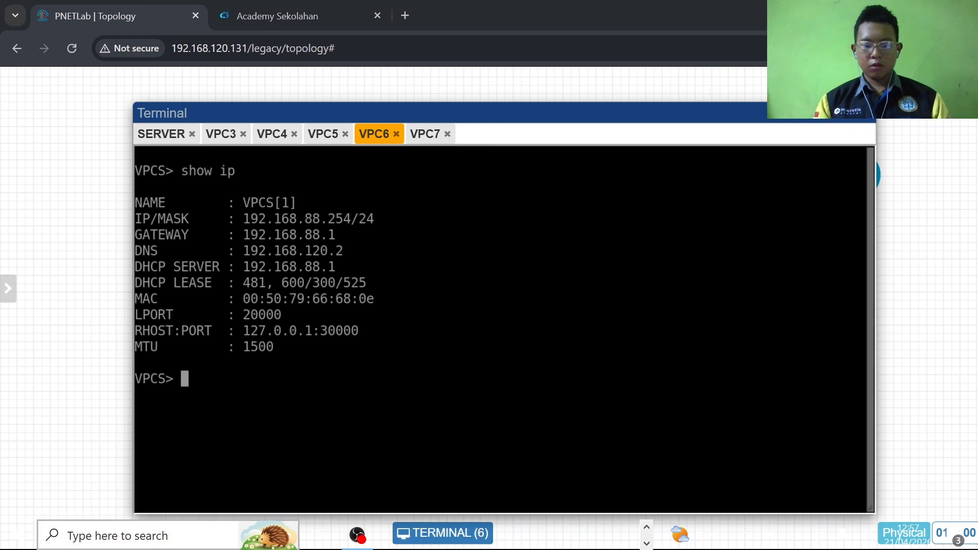
left_click(153, 544)
type("w")
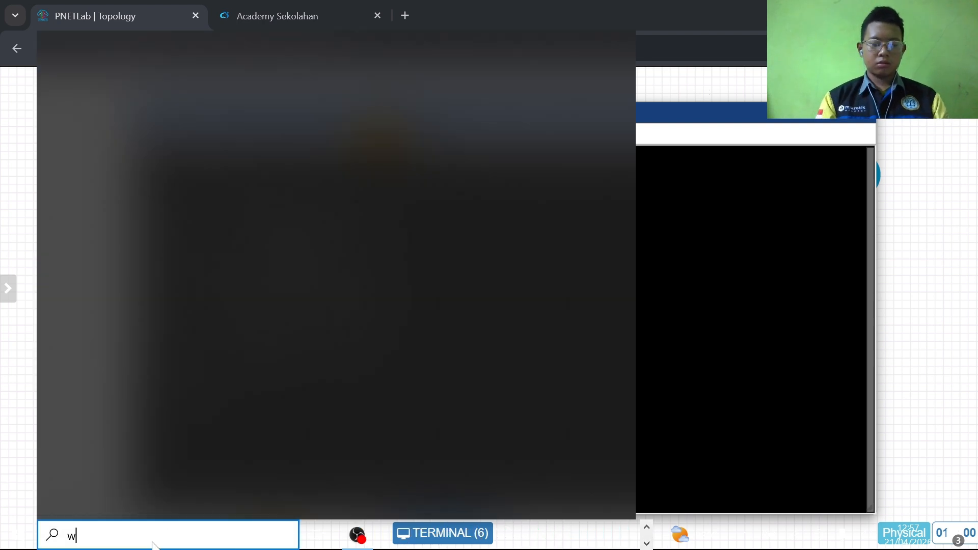
type("inbo")
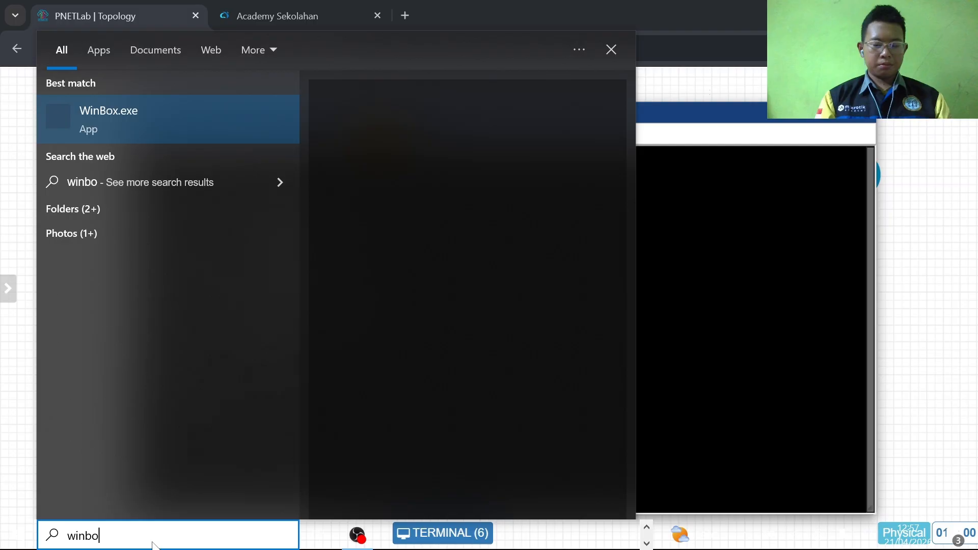
type("x")
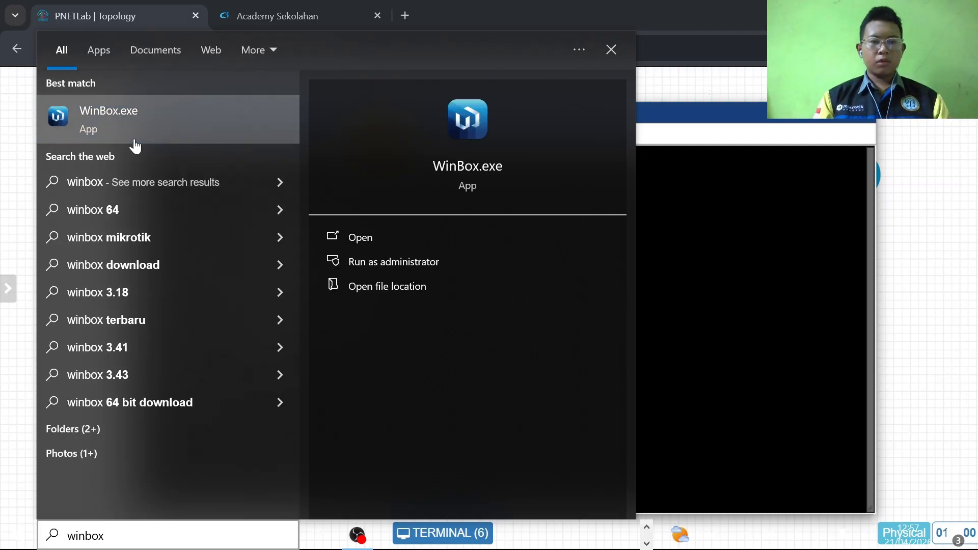
left_click(134, 141)
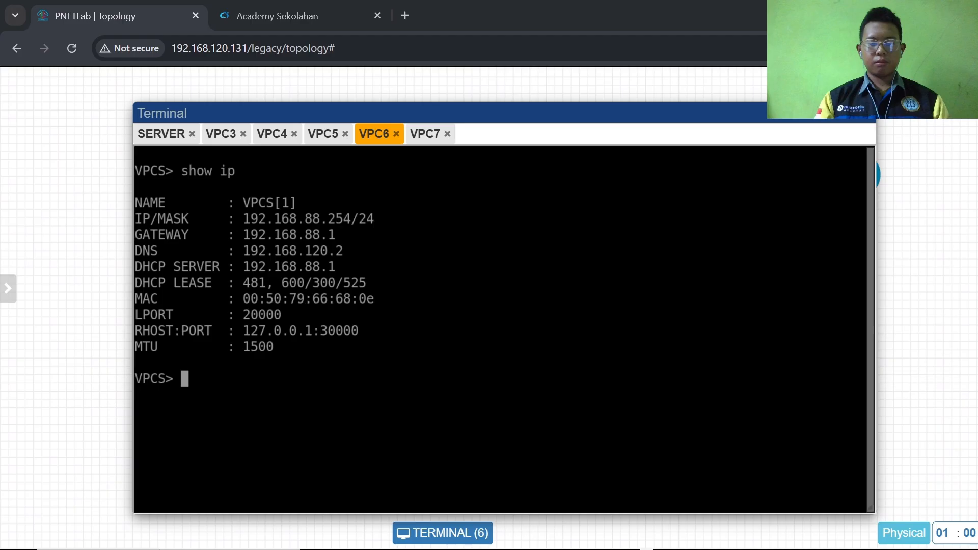
key("super")
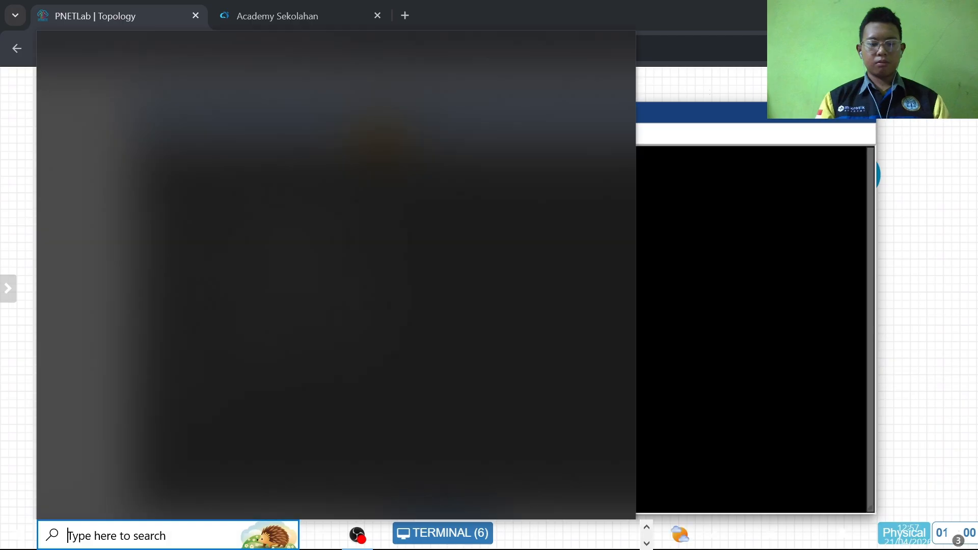
type("winbo")
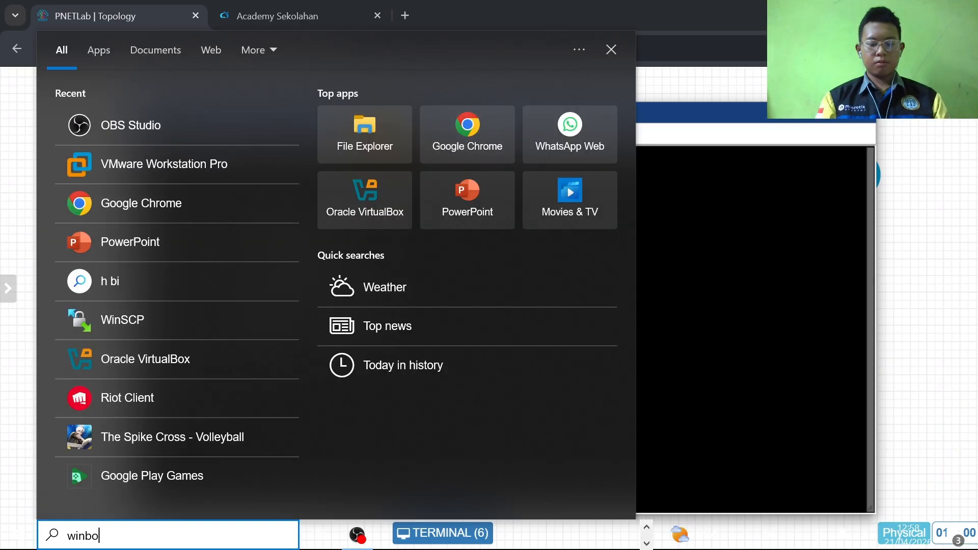
type("x")
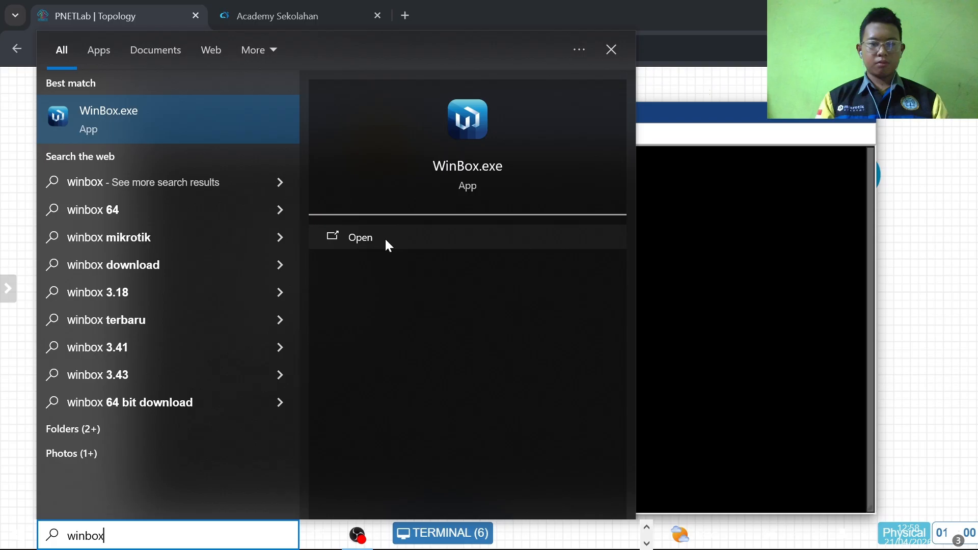
left_click(384, 237)
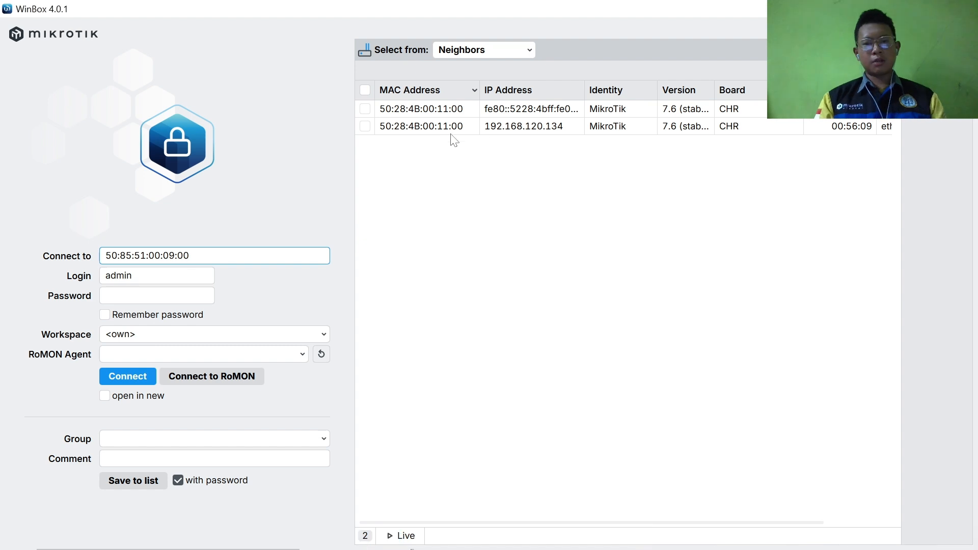
Connect to the MikroTik neighbor listed with 192.168.120.134 by its MAC address, close the extra WinBox window and skip the password change.
double_click(424, 127)
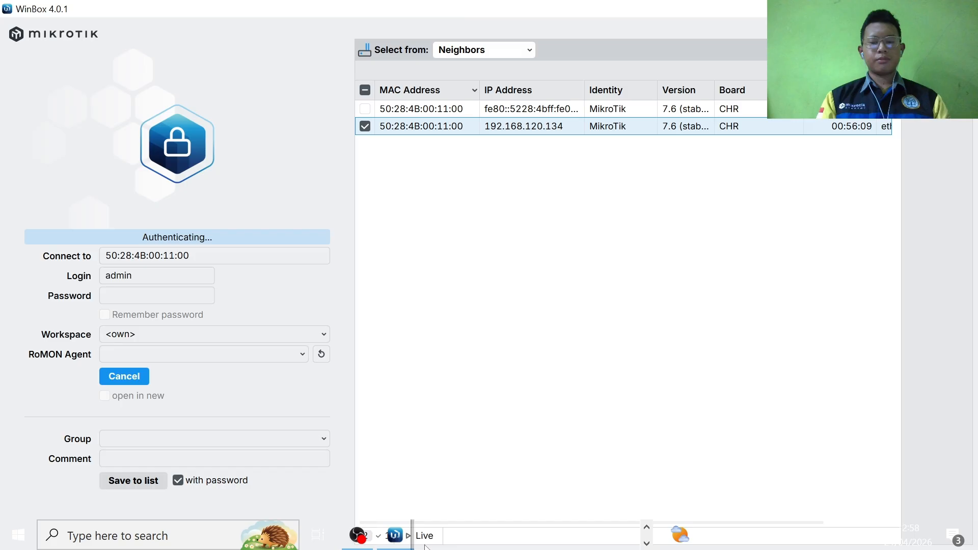
mouse_move(395, 535)
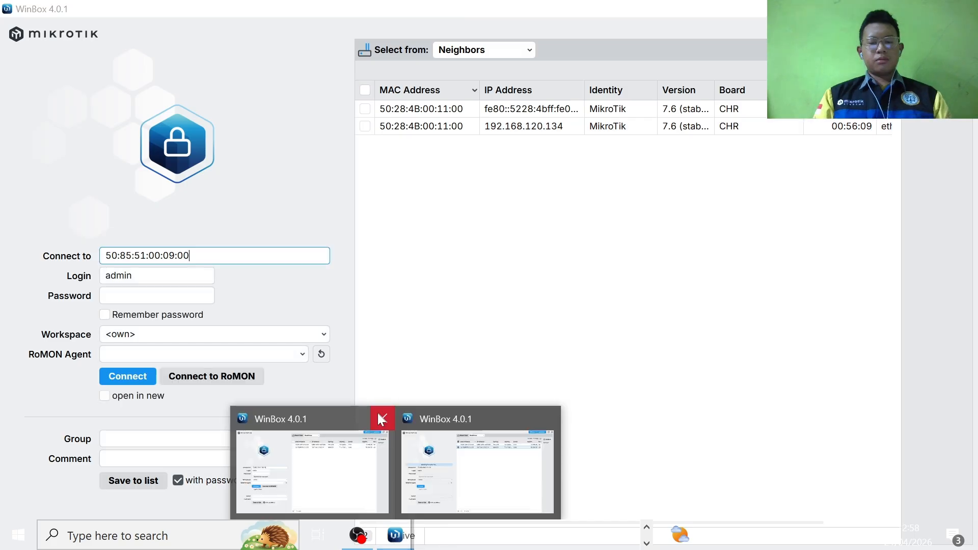
left_click(379, 415)
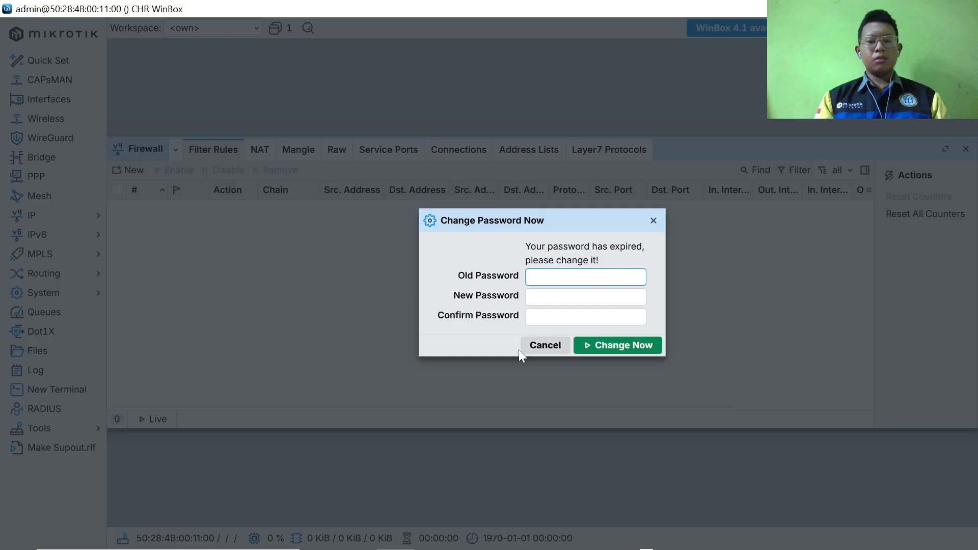
left_click(520, 349)
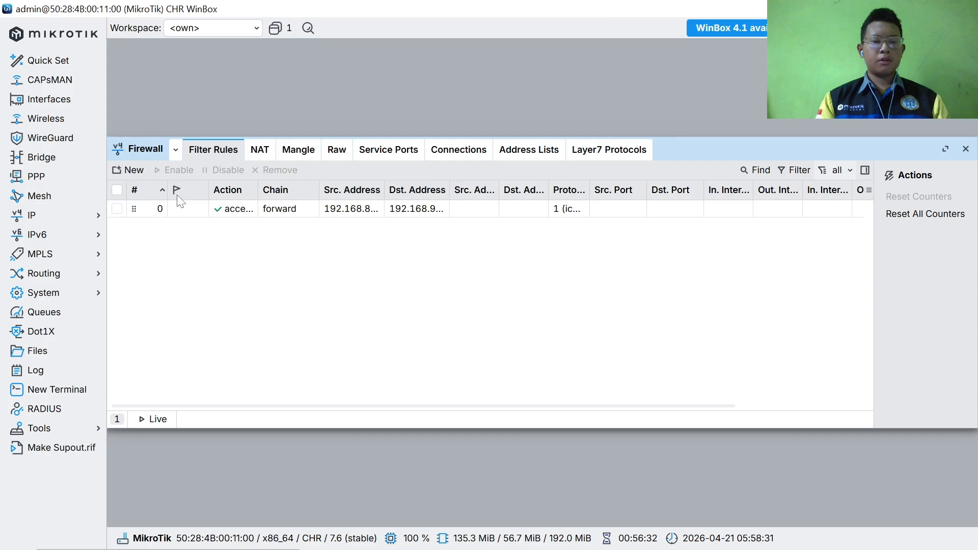
Open the 192.168.88.252 to 192.168.99.2 filter rule again and try to duplicate it.
left_click(322, 216)
double_click(321, 213)
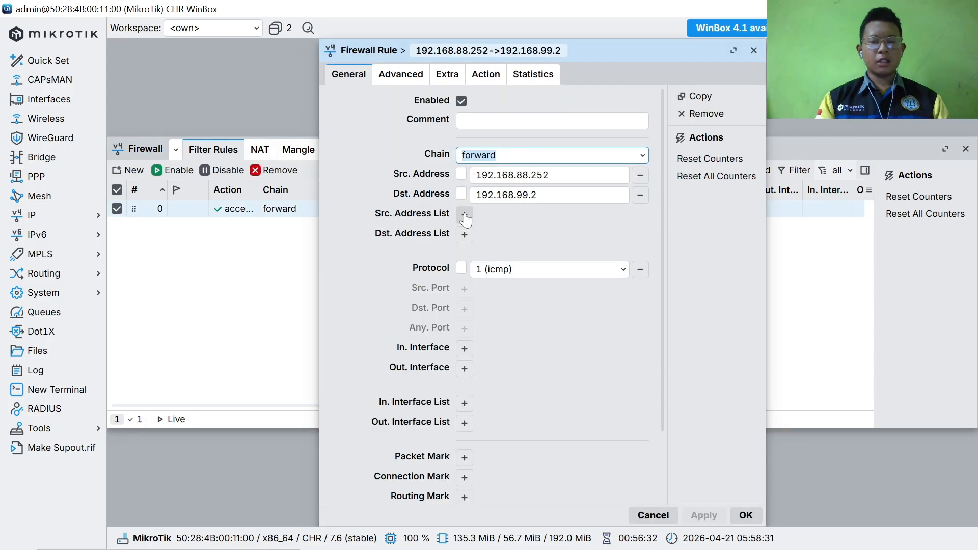
left_click(694, 95)
left_click(697, 98)
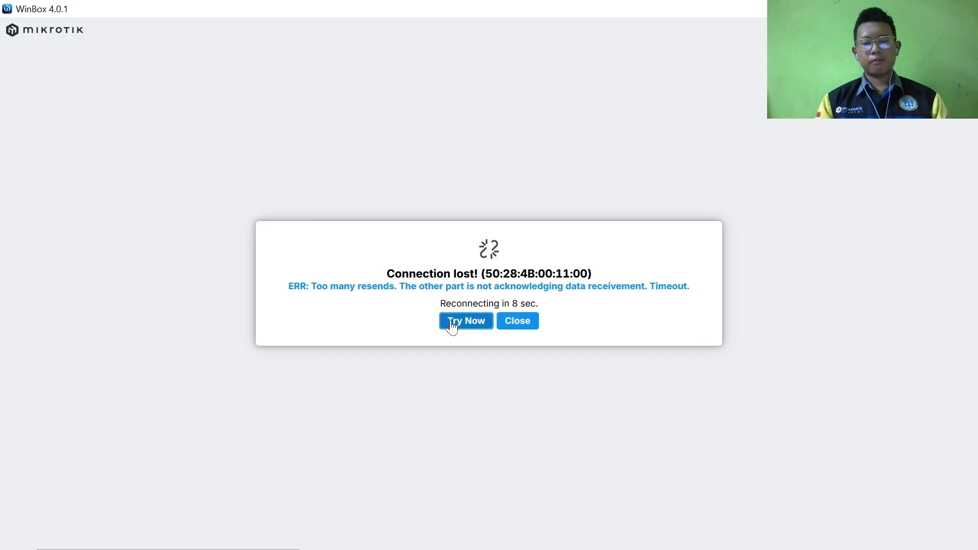
Retry the lost router connection and skip the expired-password change.
left_click(453, 324)
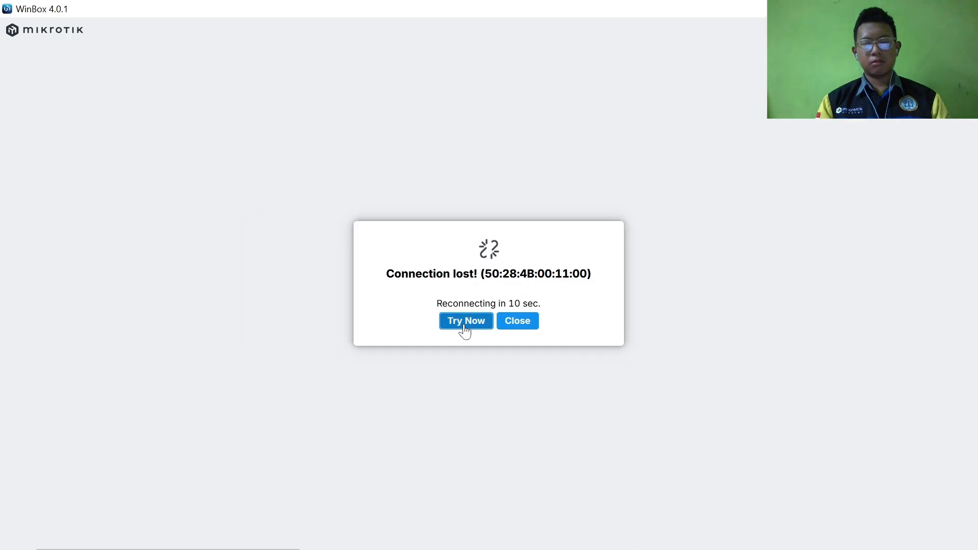
left_click(476, 332)
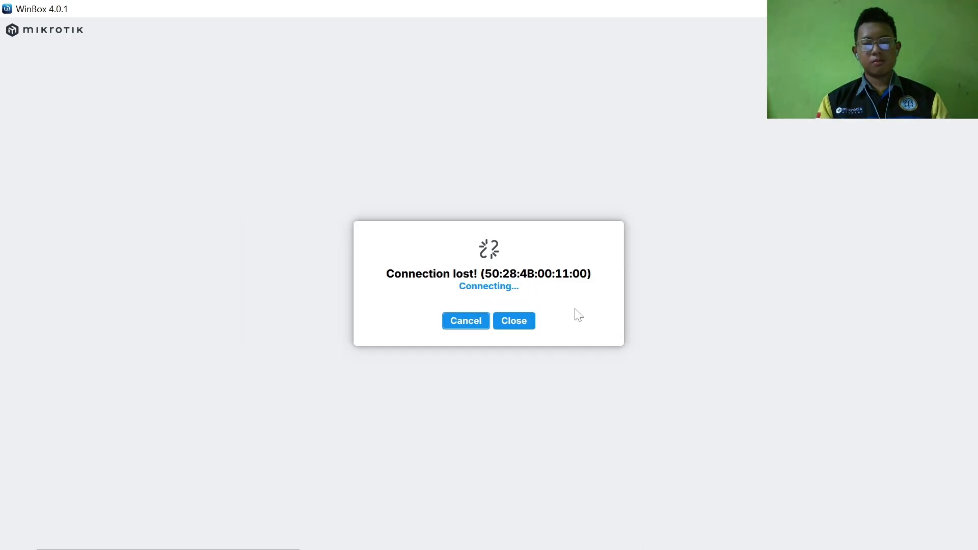
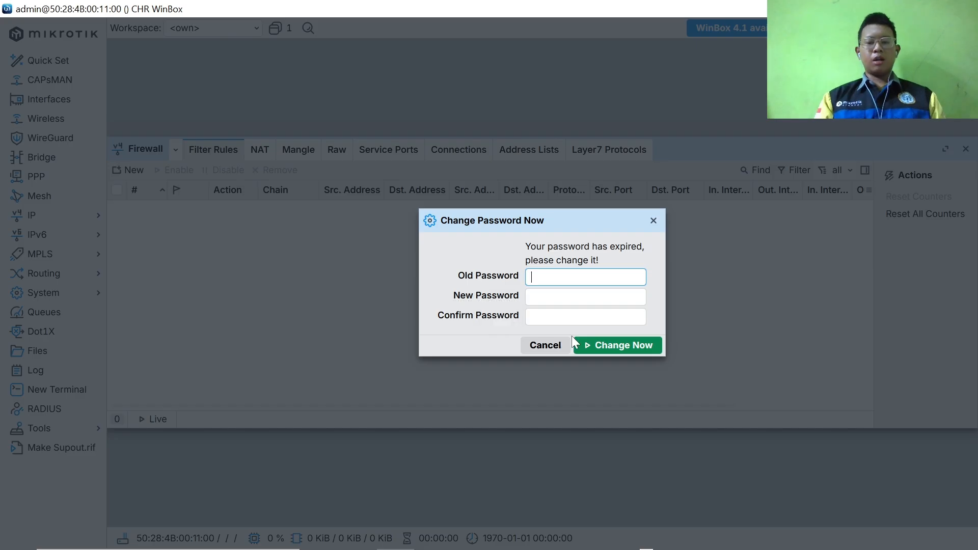
left_click(544, 345)
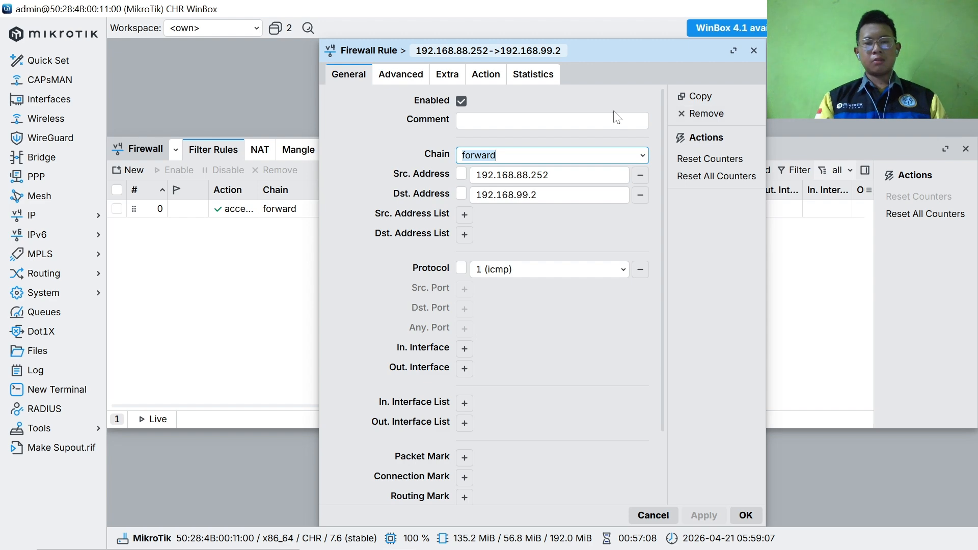
Reopen the 192.168.88.252 to 192.168.99.2 filter rule, copy it, and set the copy's source address to 192.168.88.254.
left_click(754, 49)
double_click(451, 212)
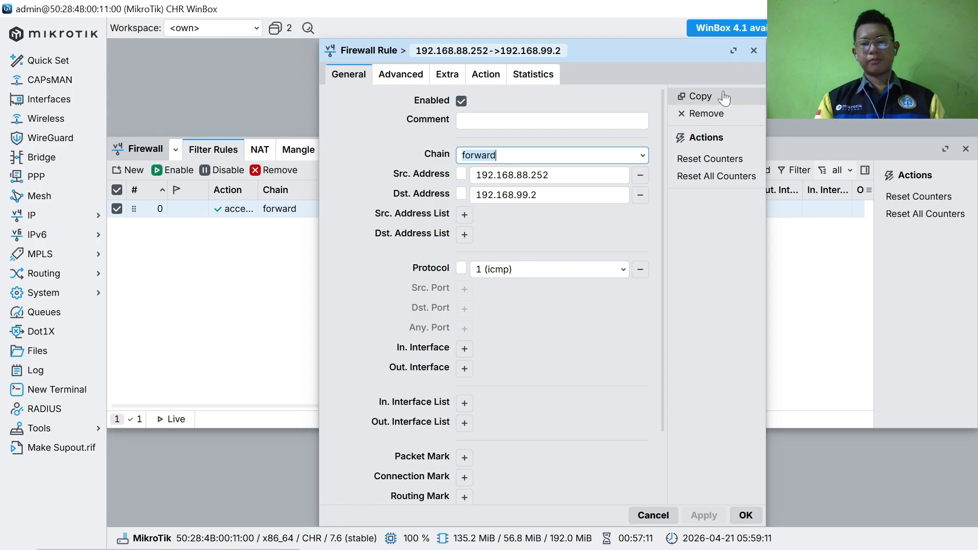
left_click(725, 97)
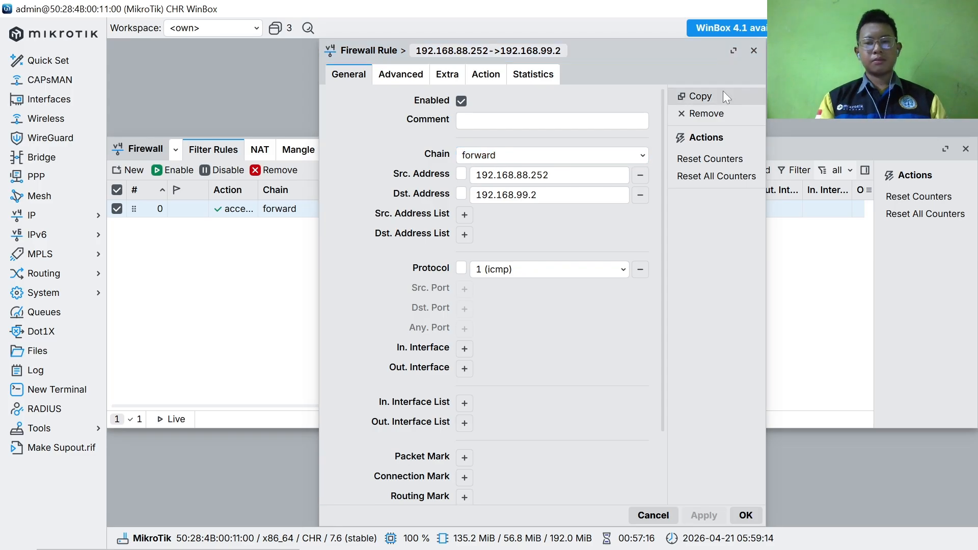
left_click(560, 185)
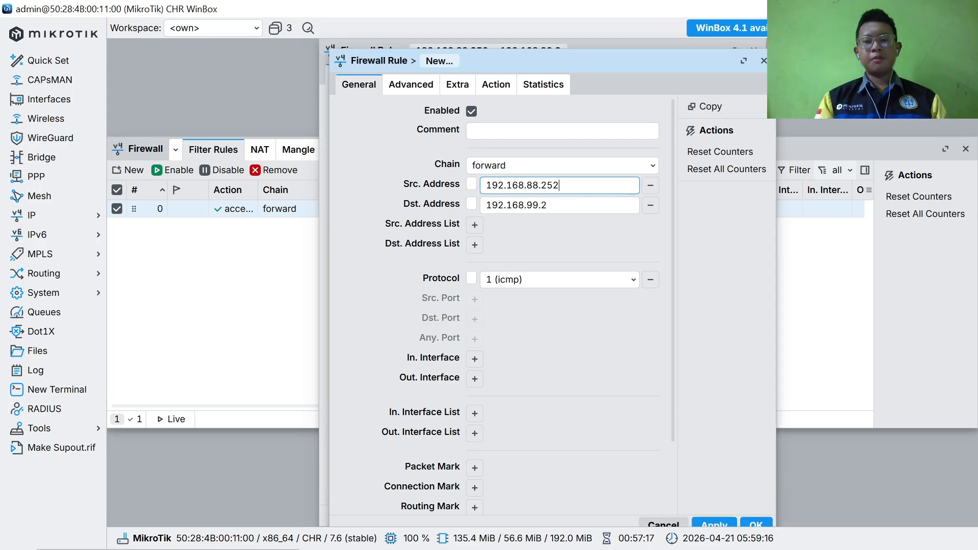
key("BackSpace")
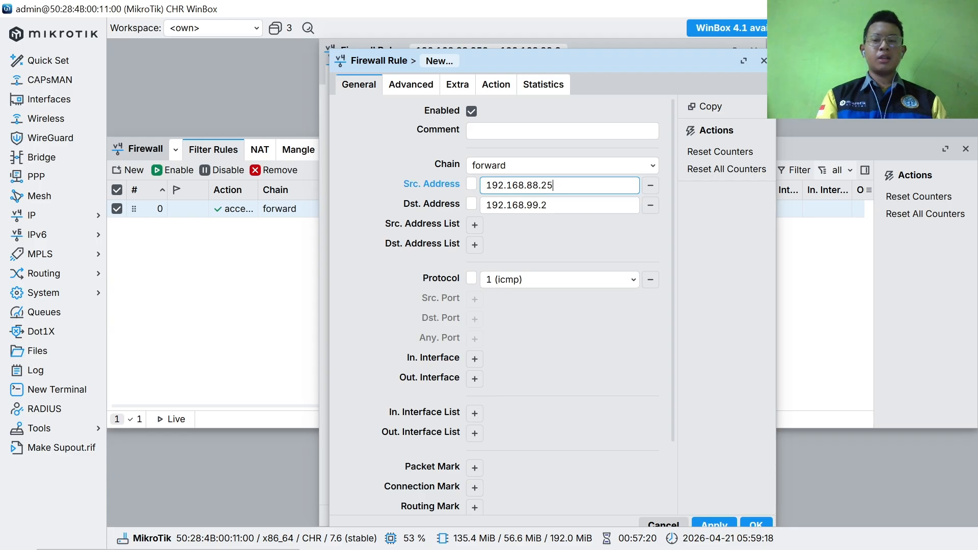
type("4")
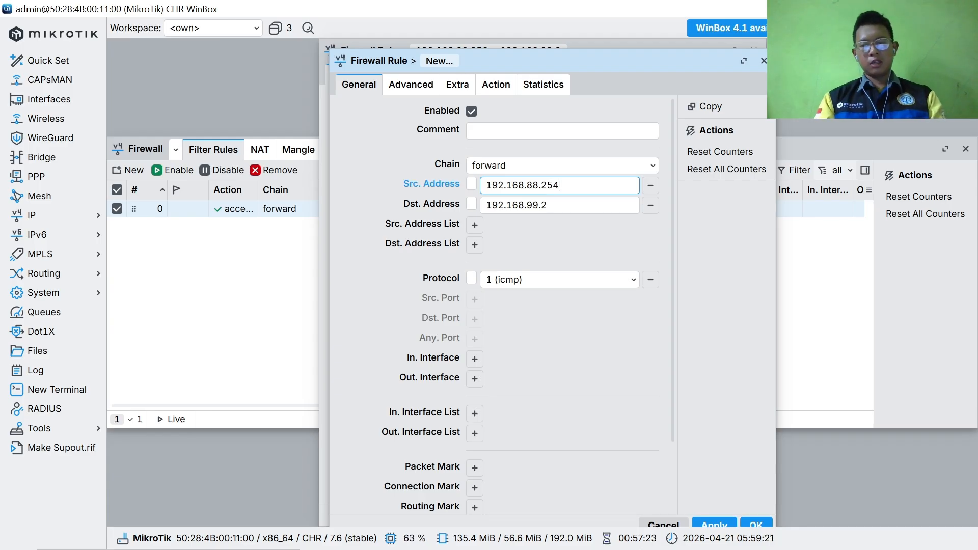
Check the copied rule's action, save the rule, and close both rule windows.
left_click(493, 86)
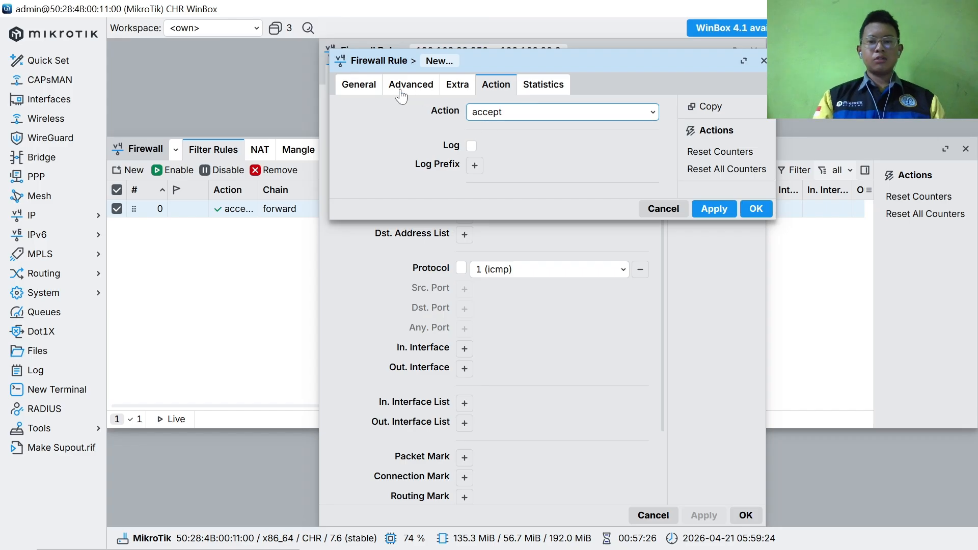
left_click(363, 87)
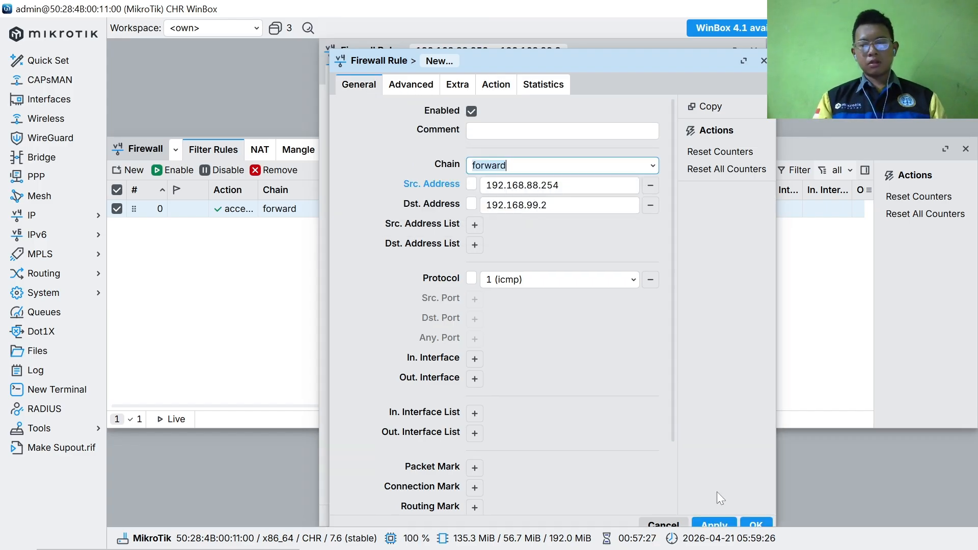
left_click(712, 528)
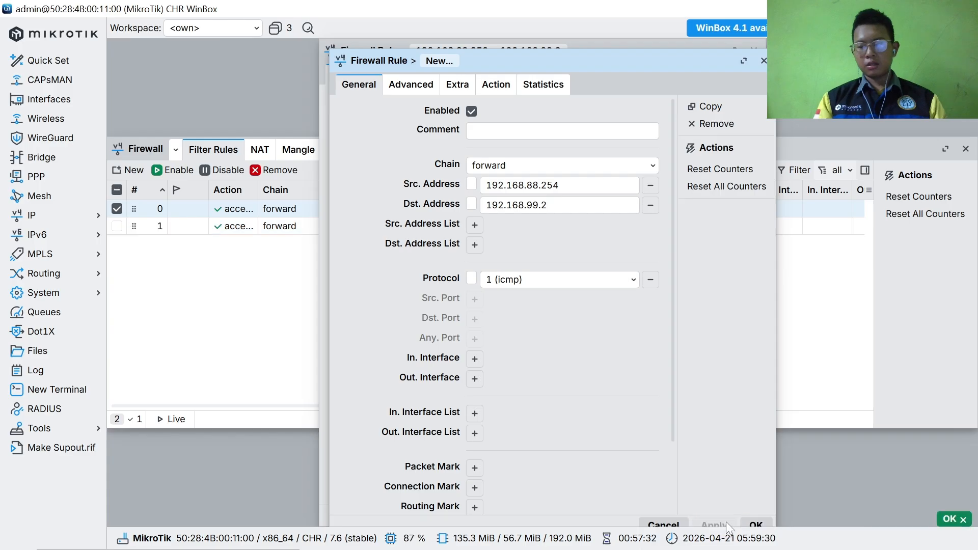
left_click(749, 524)
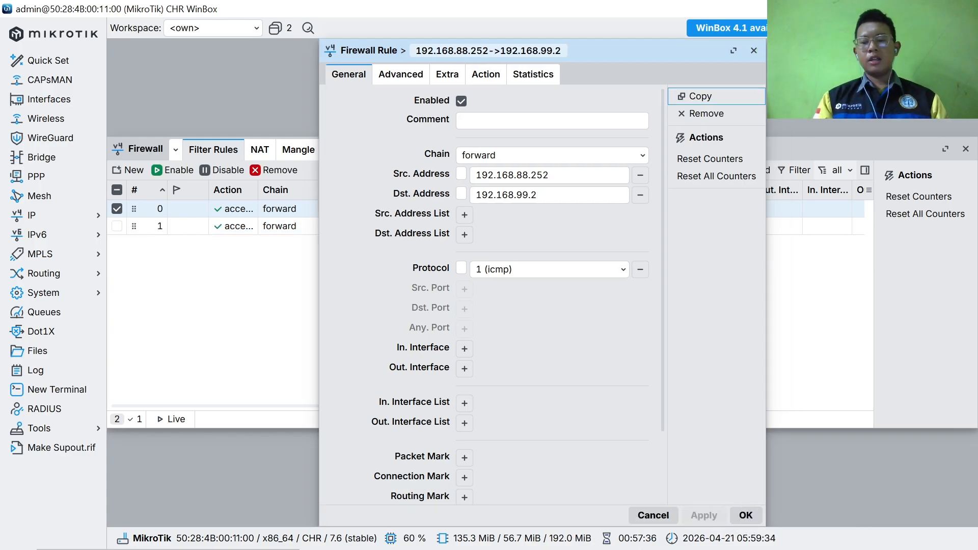
left_click(745, 515)
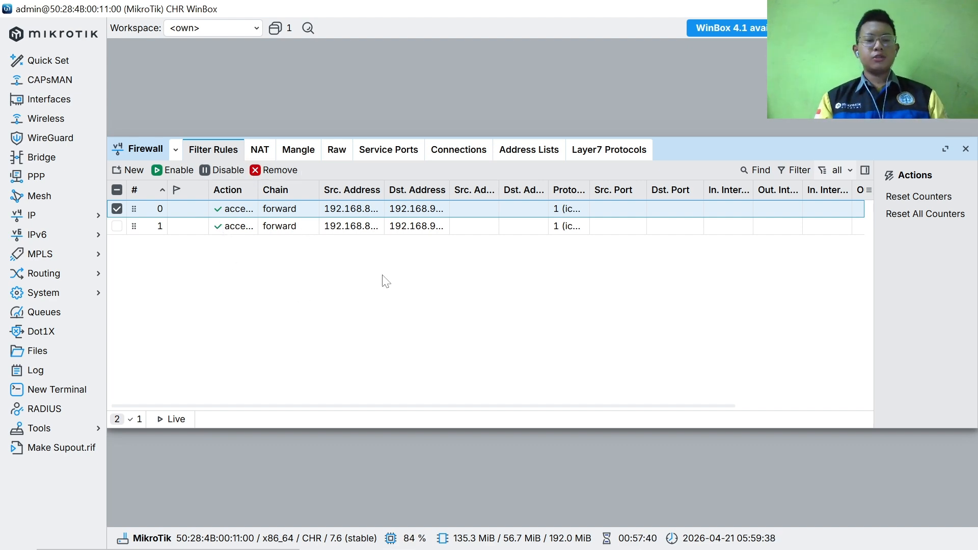
mouse_move(679, 548)
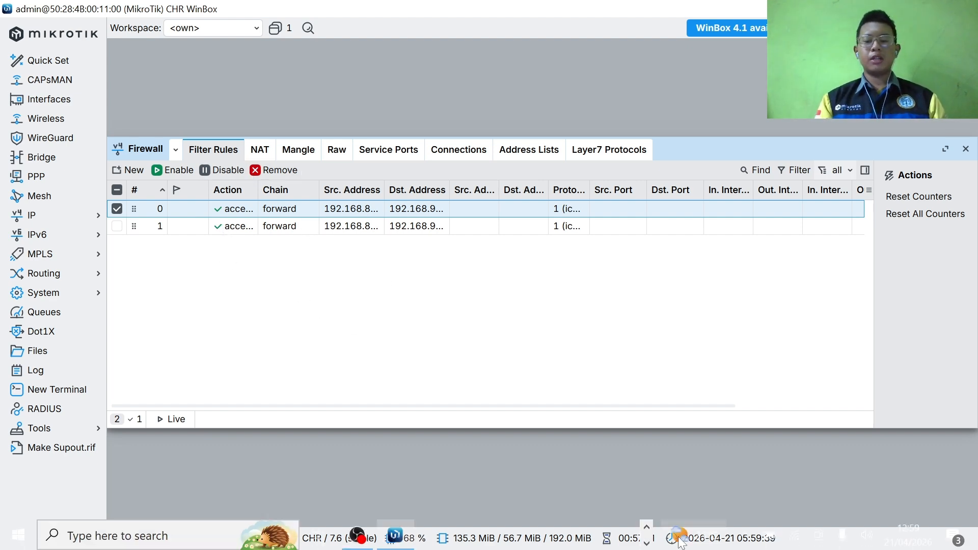
left_click(646, 529)
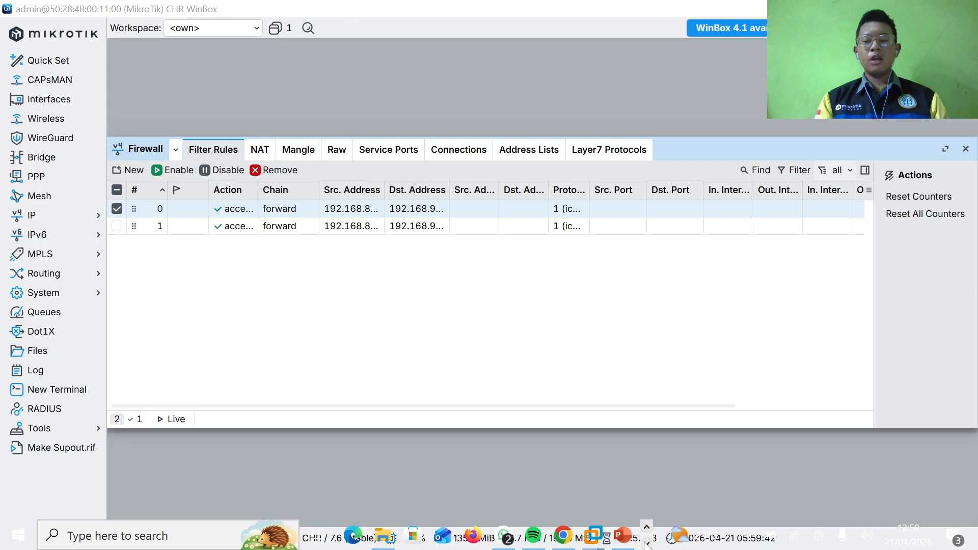
left_click(647, 544)
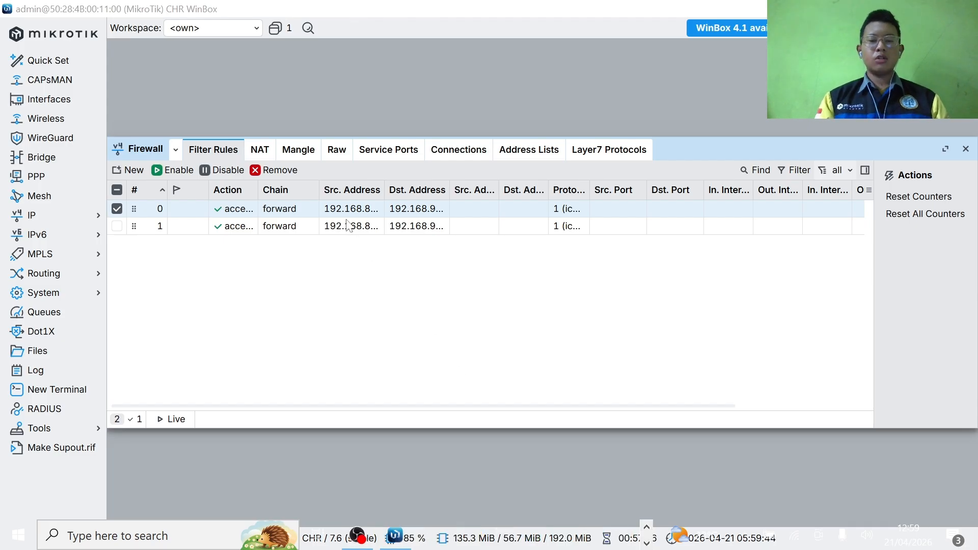
Start a new forward-chain filter rule with destination address 192.168.99.2 and protocol icmp.
left_click(130, 170)
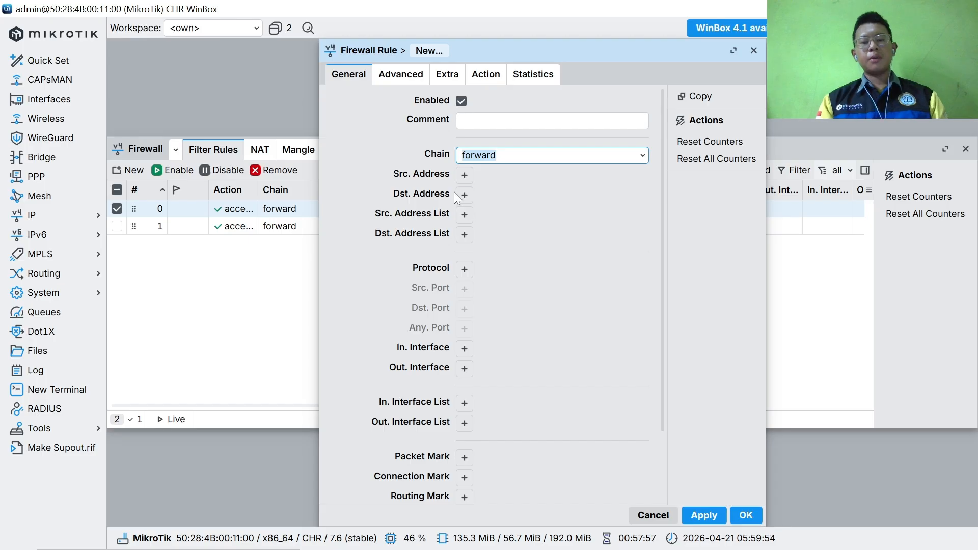
left_click(466, 197)
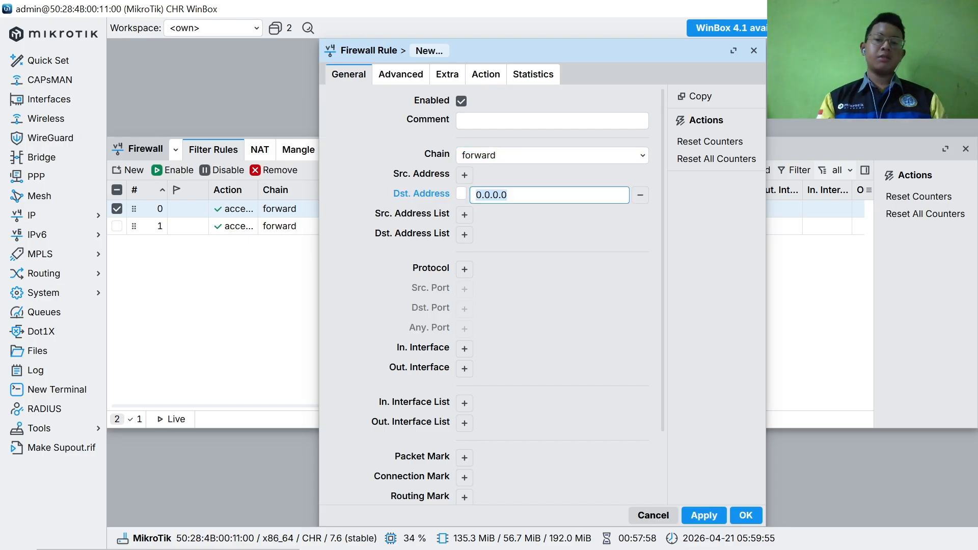
key("BackSpace")
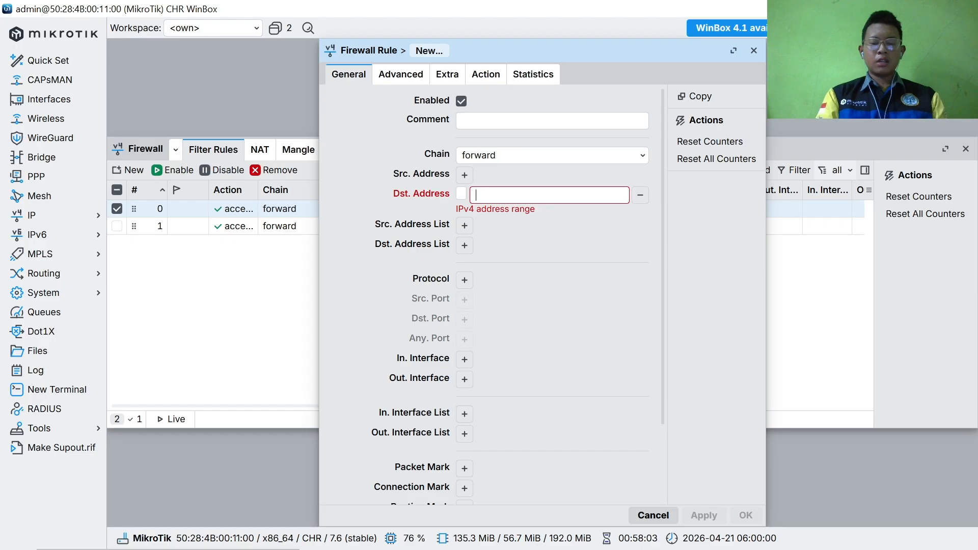
type("192.")
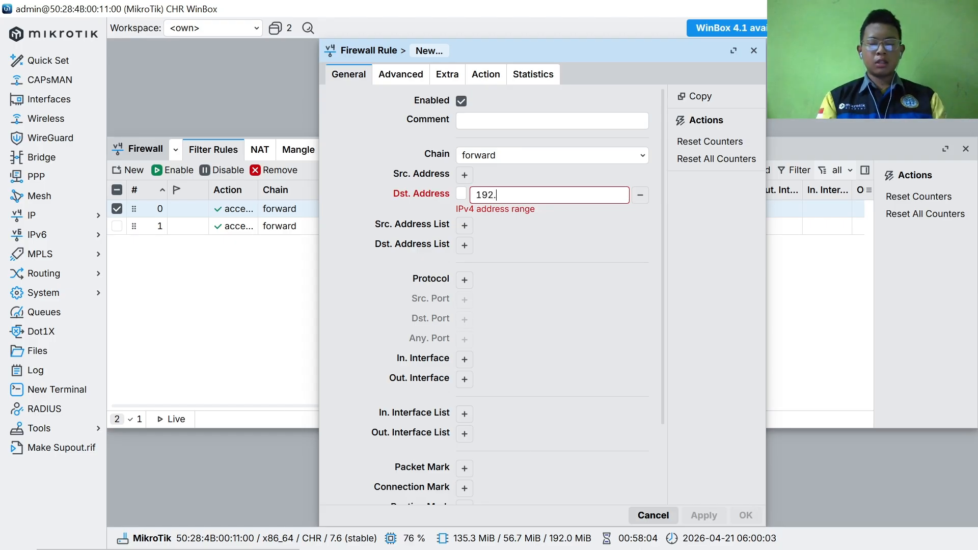
type("168.")
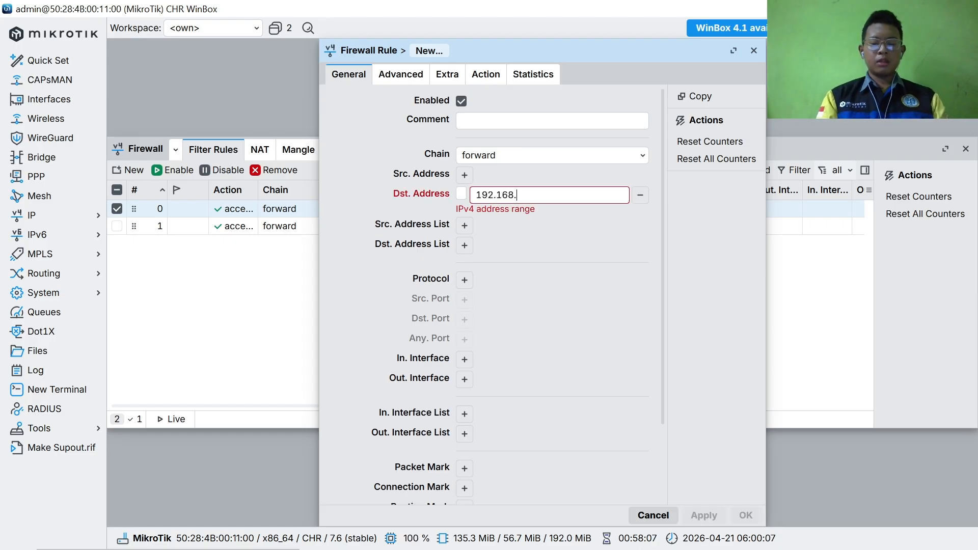
type("99.2")
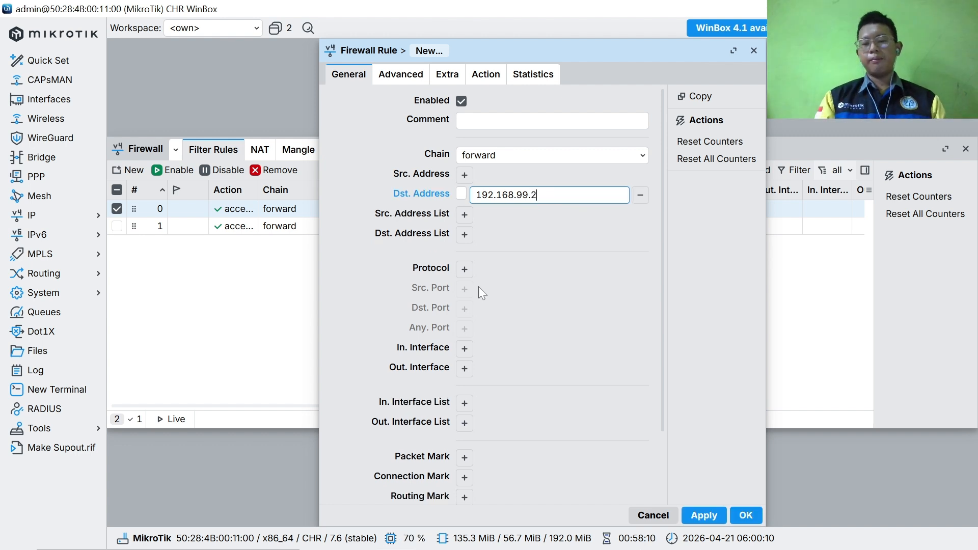
left_click(464, 269)
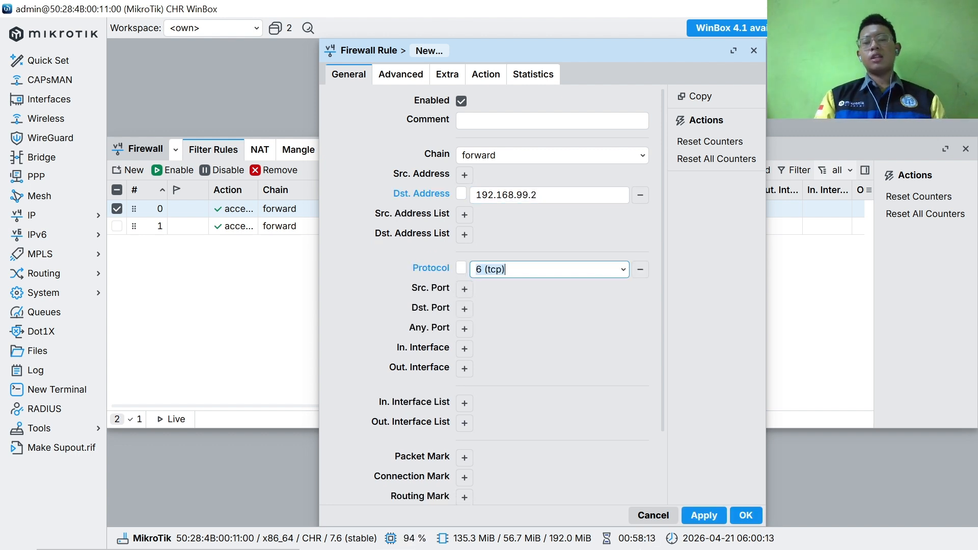
left_click(623, 270)
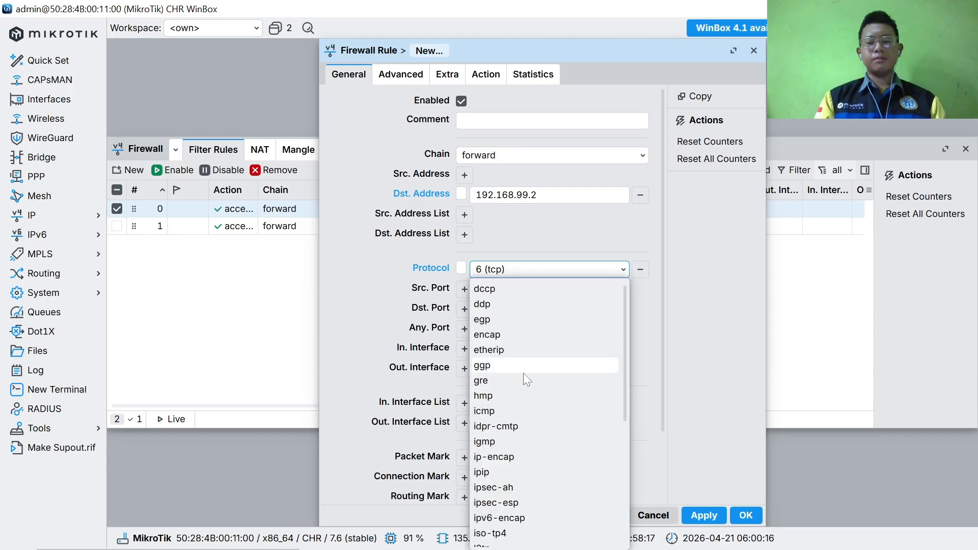
left_click(527, 411)
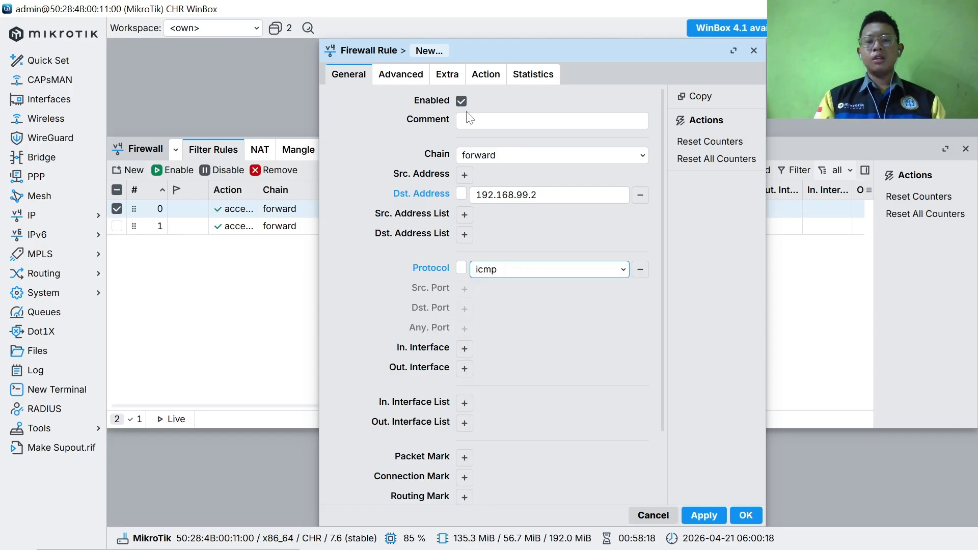
Set the new ICMP rule's action to drop.
left_click(484, 75)
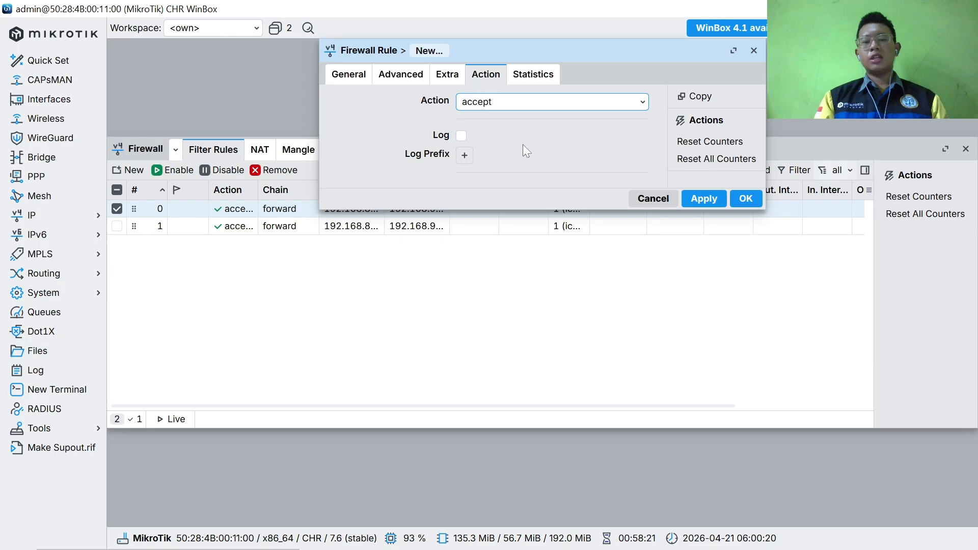
left_click(602, 102)
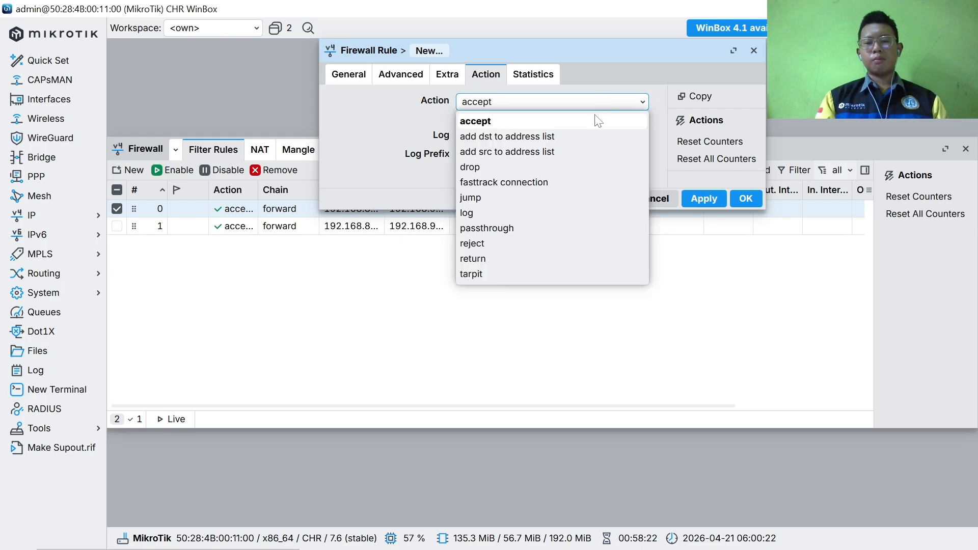
left_click(563, 167)
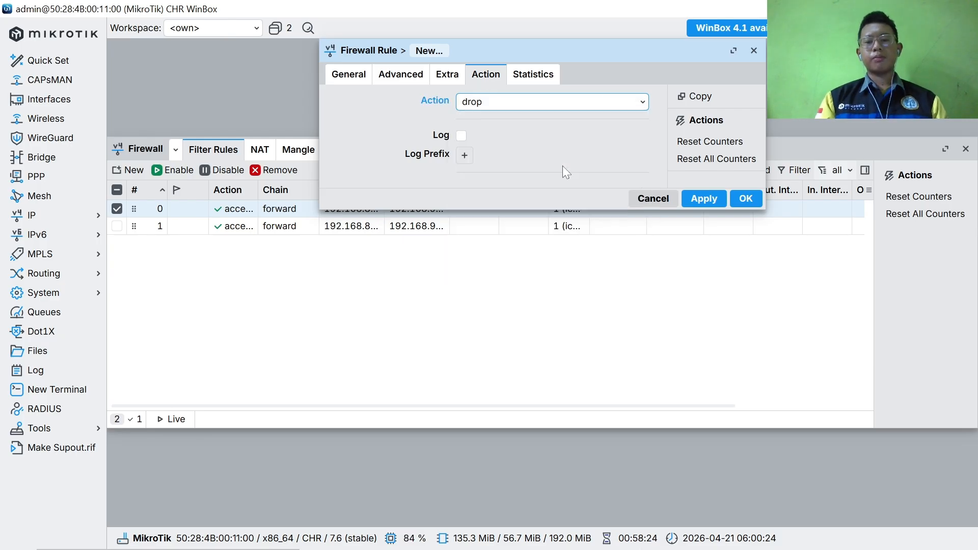
Save the ICMP drop rule for destination 192.168.99.2 and close its window.
left_click(716, 200)
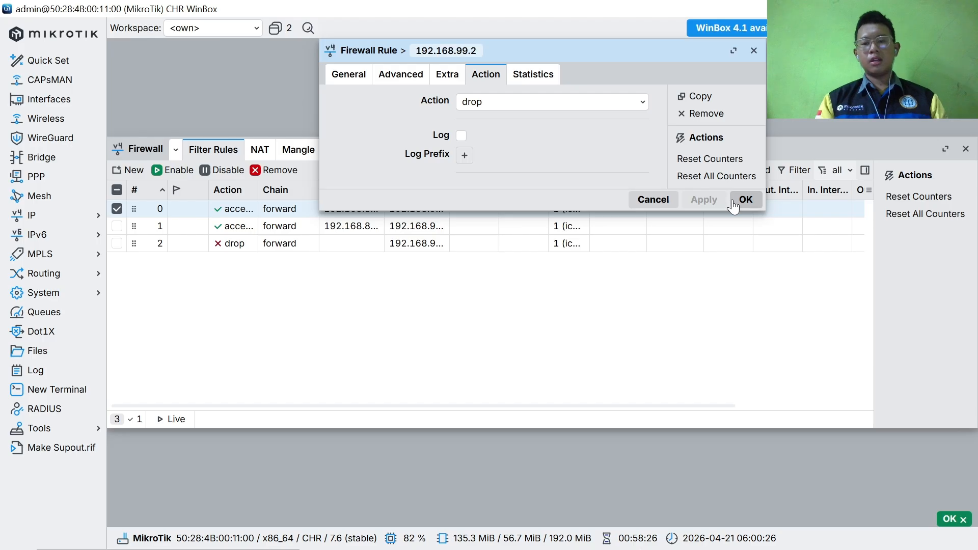
left_click(734, 202)
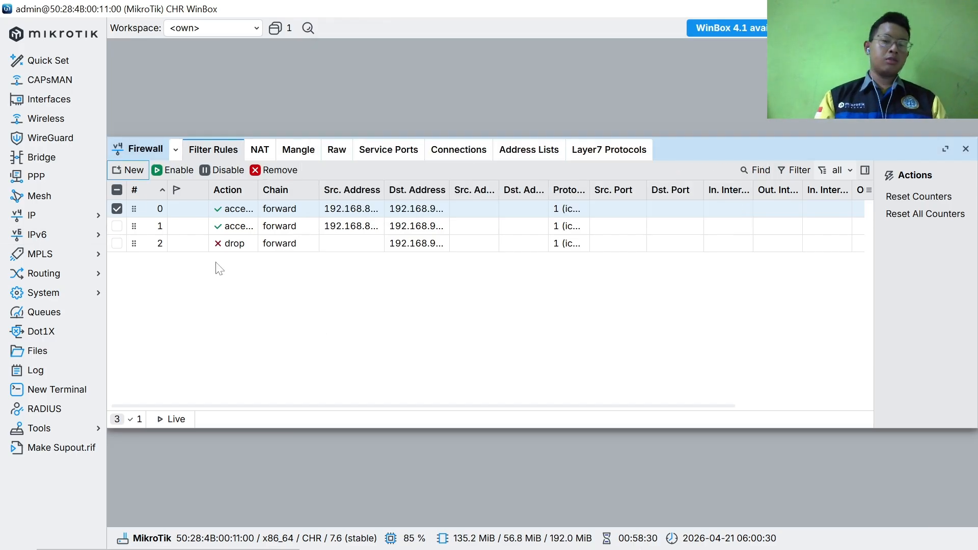
Switch to the PNETLab terminals in Chrome and check the SERVER node's IP configuration.
mouse_move(647, 548)
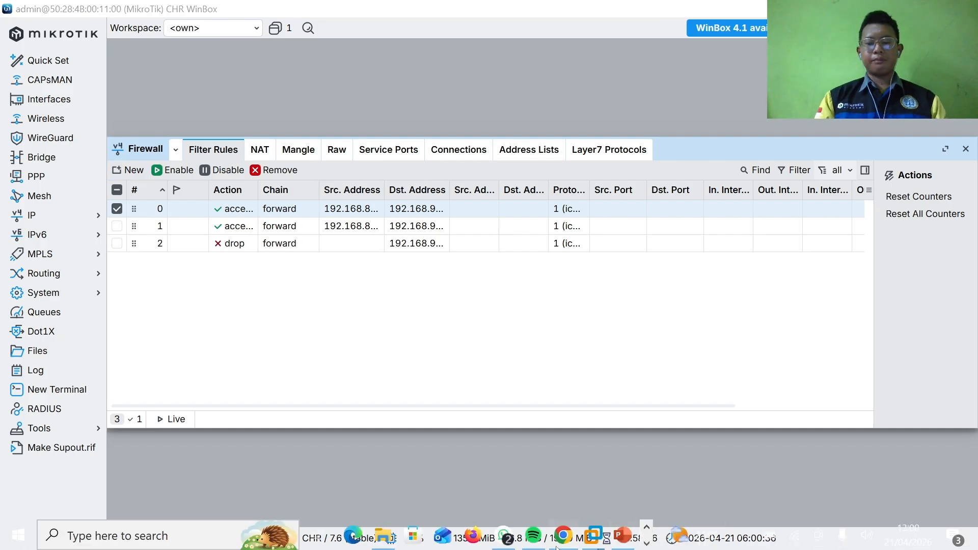
left_click(560, 541)
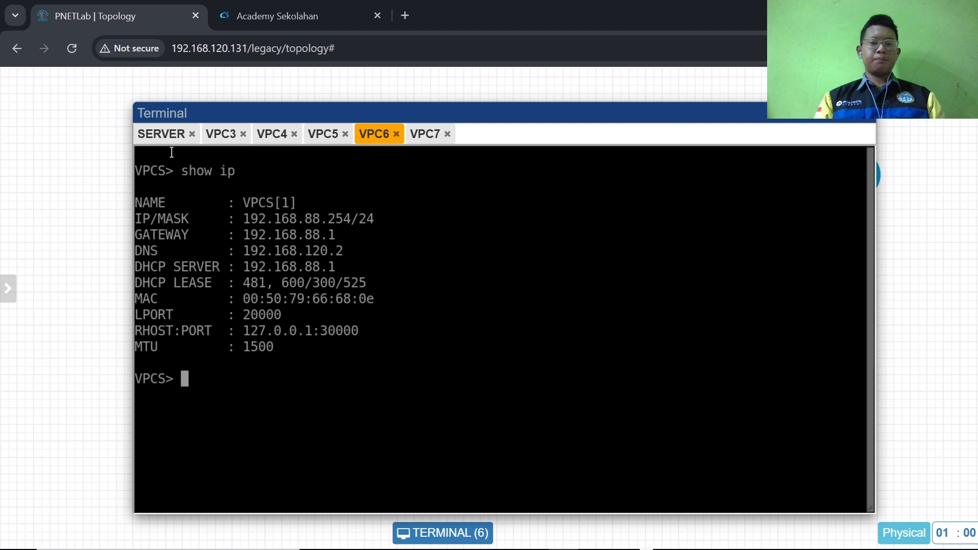
left_click(174, 135)
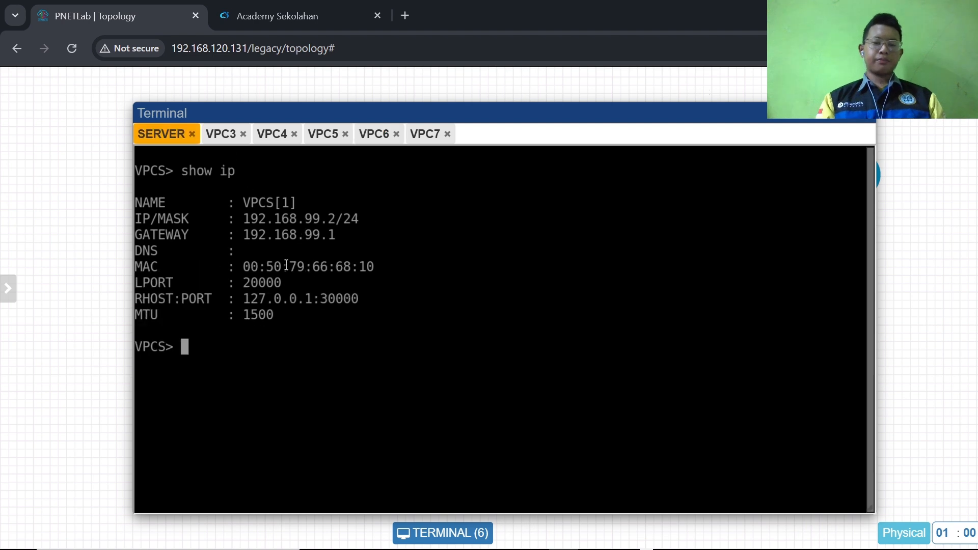
Ping 192.168.99.2 from the VPC3 terminal to test the drop rule, stopping the ping after a few attempts.
left_click(209, 142)
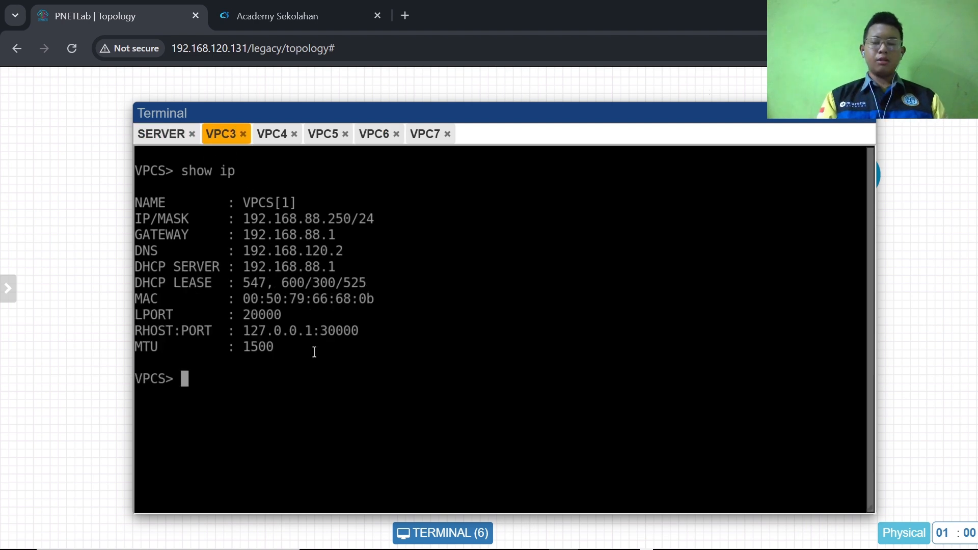
type("p")
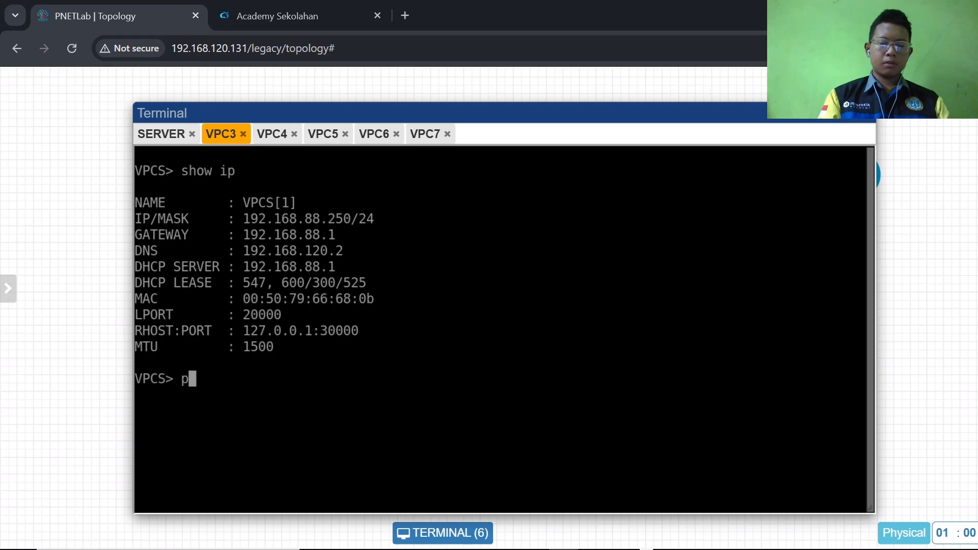
type("ing")
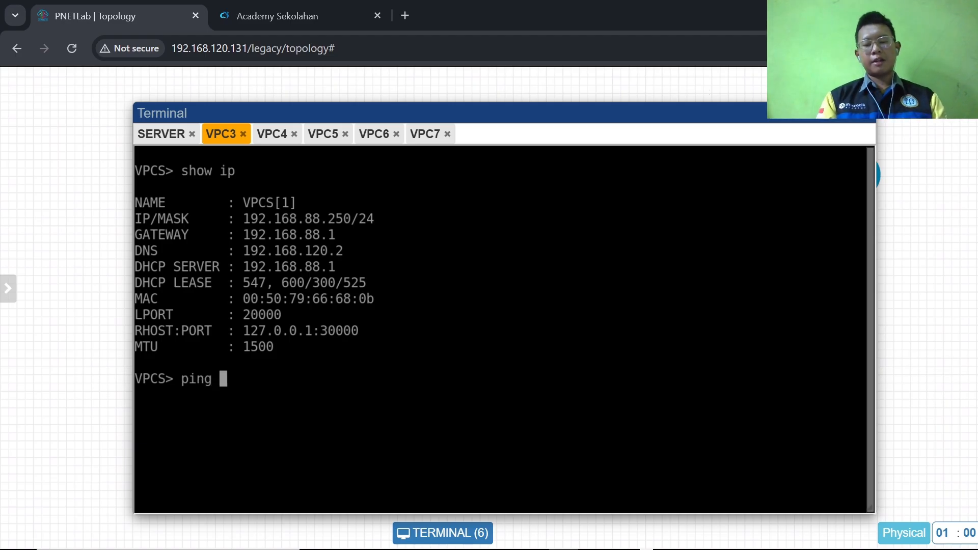
type("192")
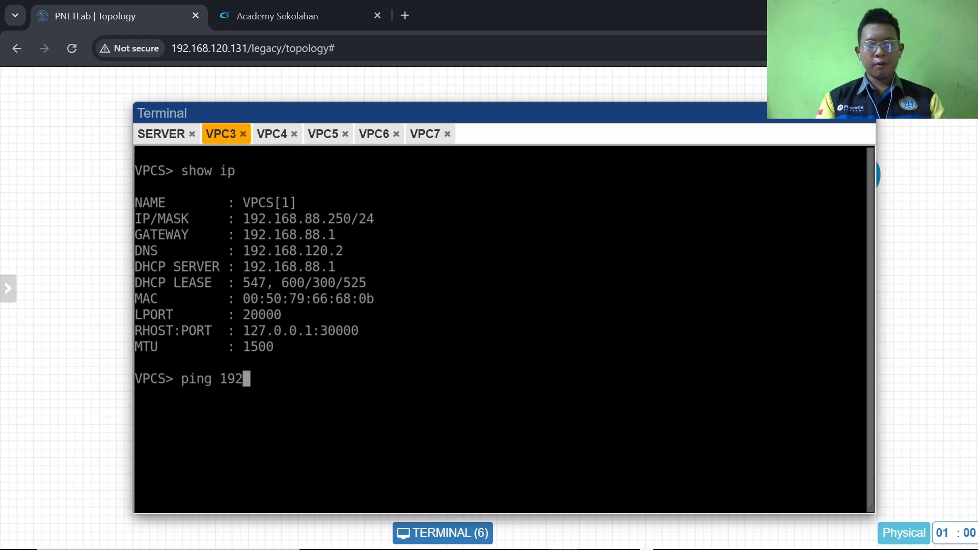
type(".168")
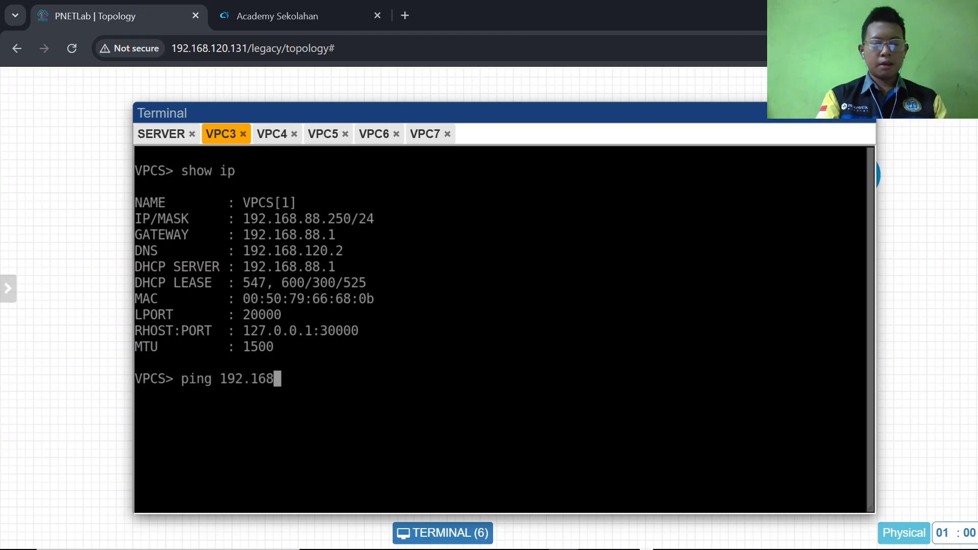
type(".99/")
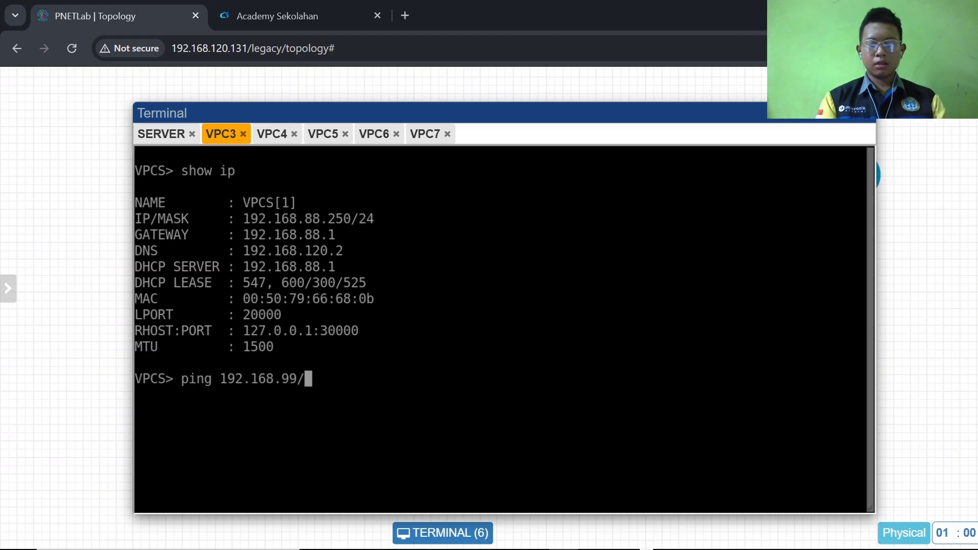
key("BackSpace")
type(".2")
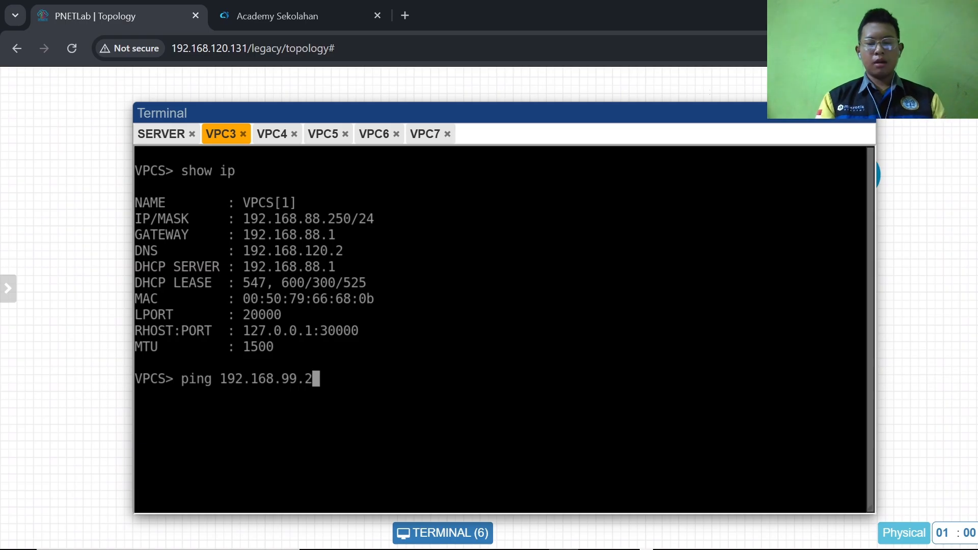
key("Return")
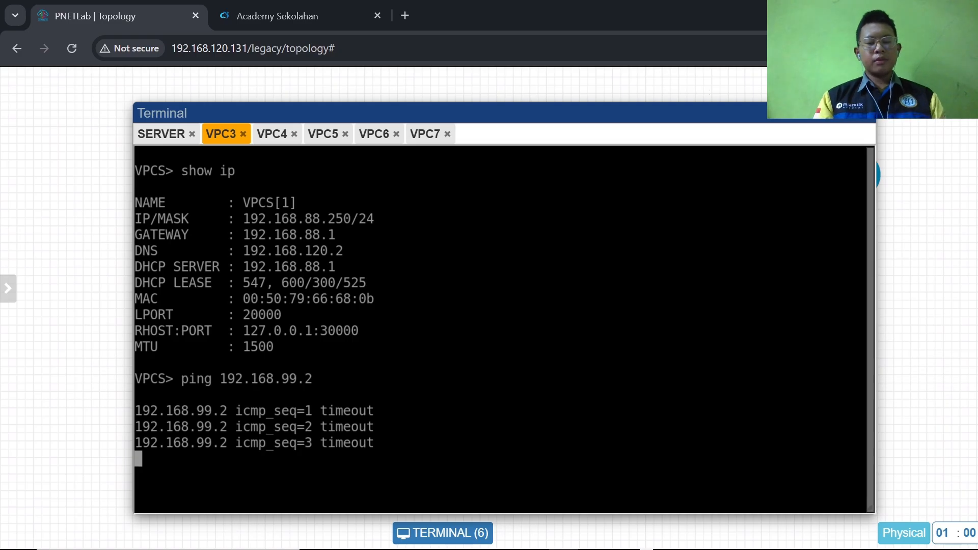
key("ctrl+c")
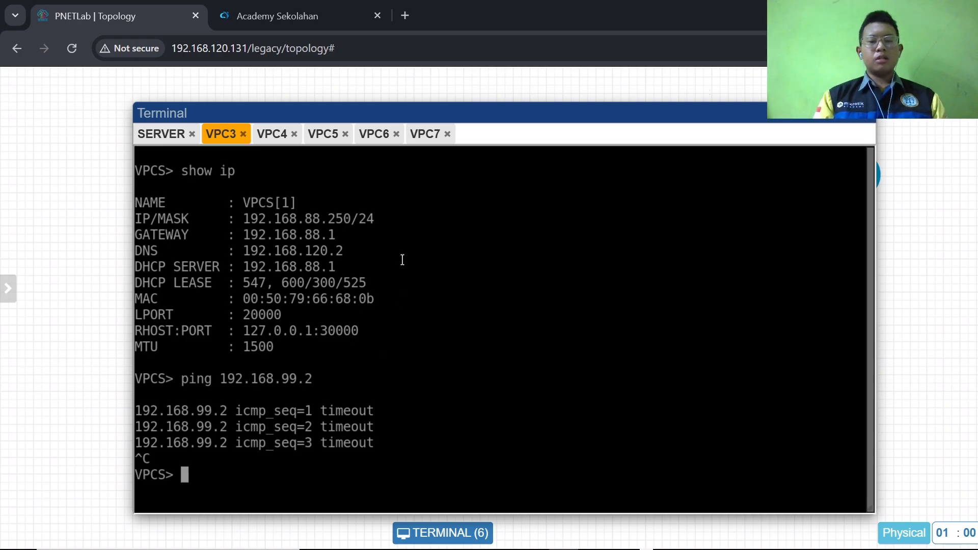
Ping 192.168.99.2 from the VPC5 terminal to test its accept rule.
left_click(322, 136)
type("p")
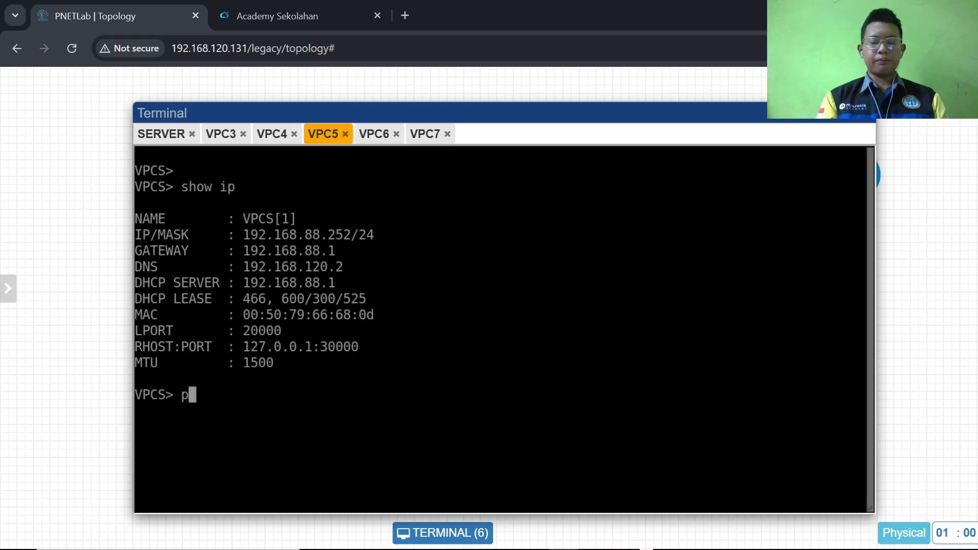
type("ing 192.")
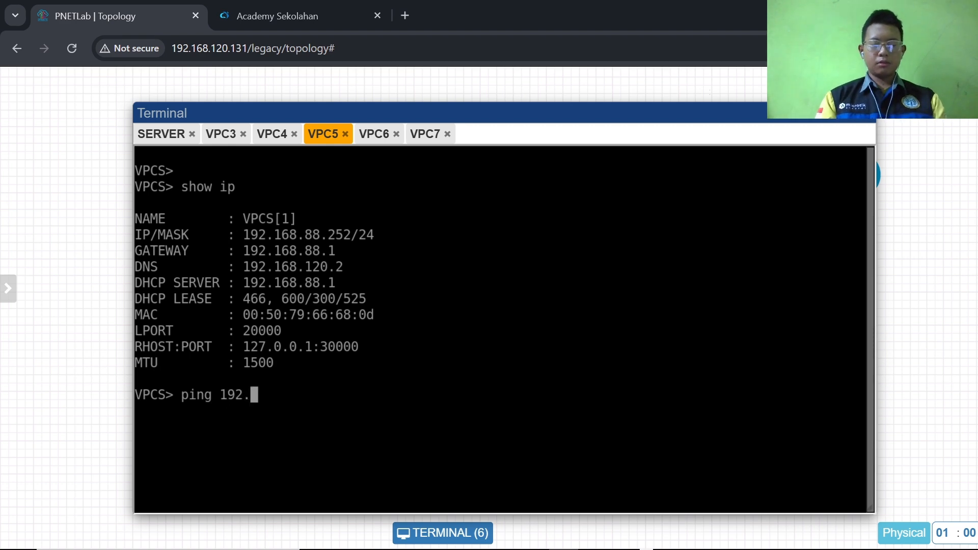
type("168.99.")
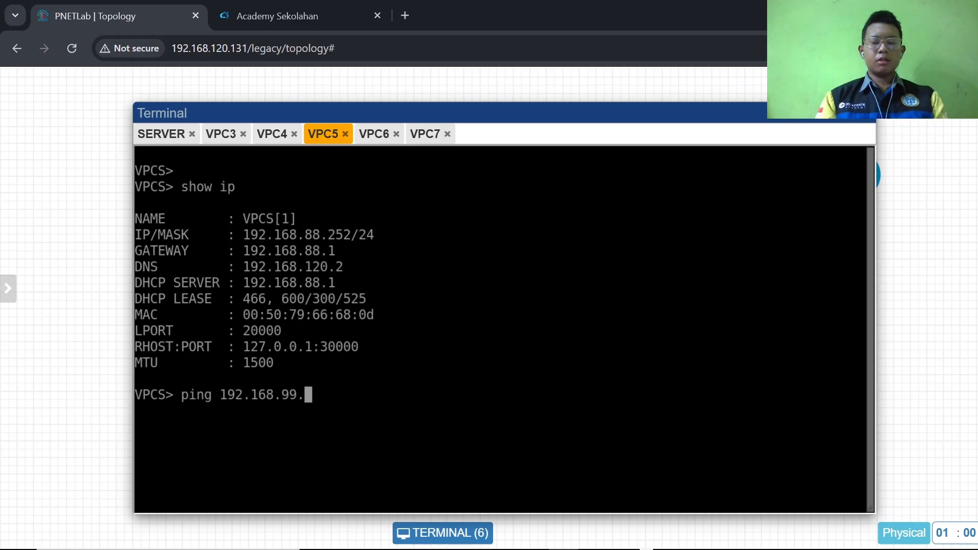
type("2")
key("Return")
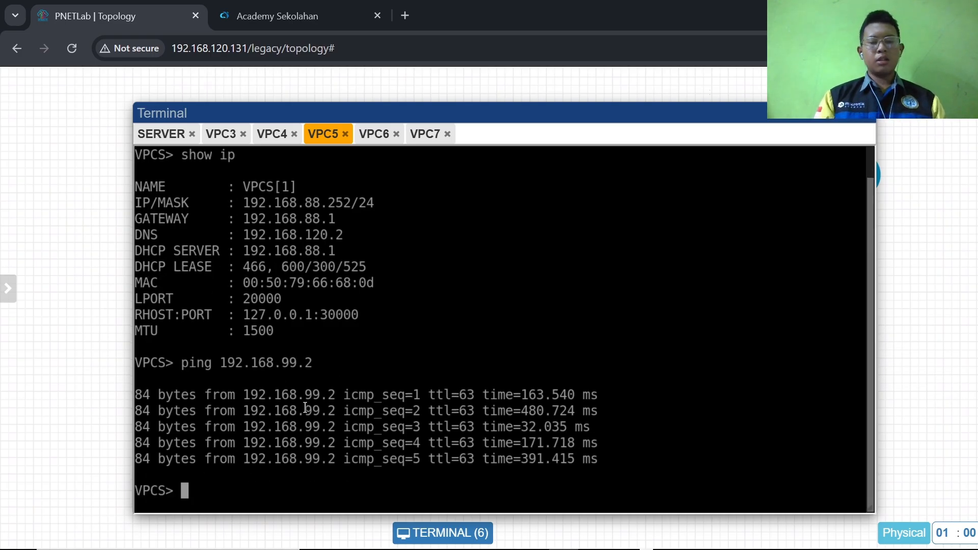
Ping 192.168.99.2 from the VPC6 terminal to test its accept rule.
left_click(368, 136)
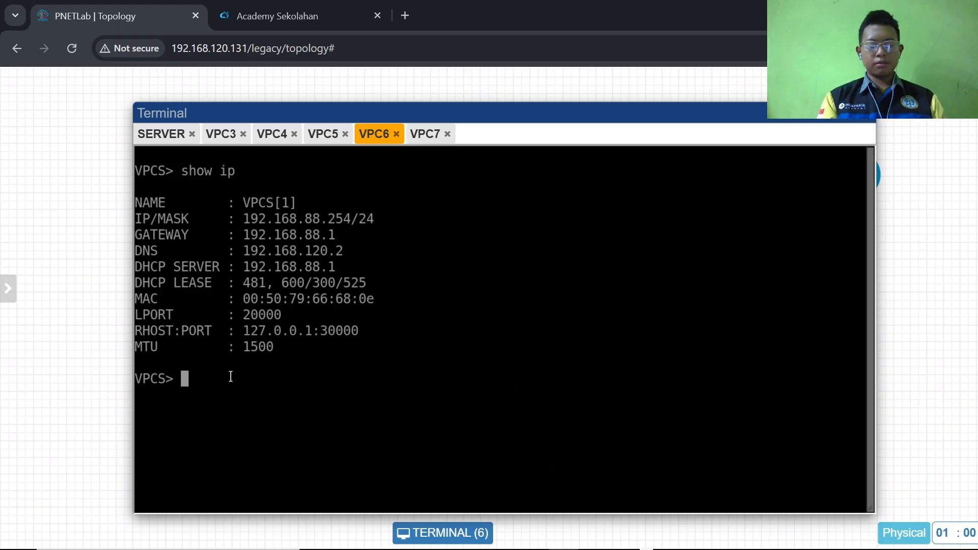
type("ping ")
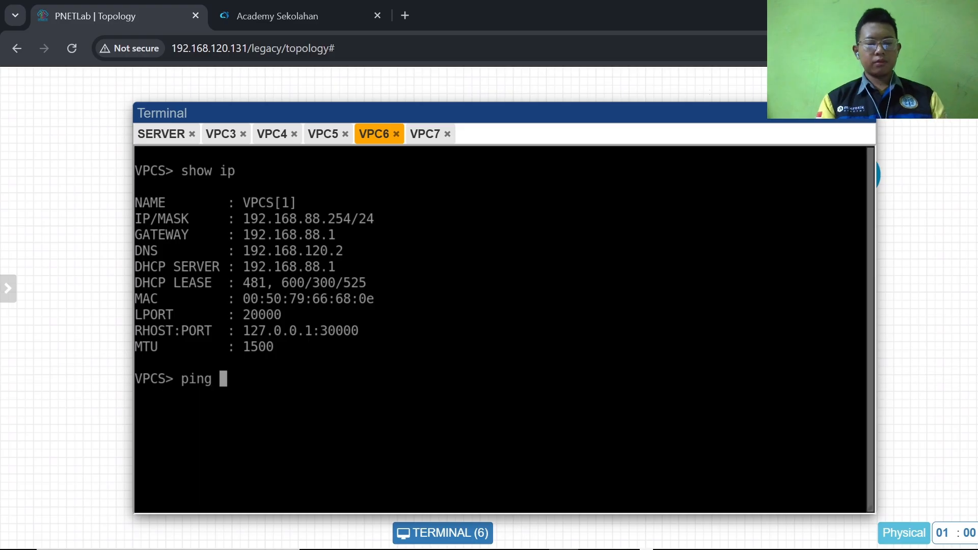
type("192")
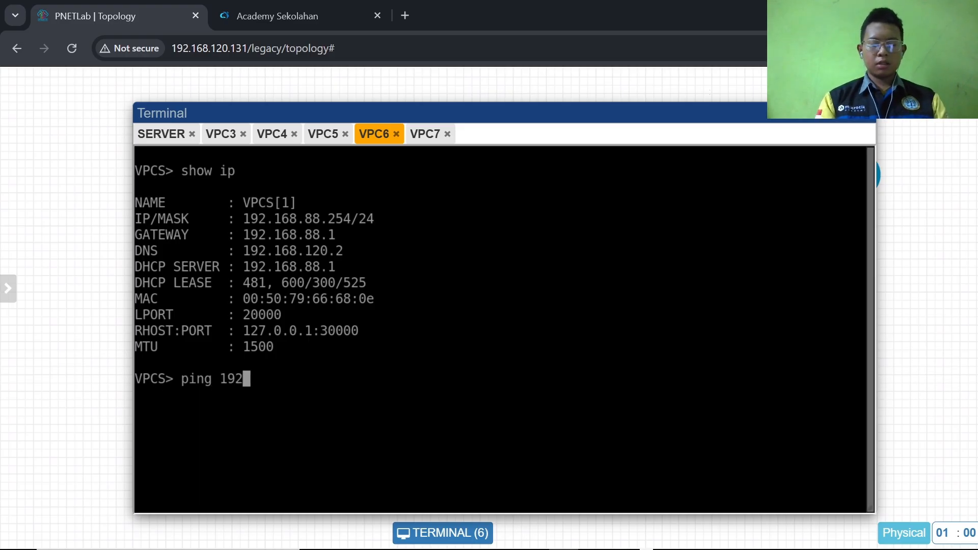
type(".168.")
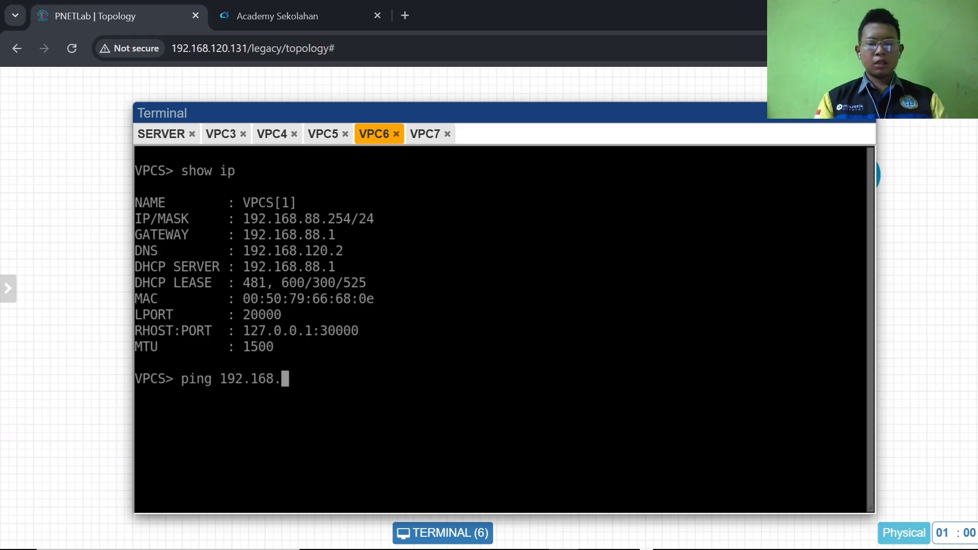
type("99.2")
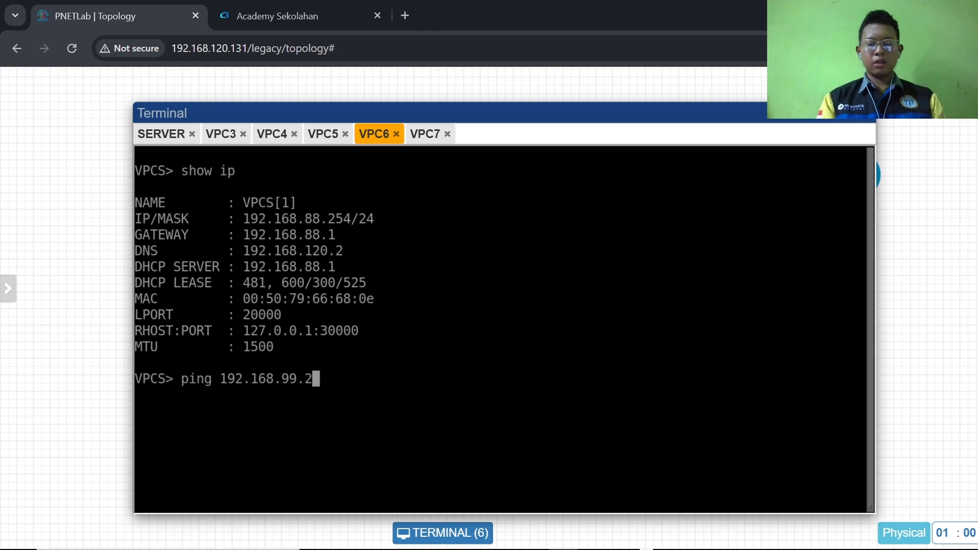
key("Return")
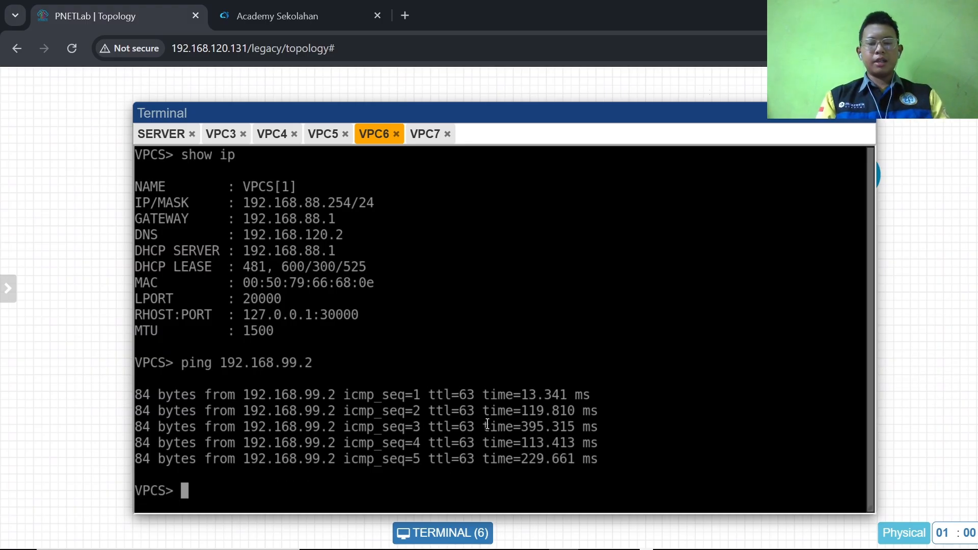
Review the VPC terminals, comparing the ping output of VPC5, VPC6 and VPC3 and the addresses of VPC4 and VPC7.
left_click(329, 138)
left_click(371, 138)
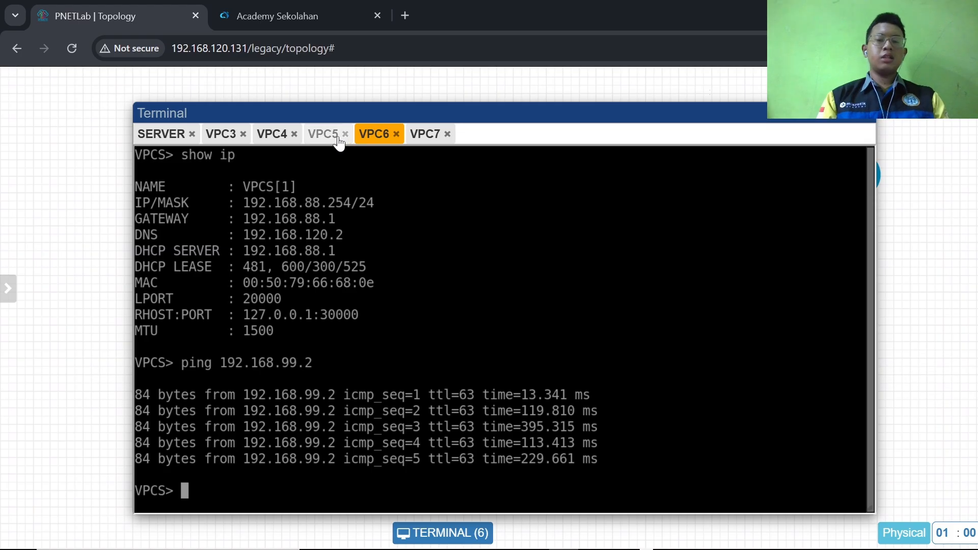
left_click(331, 138)
left_click(227, 139)
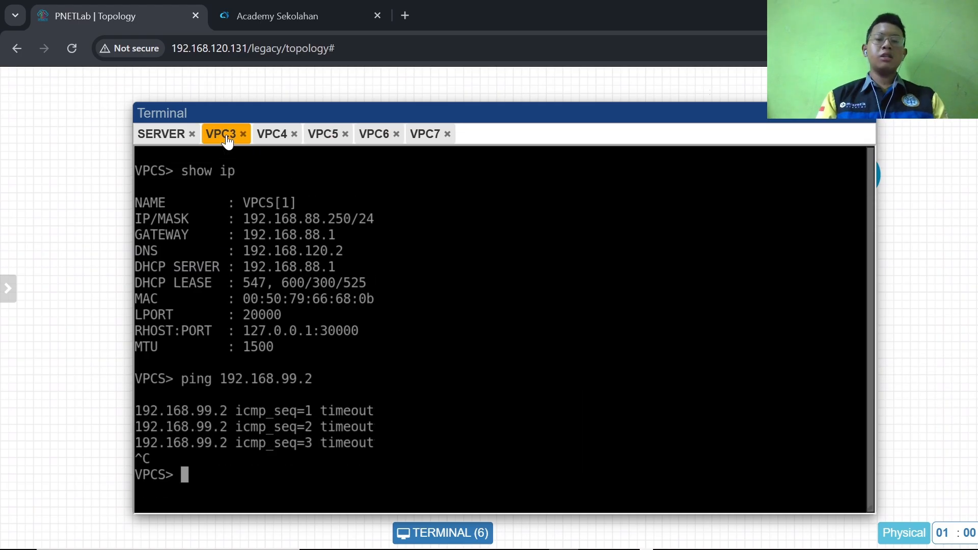
left_click(265, 137)
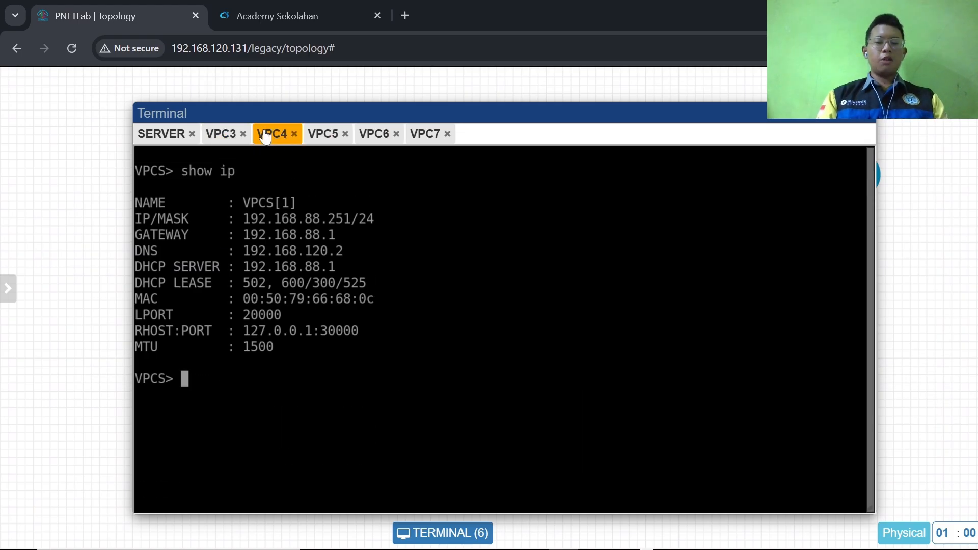
left_click(433, 142)
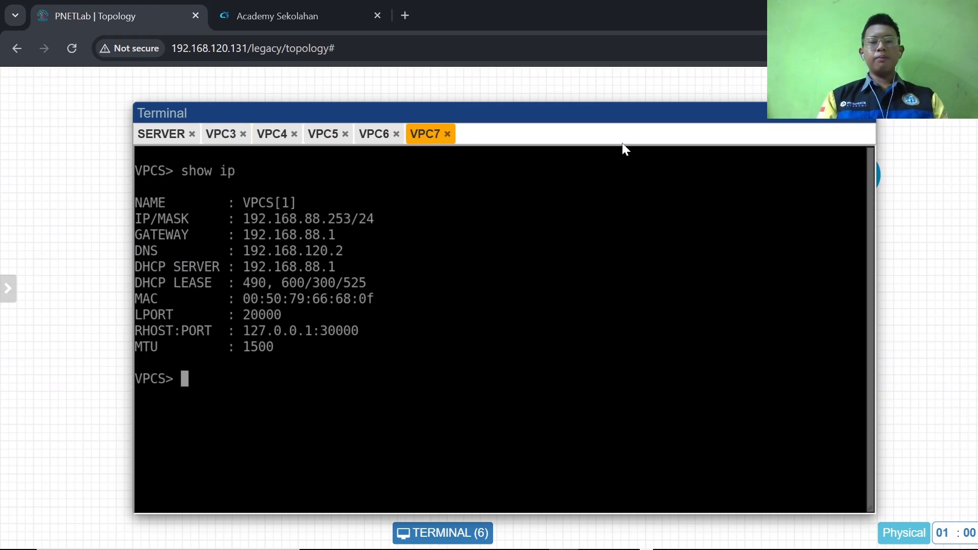
Hide the terminal window and switch to PowerPoint to read the case study list on the STUDI KASUS slide.
left_click(807, 113)
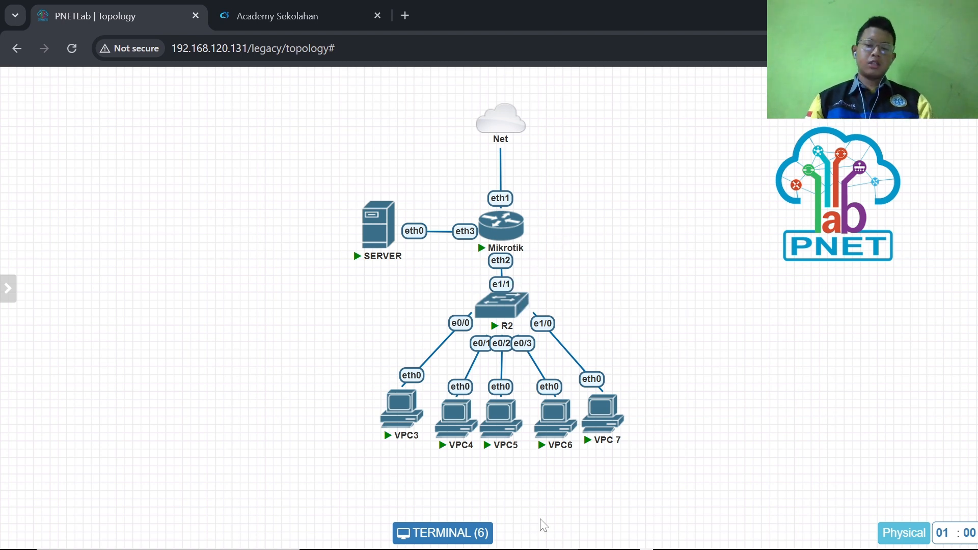
mouse_move(594, 548)
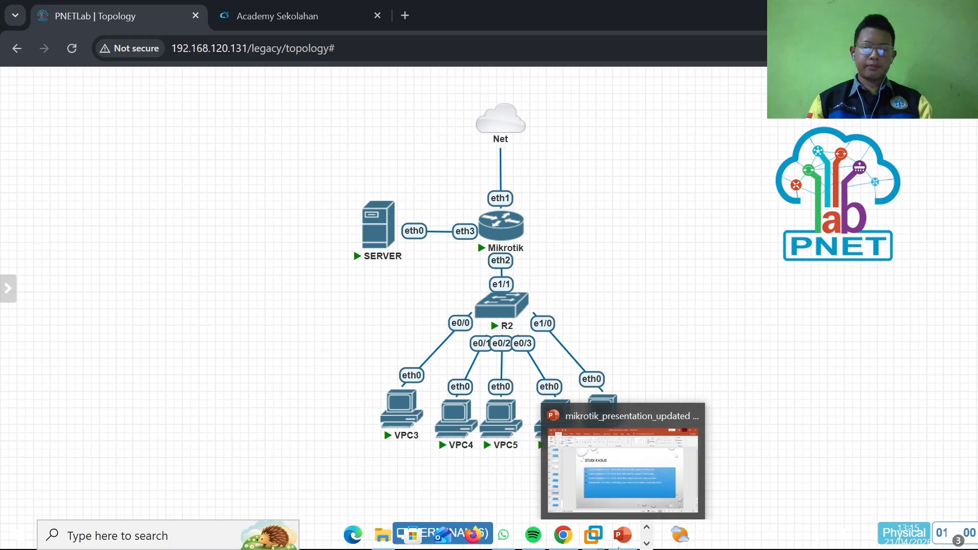
left_click(593, 539)
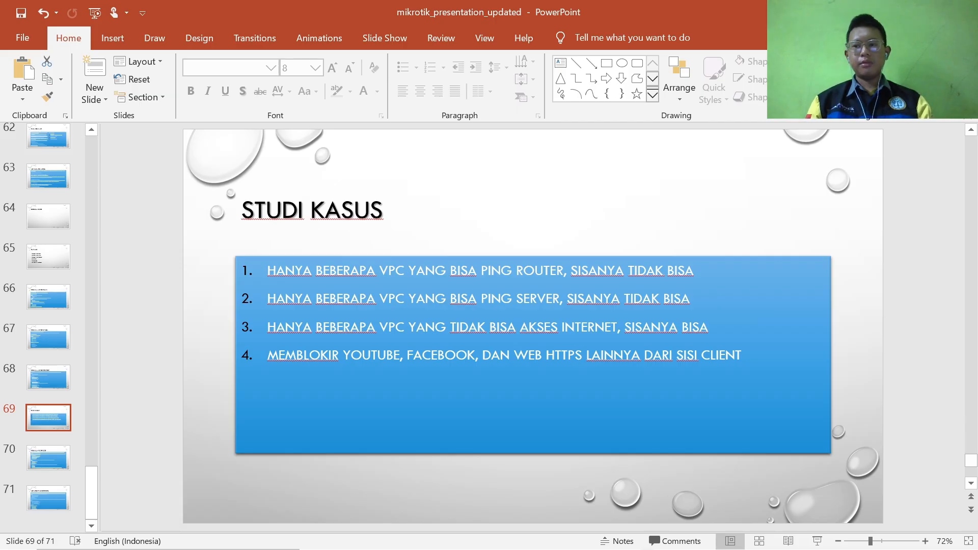
Return to the PNETLab topology to examine the network layout, and switch to WinBox's firewall filter rules.
key("alt+Tab")
mouse_move(409, 426)
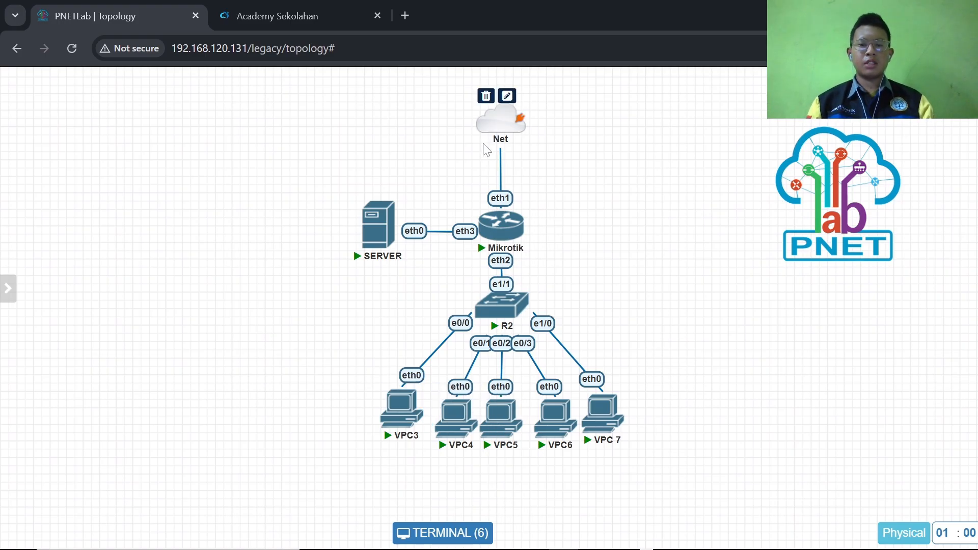
mouse_move(448, 539)
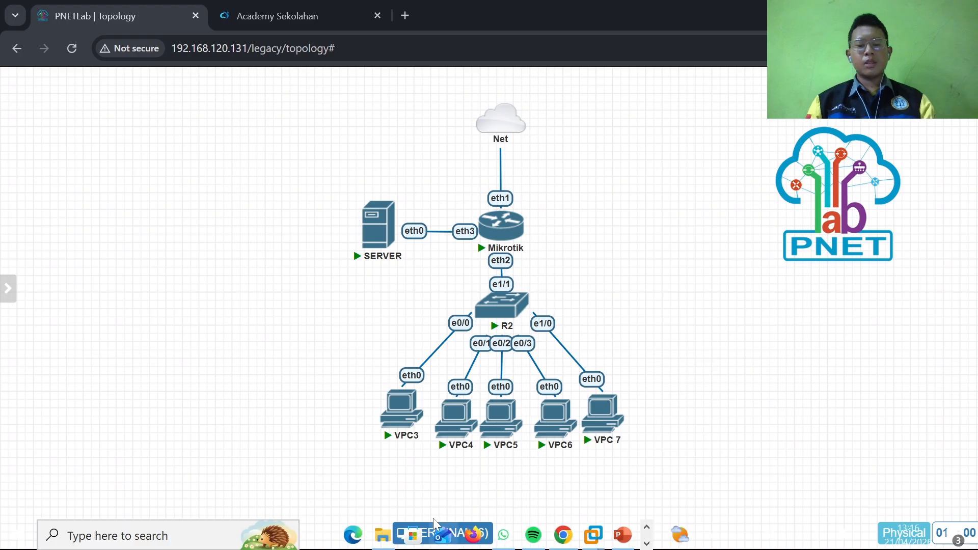
left_click(647, 544)
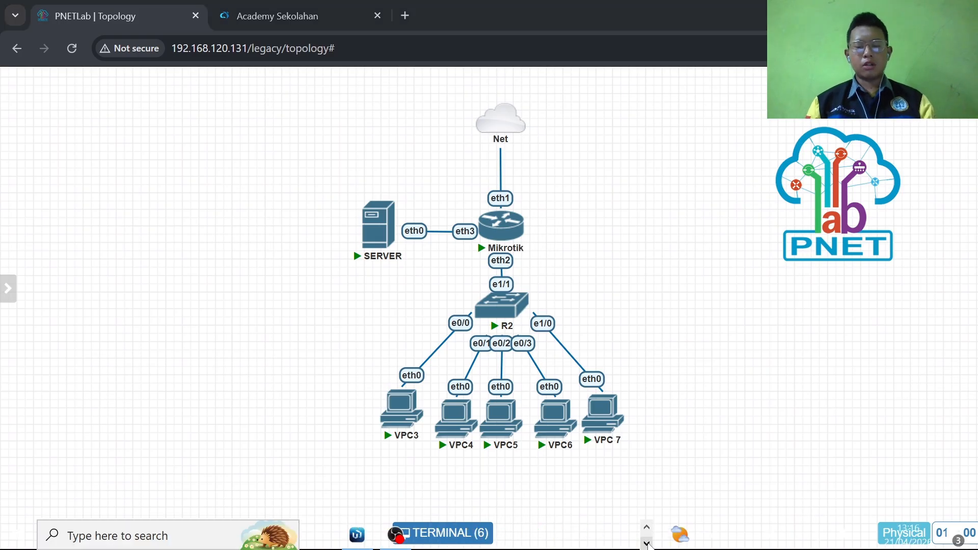
left_click(356, 533)
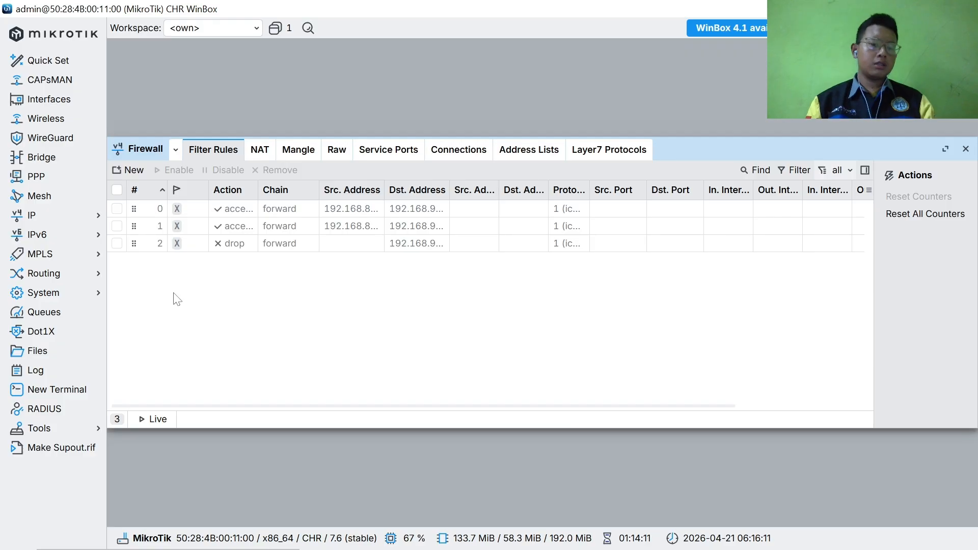
Start a new forward-chain filter rule and add a source address condition, clearing its default address.
left_click(127, 171)
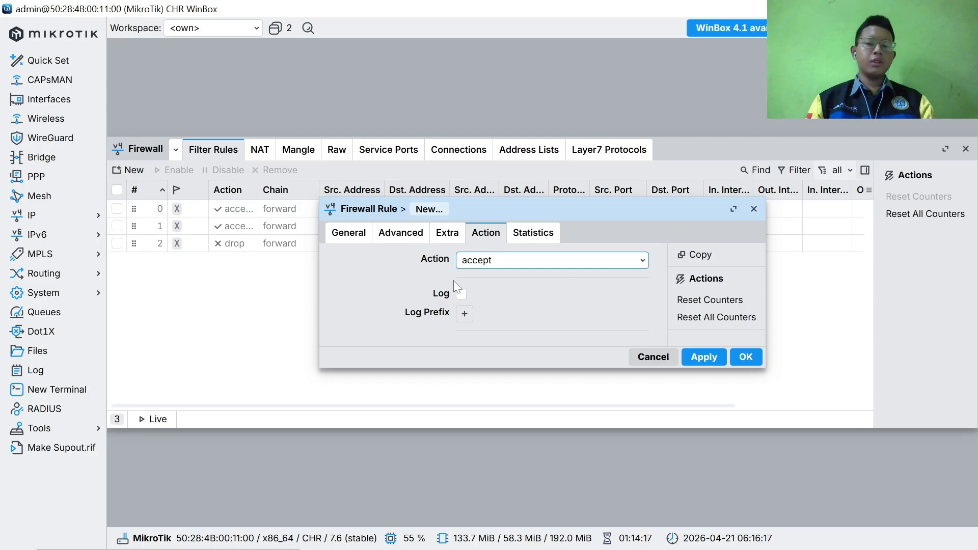
left_click(352, 235)
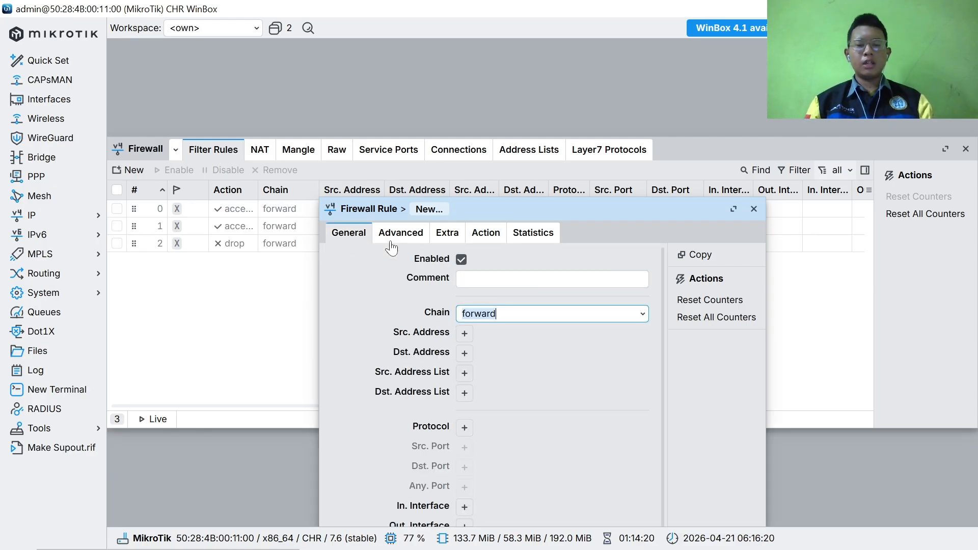
left_click(464, 336)
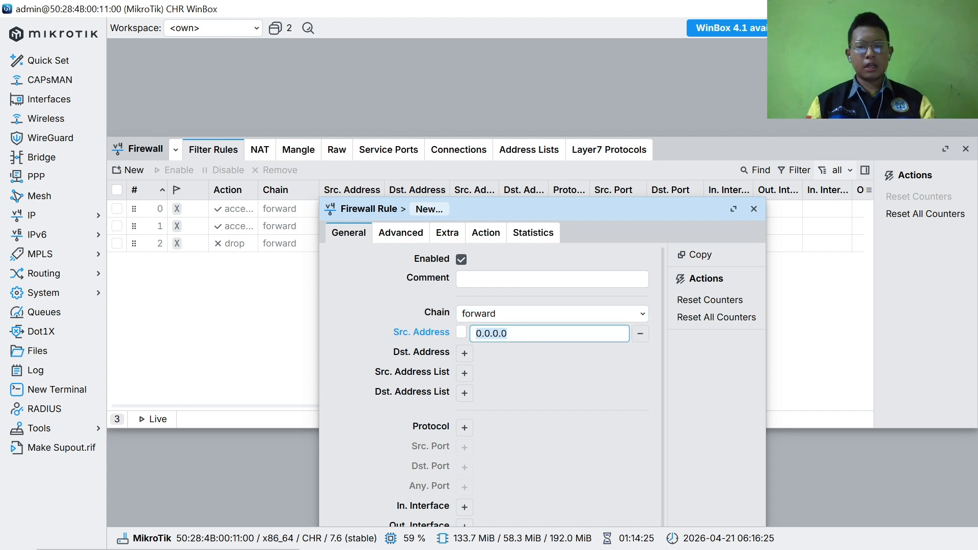
key("BackSpace")
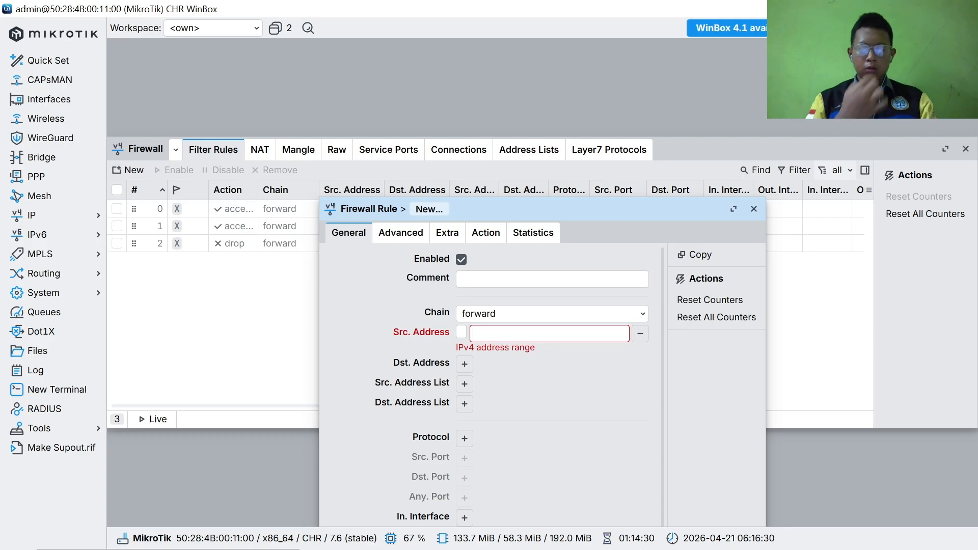
Switch to the PNETLab topology in Chrome and look up VPC4's IP address in its terminal.
mouse_move(648, 533)
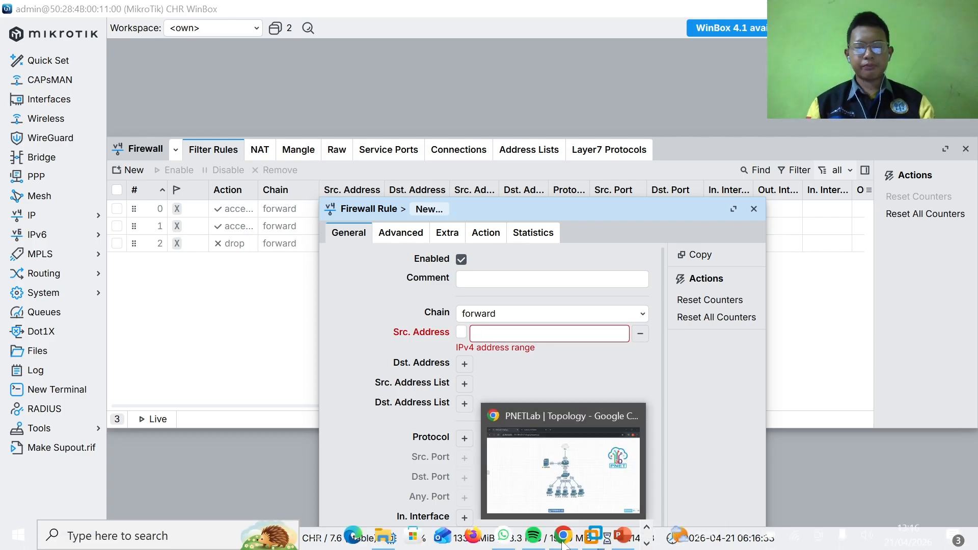
left_click(564, 544)
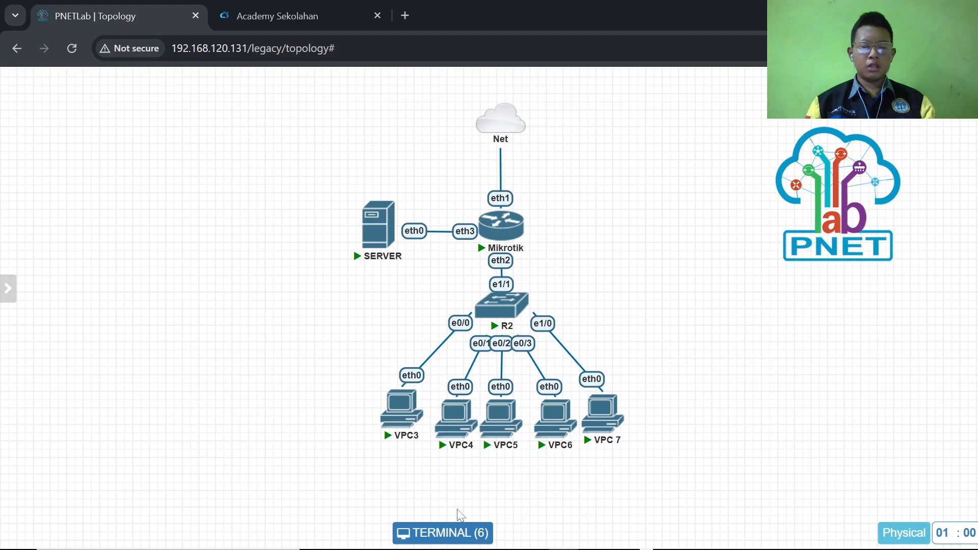
left_click(460, 534)
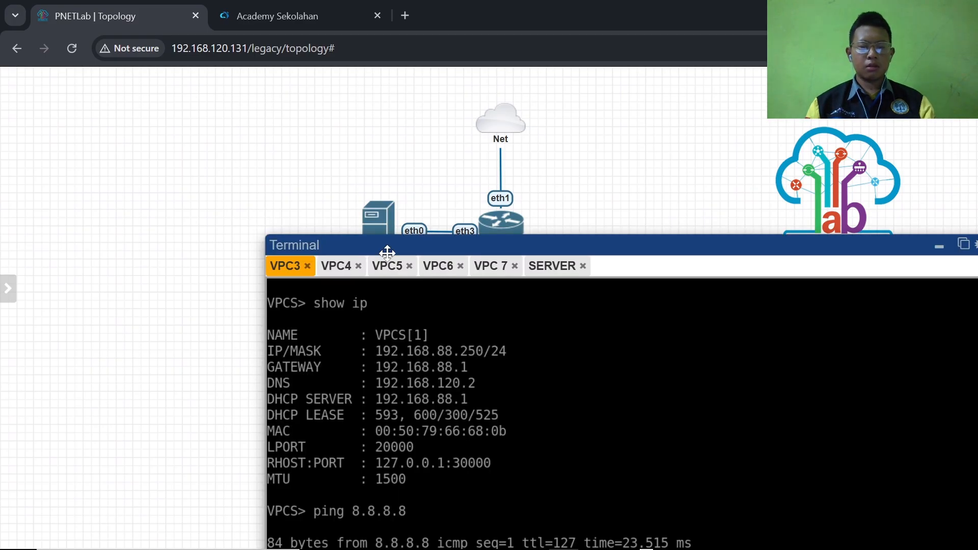
left_click_drag(386, 253, 312, 125)
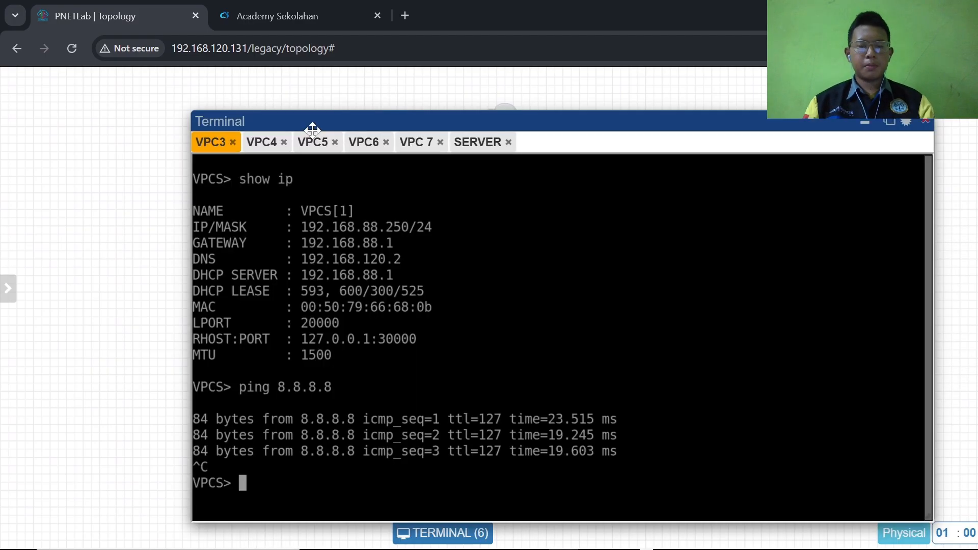
left_click(280, 146)
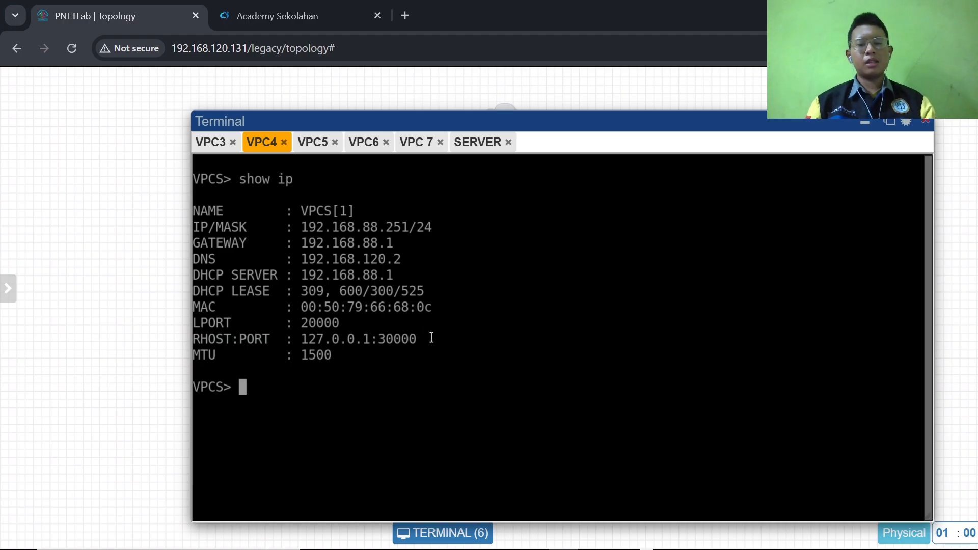
Return to WinBox and set the new rule's source address to 192.168.88.251.
mouse_move(471, 548)
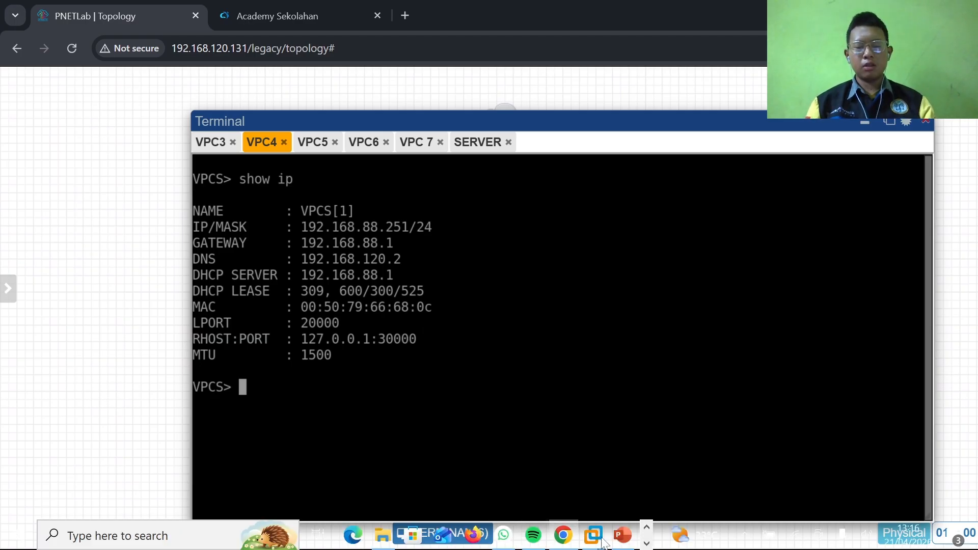
left_click(647, 543)
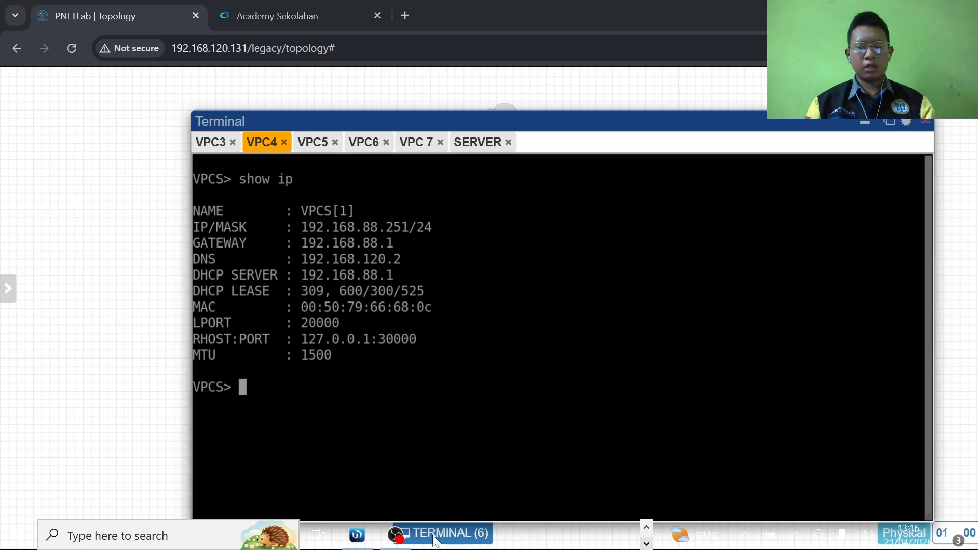
left_click(356, 534)
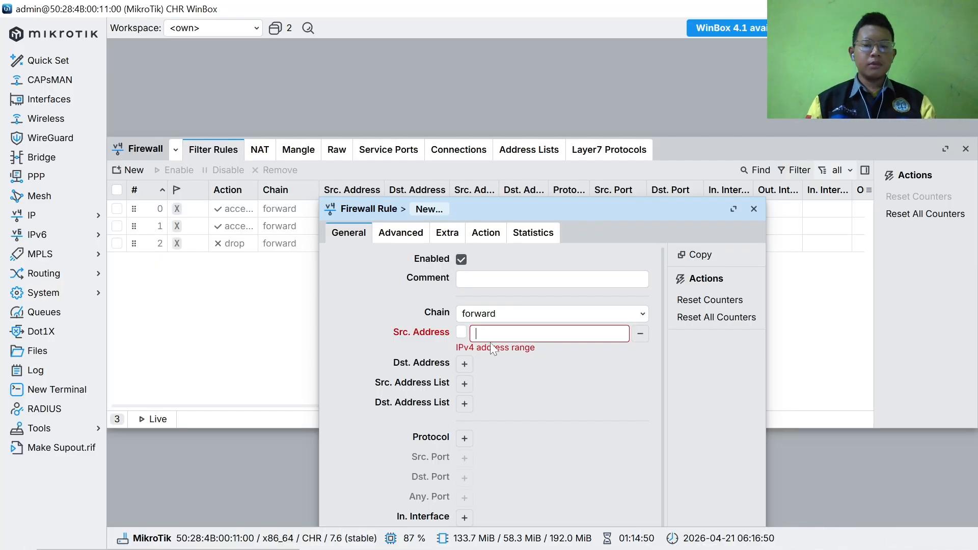
type("2.1")
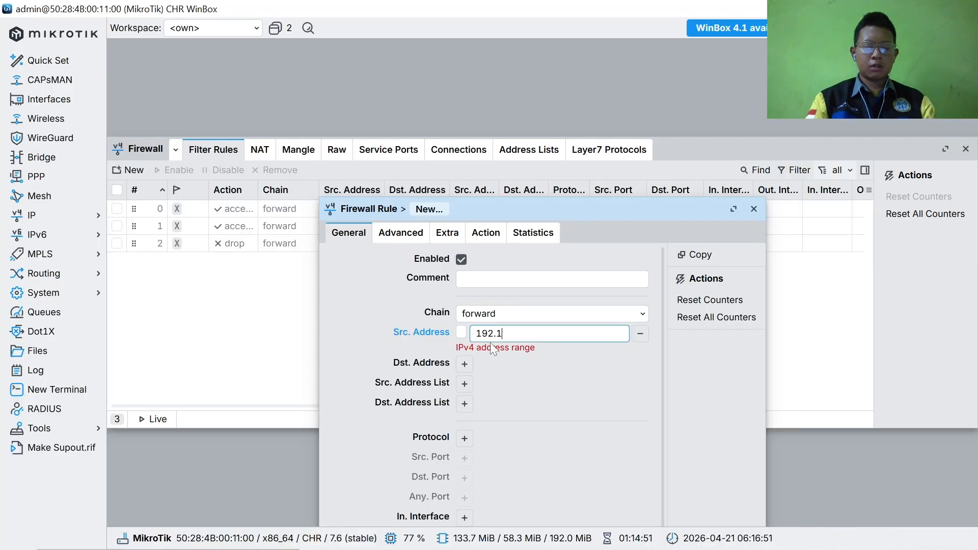
type("68.")
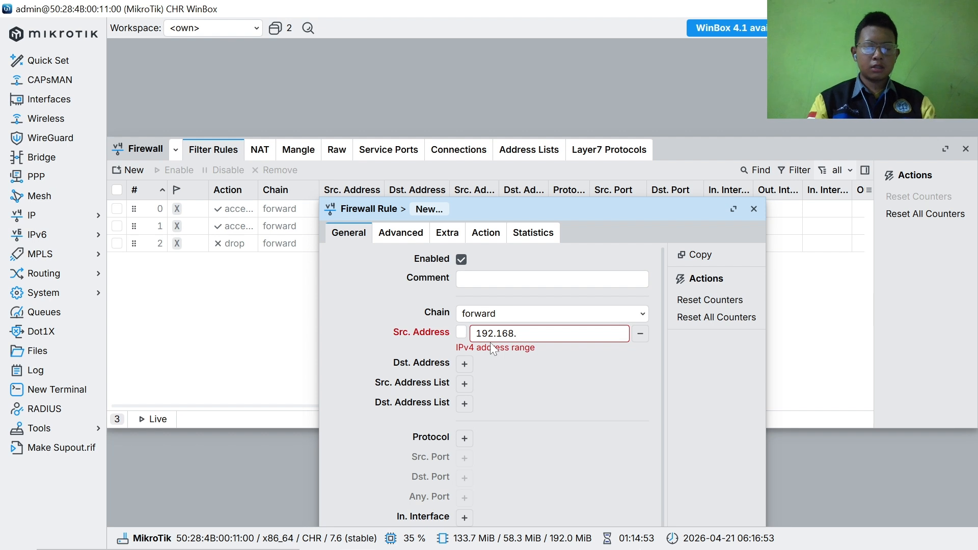
type("88.251")
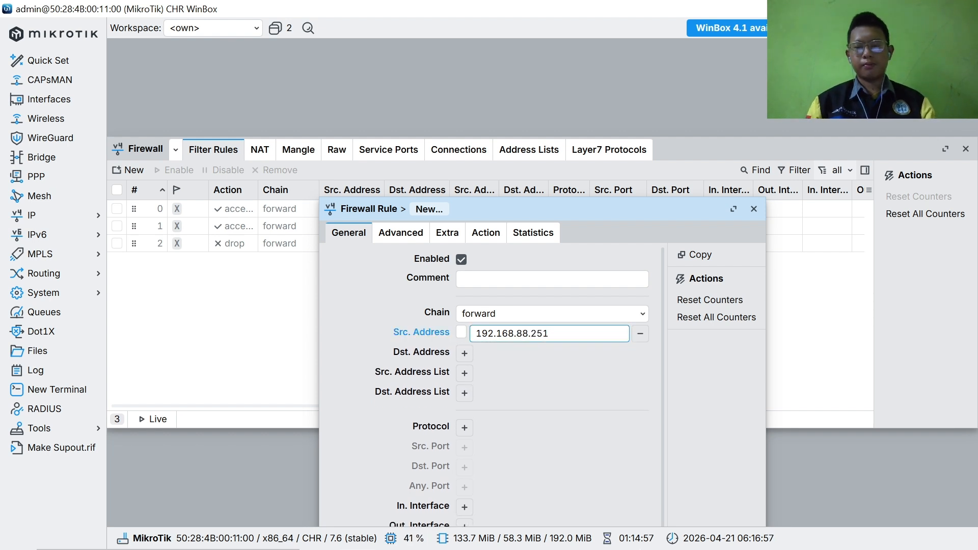
Set the rule's protocol to icmp and its outgoing interface to ether1.
scroll(635, 381, "down", 3)
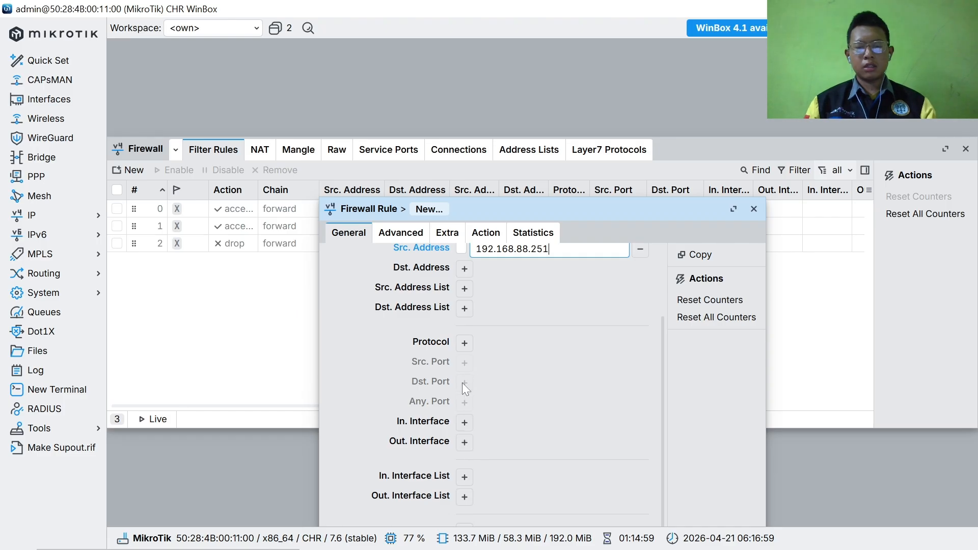
left_click(465, 345)
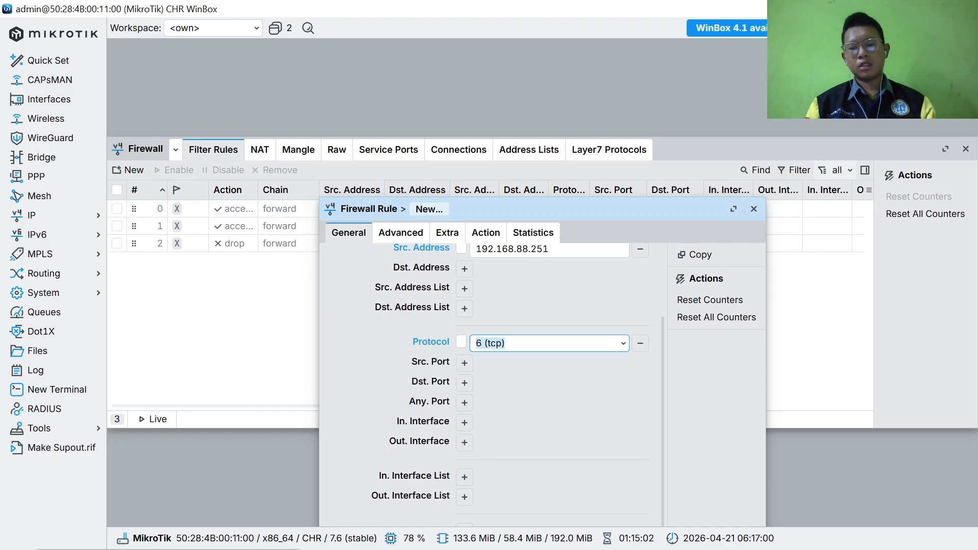
left_click(625, 344)
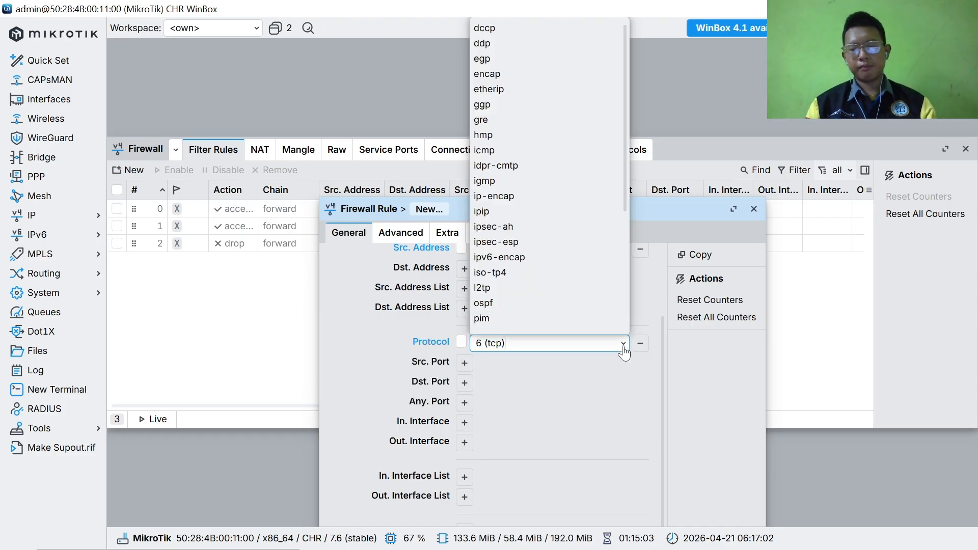
scroll(554, 268, "down", 1)
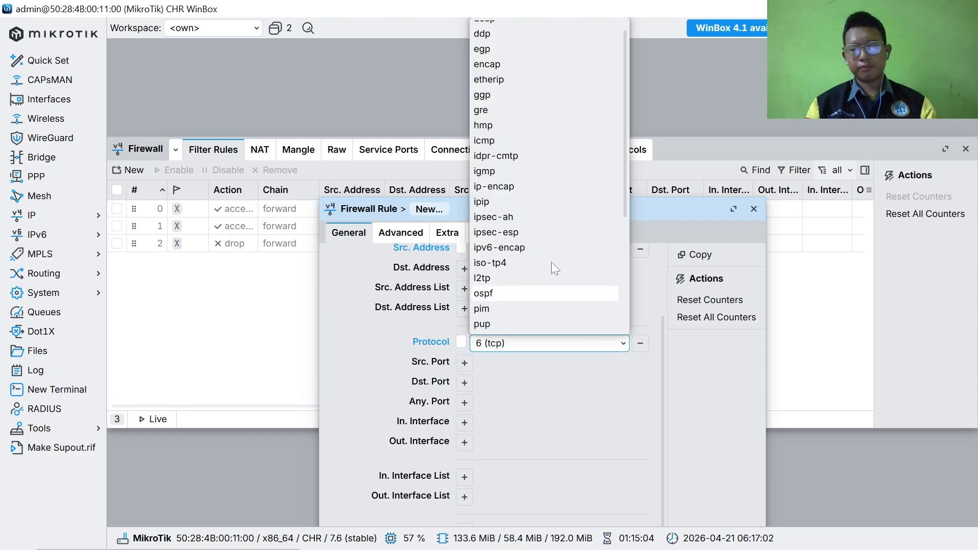
left_click(494, 143)
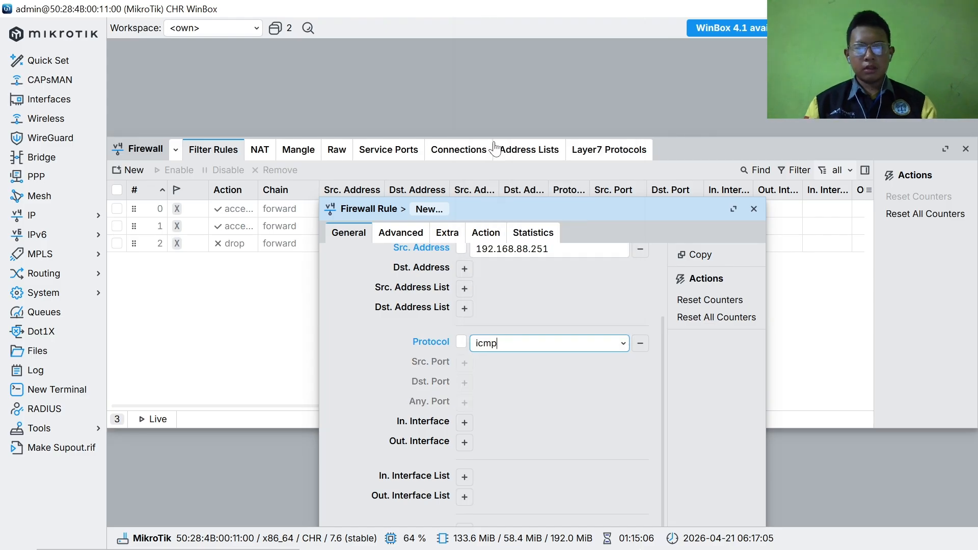
left_click(463, 447)
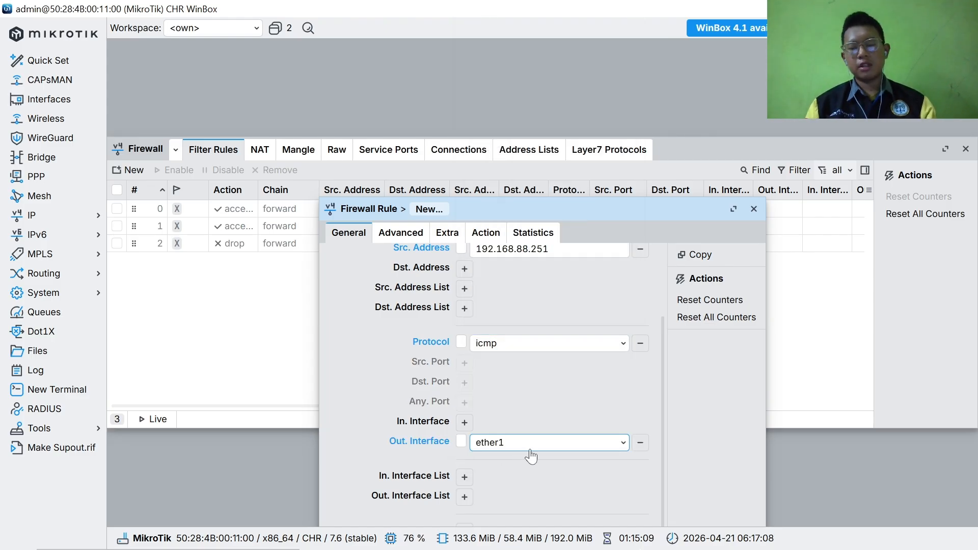
scroll(576, 408, "up", 3)
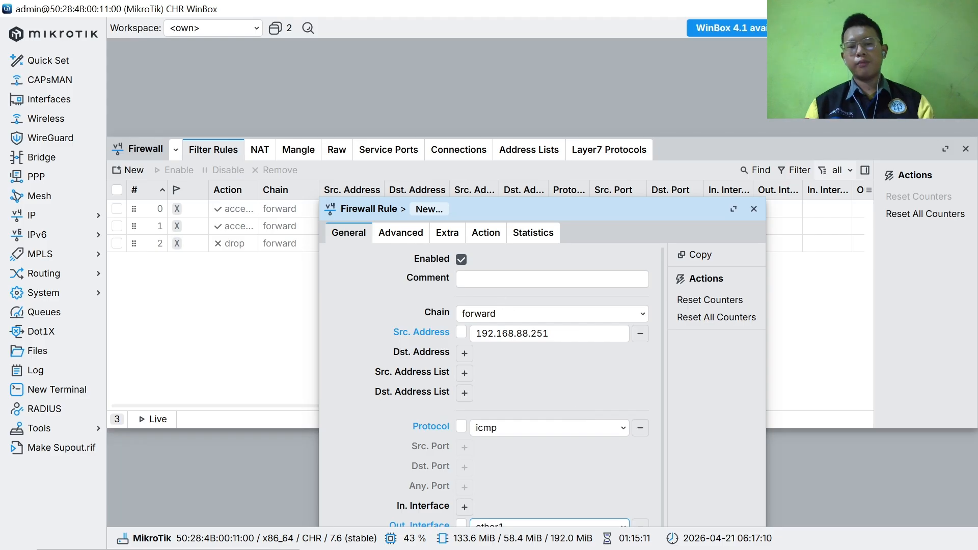
Set the rule's action to drop, review its general settings, and save the rule.
left_click(474, 238)
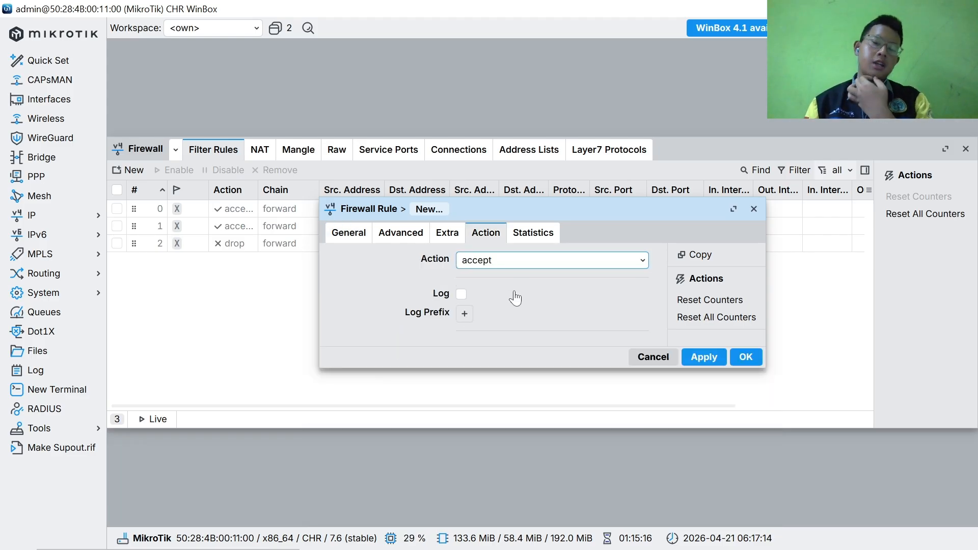
left_click(484, 261)
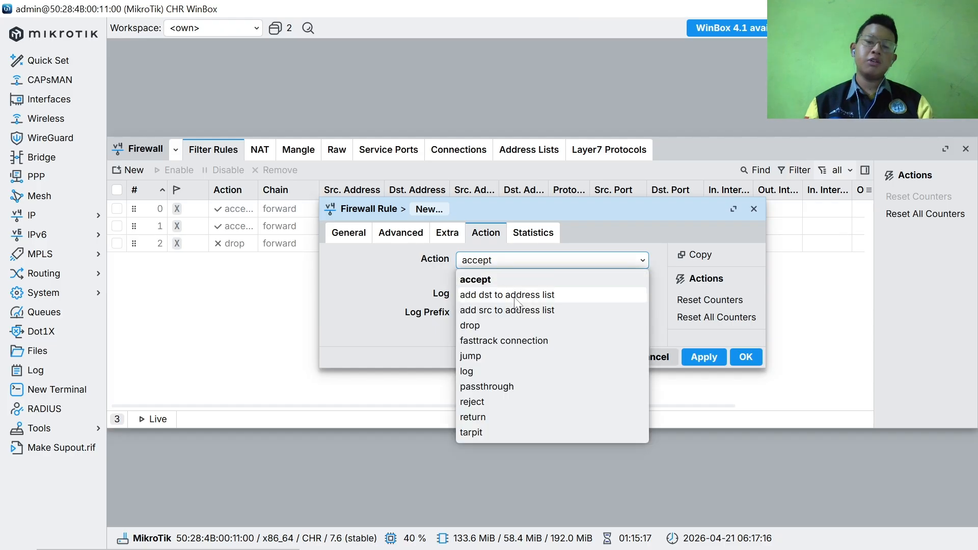
left_click(518, 326)
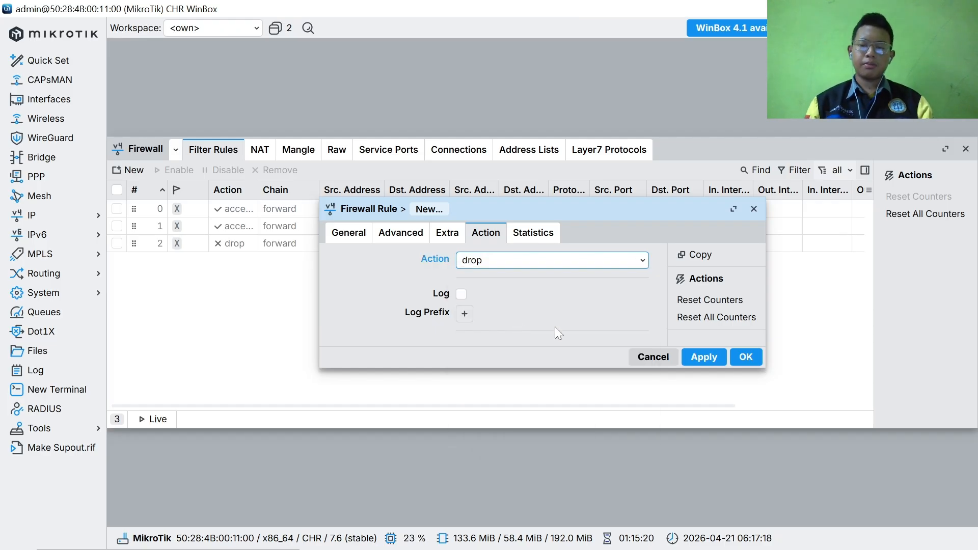
left_click(337, 236)
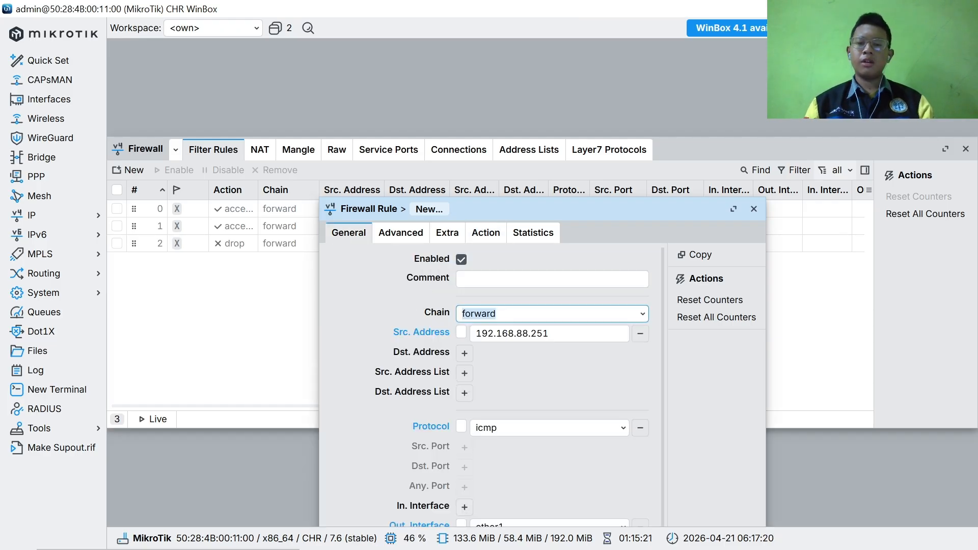
scroll(548, 448, "down", 2)
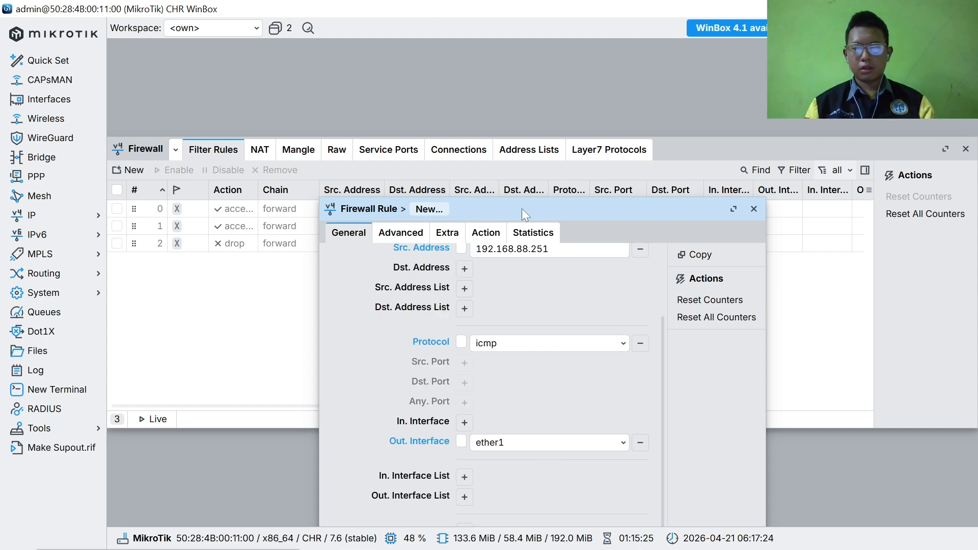
left_click(480, 233)
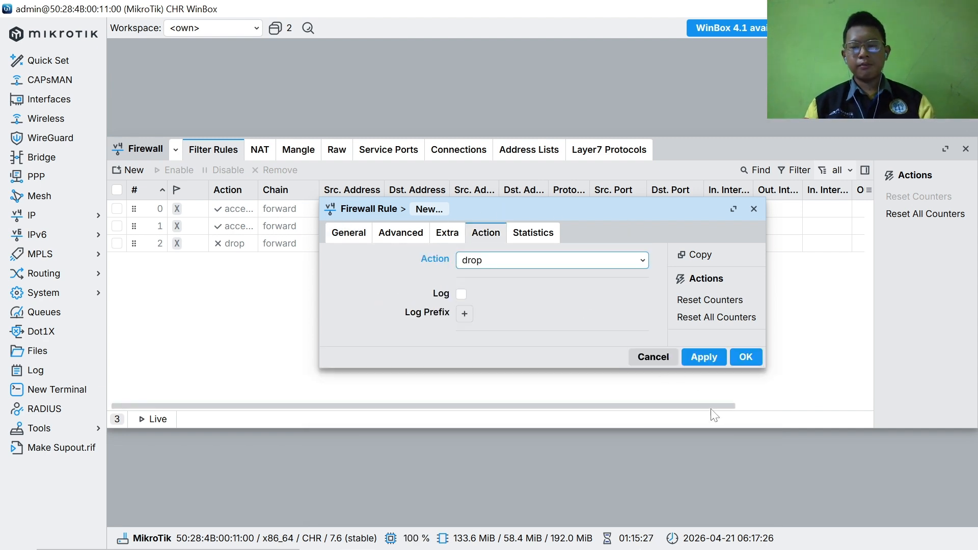
left_click(711, 355)
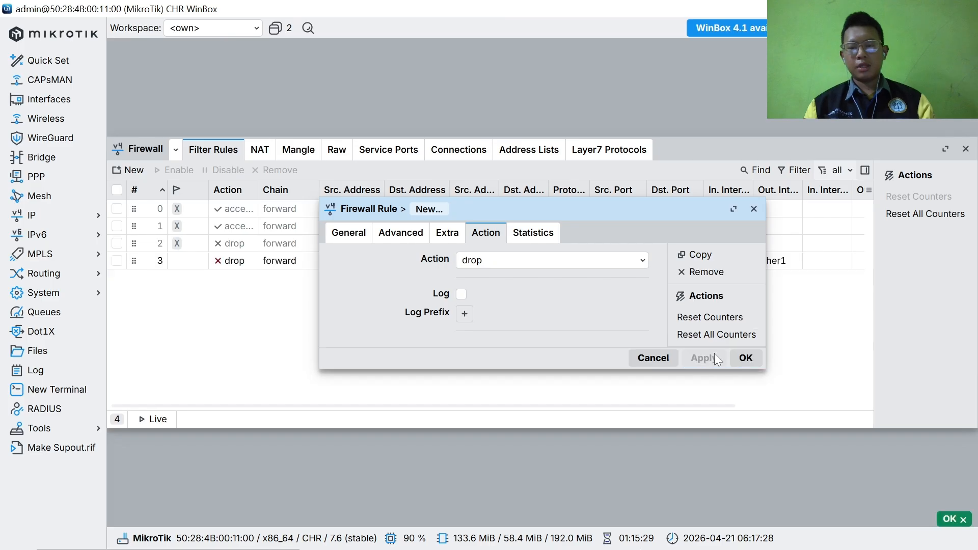
left_click(743, 358)
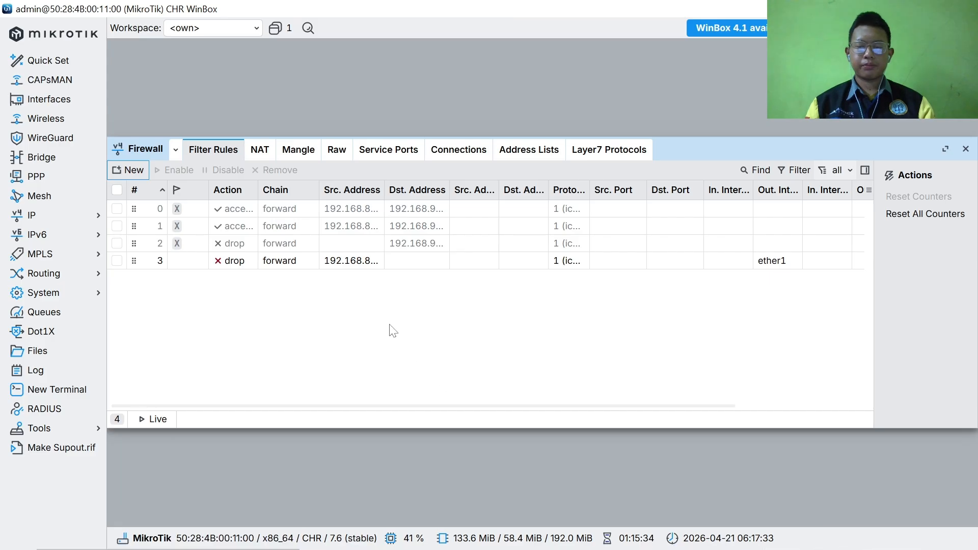
Open the drop rule for source 192.168.88.251, review its general settings, and duplicate it as a new rule.
left_click(317, 266)
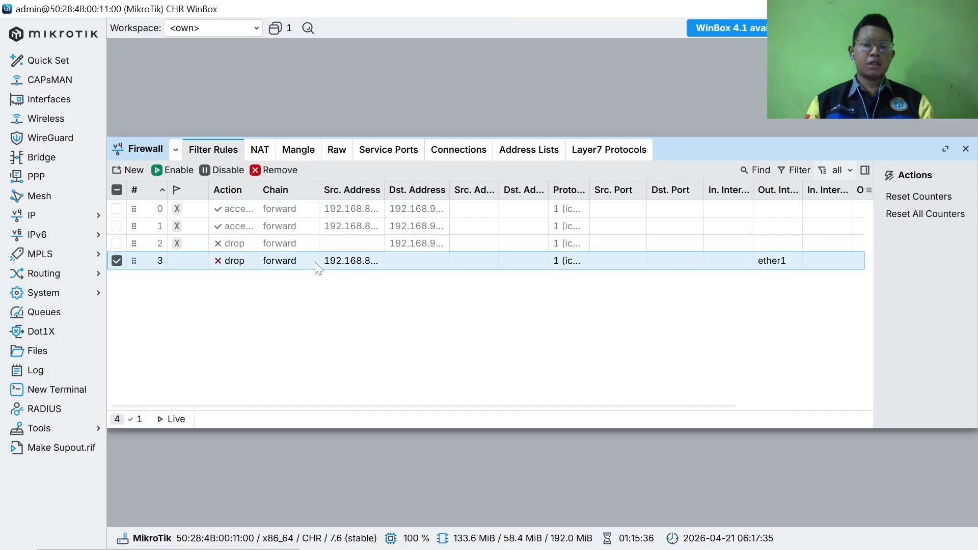
double_click(318, 268)
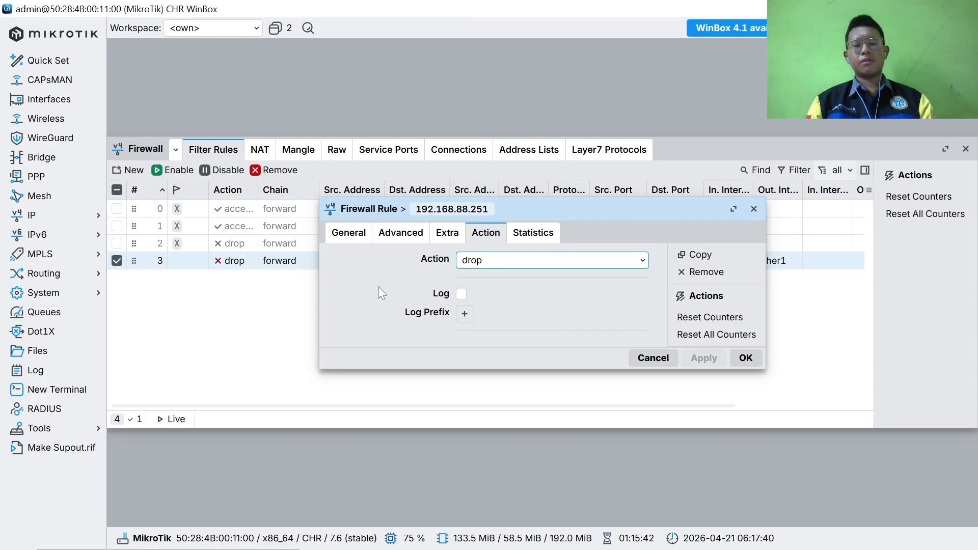
left_click(354, 242)
key("Tab")
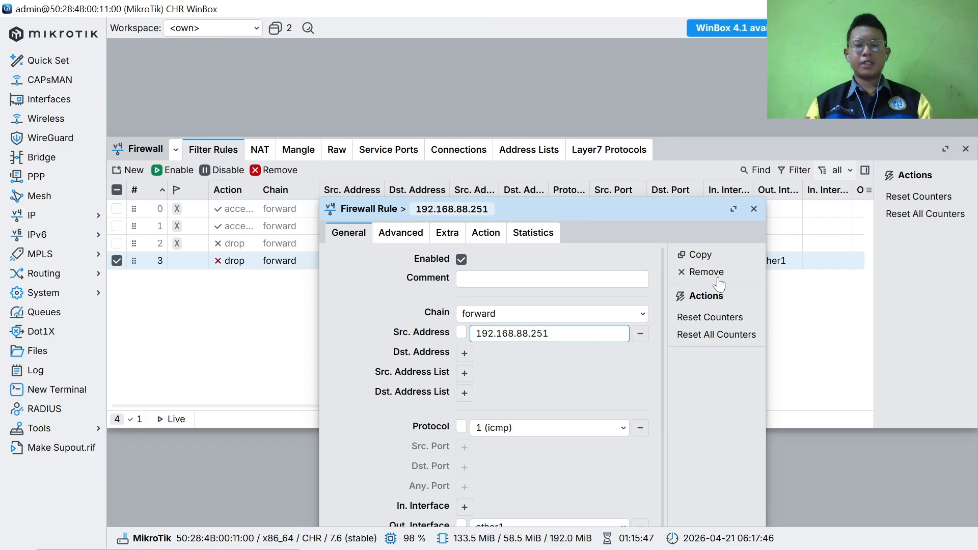
left_click(700, 260)
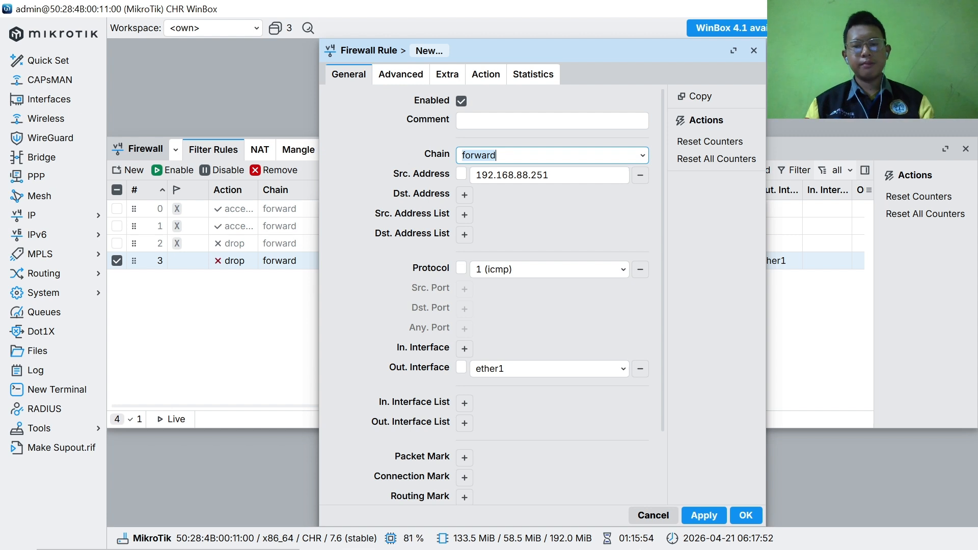
Change the last digit of the copied rule's source address, check its drop action, and save it, closing the original rule.
left_click(552, 175)
key("BackSpace")
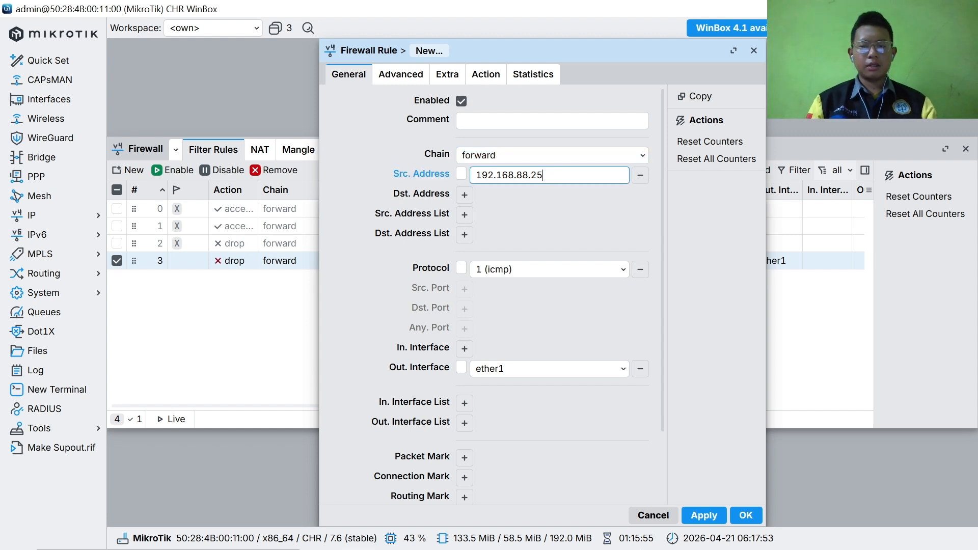
left_click(477, 75)
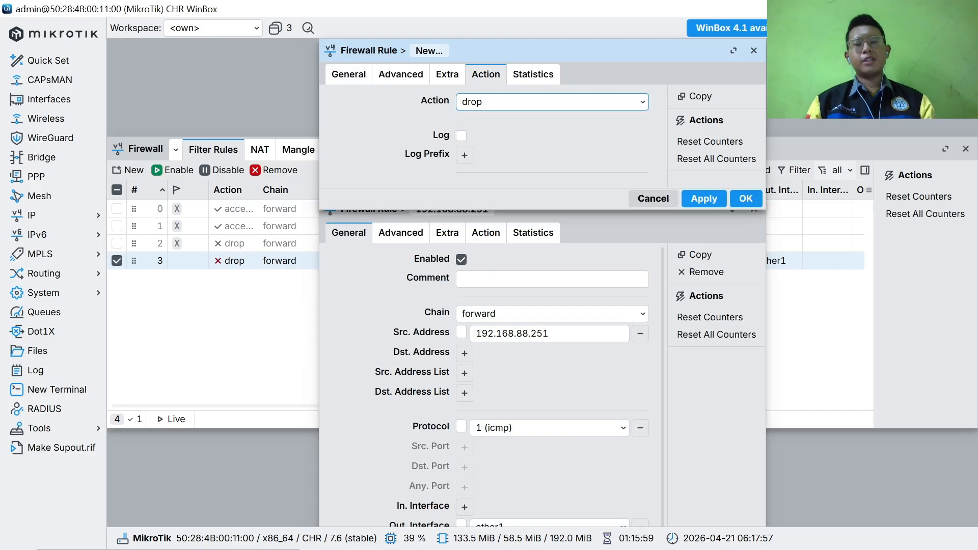
left_click(704, 203)
left_click(745, 200)
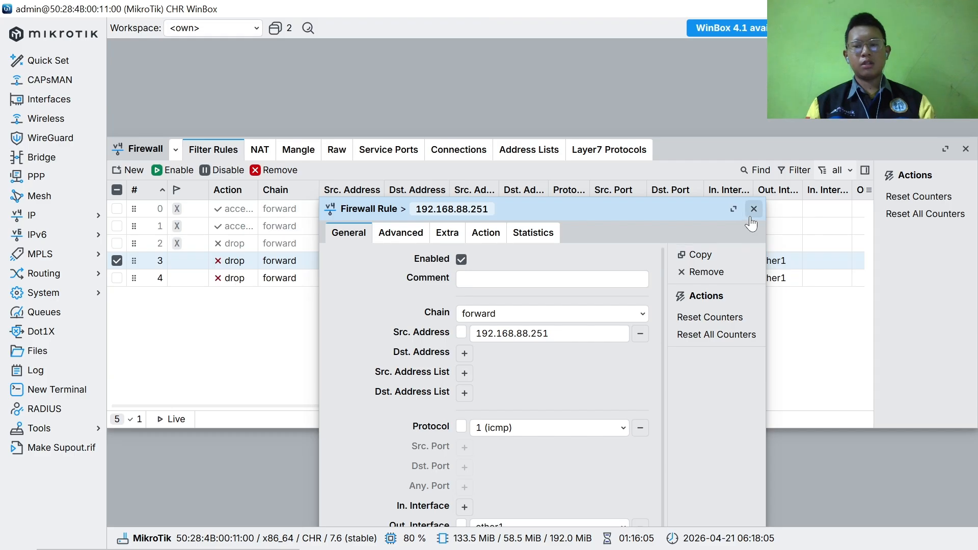
left_click(754, 209)
left_click(335, 304)
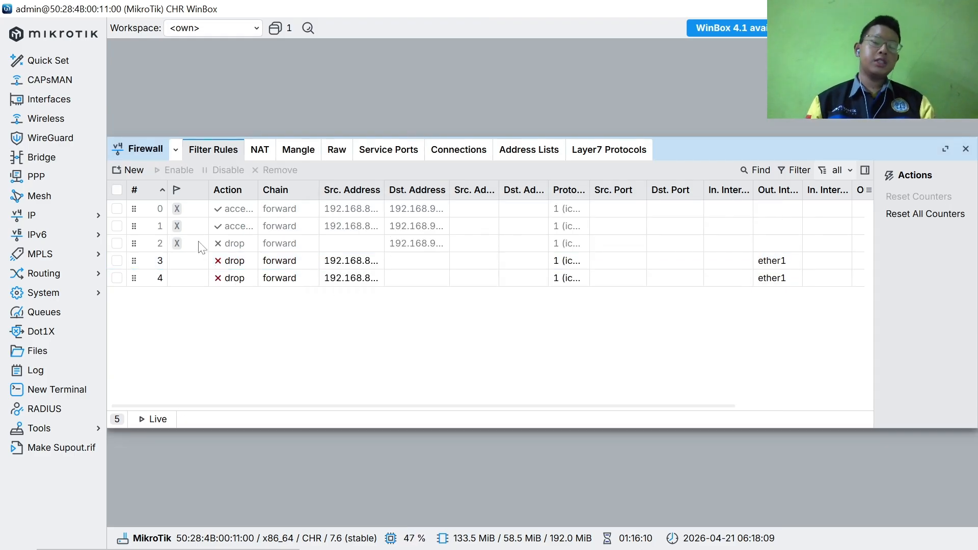
Create another filter rule on the forward chain and set its protocol to icmp.
left_click(129, 170)
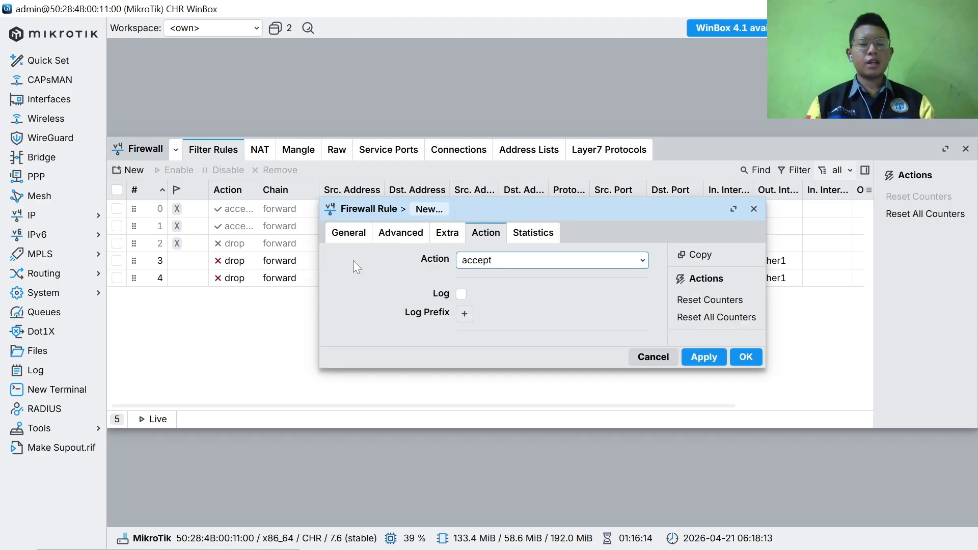
left_click(352, 234)
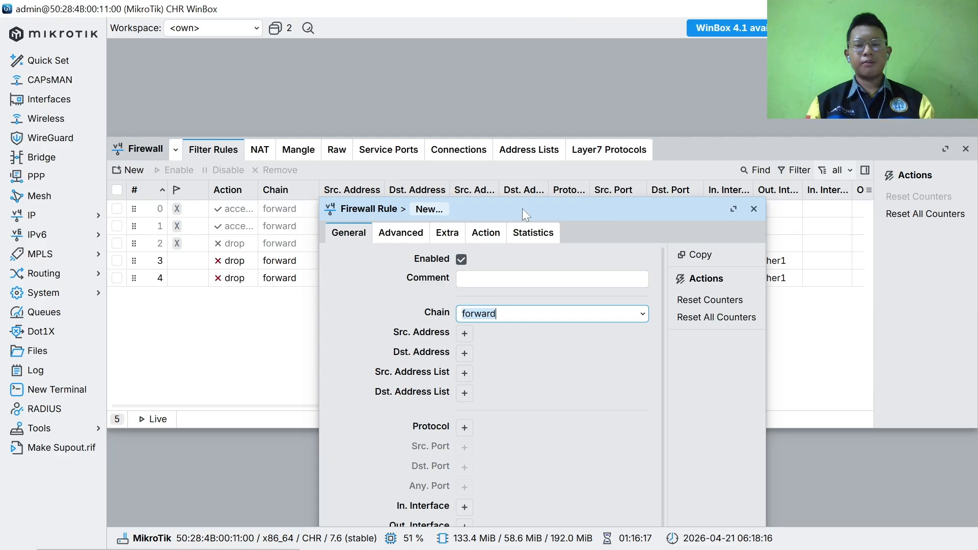
left_click_drag(522, 208, 441, 102)
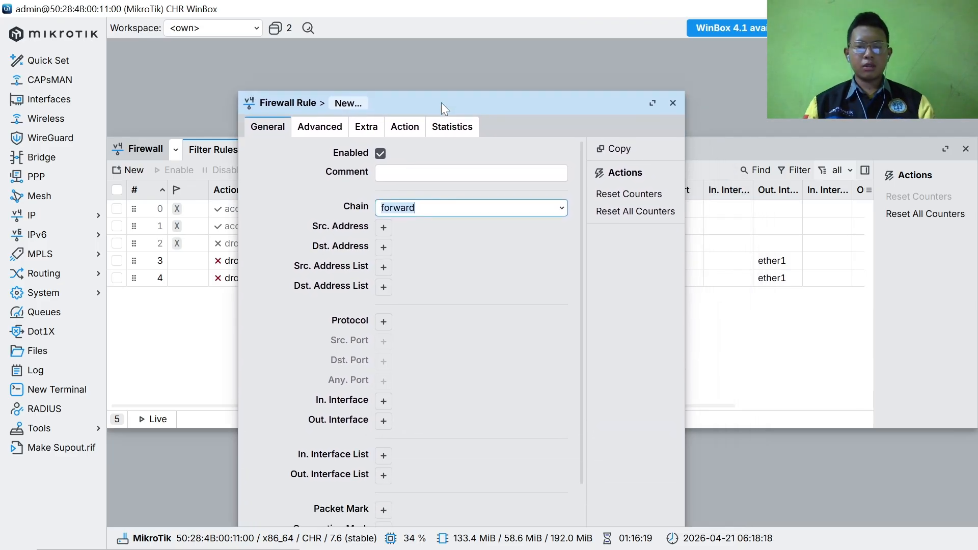
left_click(384, 322)
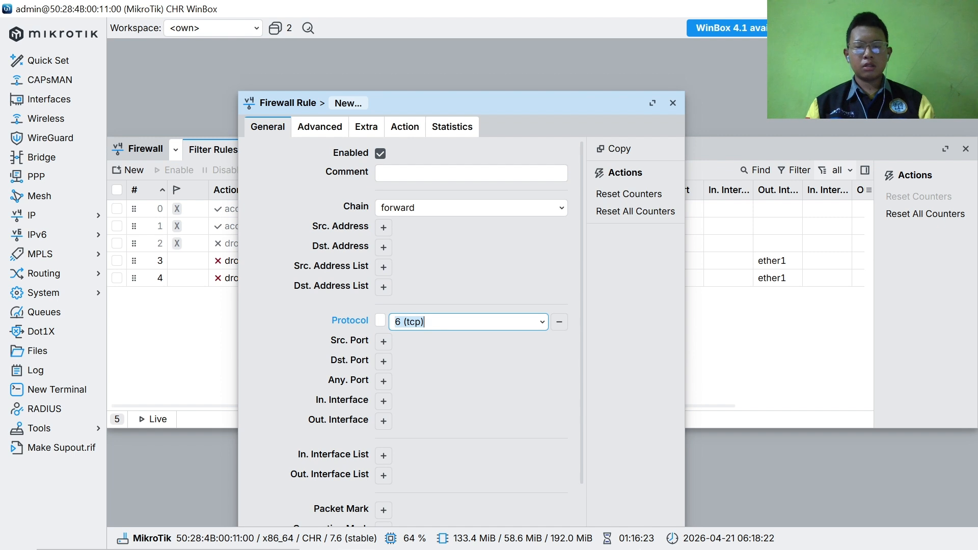
left_click(424, 322)
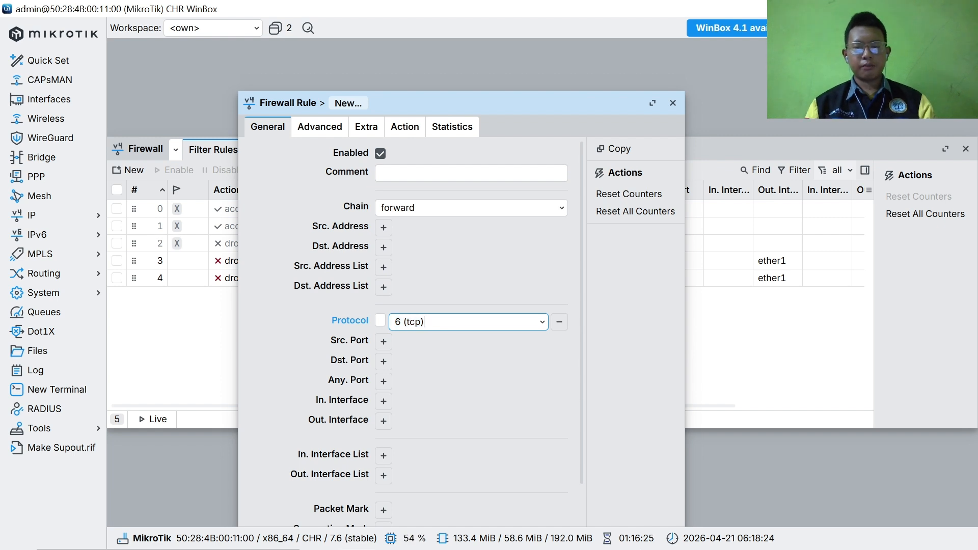
left_click(542, 321)
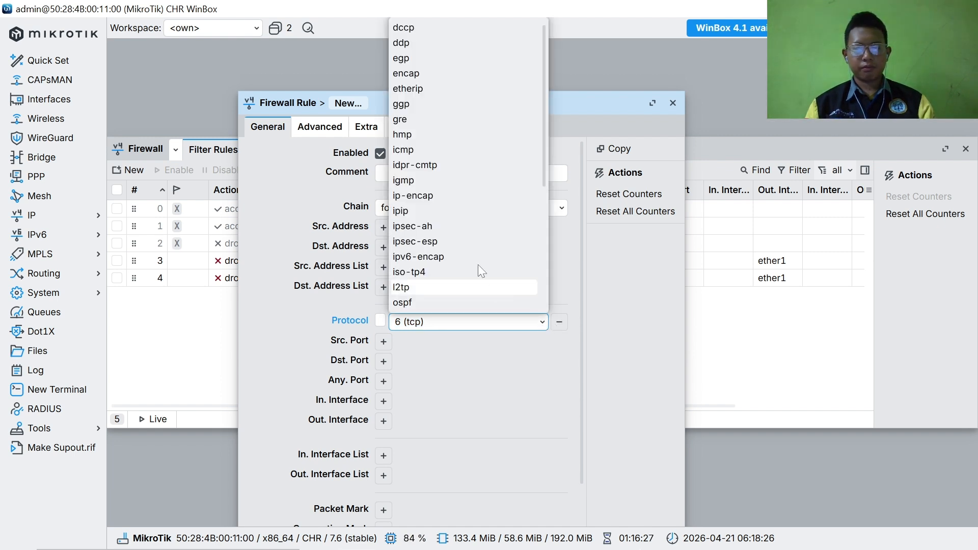
left_click(441, 149)
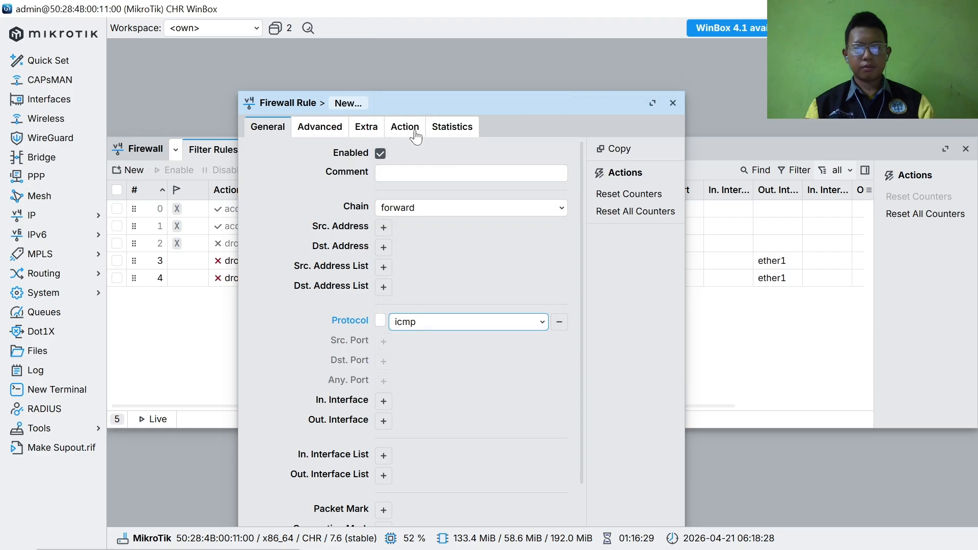
Set the new rule's outgoing interface to ether1, keep its action as accept, and save the rule.
left_click(415, 134)
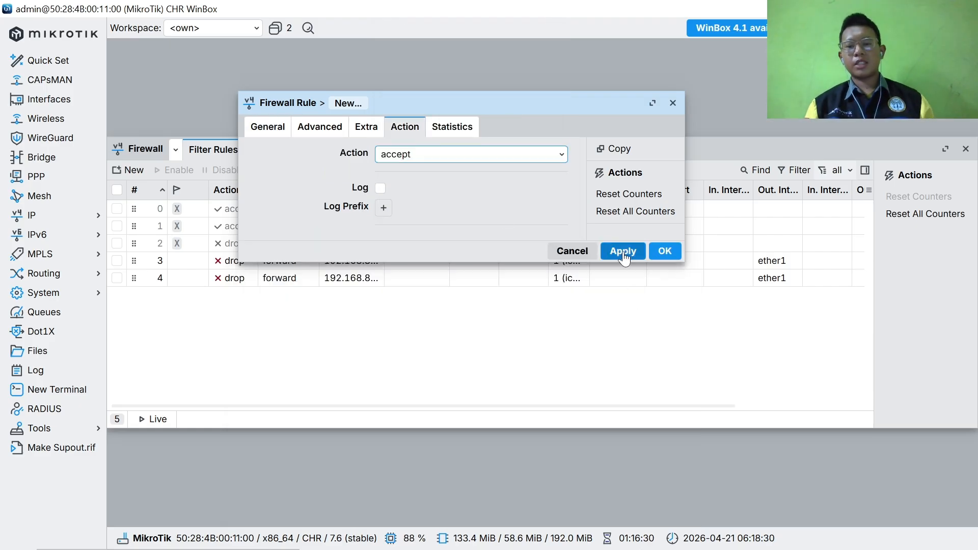
left_click(264, 128)
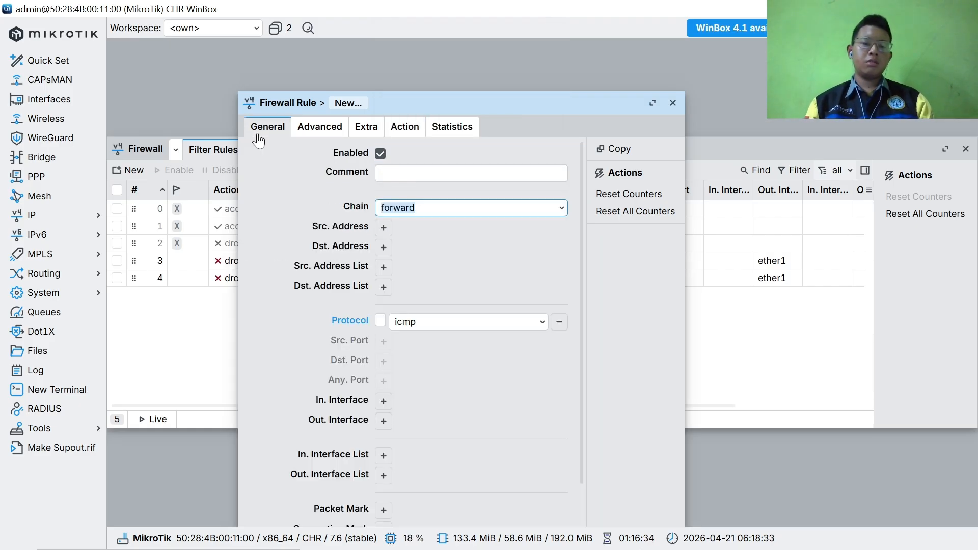
left_click(382, 429)
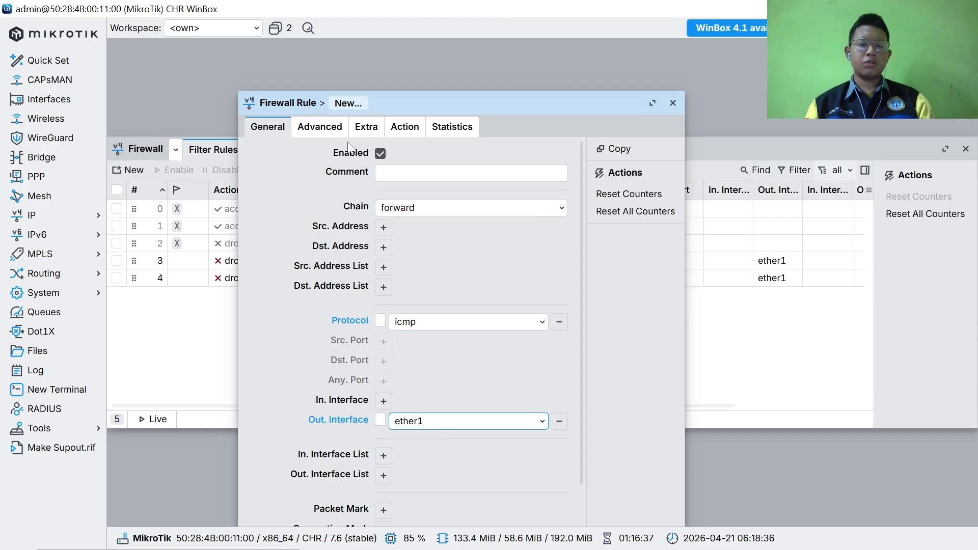
left_click(405, 127)
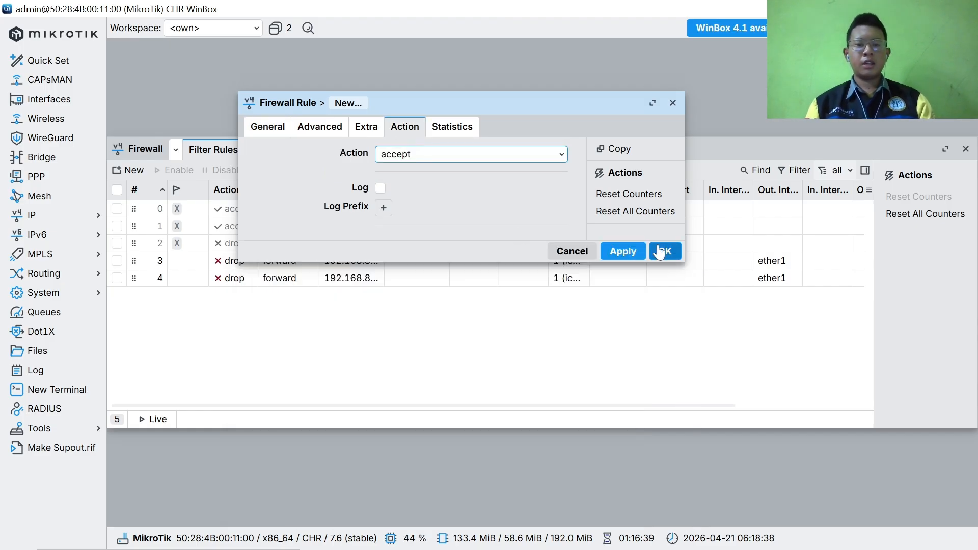
left_click(625, 253)
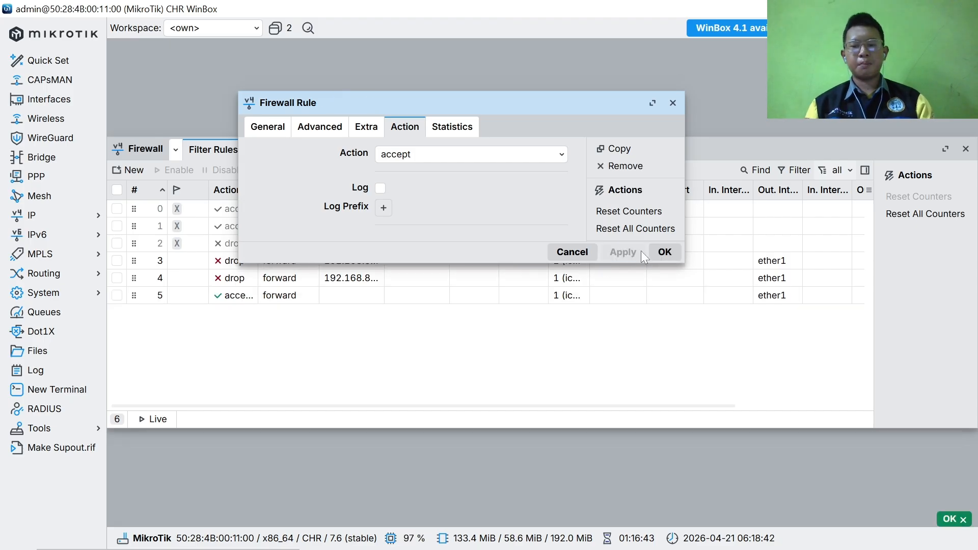
left_click(664, 252)
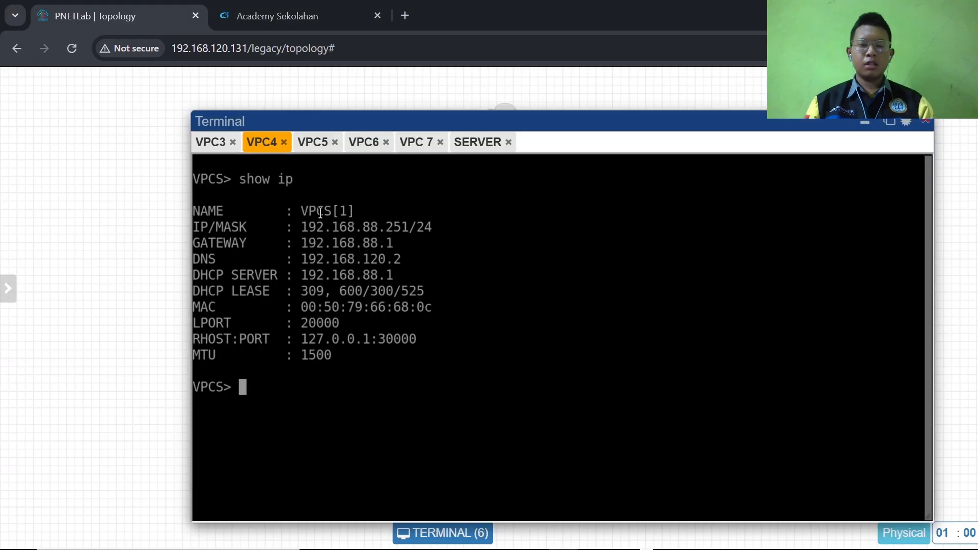
In the PNETLab topology in Chrome, test internet access from VPC3 by pinging 8.8.8.8, then stop the ping.
left_click(213, 144)
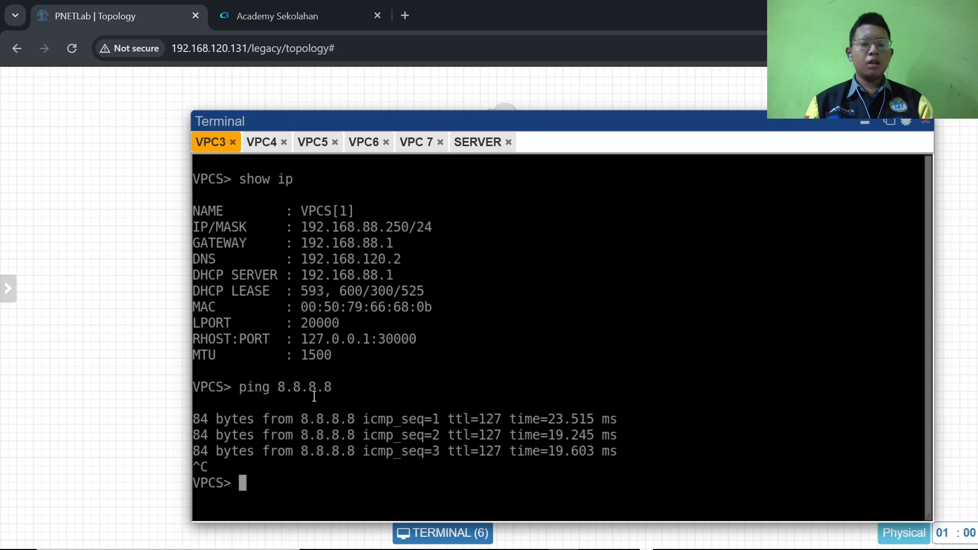
type("p")
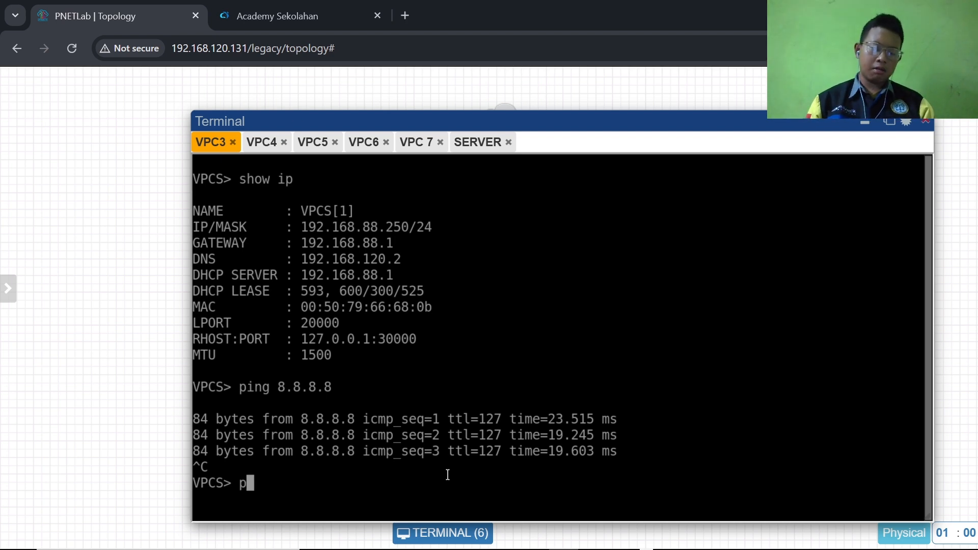
type("i")
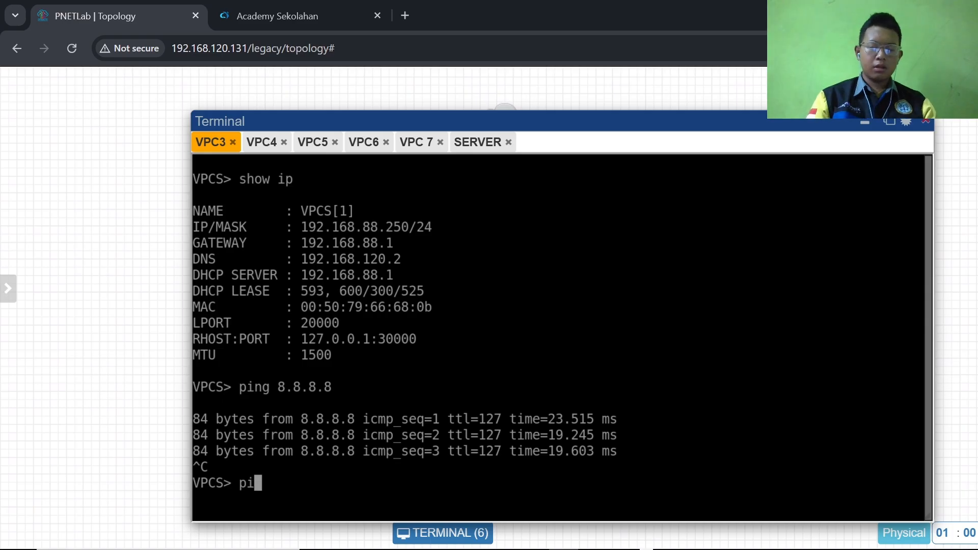
type("ng")
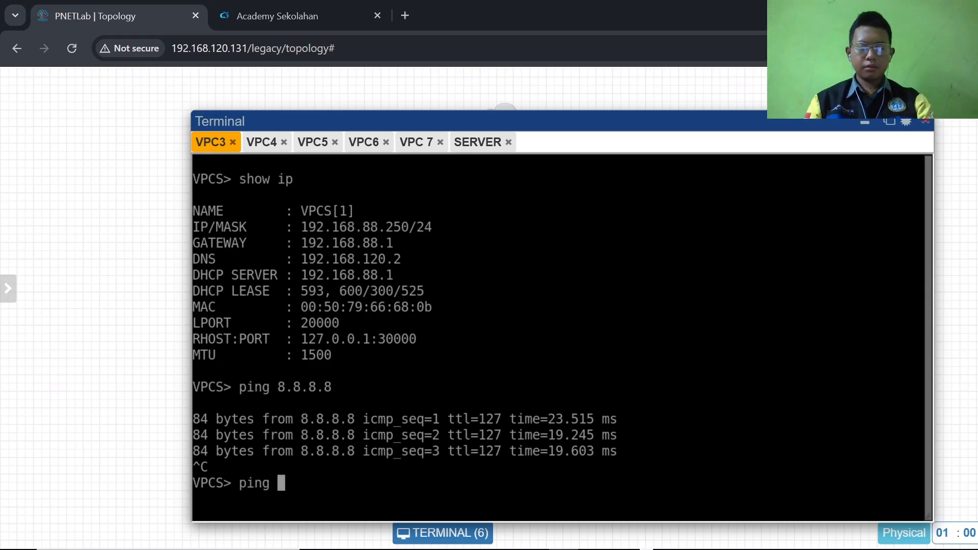
type(" 8.8.")
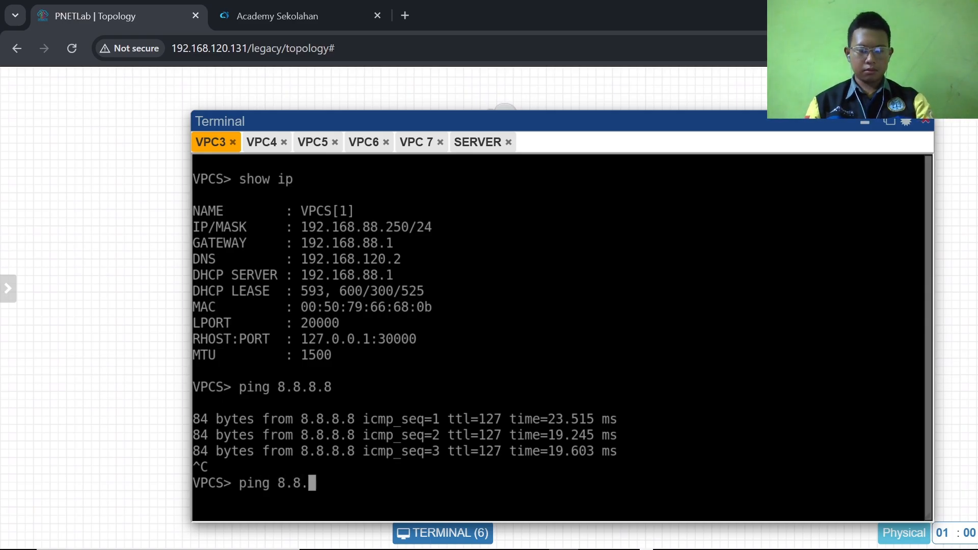
type("8.8")
key("Return")
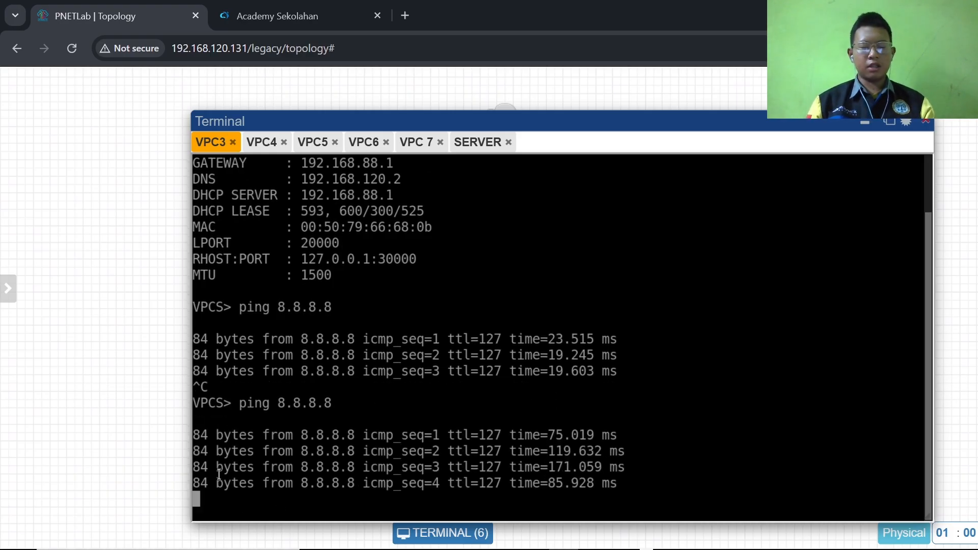
key("ctrl+c")
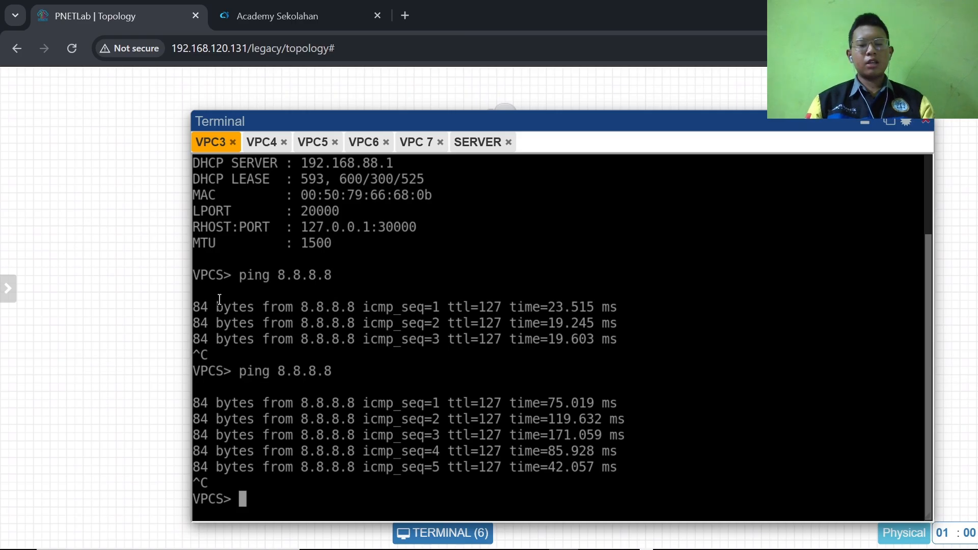
Test internet access from VPC4 by pinging 8.8.8.8, and stop the ping after several attempts.
left_click(263, 146)
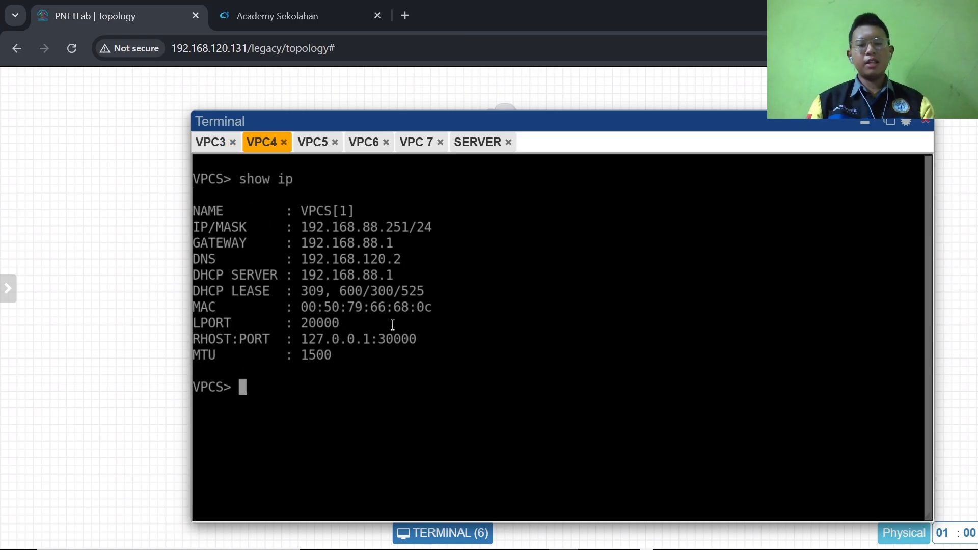
type("pi")
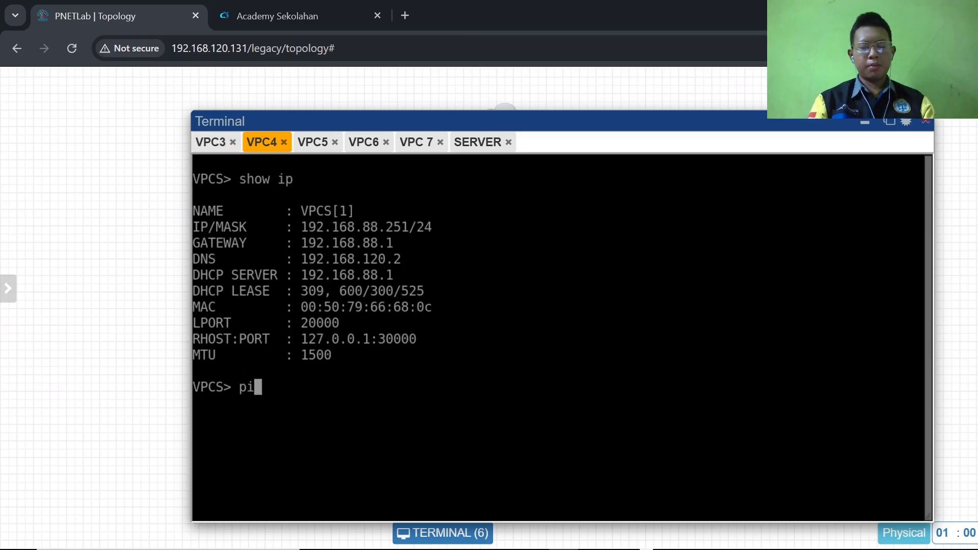
type("ng 8.8.8.8")
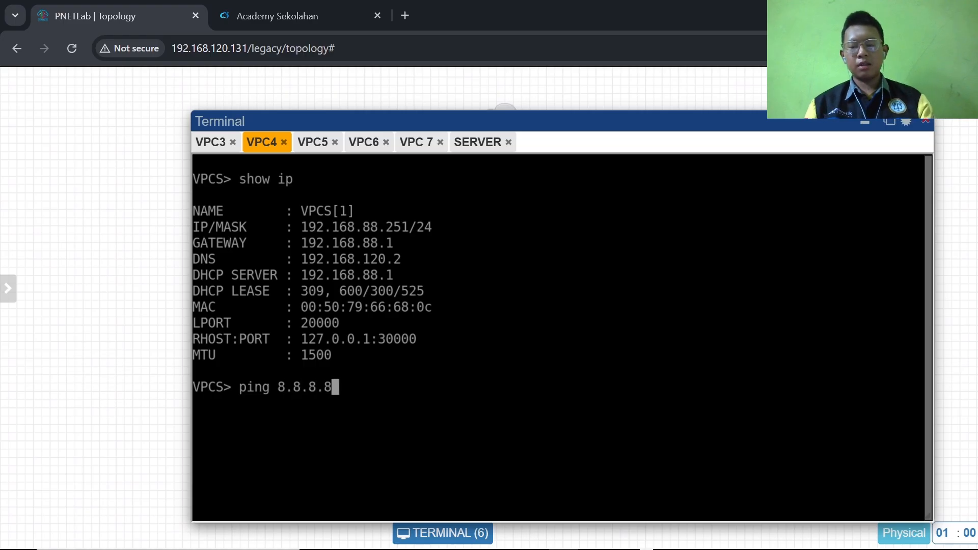
key("Return")
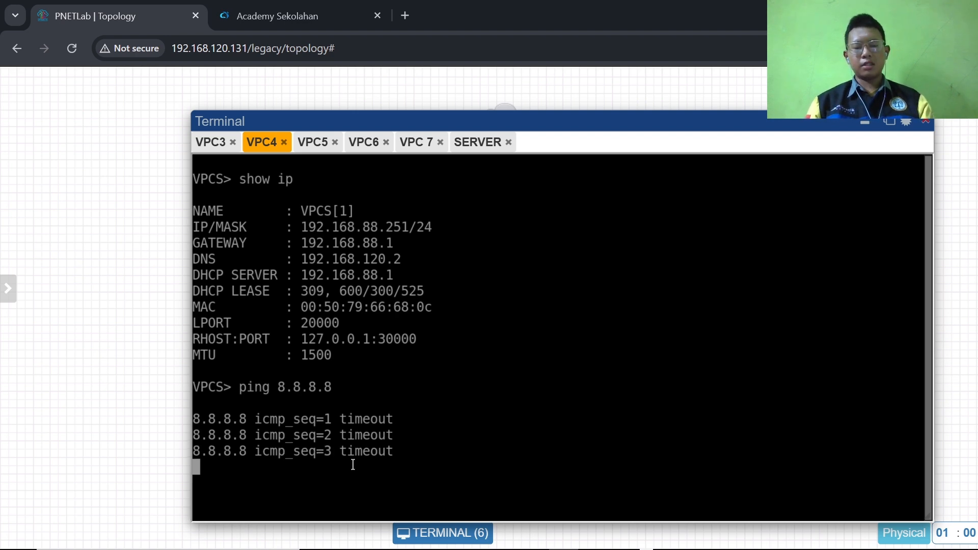
key("ctrl+c")
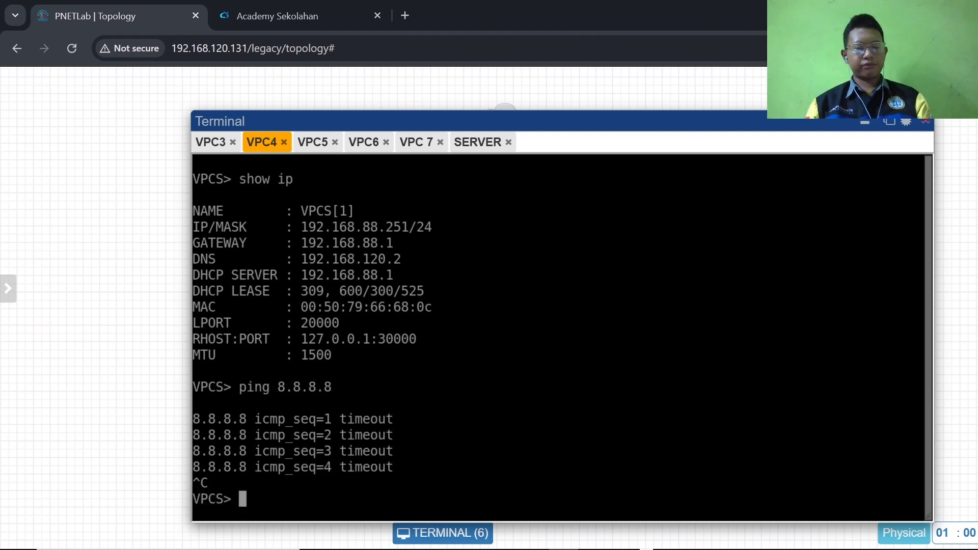
Test internet access from VPC5 by pinging 8.8.8.8, and stop the ping after a couple of attempts.
left_click(315, 143)
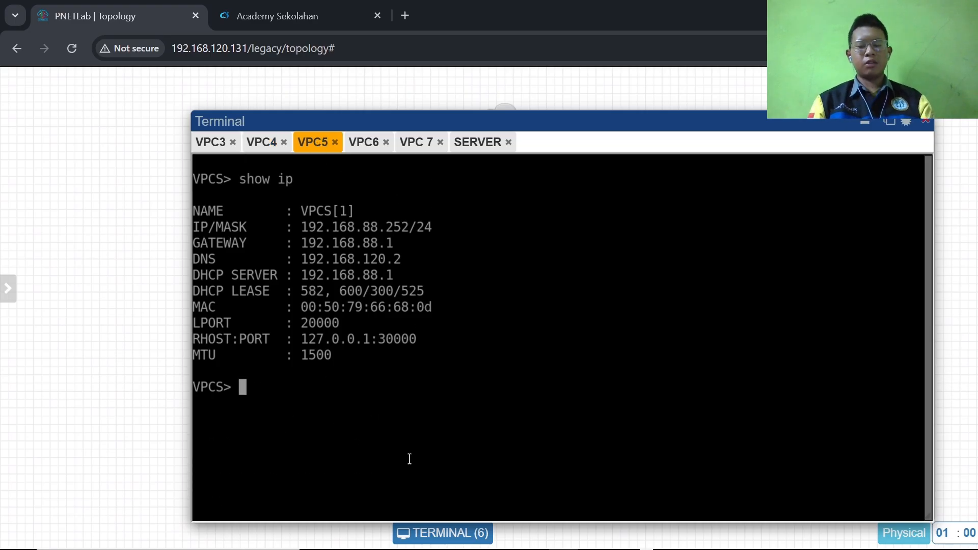
type("pin")
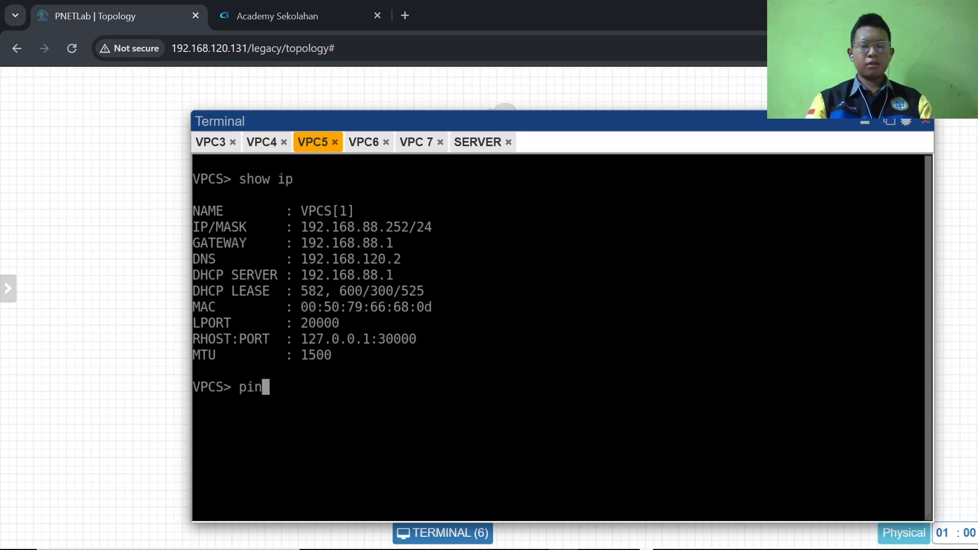
type("g 8.8")
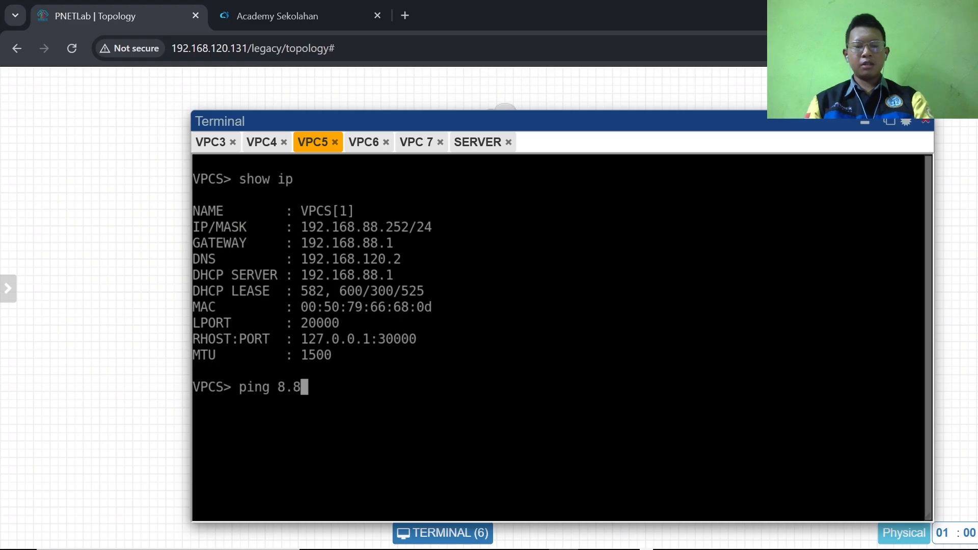
type(".8.8")
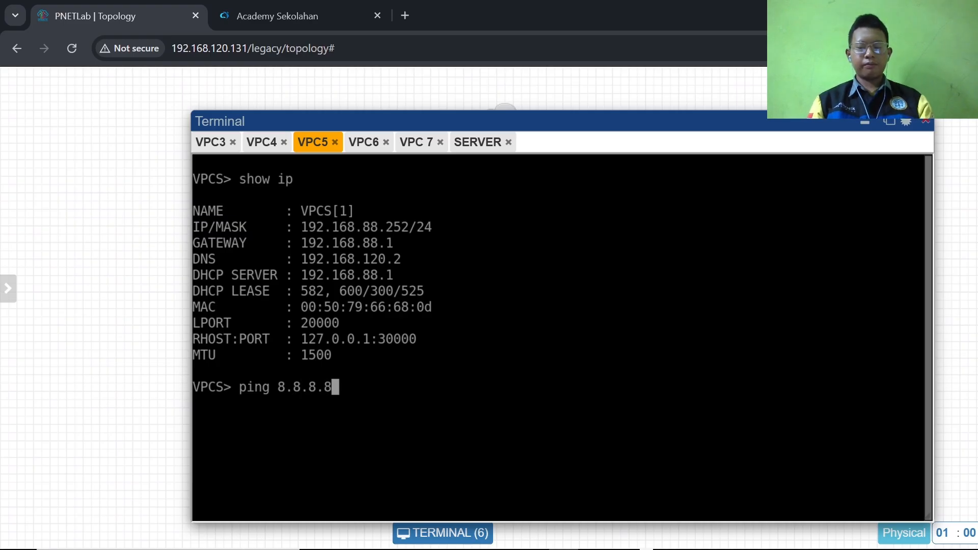
key("Return")
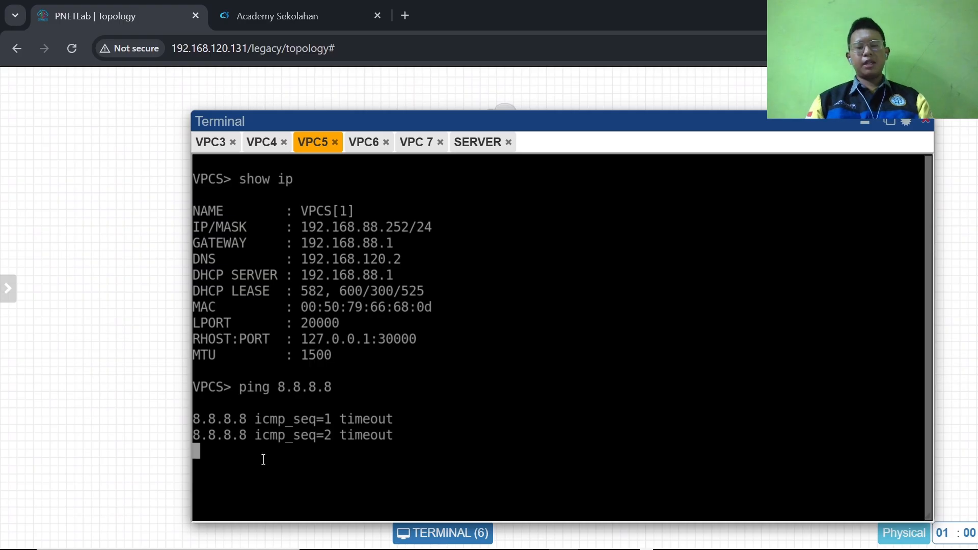
key("ctrl+c")
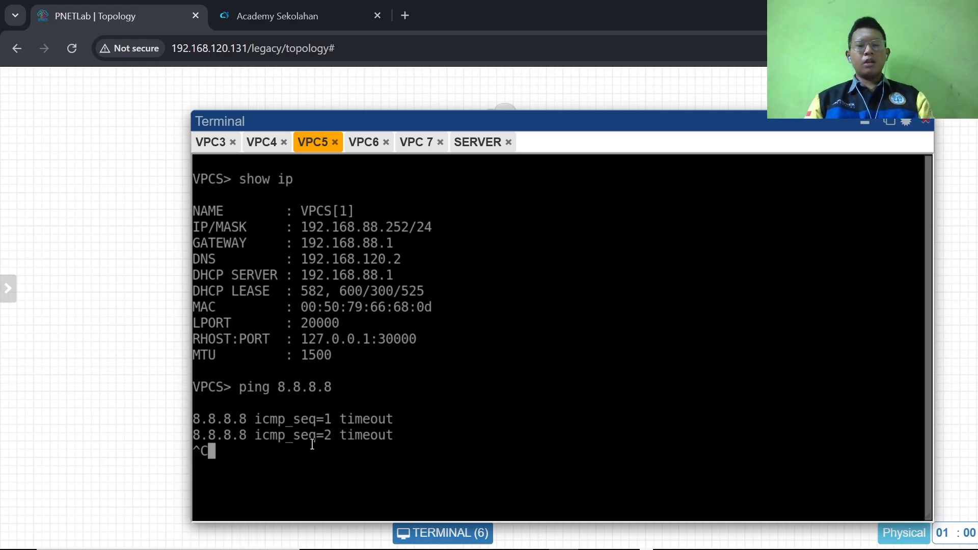
Test internet access from VPC6 by pinging 8.8.8.8, and leave its command prompt empty.
left_click(368, 145)
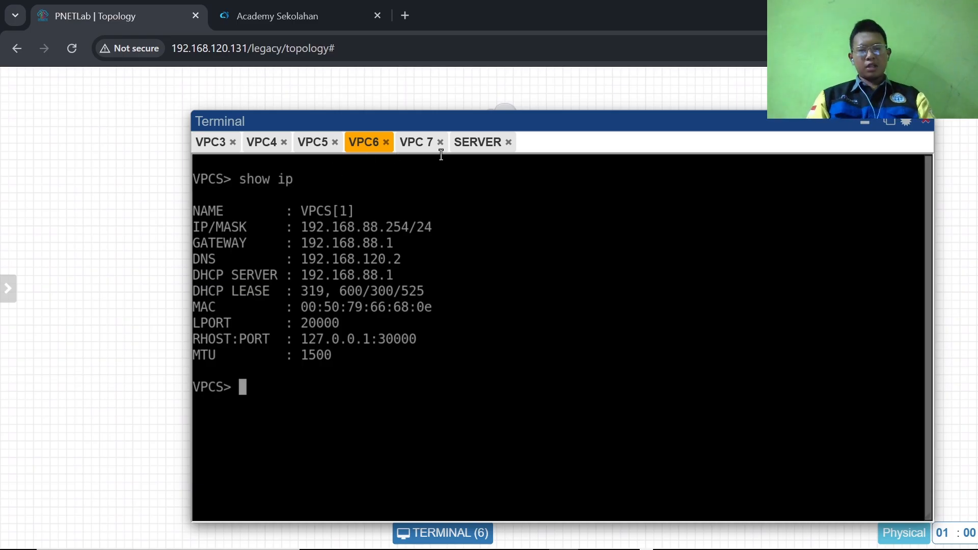
type("pin")
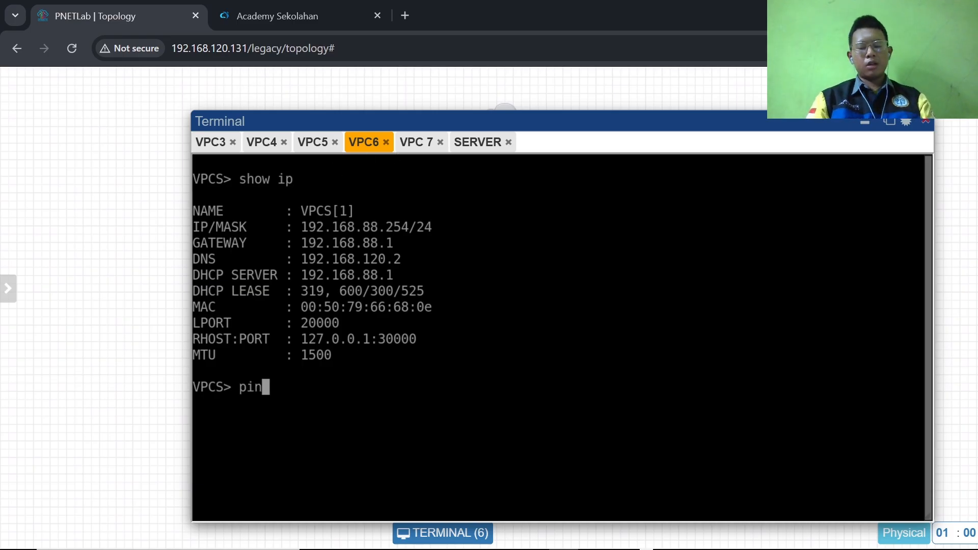
type("g 8.")
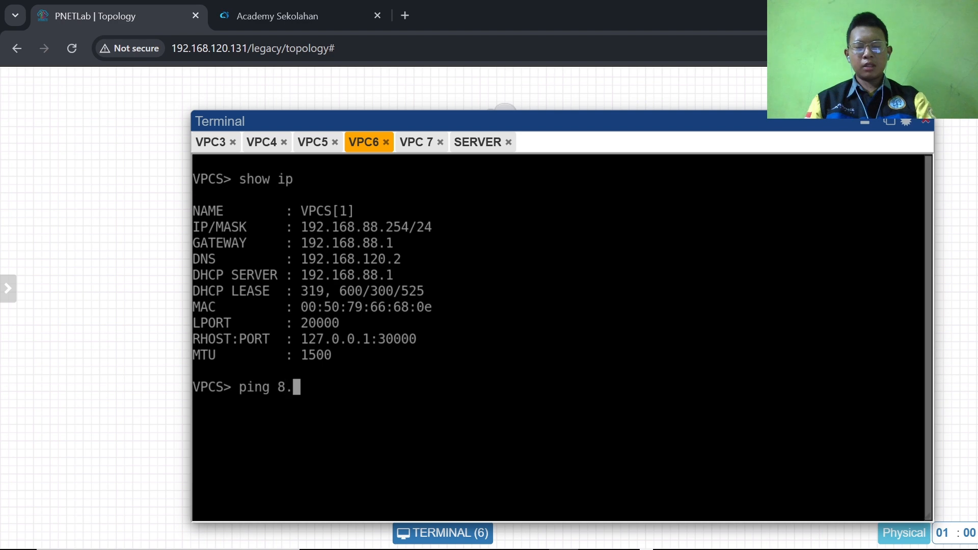
type("8.8.8")
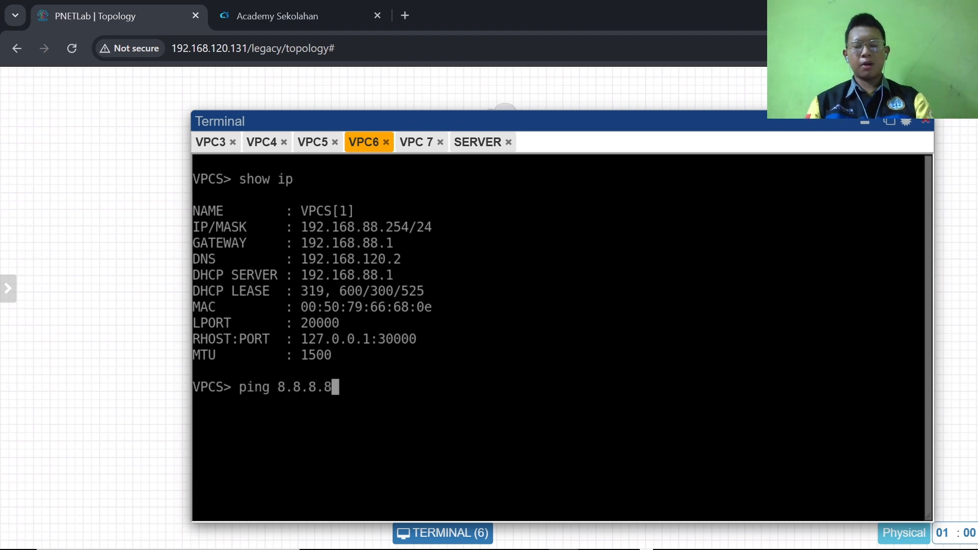
key("Return")
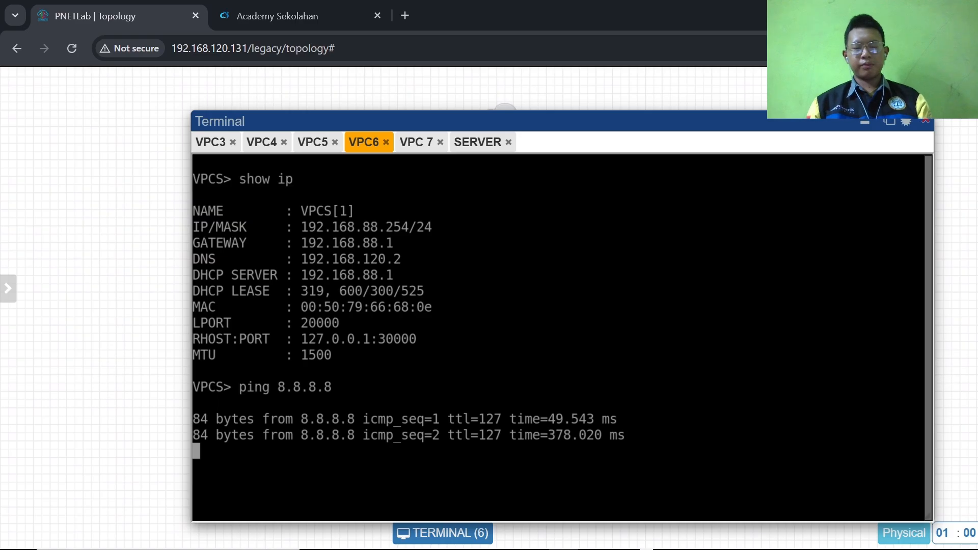
type("c")
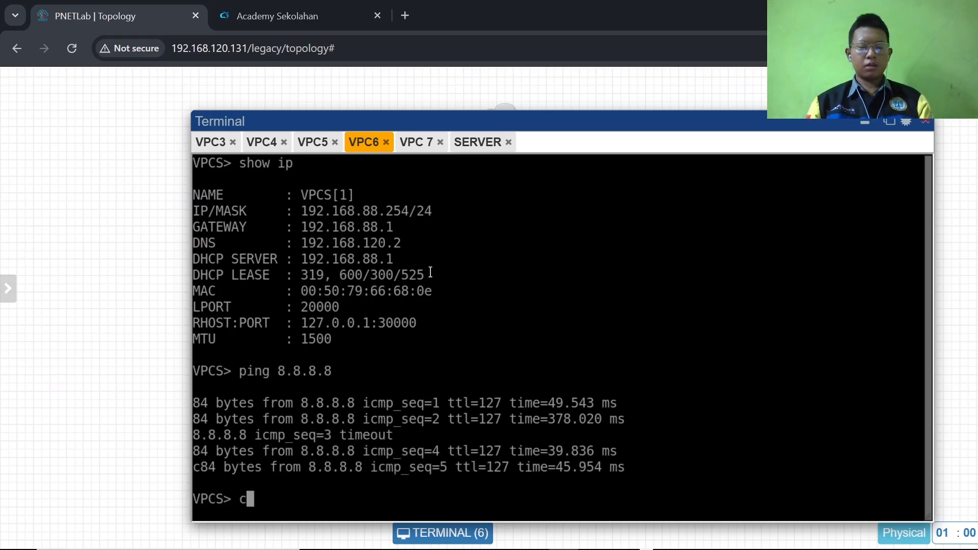
key("BackSpace")
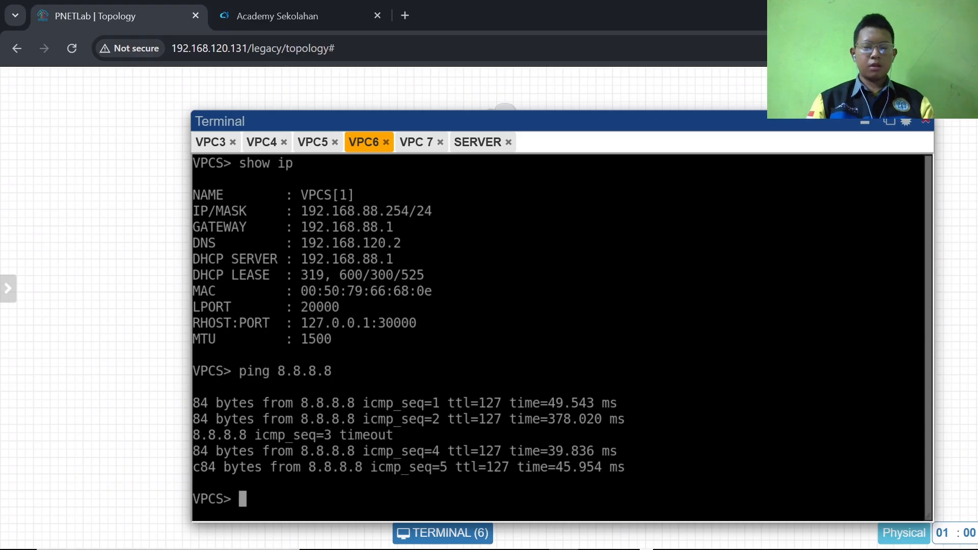
Test internet access from VPC 7 by pinging 8.8.8.8, stop the ping, and minimize the terminal window.
left_click(408, 145)
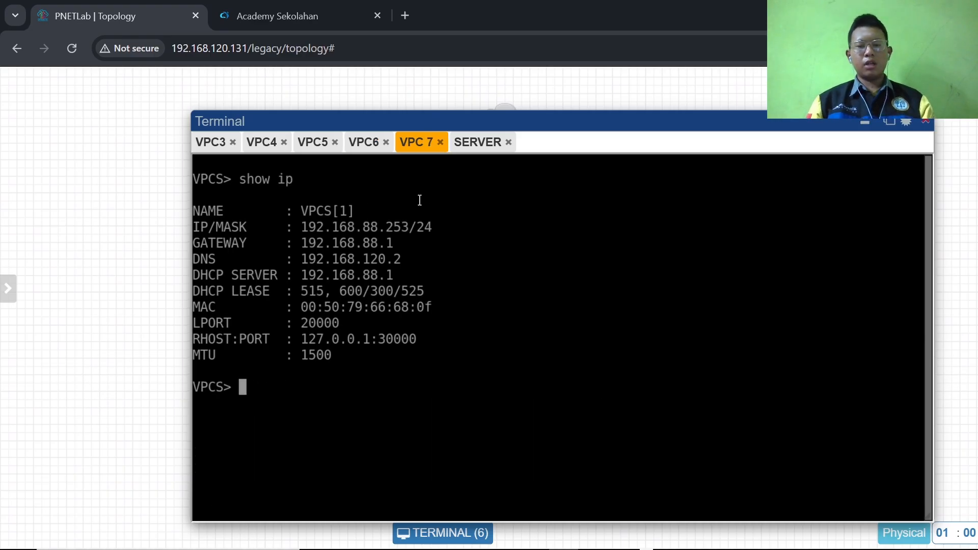
type("pi")
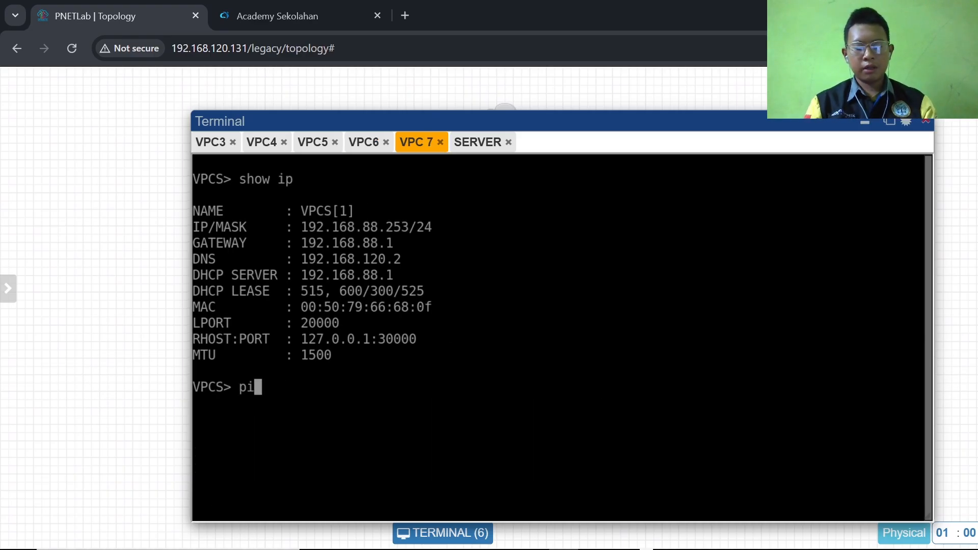
type("ng 8.8")
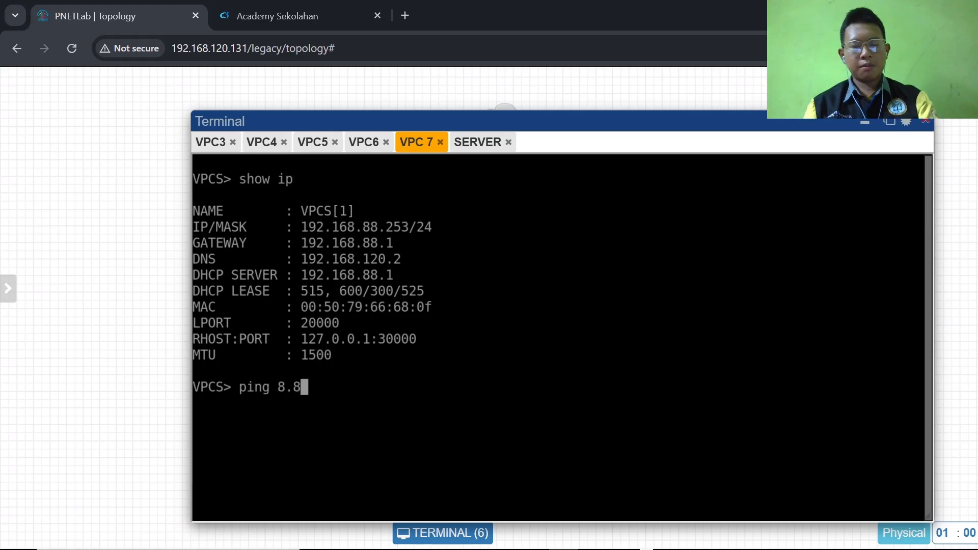
type(".8.8")
key("Return")
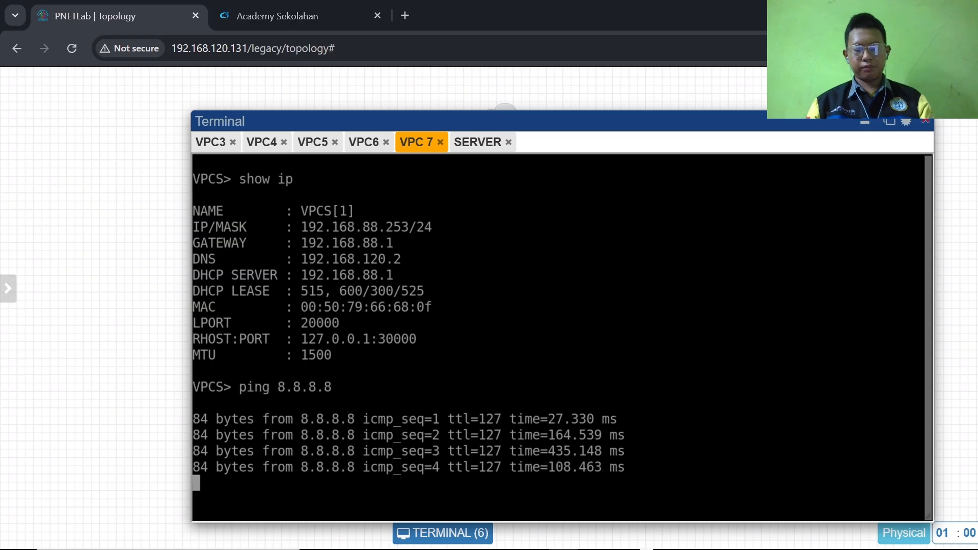
key("ctrl+c")
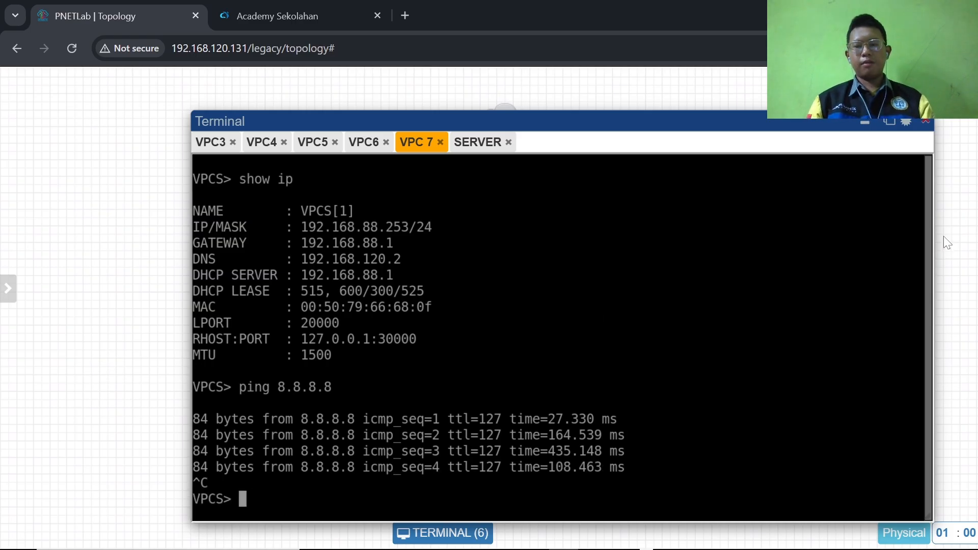
left_click(864, 124)
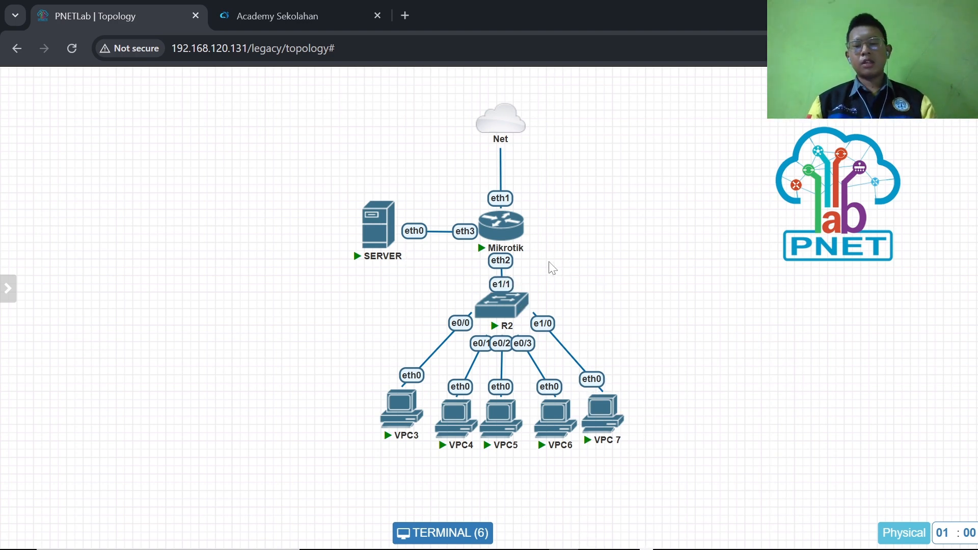
Review the case study list on slide 69 in PowerPoint, and return to the PNETLab topology in Chrome to examine the Linux client.
mouse_move(483, 246)
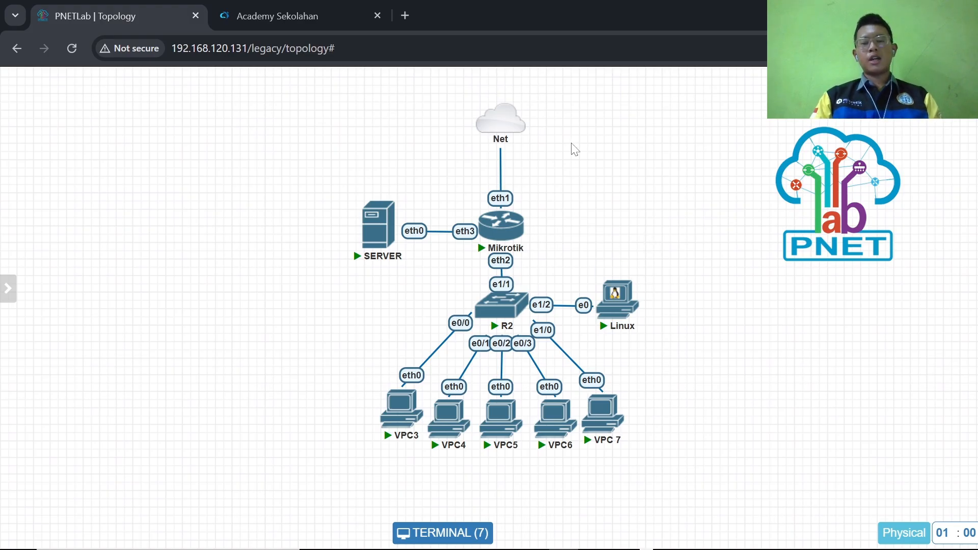
mouse_move(652, 548)
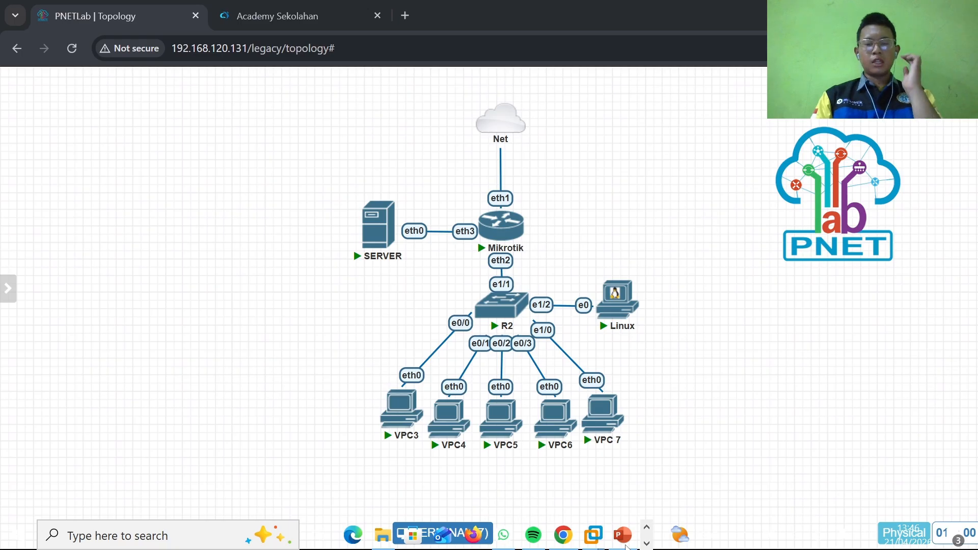
left_click(625, 544)
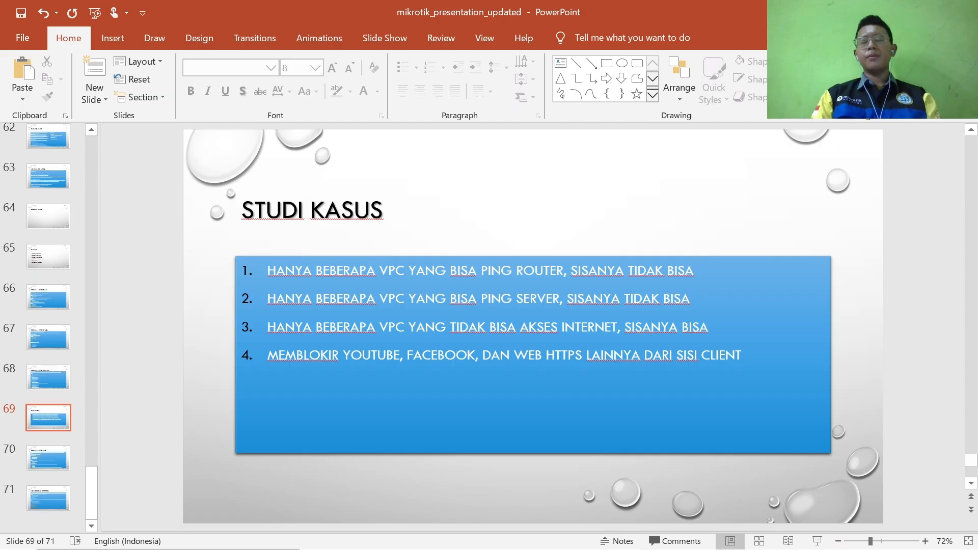
key("alt+Tab")
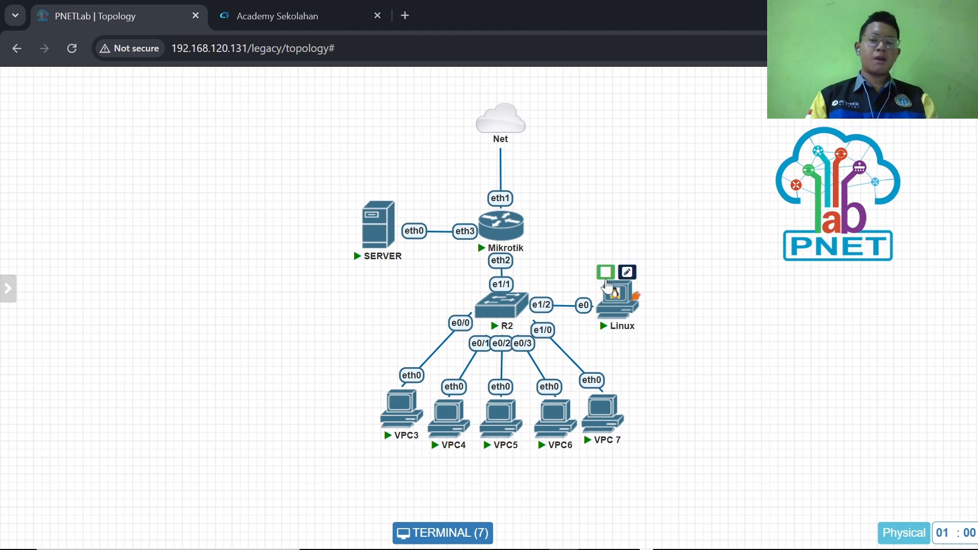
mouse_move(637, 327)
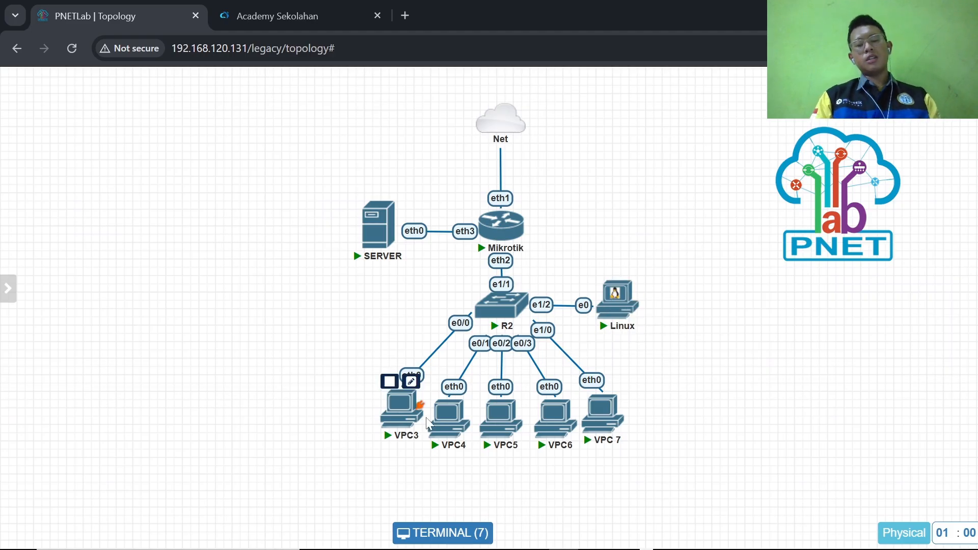
mouse_move(602, 430)
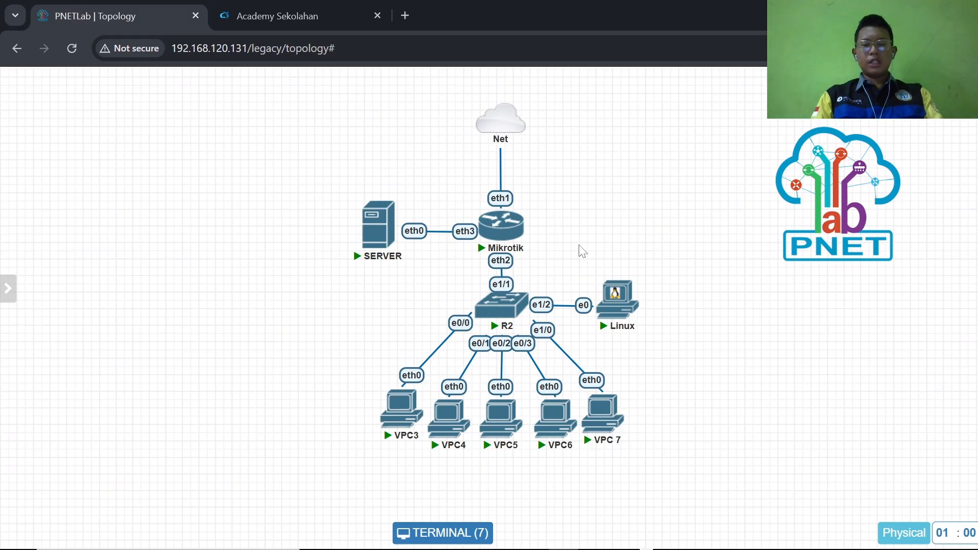
Search Google for "labhub images" in a new browser tab and open the legacy LabHub file listing.
left_click(406, 15)
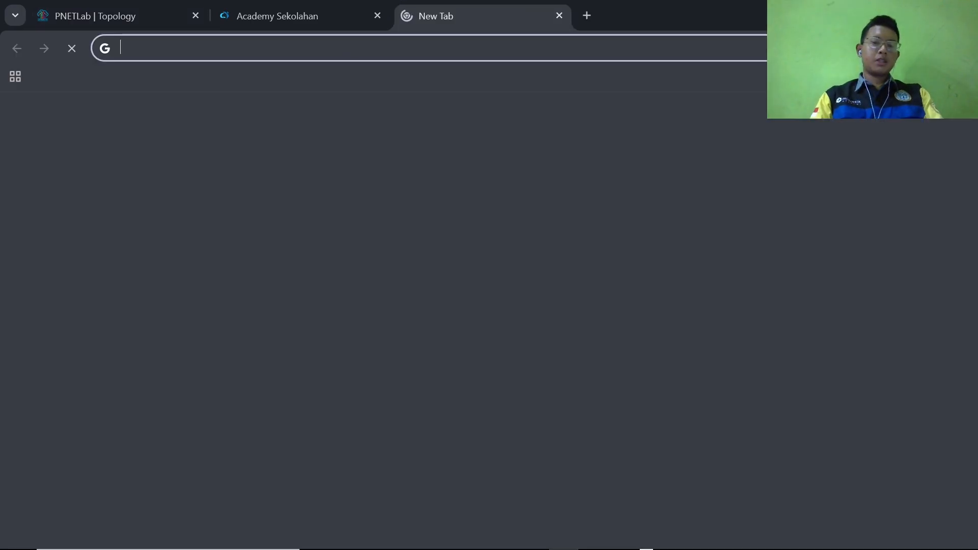
type("labhub")
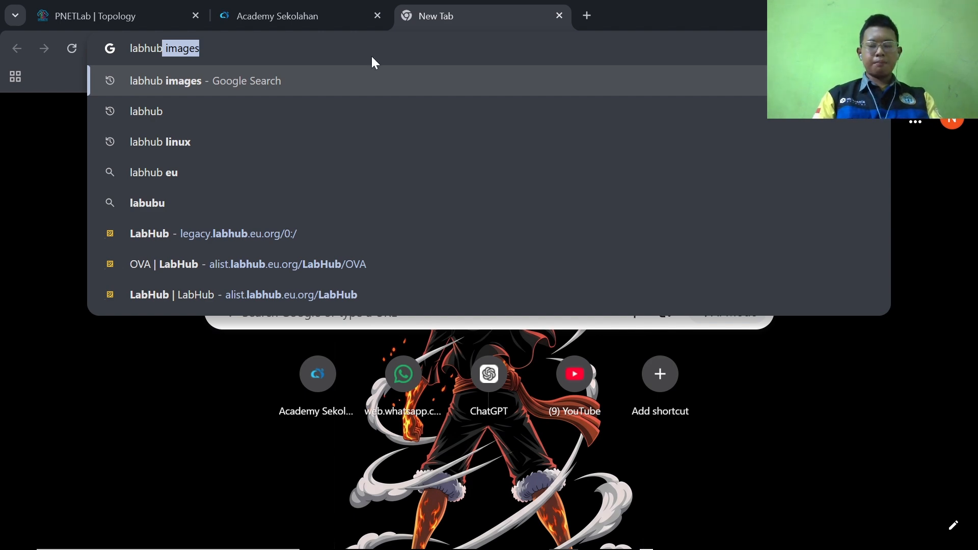
key("Return")
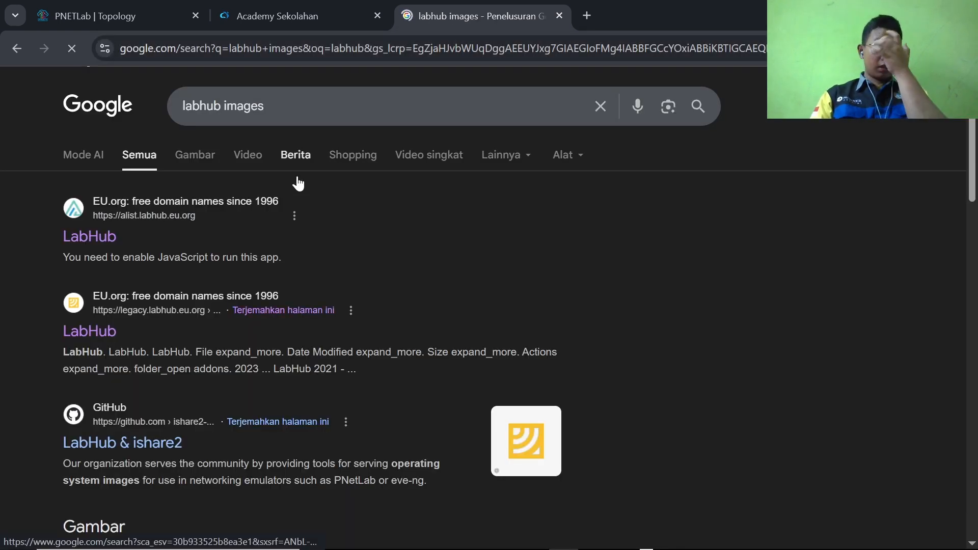
left_click(106, 334)
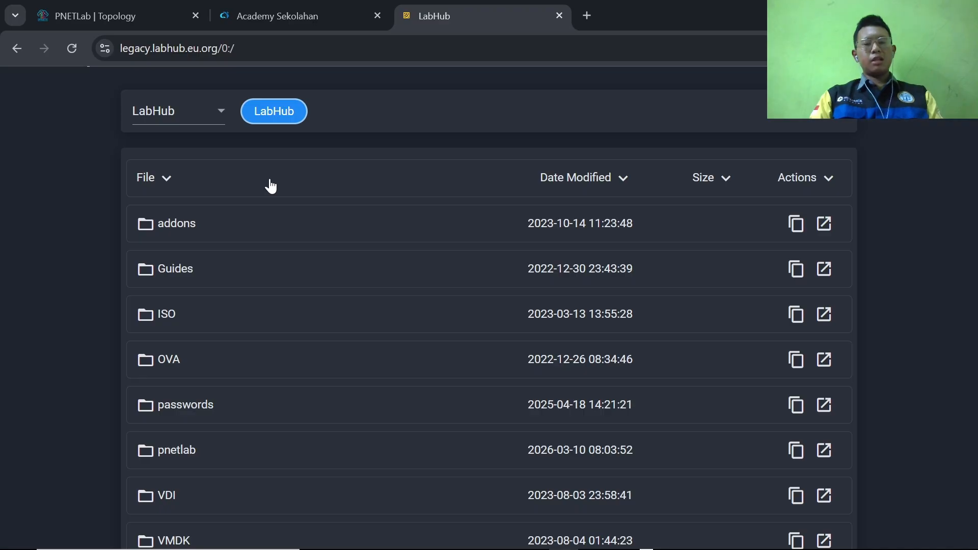
Return to the PNETLab topology, check the Linux client's desktop in the repositioned terminal window, and minimize the window.
left_click(132, 6)
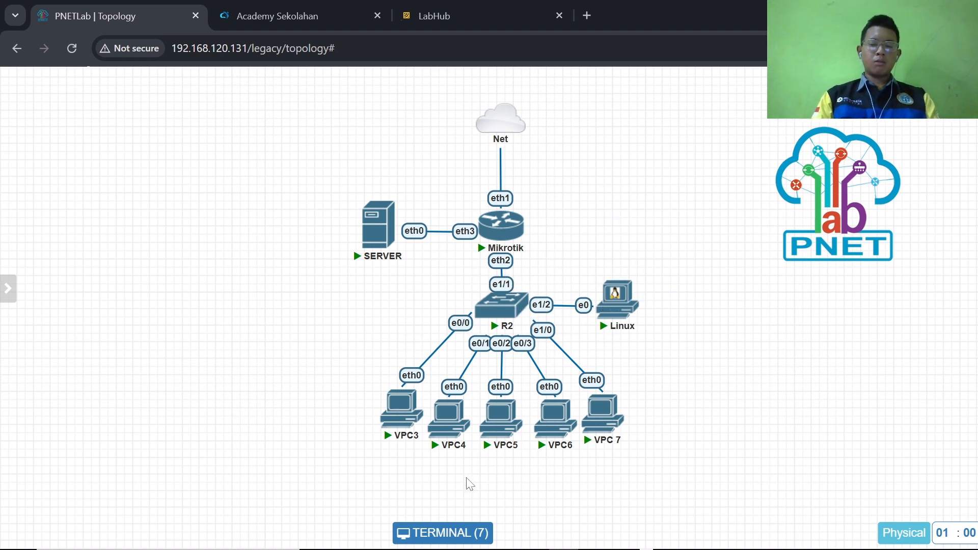
left_click(452, 534)
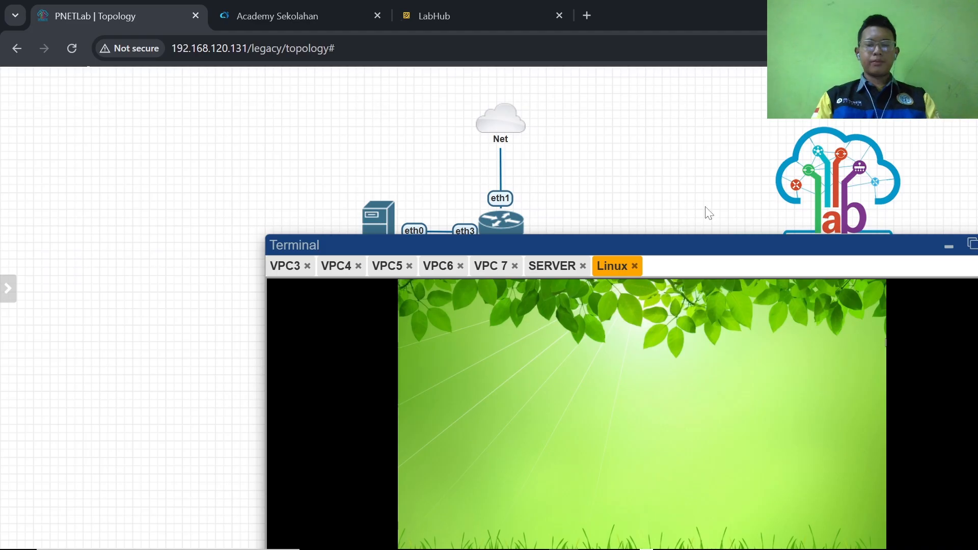
left_click_drag(697, 240, 509, 113)
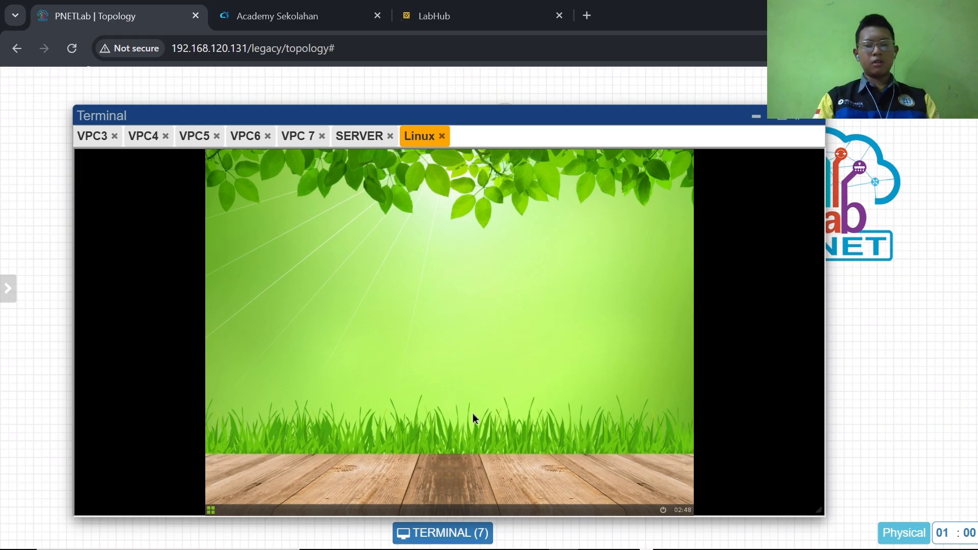
mouse_move(600, 547)
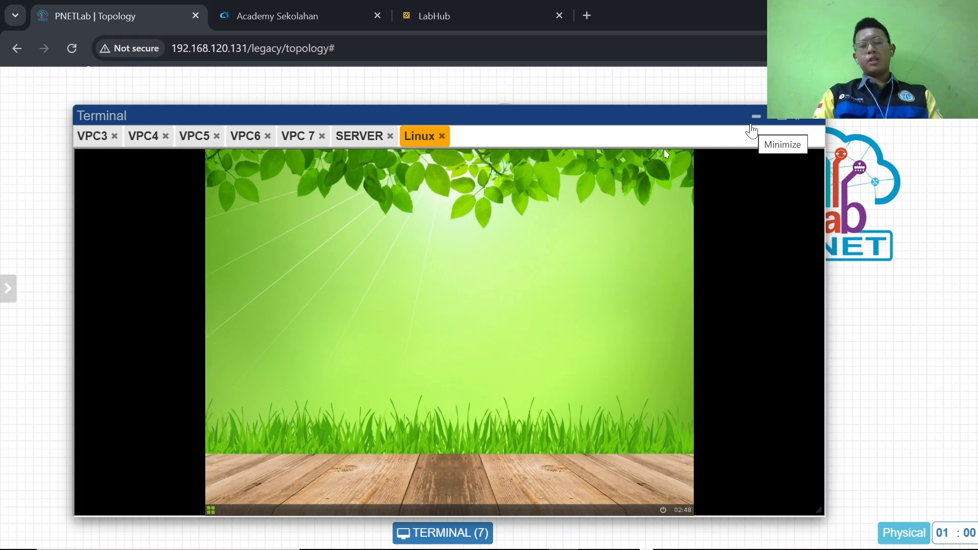
left_click(755, 126)
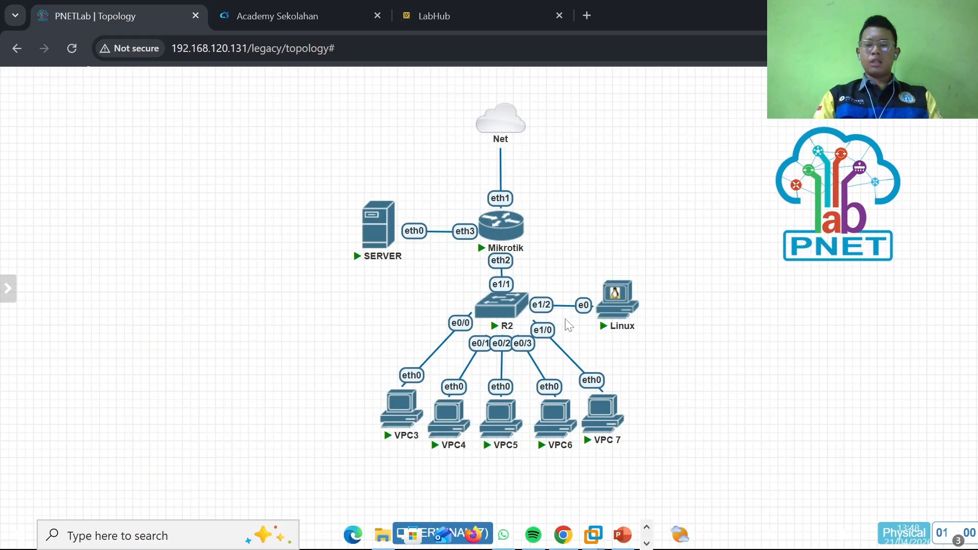
mouse_move(518, 224)
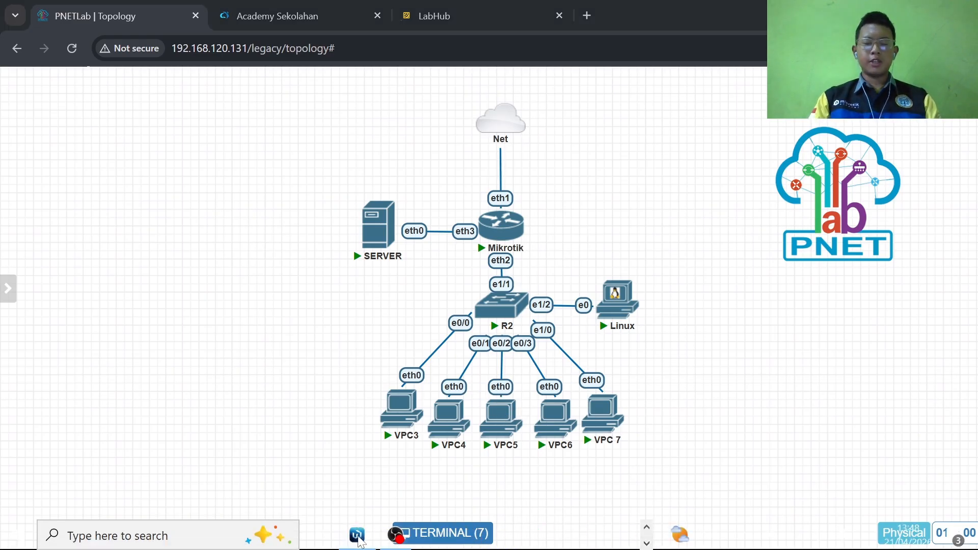
Switch to WinBox and start a new firewall filter rule in the forward chain with the tcp protocol and no source address.
left_click(356, 534)
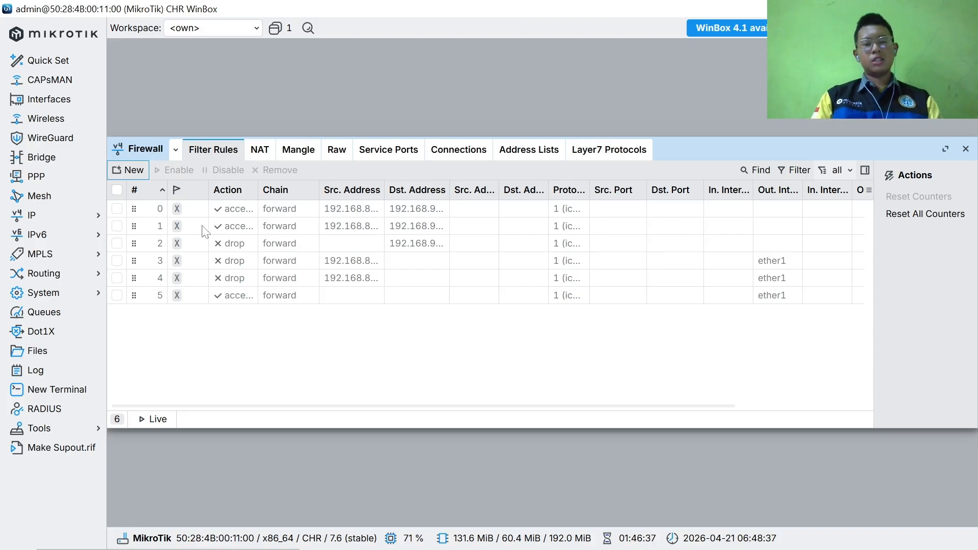
left_click(133, 170)
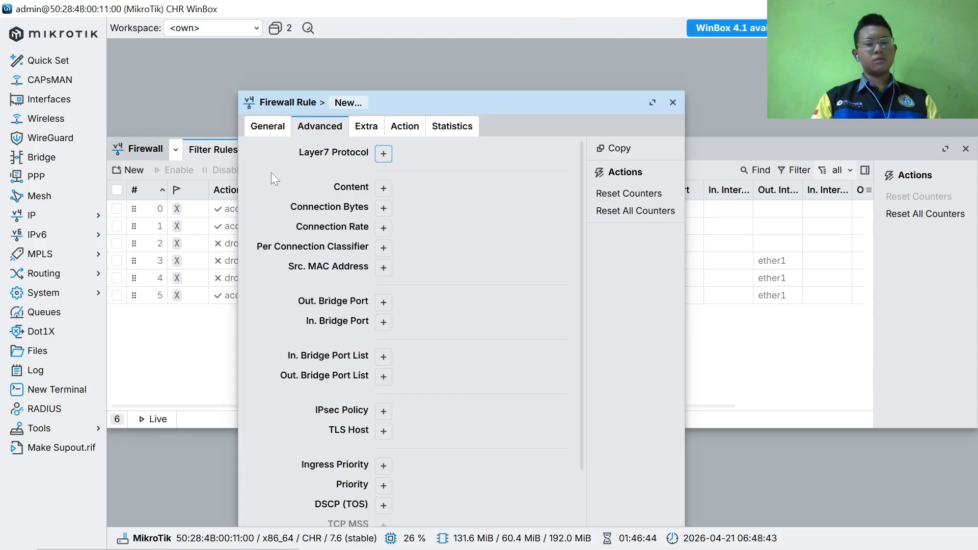
left_click(267, 129)
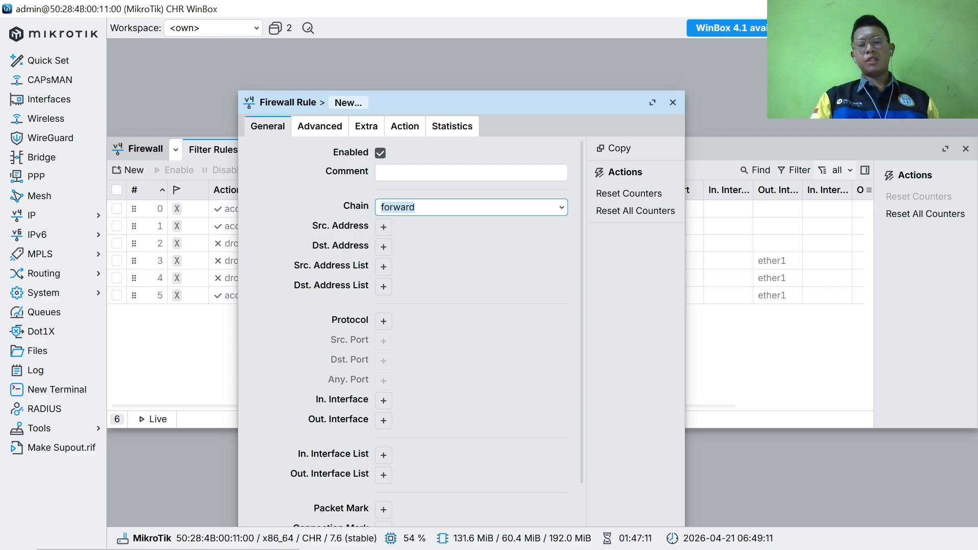
left_click(383, 228)
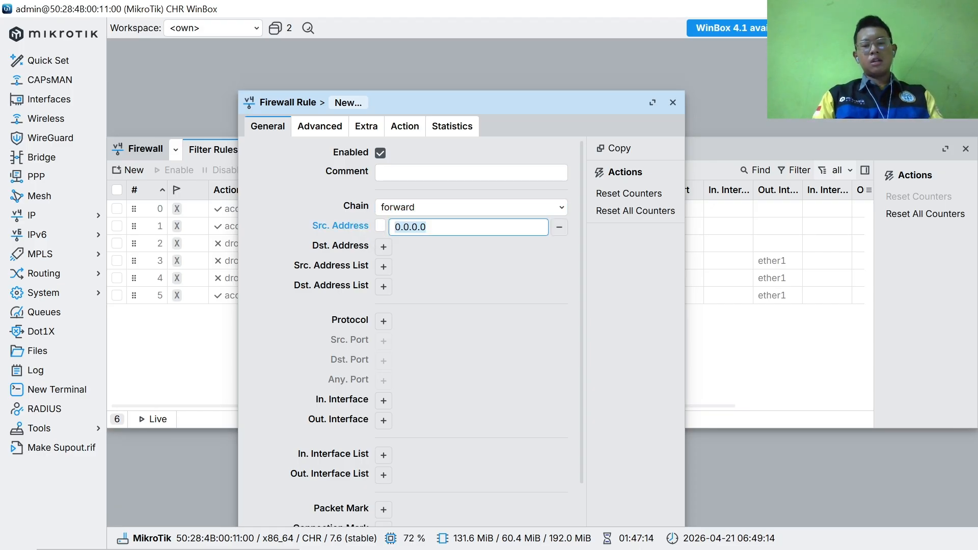
left_click(559, 227)
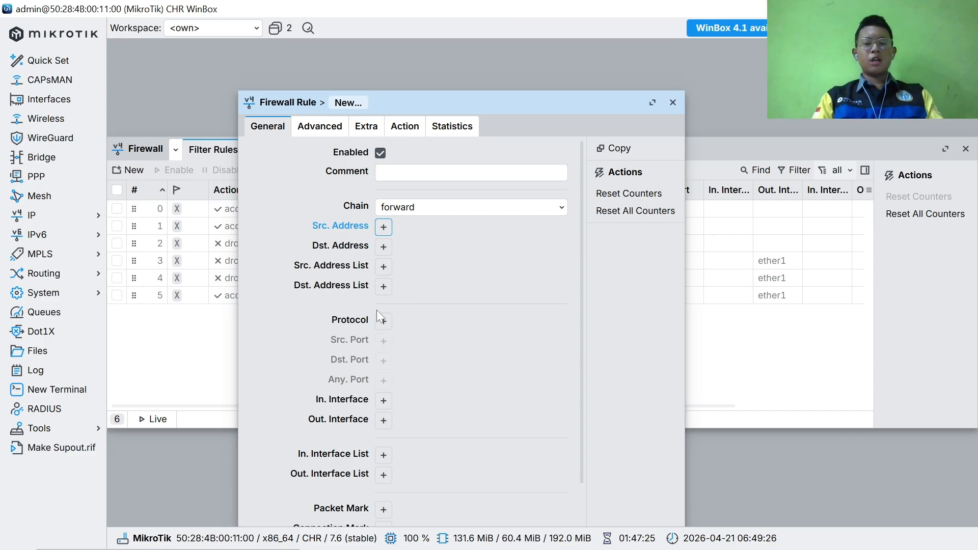
left_click(384, 325)
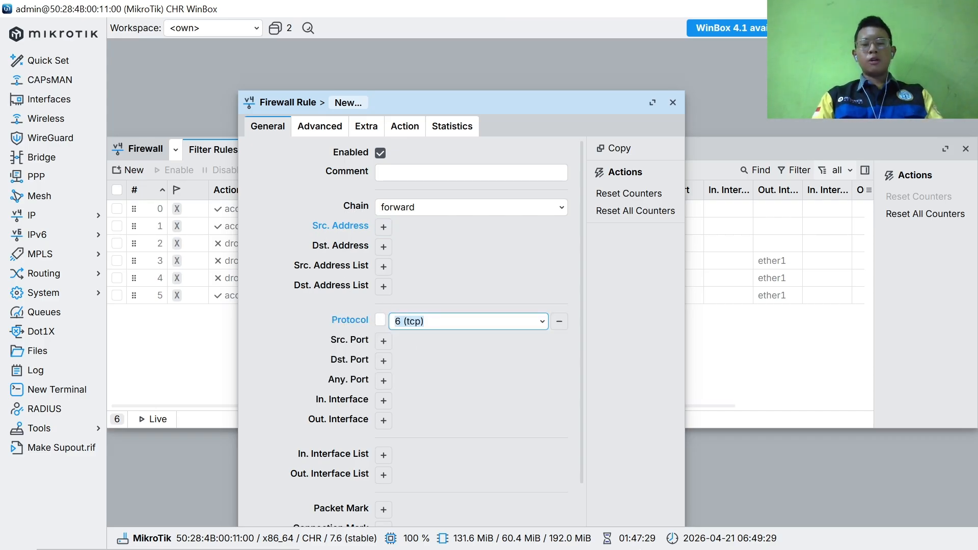
Change the new rule's protocol to icmp, and set it back to tcp.
left_click(426, 321)
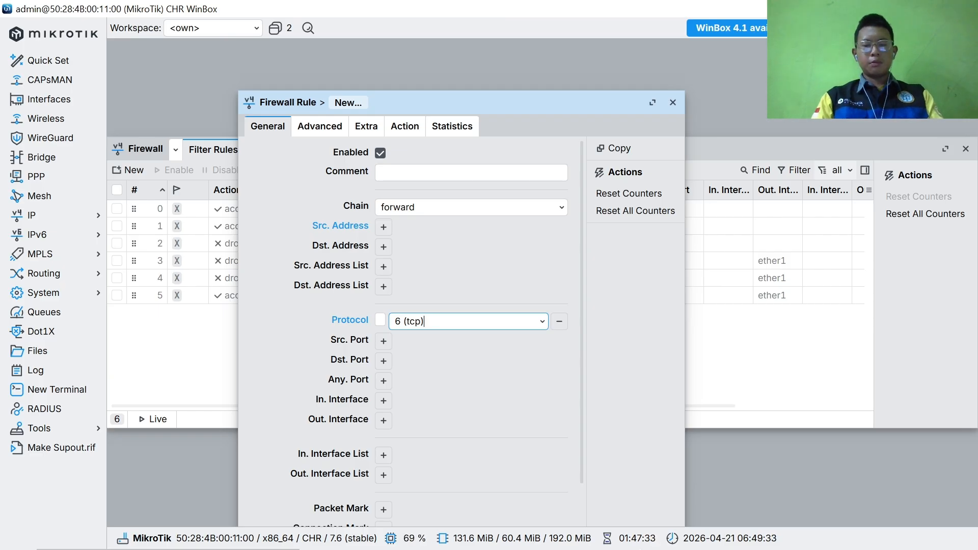
left_click(542, 321)
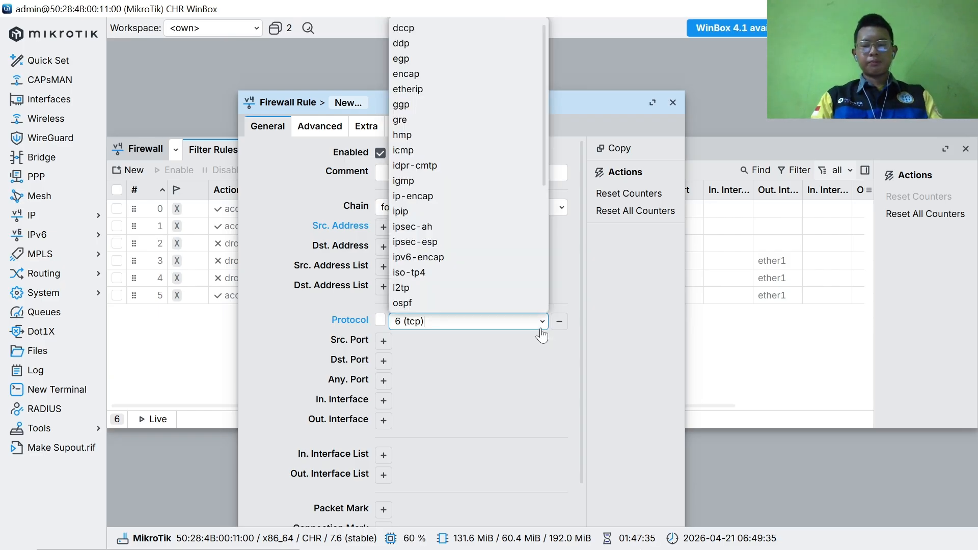
left_click(443, 152)
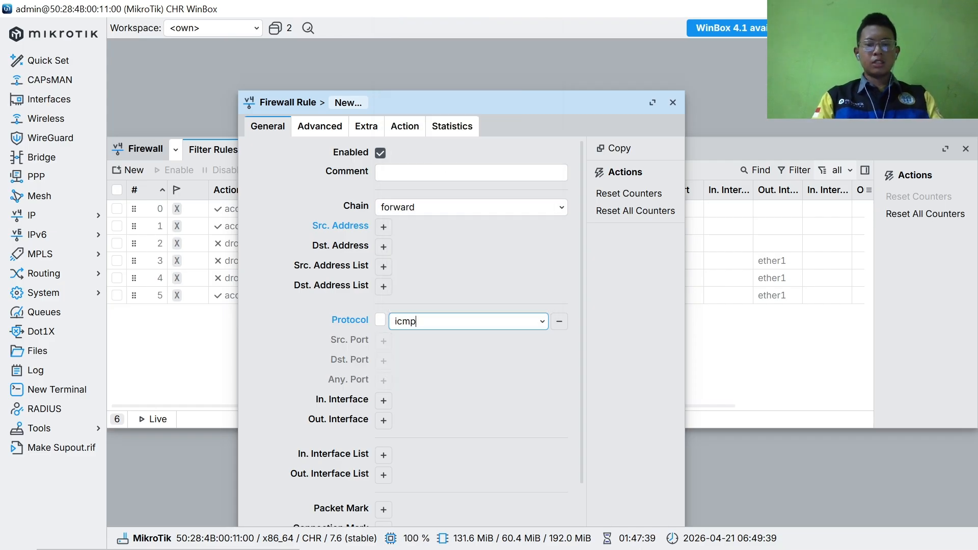
left_click(542, 328)
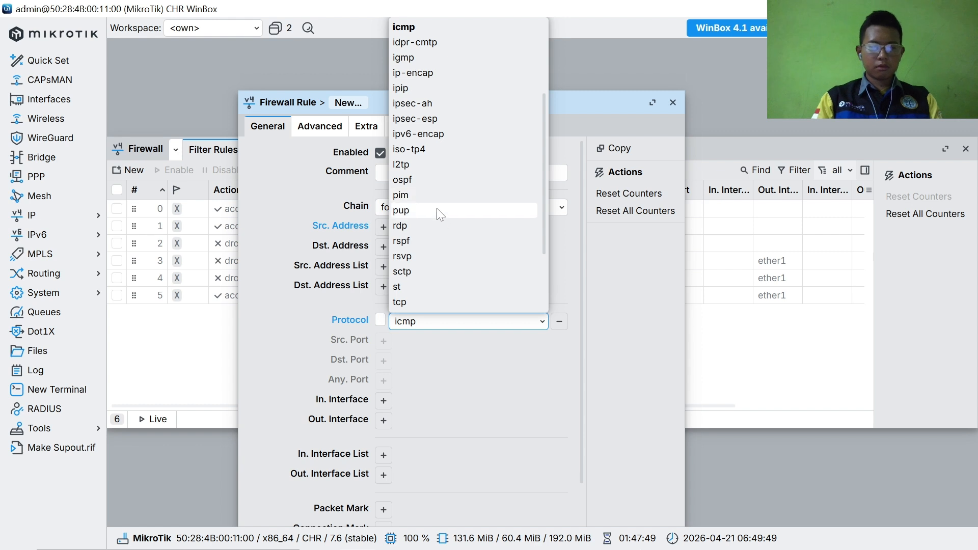
scroll(442, 255, "up", 3)
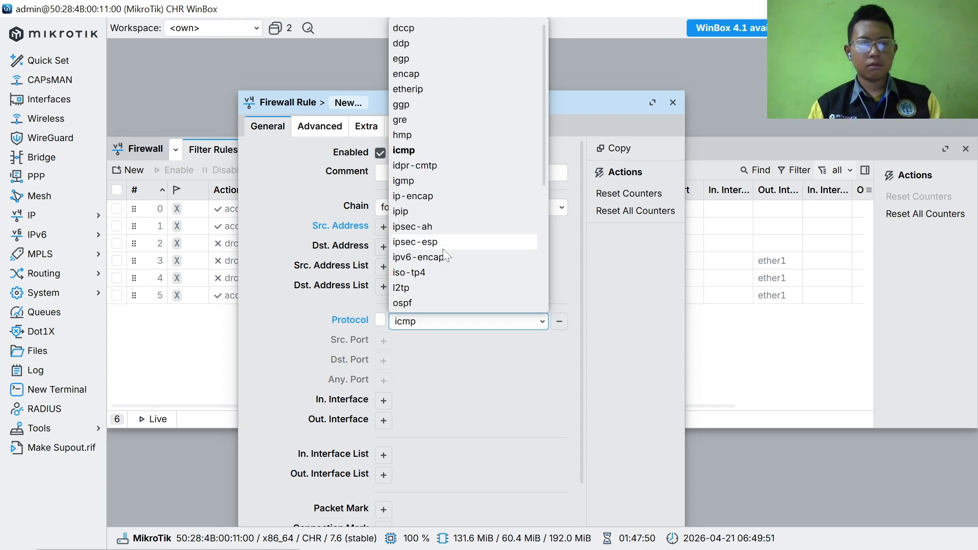
scroll(445, 253, "down", 3)
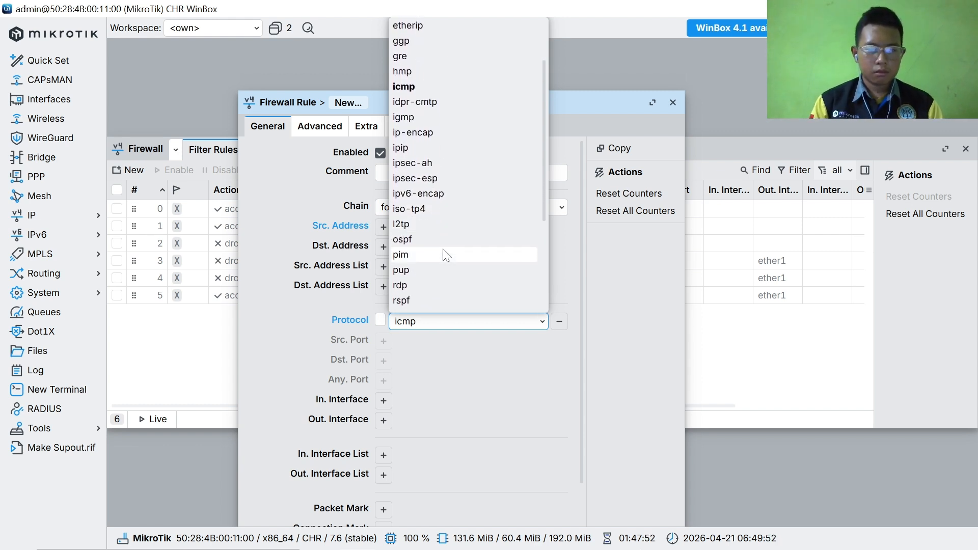
scroll(443, 251, "down", 3)
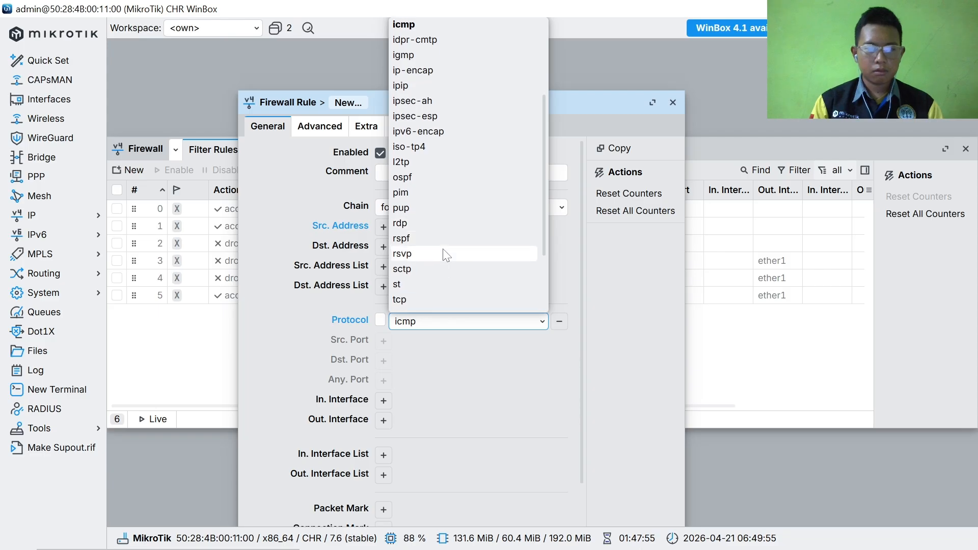
left_click(417, 225)
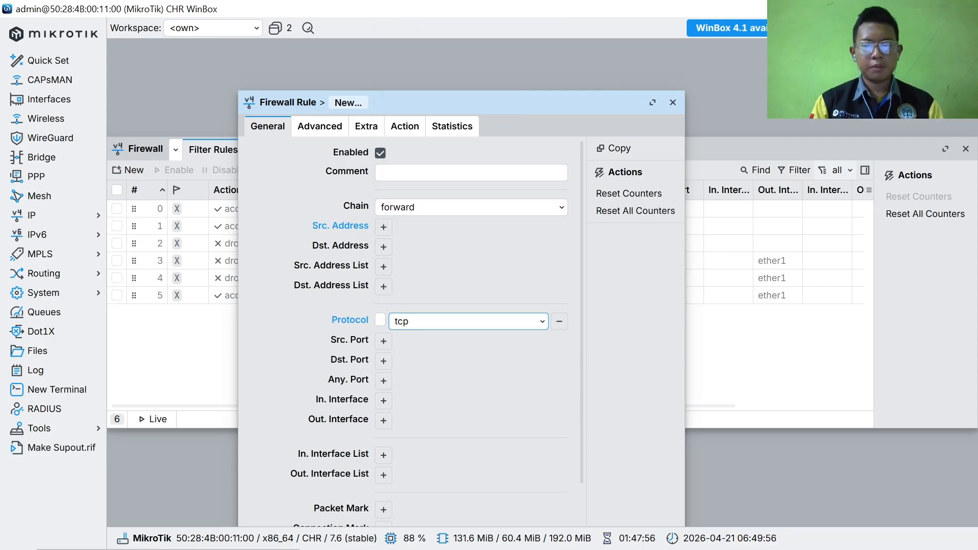
Set the new rule's destination port to 443 and its TLS Host to *youtube.com*.
left_click(384, 361)
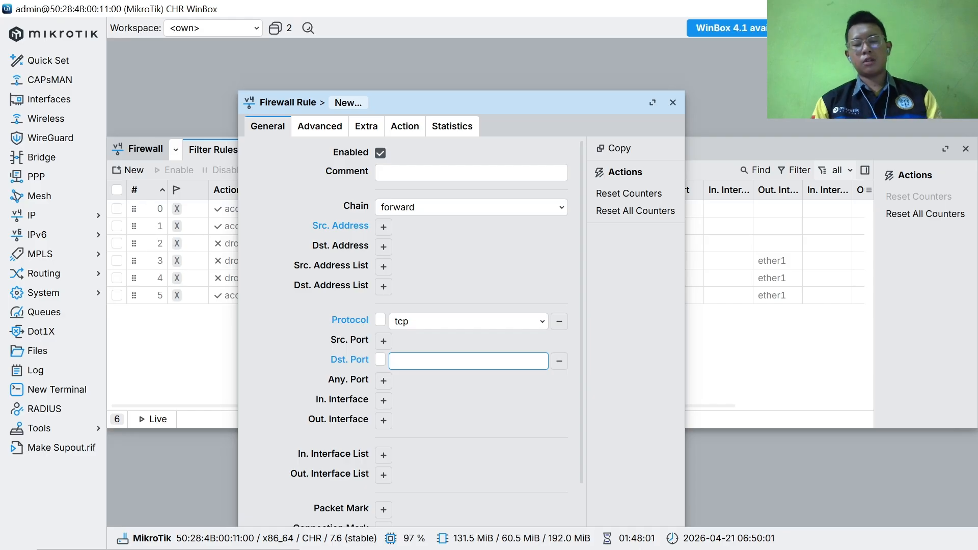
type("443")
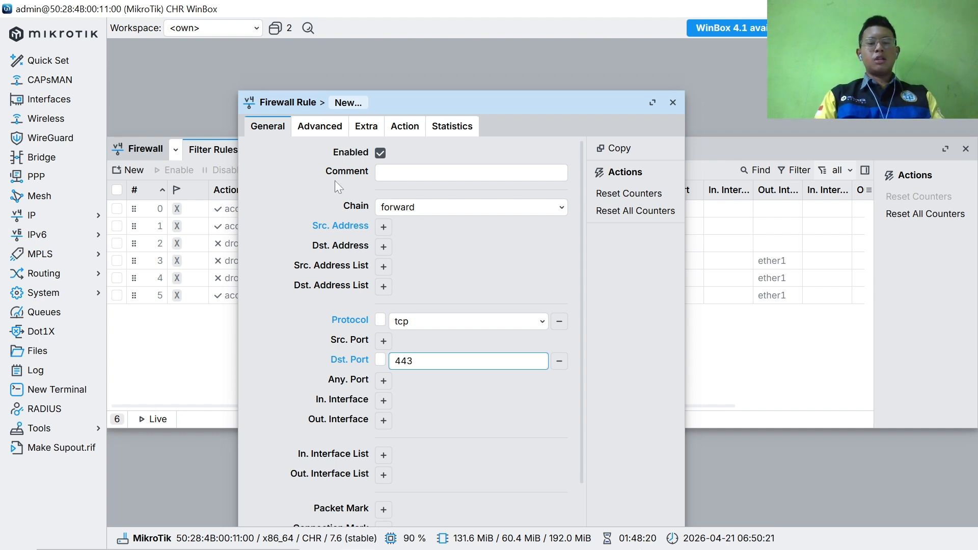
left_click(306, 133)
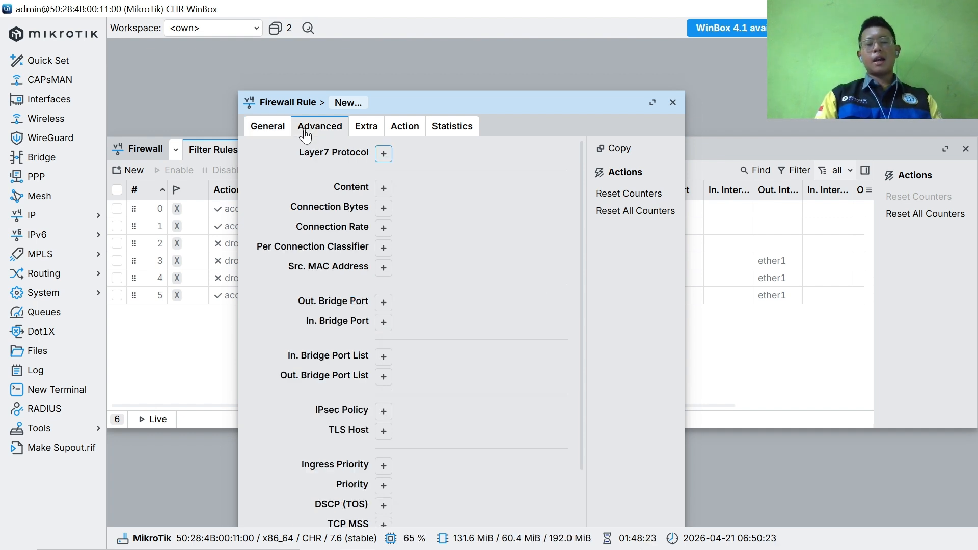
left_click(384, 433)
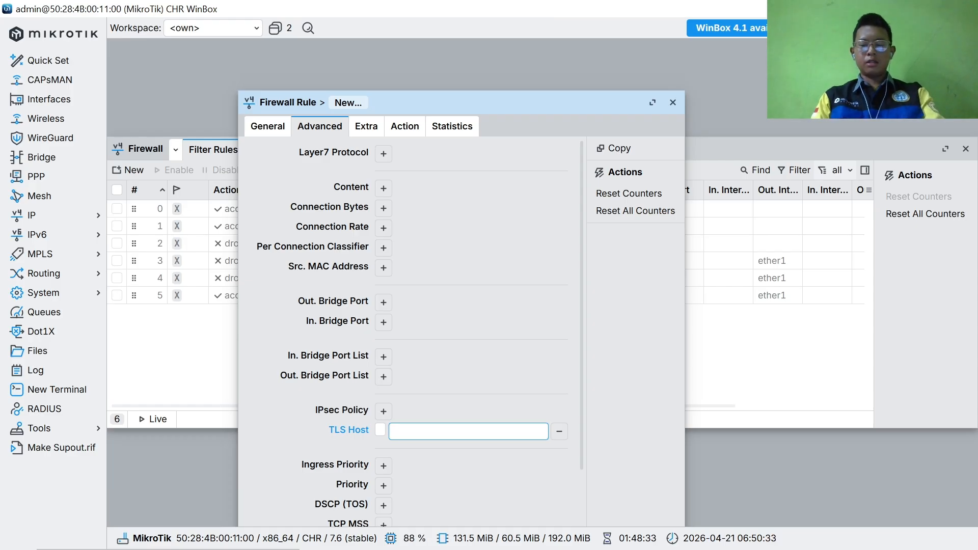
type("*")
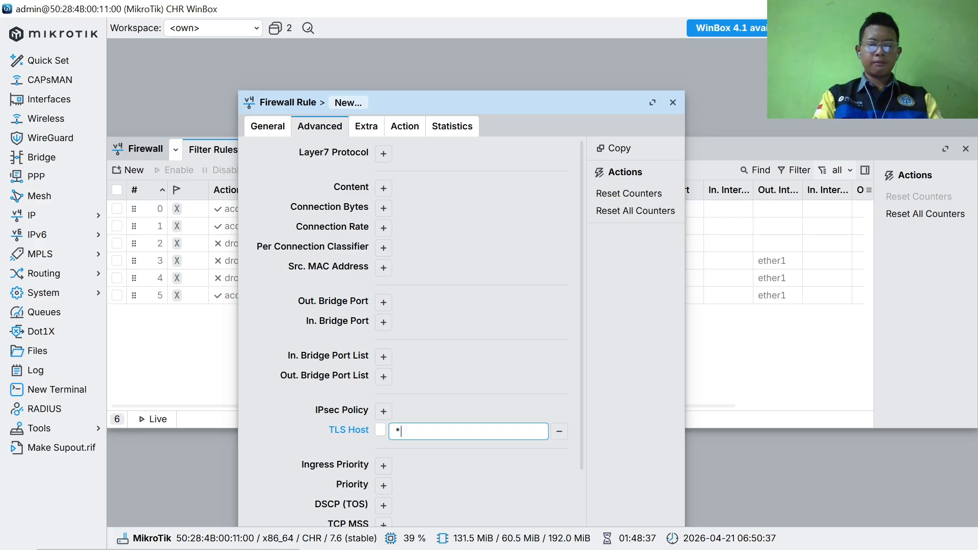
type("y")
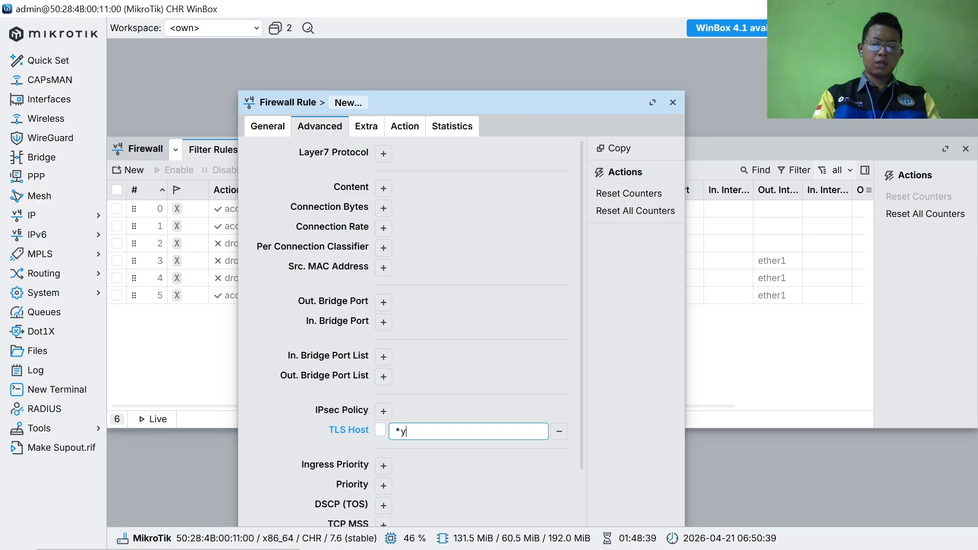
type("outube")
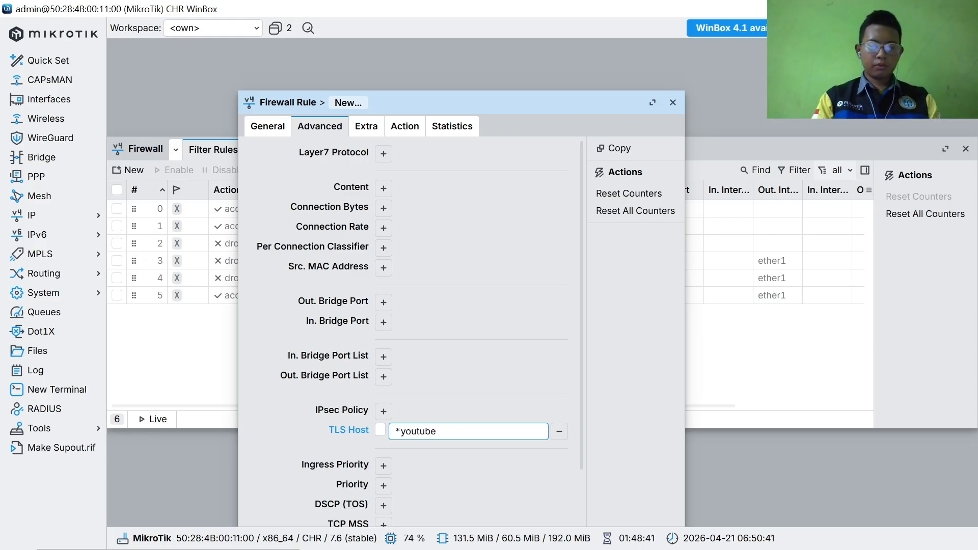
type(".com")
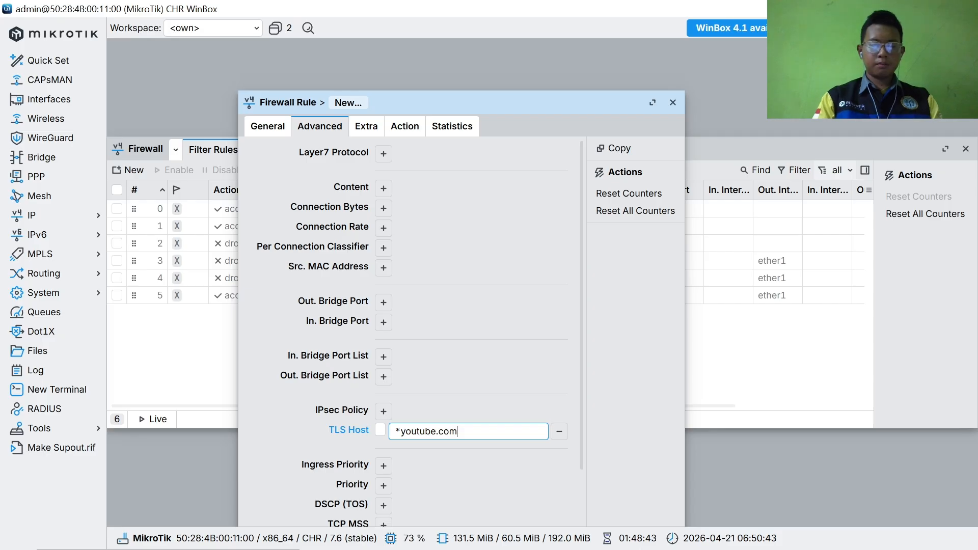
type("*")
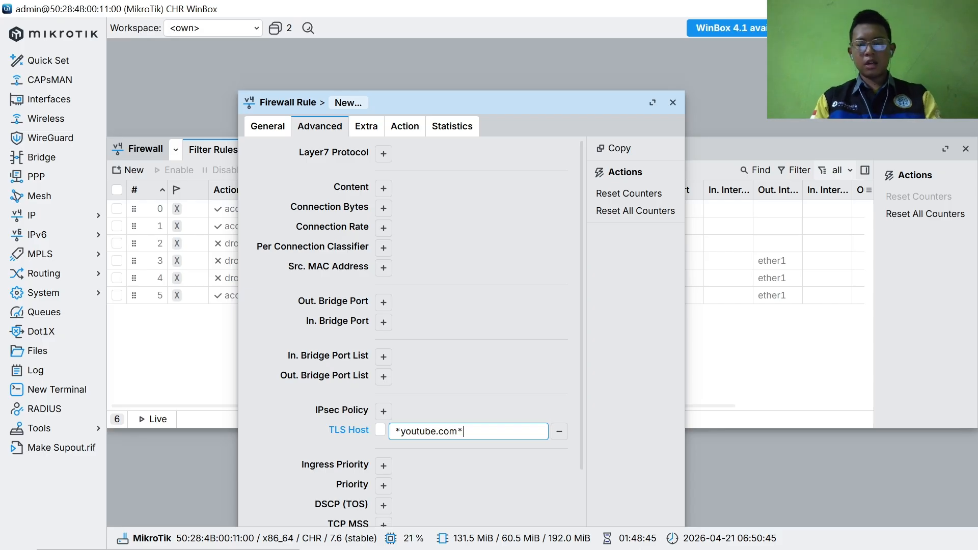
Set the rule's action to drop and save the rule.
left_click(403, 129)
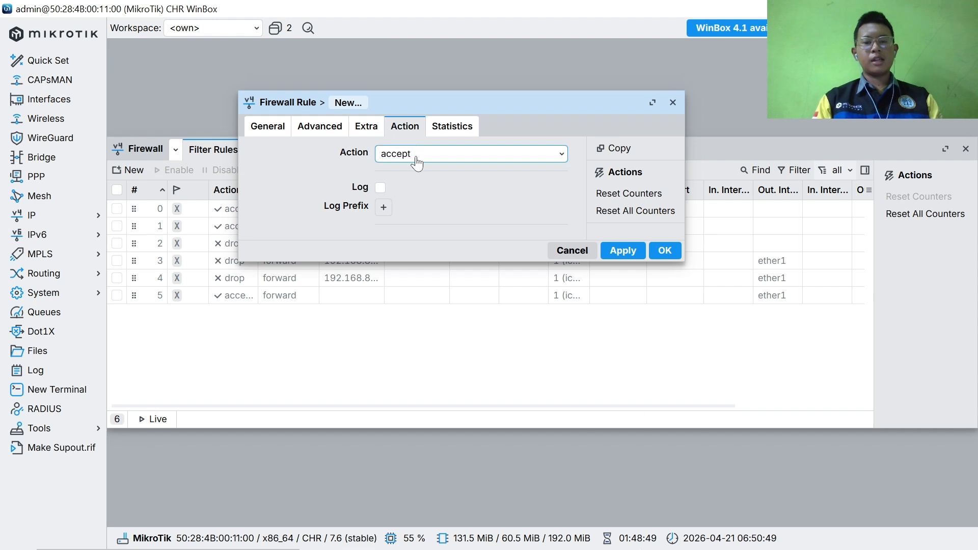
left_click(414, 155)
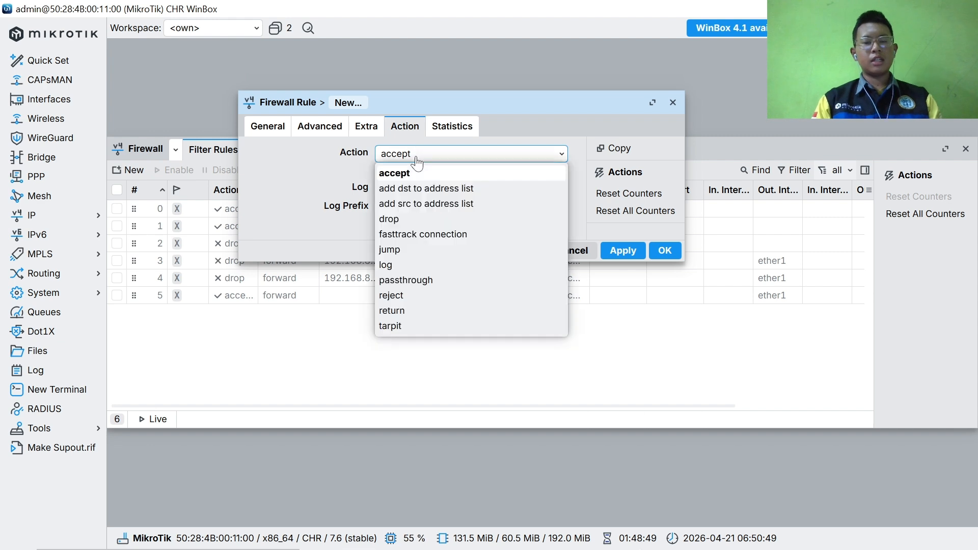
left_click(409, 219)
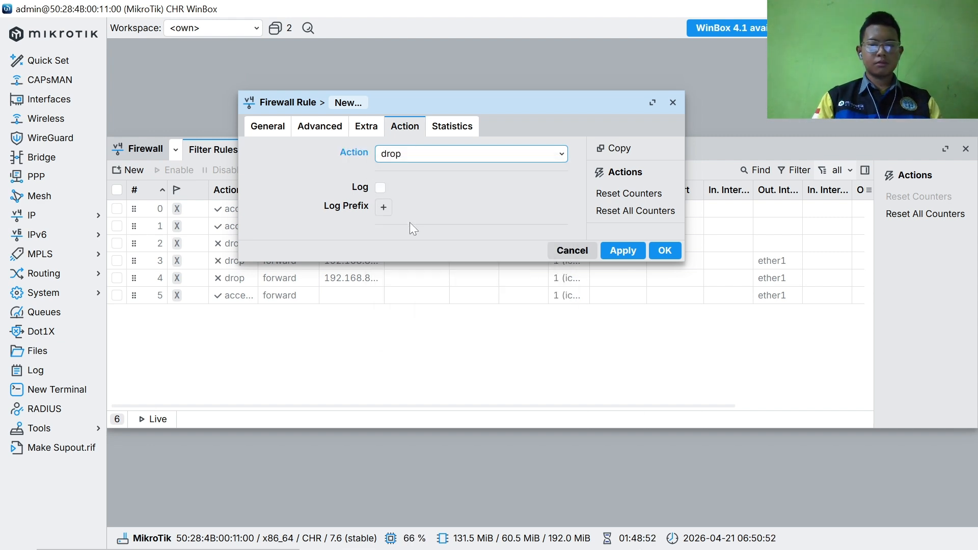
left_click(624, 253)
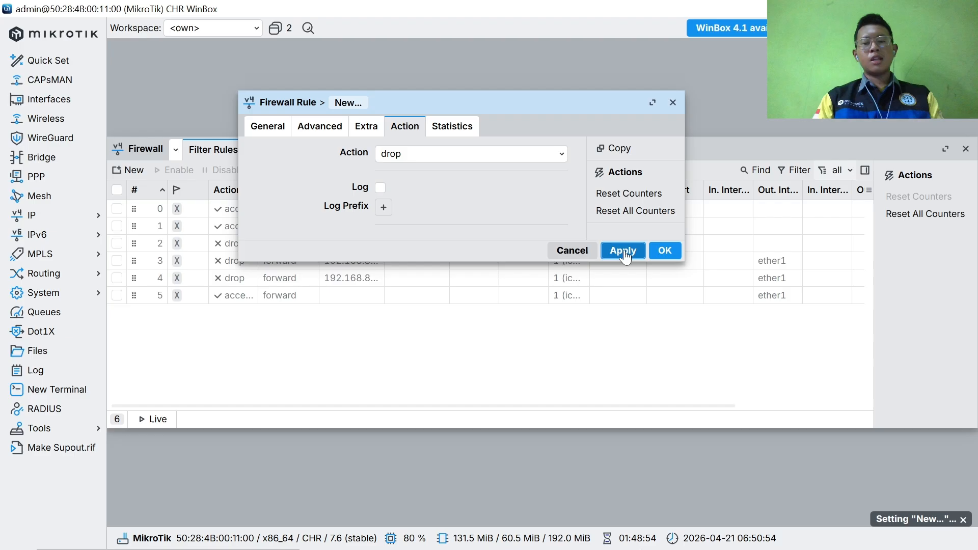
left_click(663, 252)
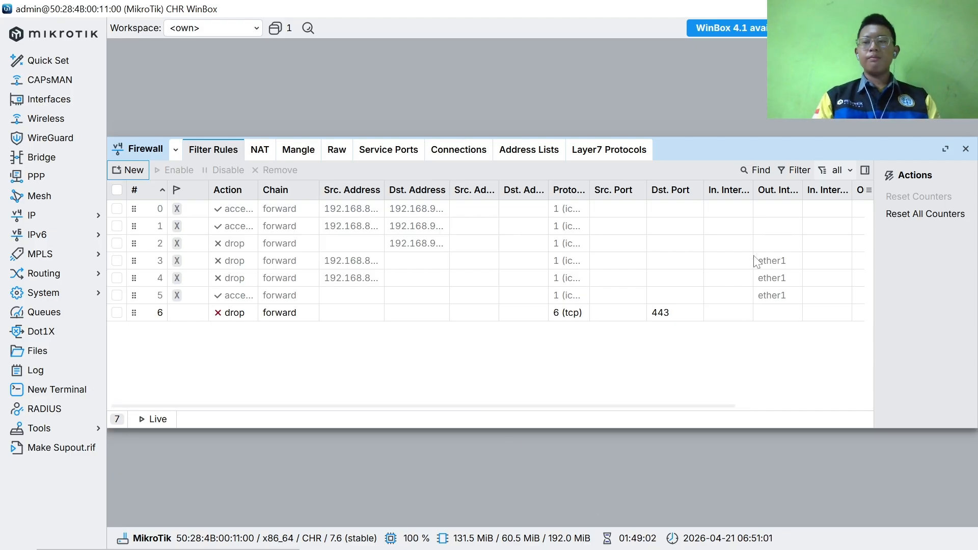
Switch to the PNETLab topology in Chrome, open the Linux client's terminal, and reposition its window over the topology.
key("alt+Tab")
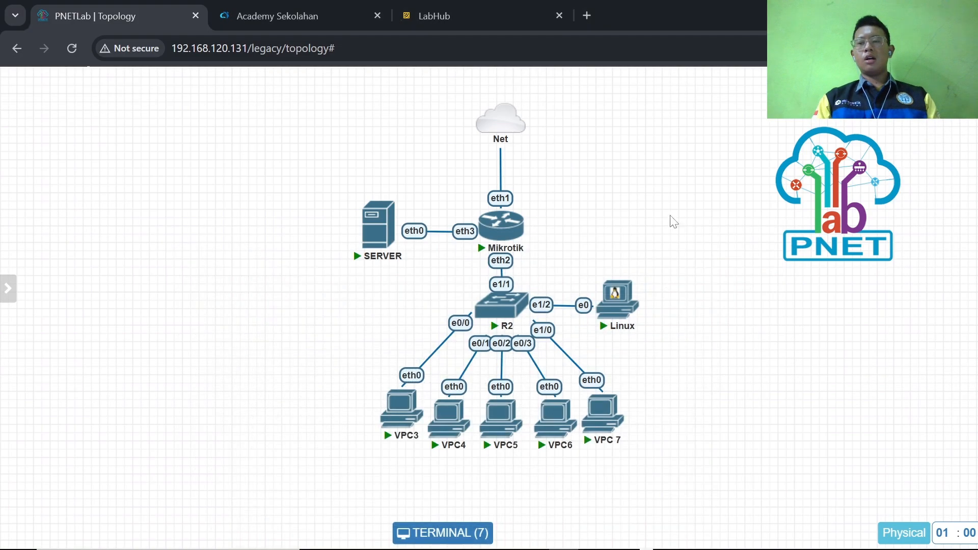
left_click(481, 533)
left_click_drag(697, 246, 560, 109)
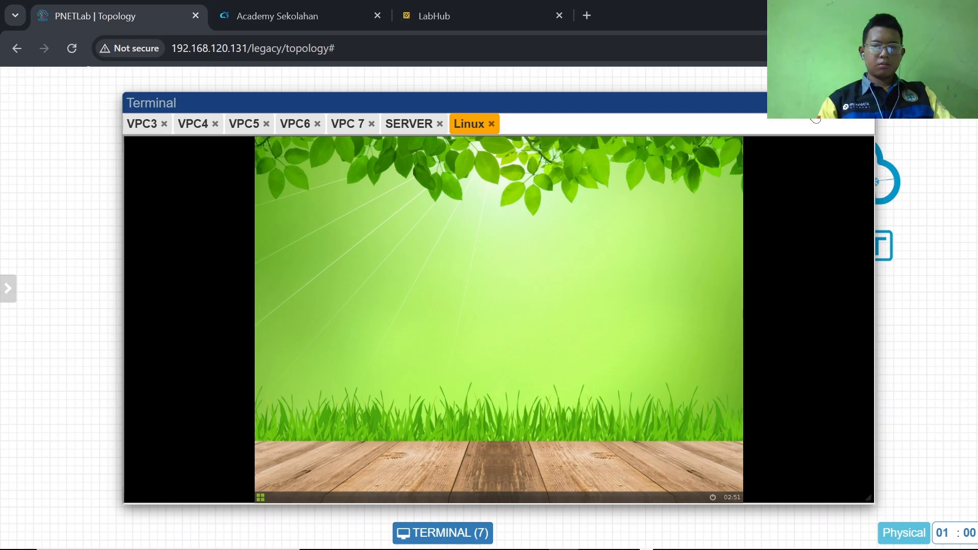
Move the terminal into a separate browser tab, and bring it back into the topology page.
left_click(822, 103)
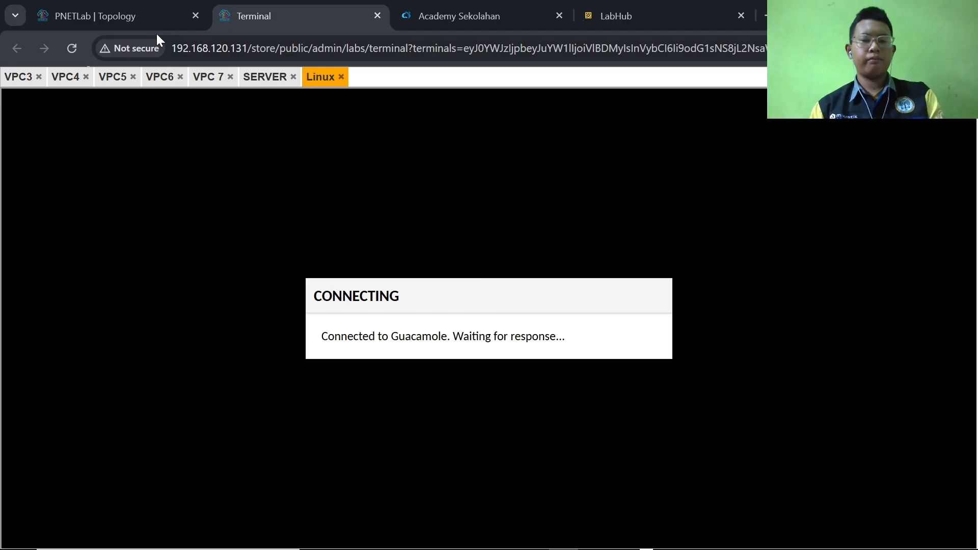
left_click(143, 14)
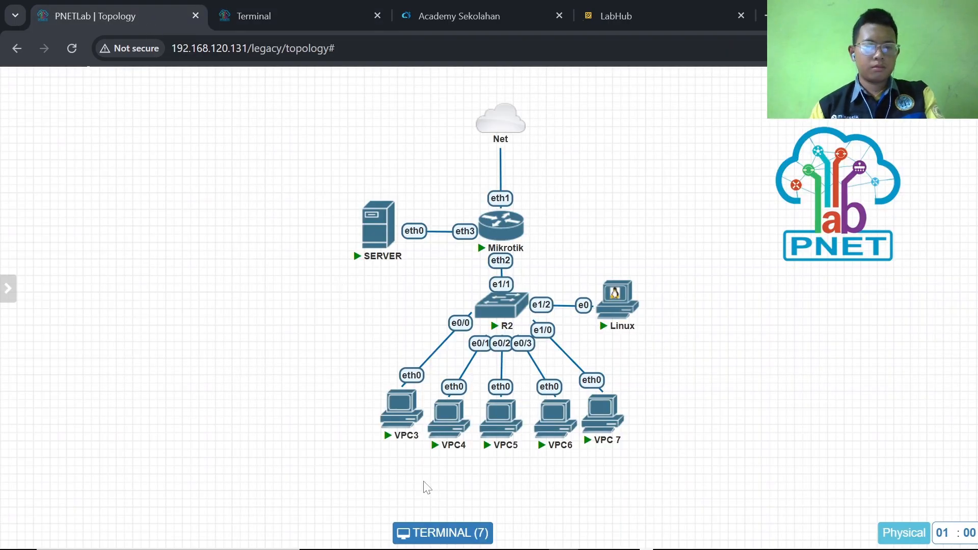
left_click(428, 533)
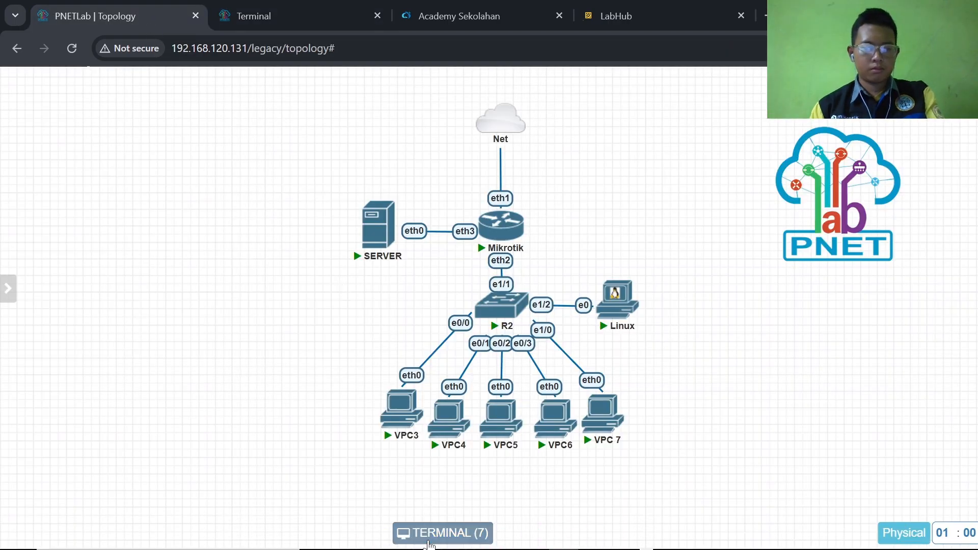
left_click(269, 10)
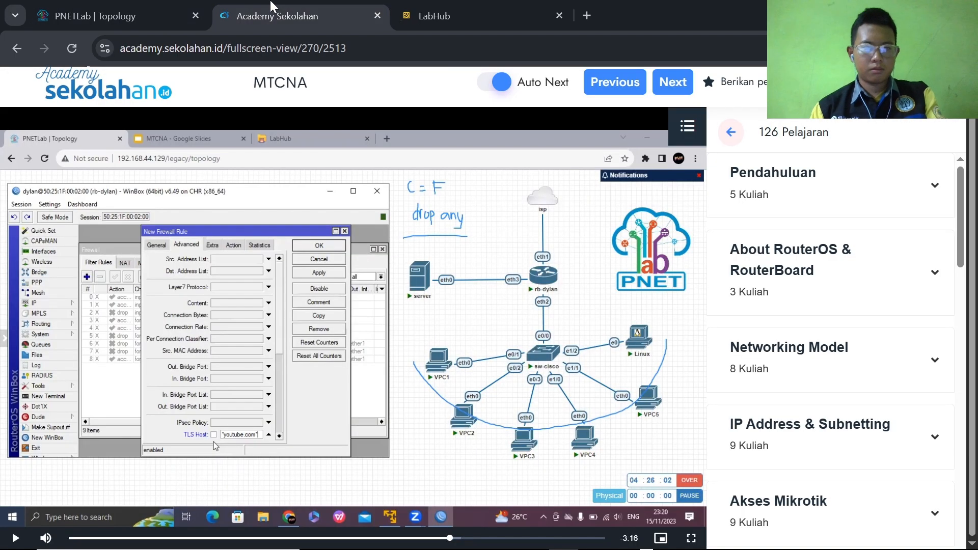
left_click(154, 11)
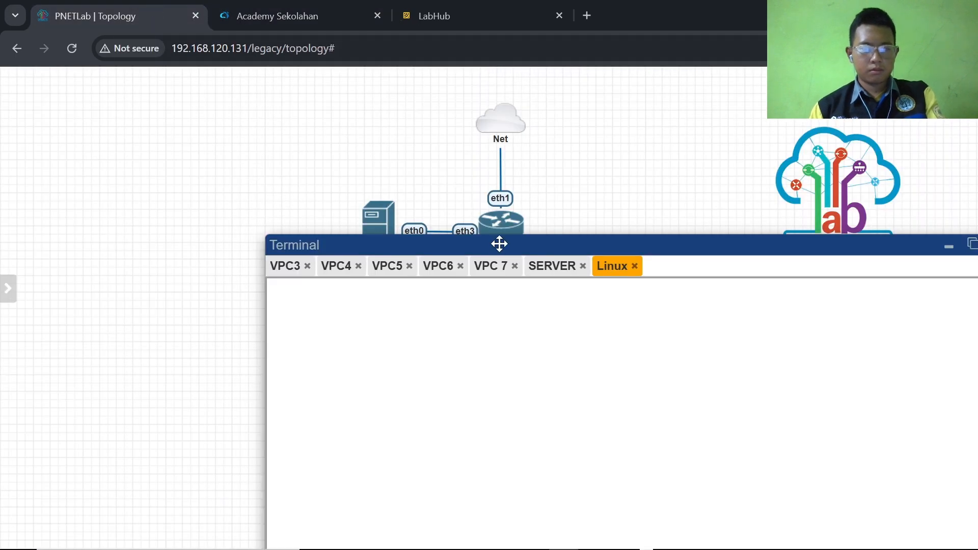
Move the terminal window higher over the topology and load youtube.com in the Linux client's incognito browser to test the block.
left_click_drag(499, 244, 352, 117)
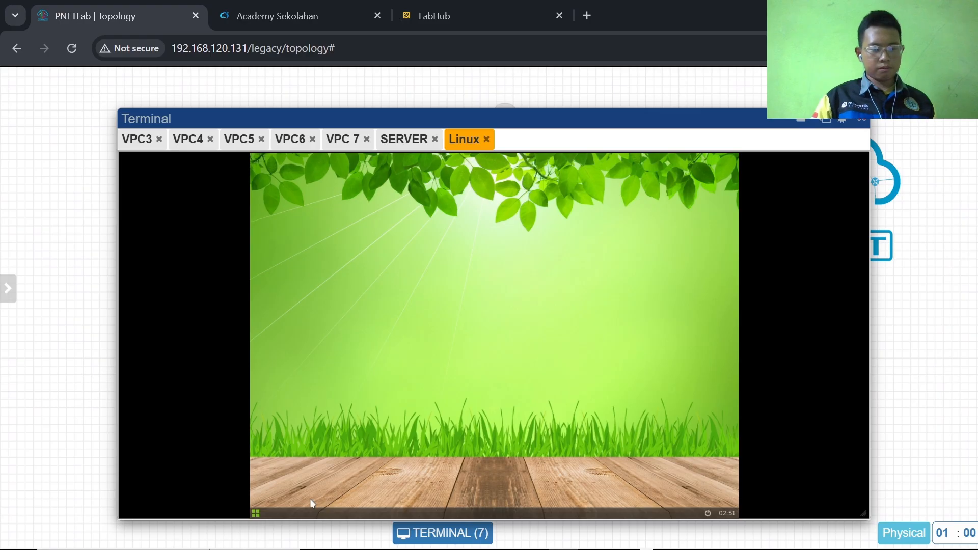
mouse_move(196, 549)
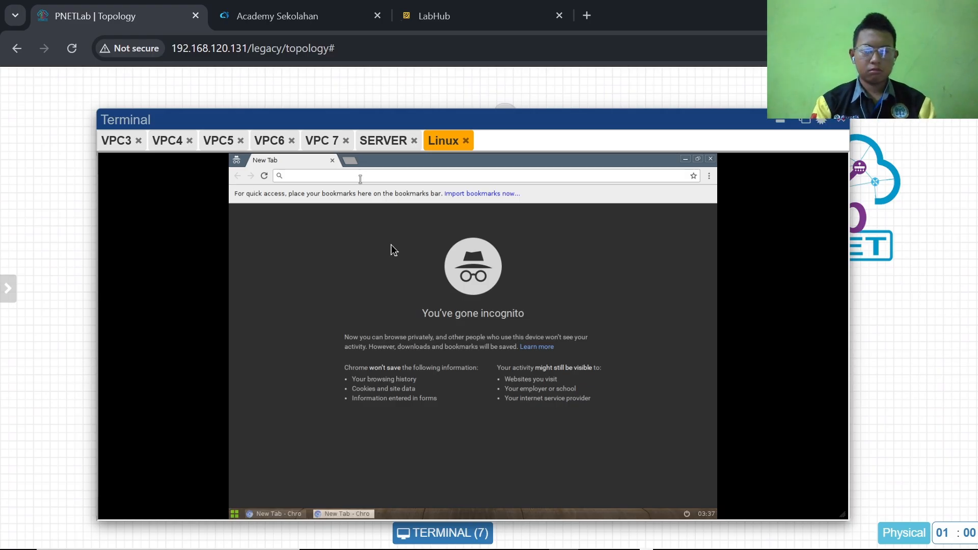
type("youtube")
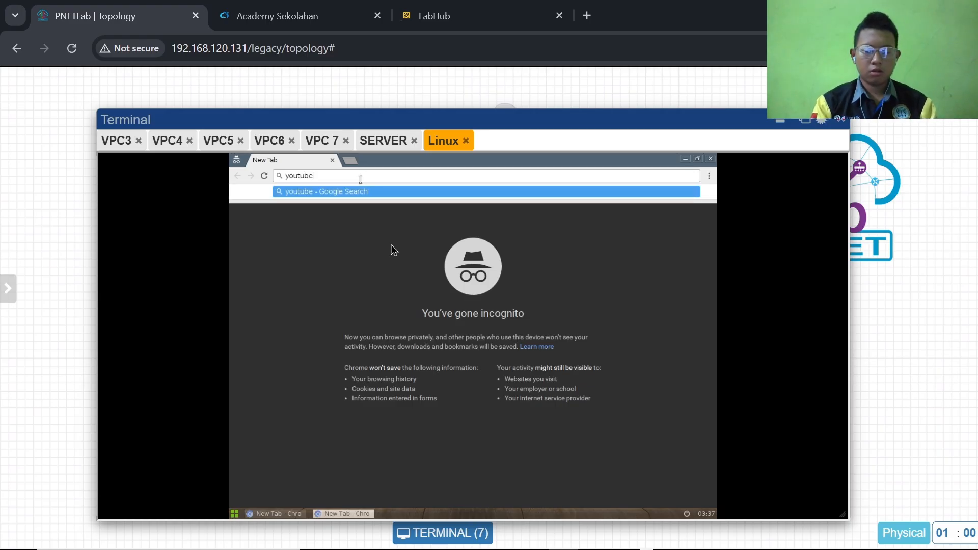
type(".")
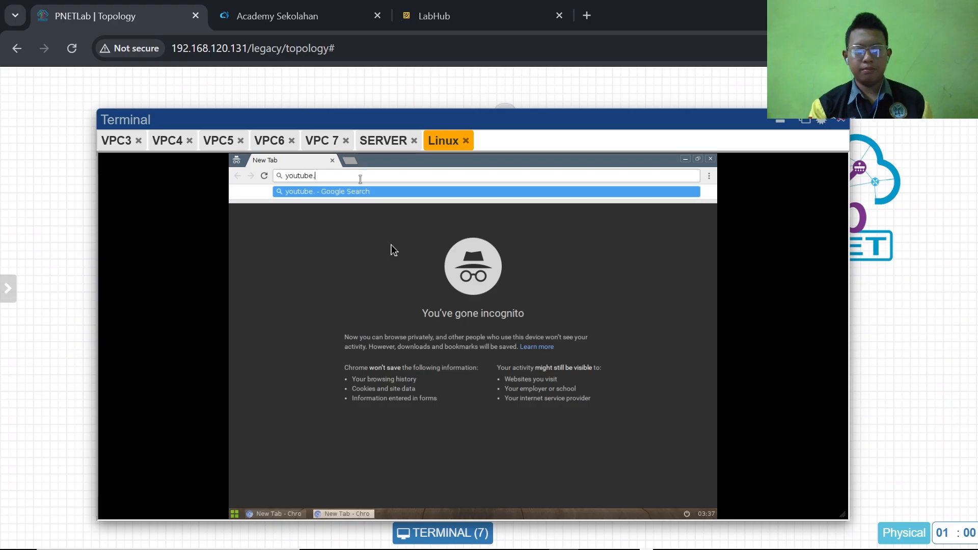
type("com")
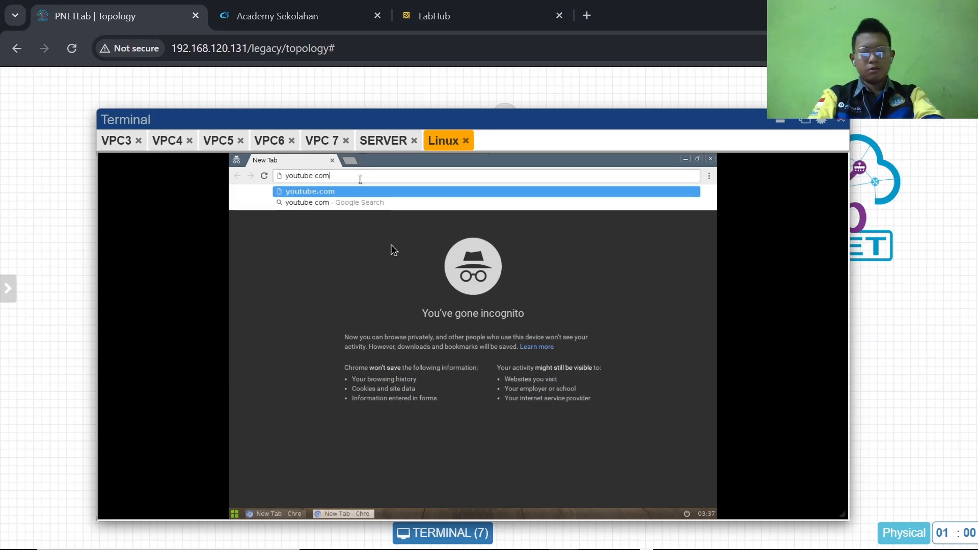
key("Return")
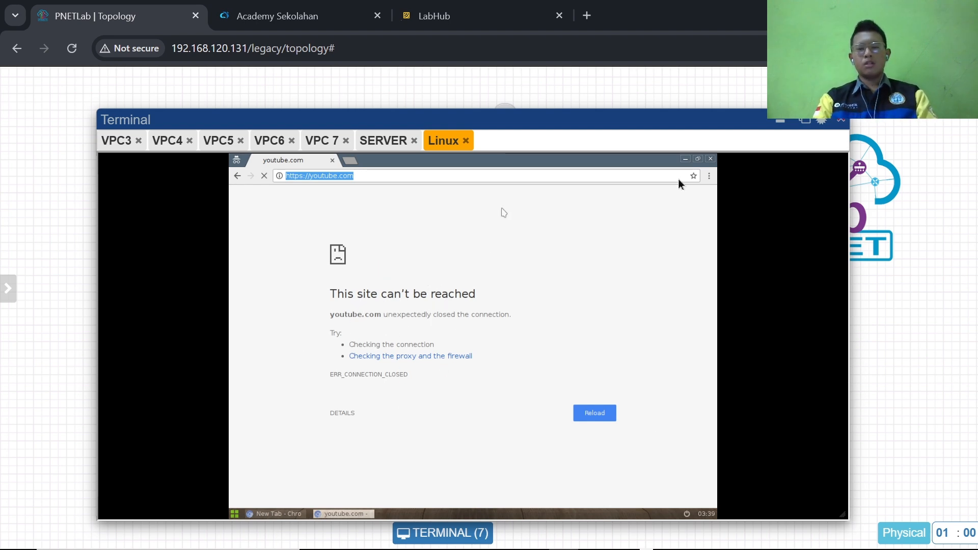
Minimize the terminal, switch to the mikrotik_presentation_updated deck in PowerPoint, and start the slide show from slide 70, "Firewall – Filter Log".
left_click(780, 120)
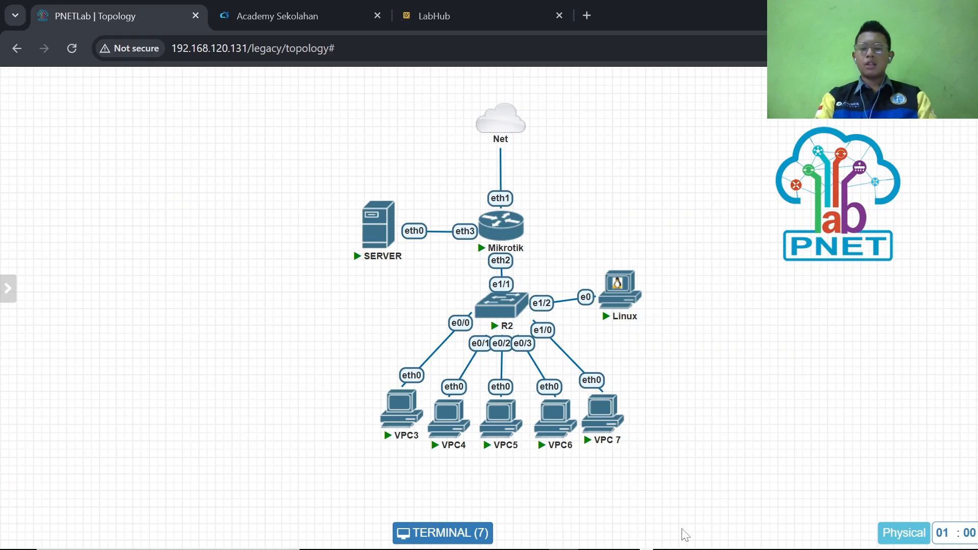
mouse_move(644, 547)
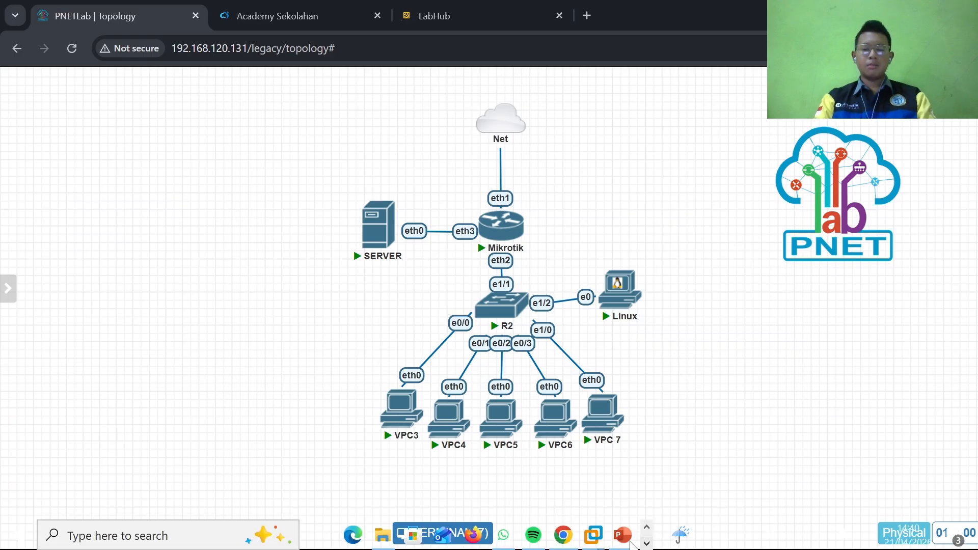
left_click(626, 544)
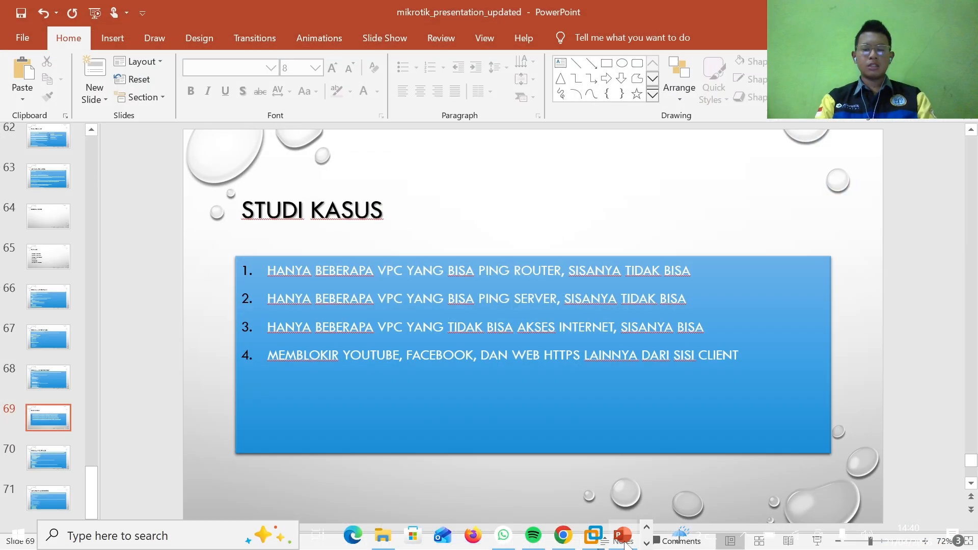
left_click(623, 543)
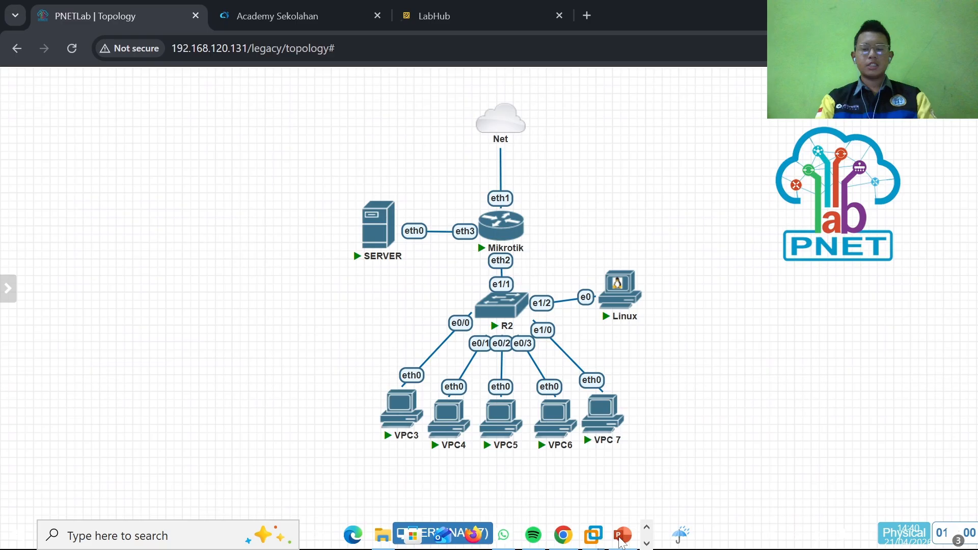
left_click(622, 542)
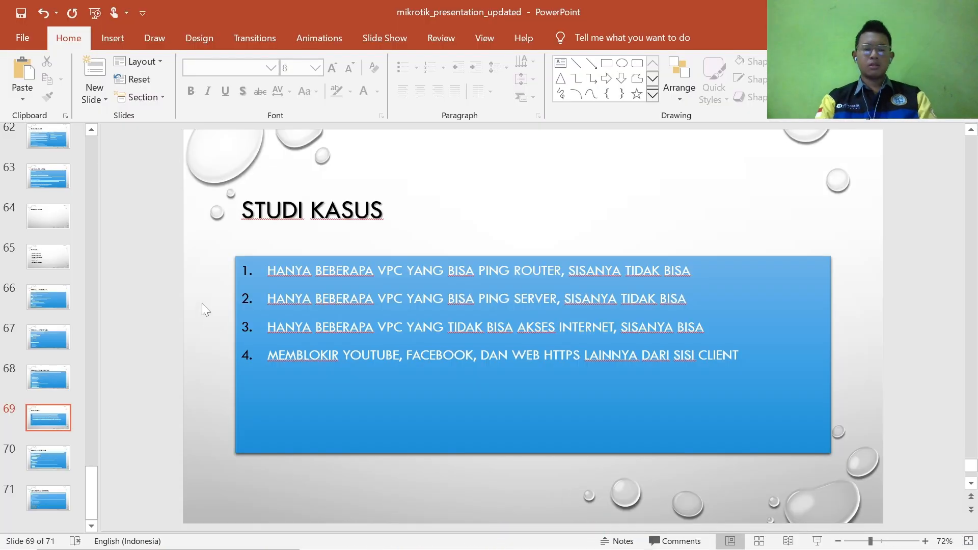
left_click(55, 456)
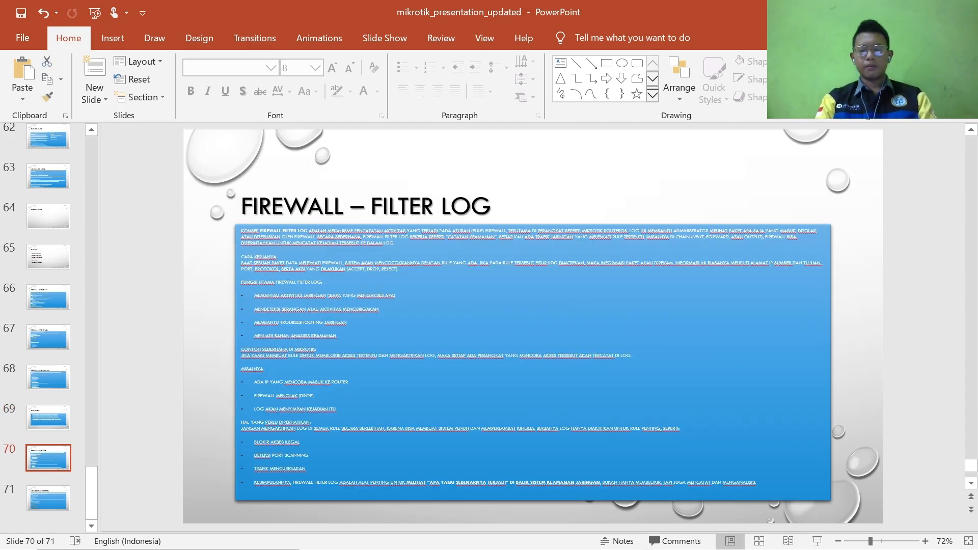
left_click(817, 541)
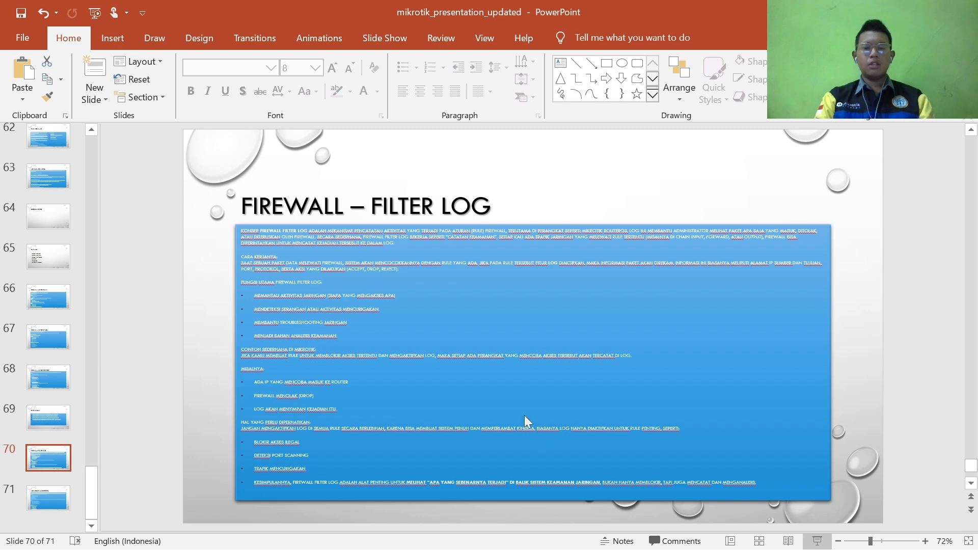